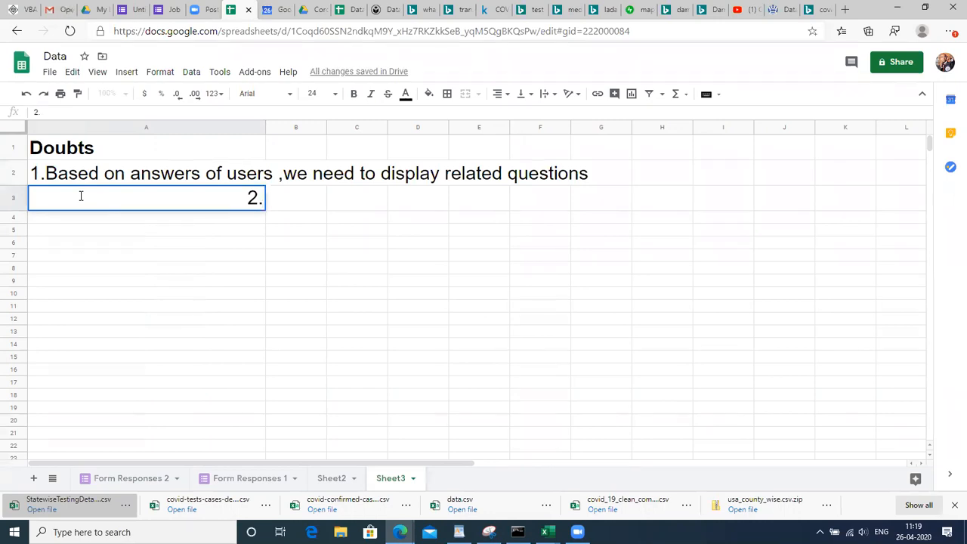
Enter '2.How to put conditions to accept numbers' as the second doubt in cell A3
{"action": "type", "text": "How to put conditions to accept numbers"}
{"action": "key", "text": "ctrl+Return"}
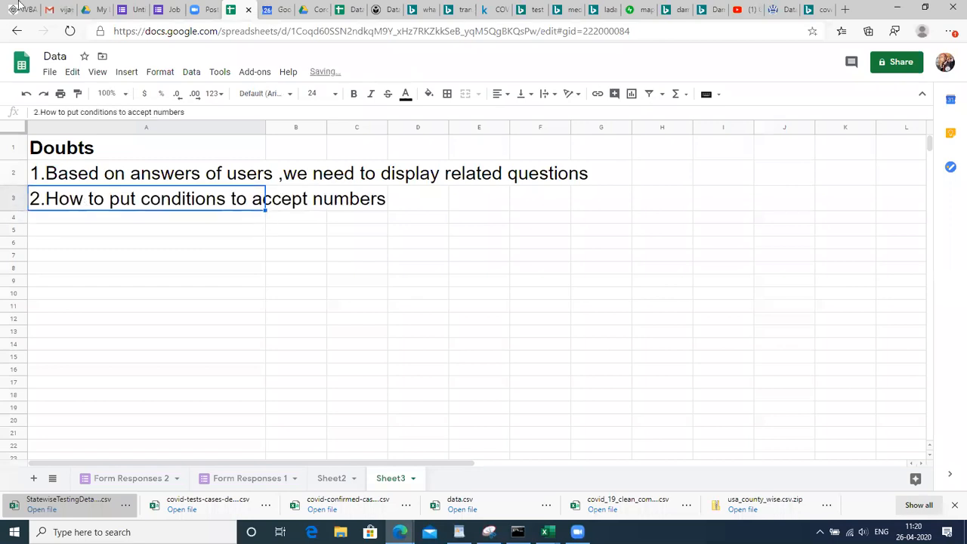
Title the form's first question 'What is your role?'
{"action": "left_click", "coordinate": [132, 8]}
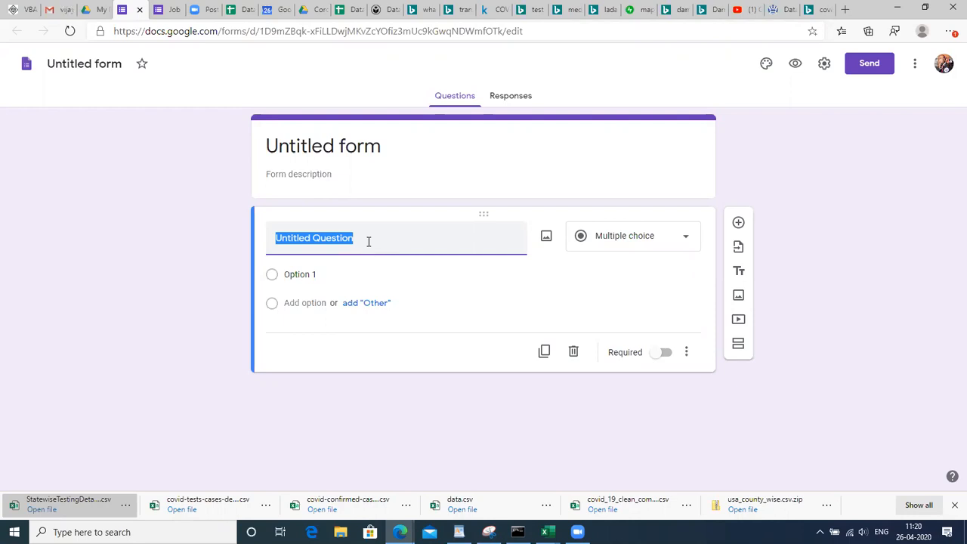
{"action": "type", "text": "What"}
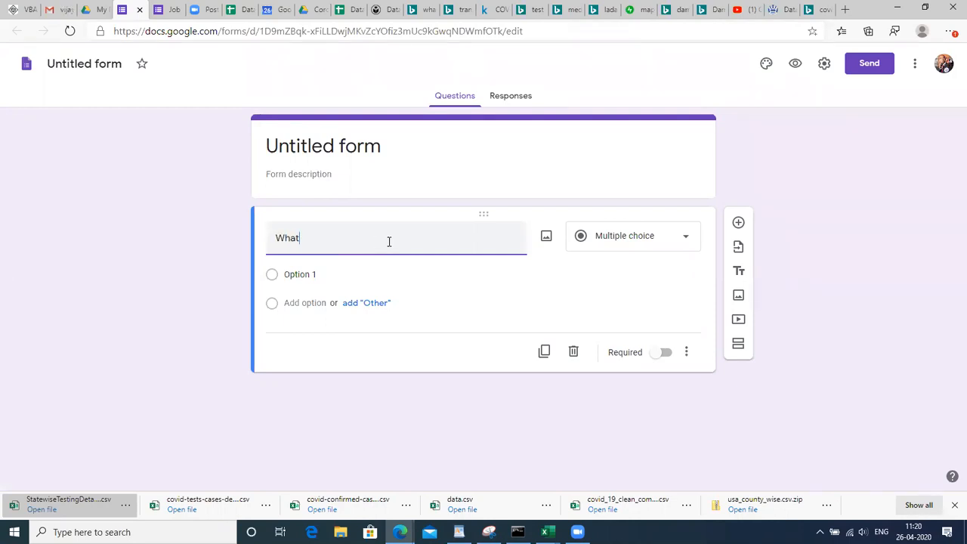
{"action": "type", "text": " is your "}
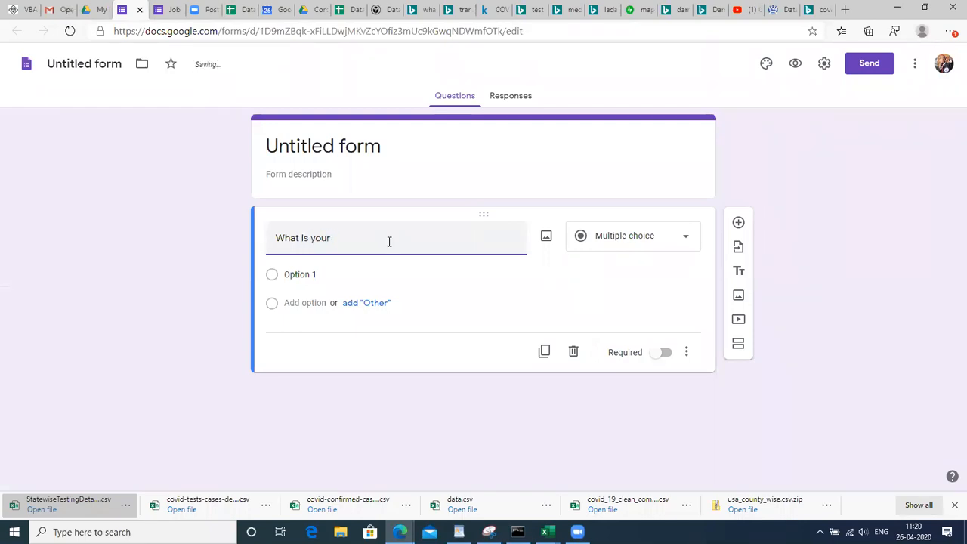
{"action": "type", "text": "role?"}
{"action": "left_click", "coordinate": [358, 275]}
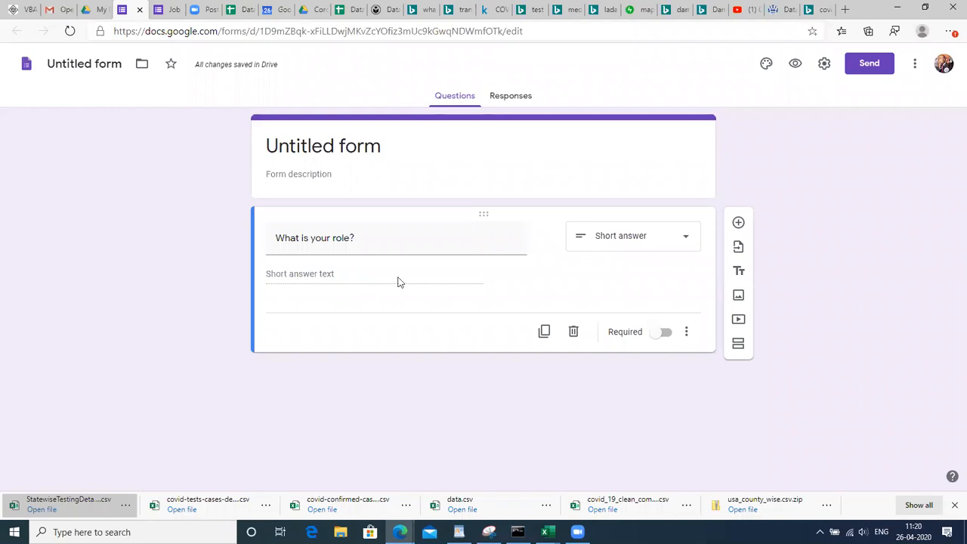
Make it multiple choice with the answer options Teacher and Doctor
{"action": "left_click", "coordinate": [598, 248]}
{"action": "left_click", "coordinate": [625, 195]}
{"action": "left_click", "coordinate": [318, 275]}
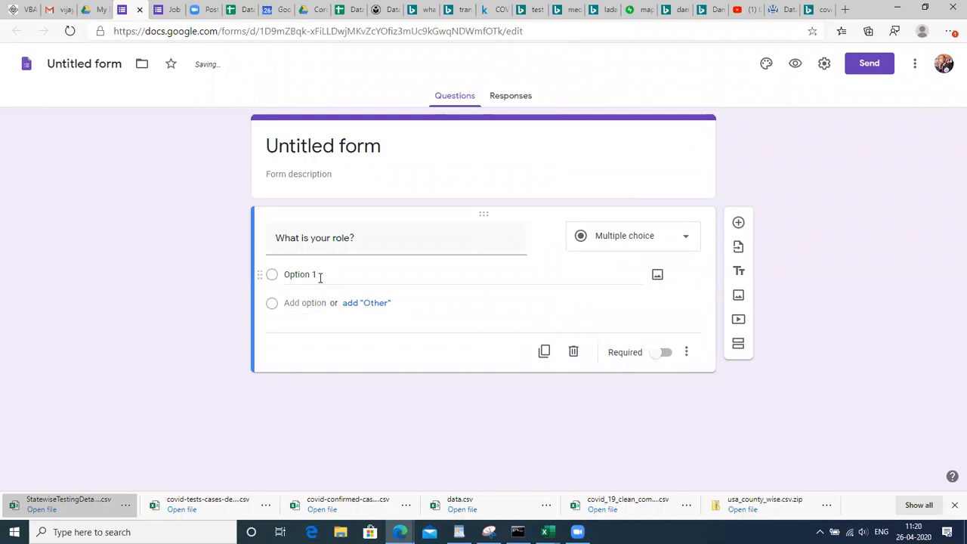
{"action": "type", "text": "Teacher"}
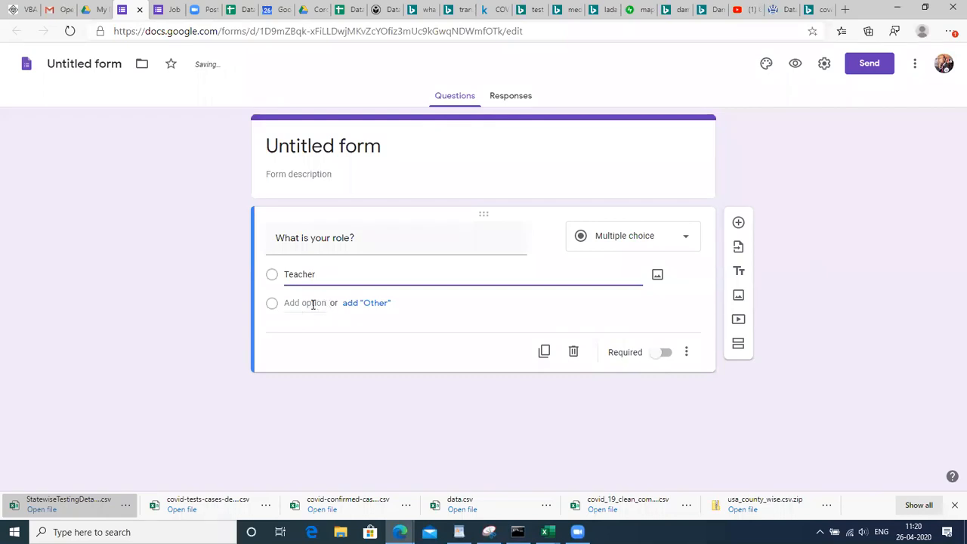
{"action": "left_click", "coordinate": [313, 303]}
{"action": "type", "text": "Doco"}
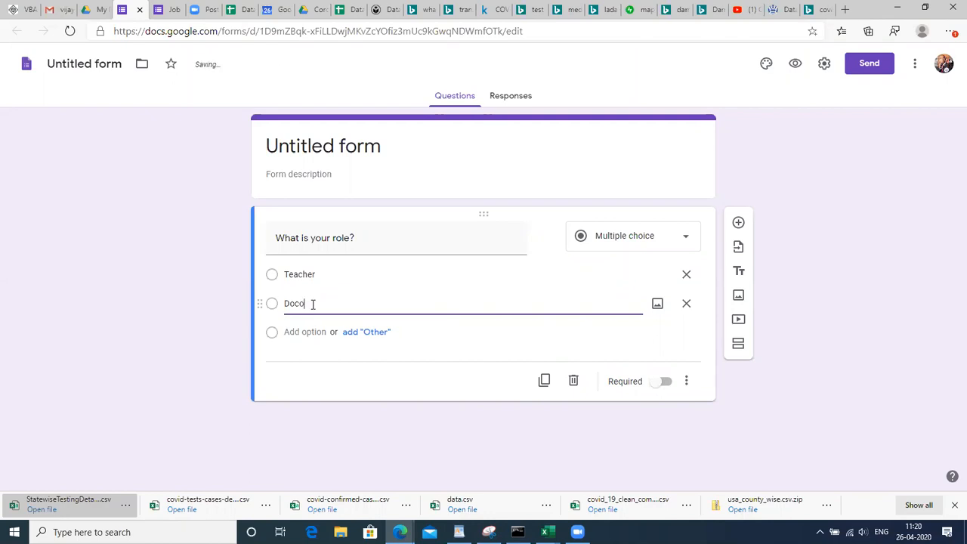
{"action": "type", "text": "ror"}
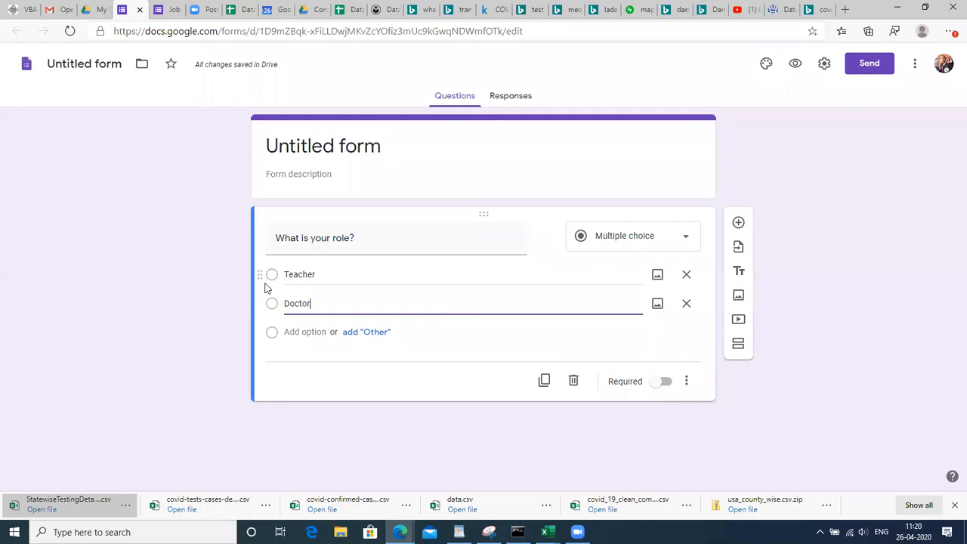
{"action": "left_click", "coordinate": [398, 274]}
{"action": "left_click", "coordinate": [439, 262]}
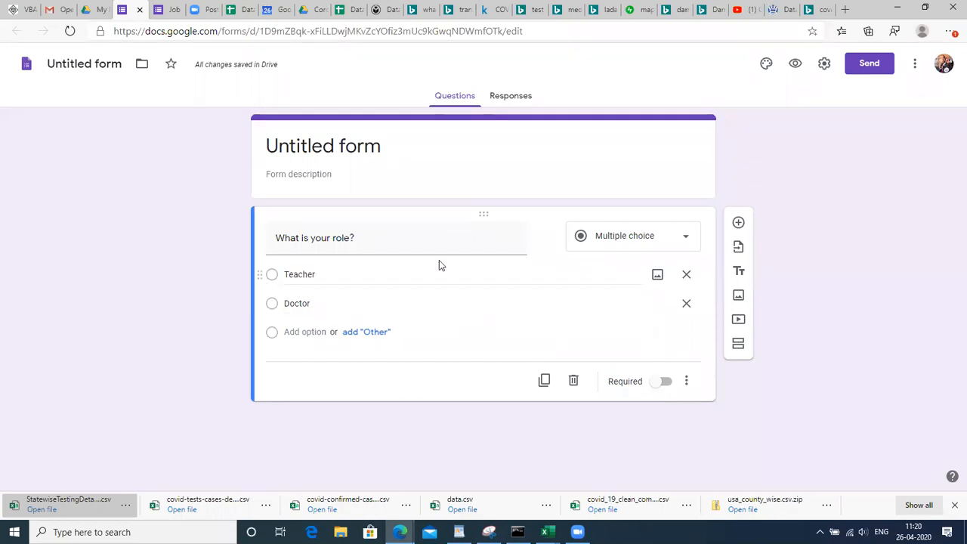
Turn on 'Go to section based on answer' for the role question
{"action": "left_click", "coordinate": [687, 384]}
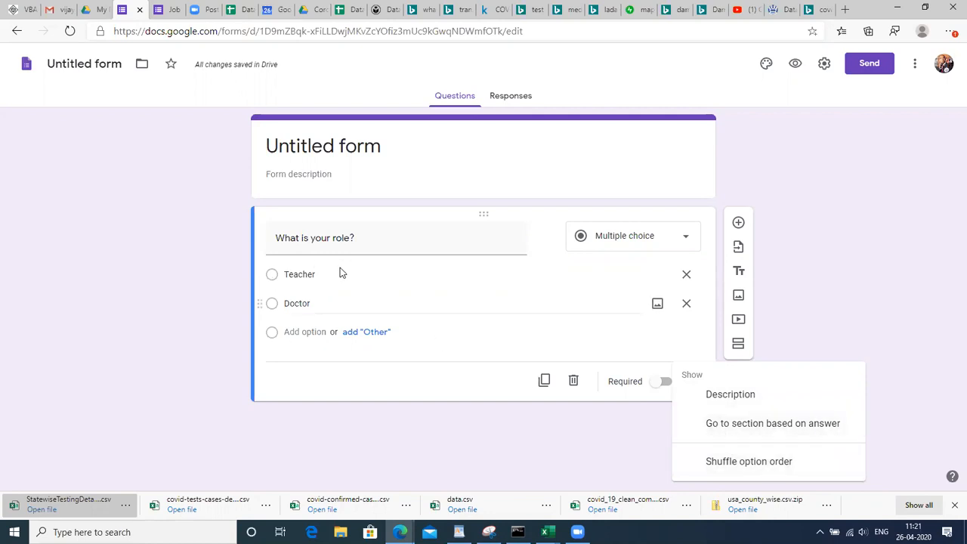
{"action": "left_click", "coordinate": [733, 425]}
{"action": "left_click", "coordinate": [689, 382]}
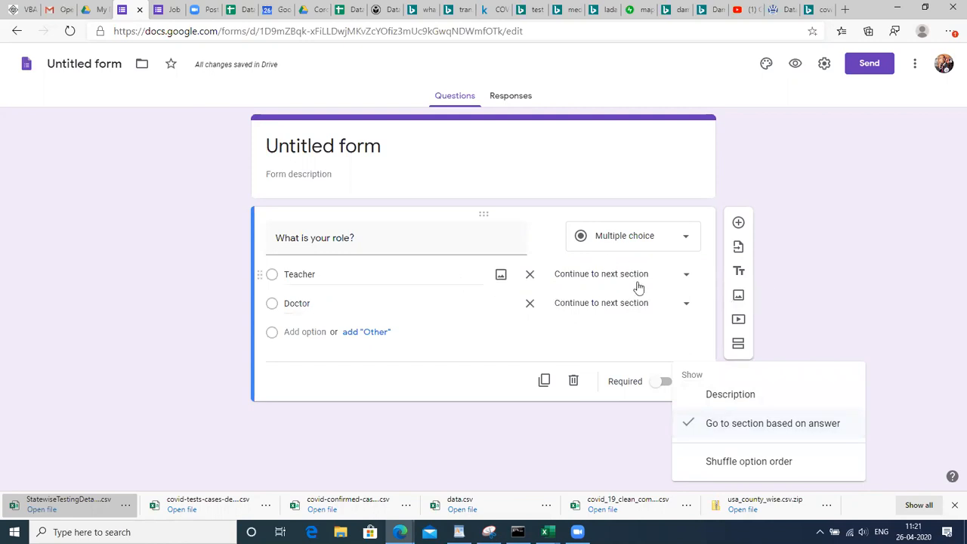
{"action": "left_click", "coordinate": [816, 305]}
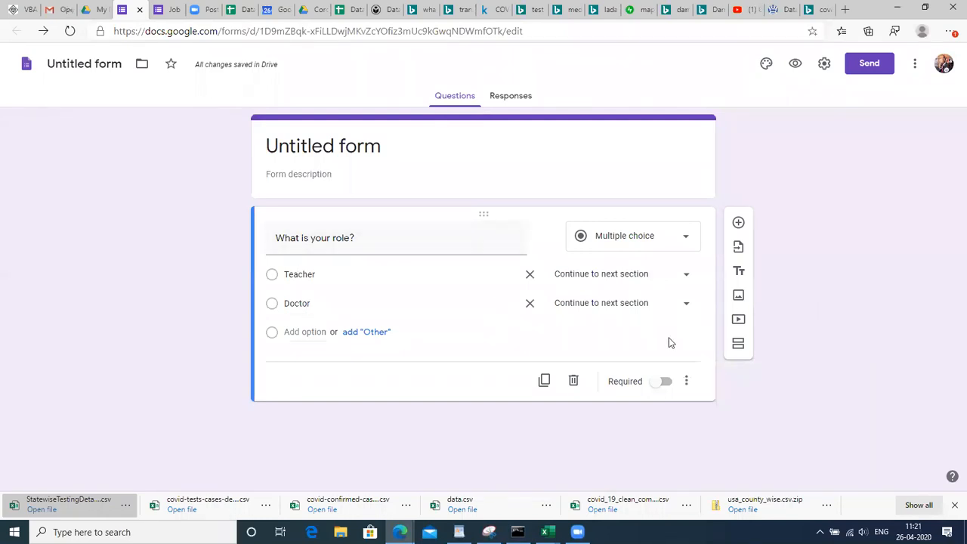
Add a second section titled 'Questions Related to teacher role'
{"action": "left_click", "coordinate": [740, 345]}
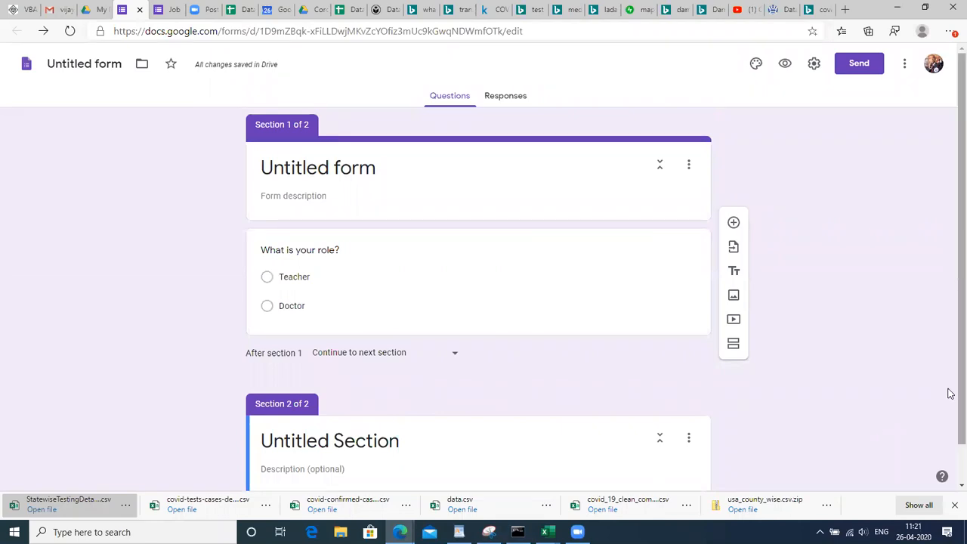
{"action": "scroll", "coordinate": [951, 400], "scroll_direction": "down", "scroll_amount": 1}
{"action": "left_click", "coordinate": [373, 393]}
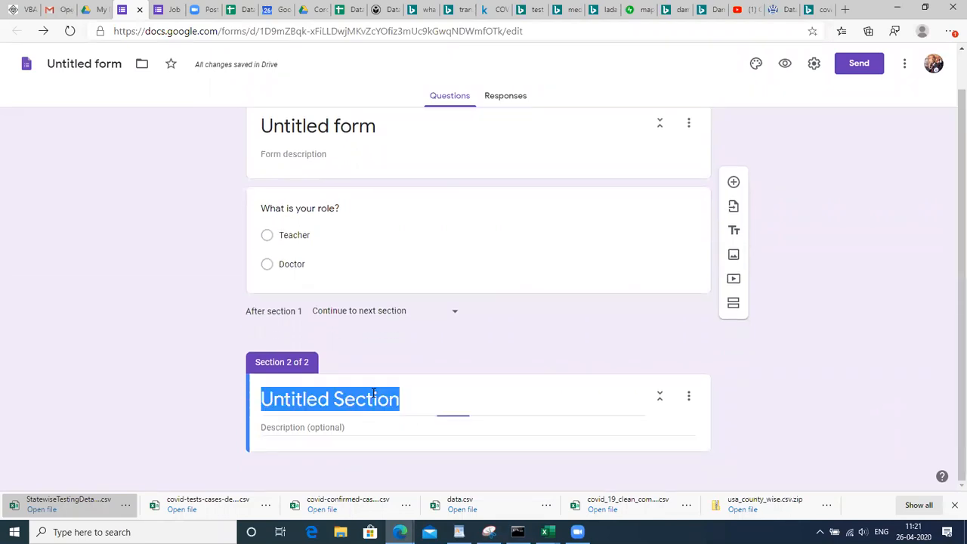
{"action": "type", "text": "Qu"}
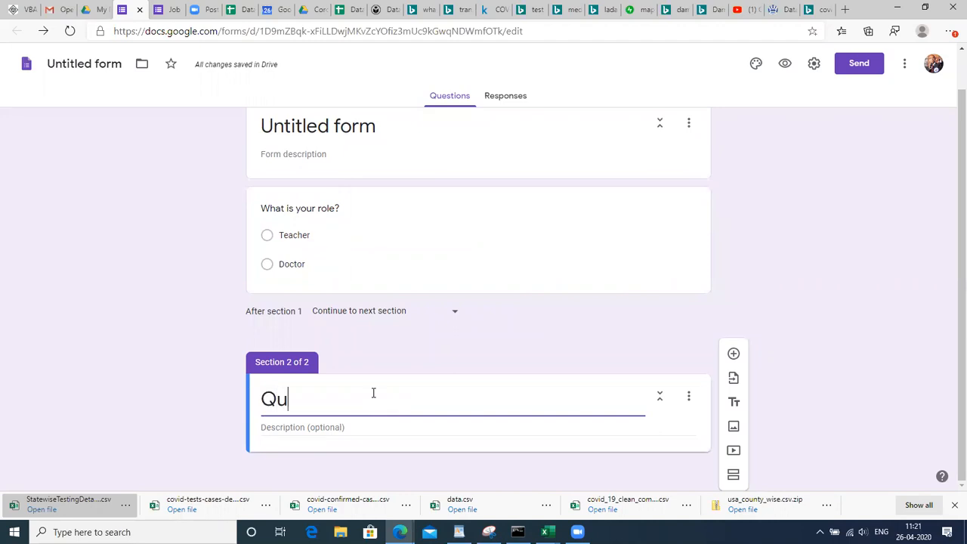
{"action": "type", "text": "estions "}
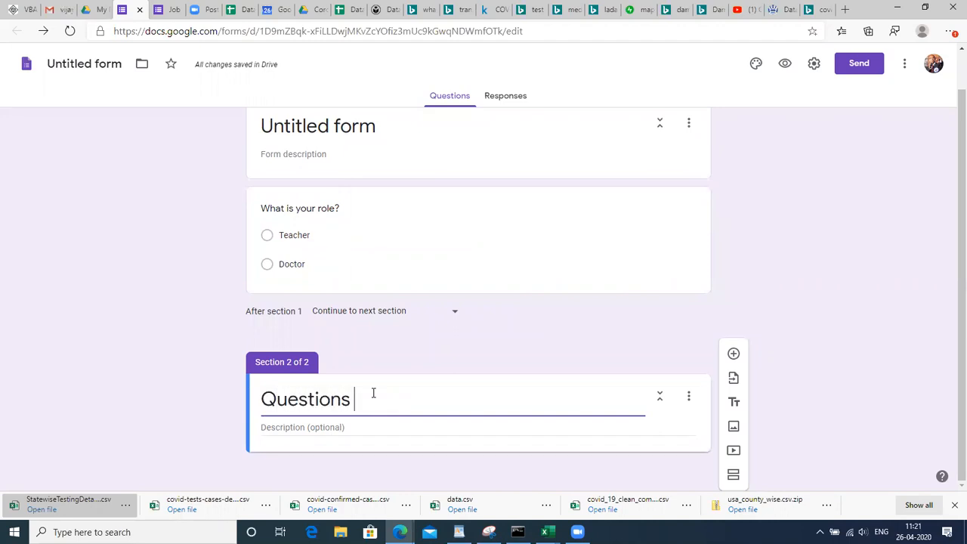
{"action": "type", "text": "Related "}
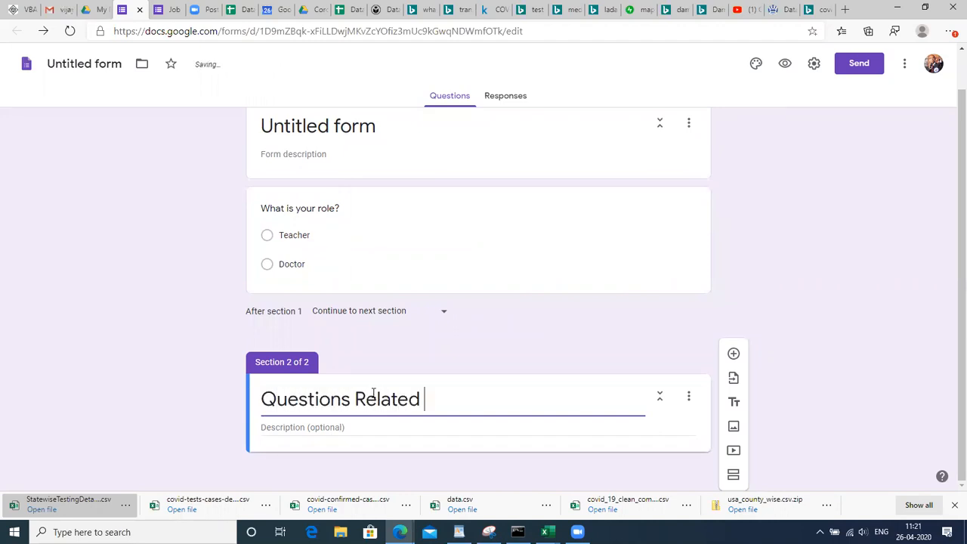
{"action": "type", "text": "to teacher"}
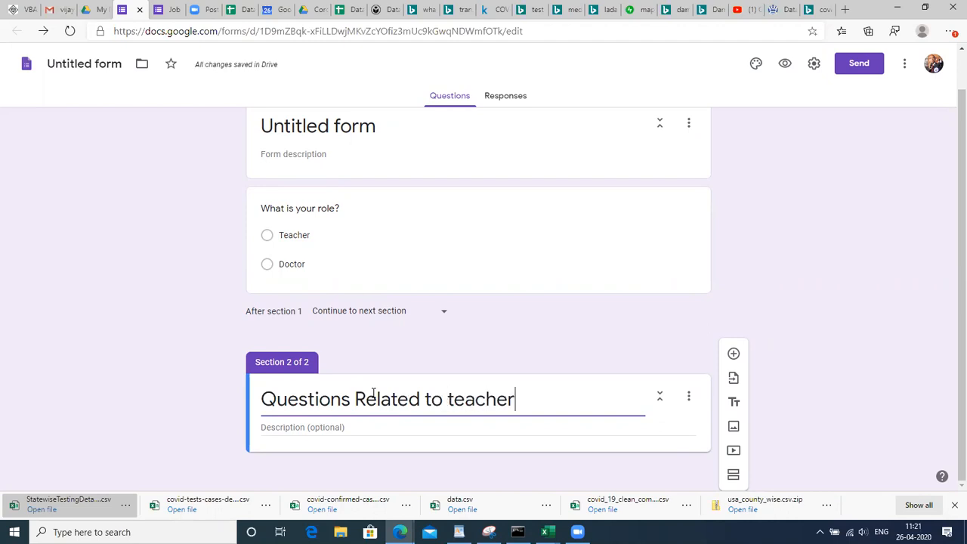
{"action": "type", "text": " role"}
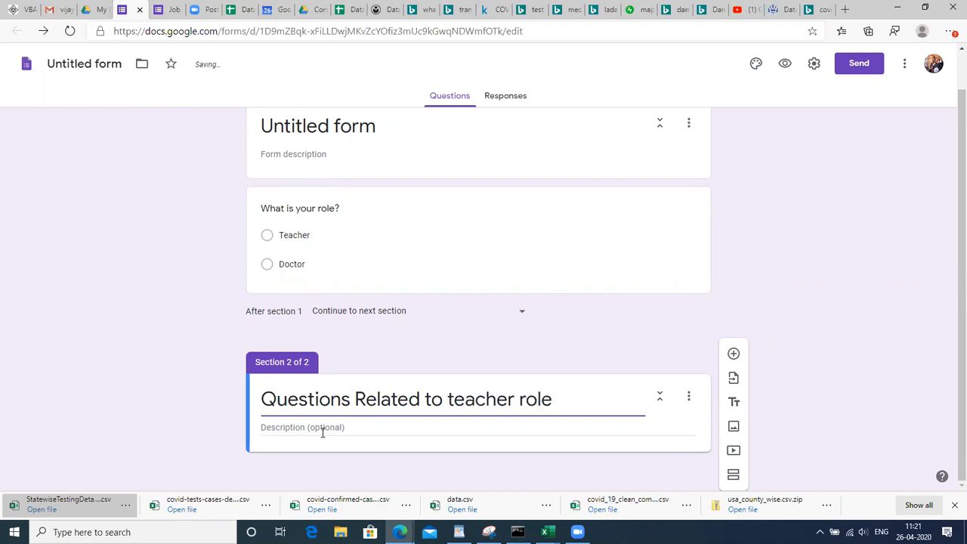
{"action": "left_click", "coordinate": [340, 429]}
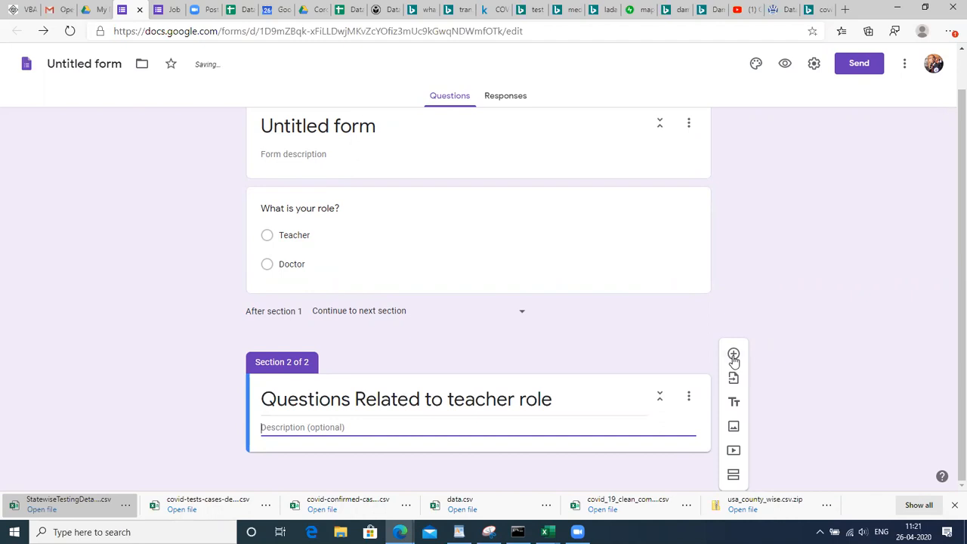
Add the question 'What subject to deliver to the students' to that section
{"action": "left_click", "coordinate": [733, 354]}
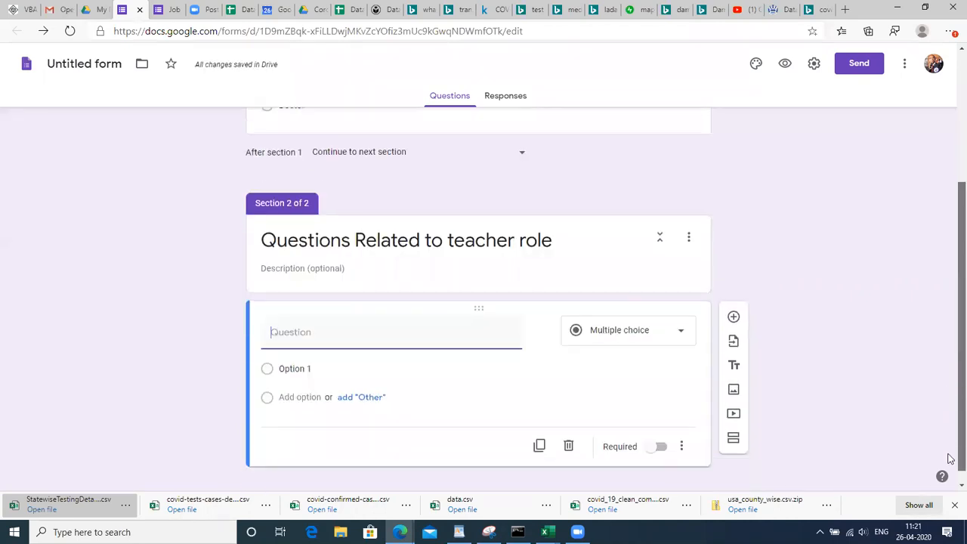
{"action": "type", "text": "What su"}
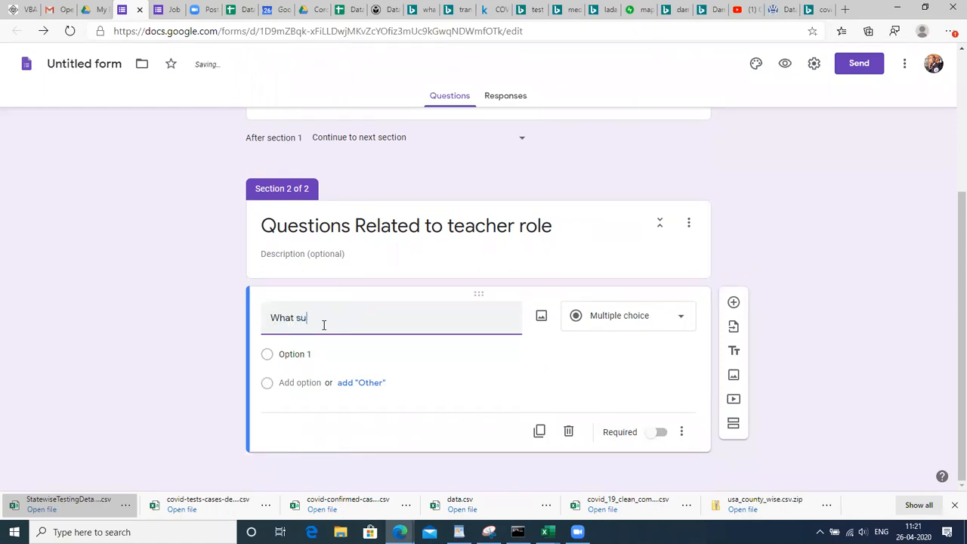
{"action": "type", "text": "bject to deliver to the stiu"}
{"action": "key", "text": "BackSpace"}
{"action": "type", "text": "udents"}
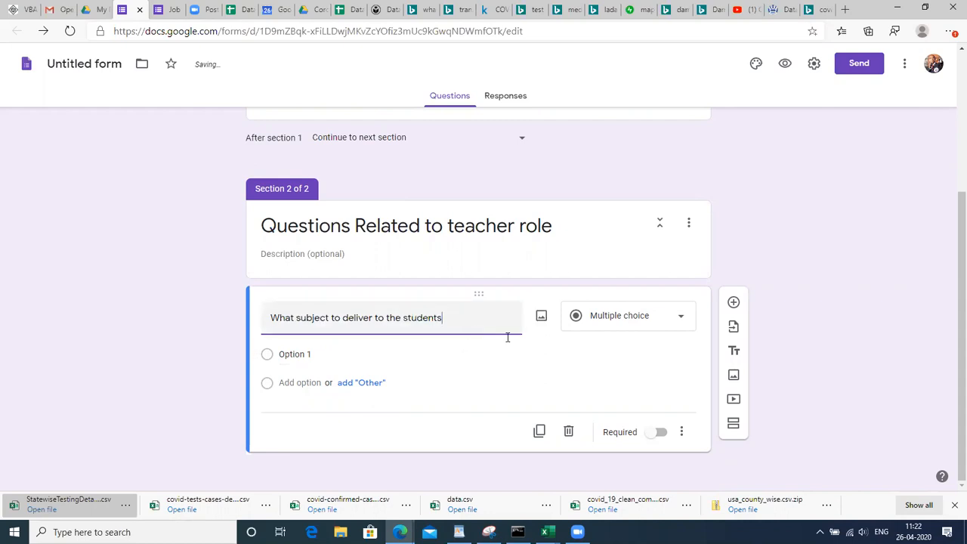
Give the subject question the options Maths and Physics
{"action": "left_click", "coordinate": [295, 354]}
{"action": "type", "text": "Maths"}
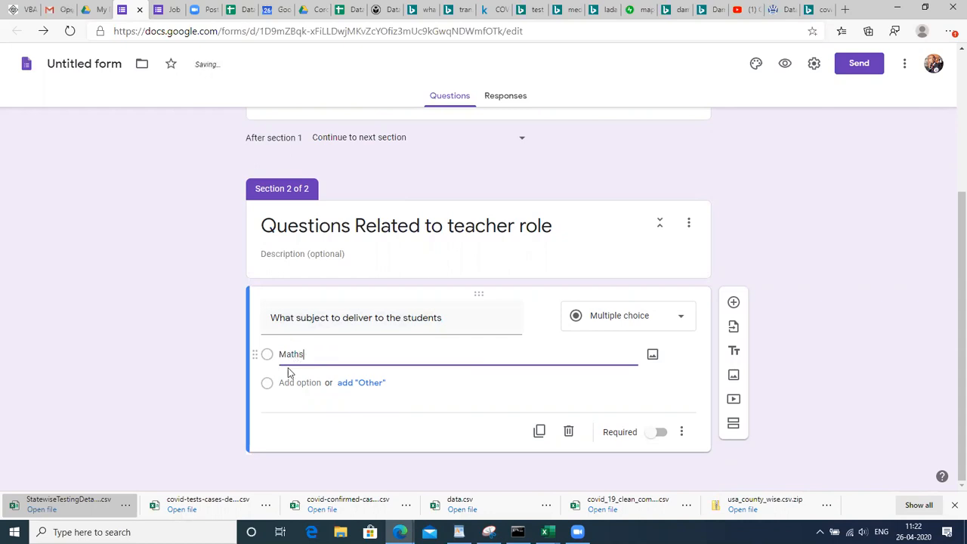
{"action": "left_click", "coordinate": [287, 382]}
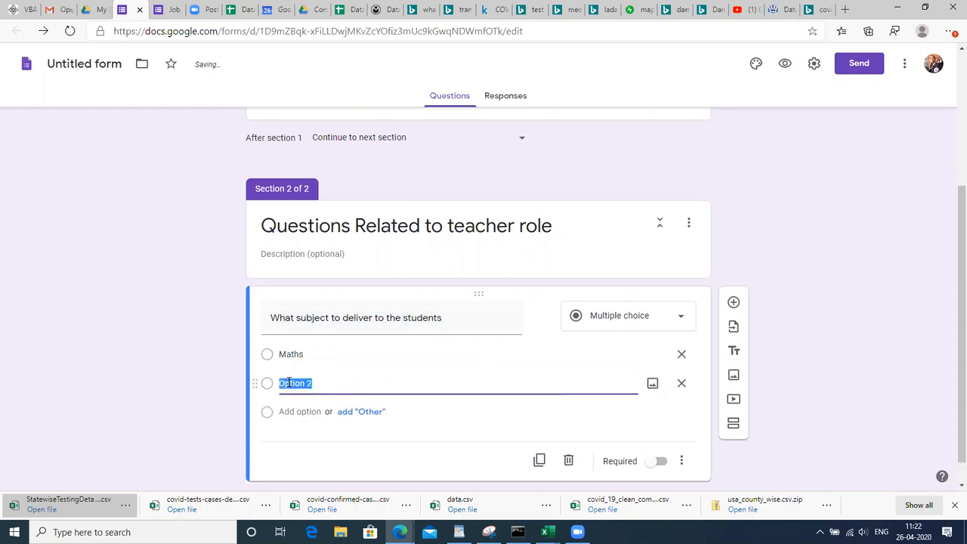
{"action": "type", "text": "Physics"}
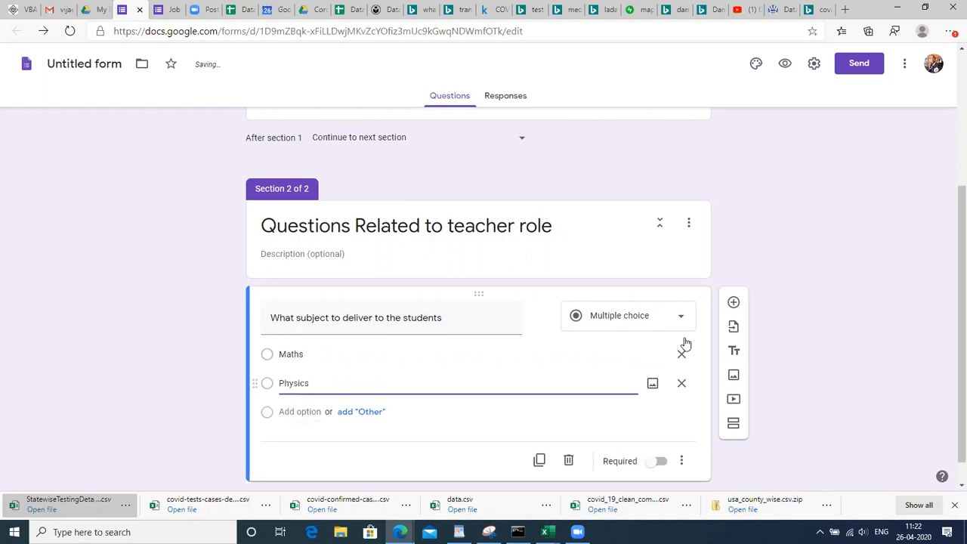
{"action": "left_click", "coordinate": [874, 283]}
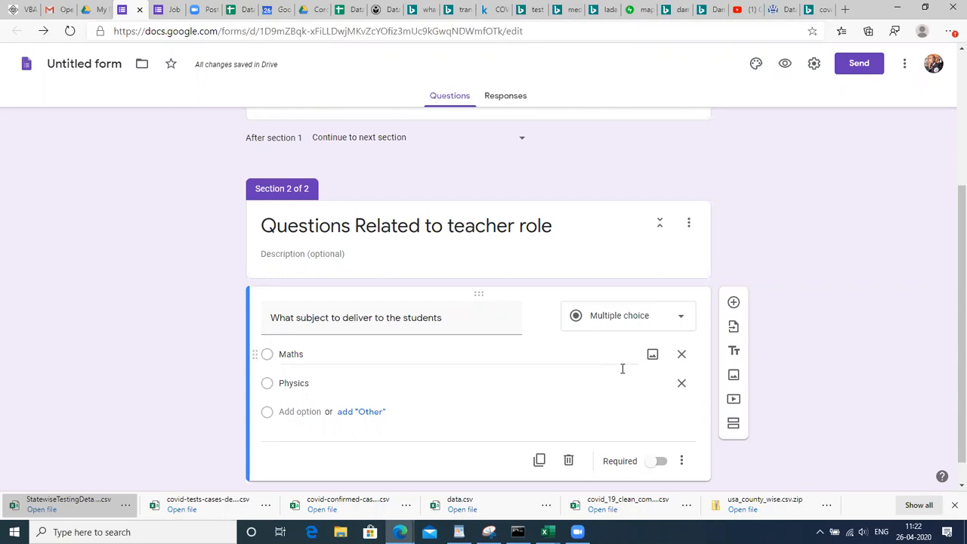
Change the subject question to a short-answer question
{"action": "left_click", "coordinate": [616, 318]}
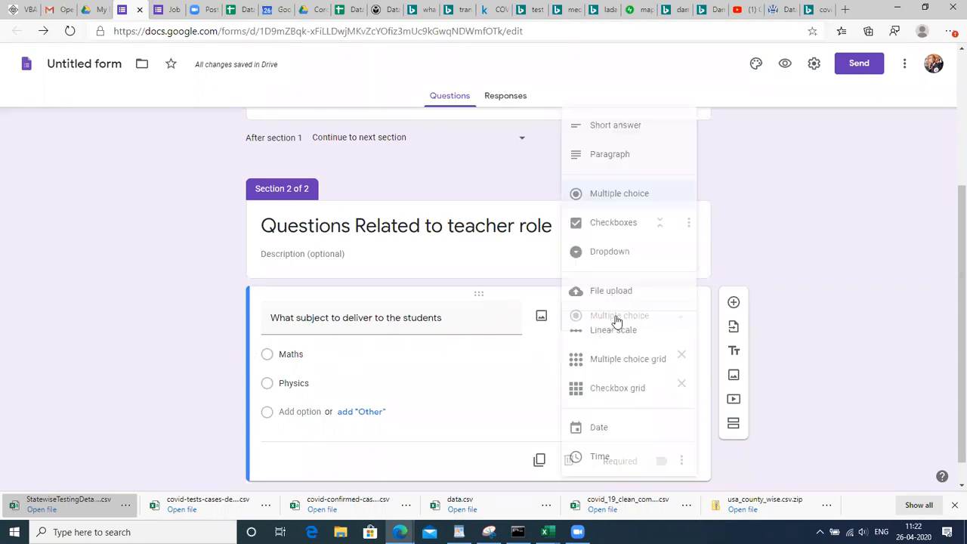
{"action": "left_click", "coordinate": [627, 130]}
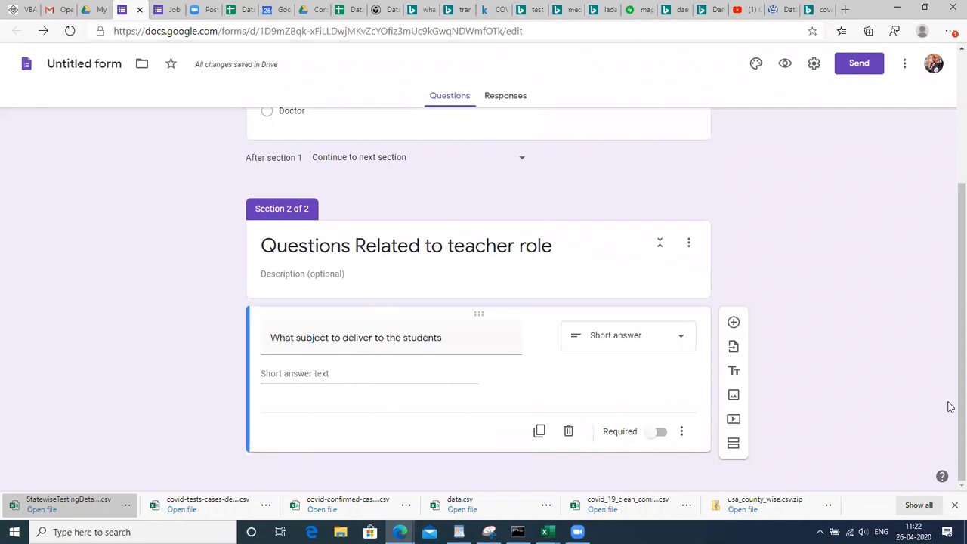
{"action": "scroll", "coordinate": [816, 257], "scroll_direction": "up", "scroll_amount": 3}
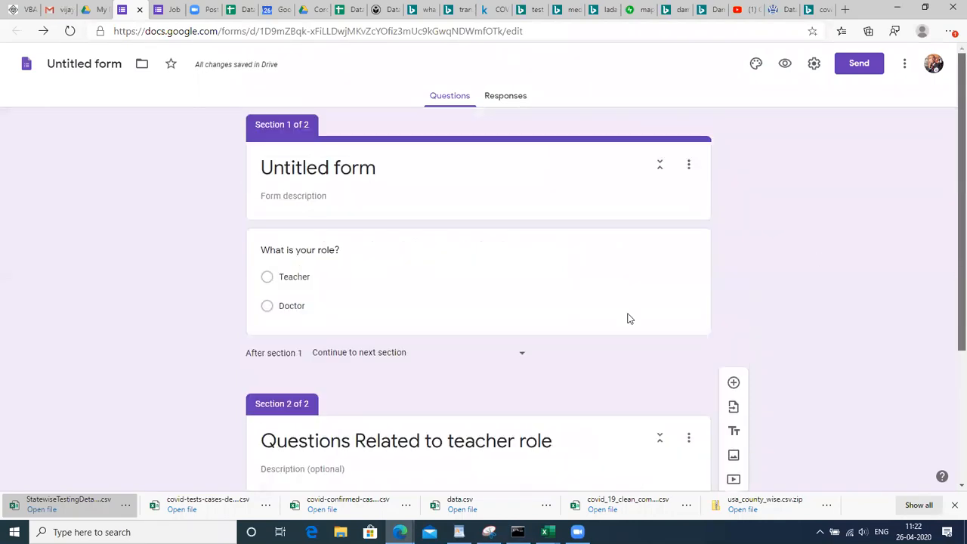
Route the Teacher answer to section 2 (Questions Related to teacher role), leaving Doctor unchanged
{"action": "left_click", "coordinate": [287, 278]}
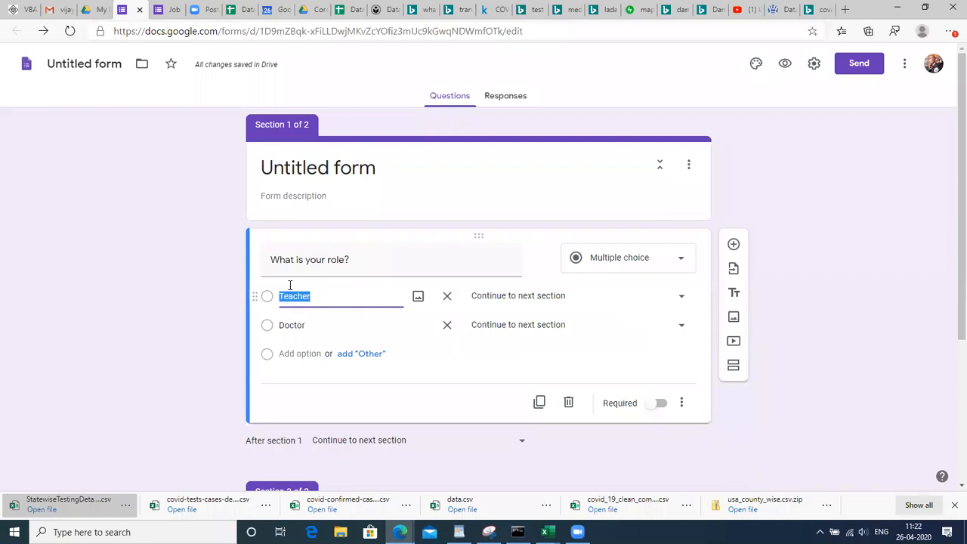
{"action": "left_click", "coordinate": [544, 299]}
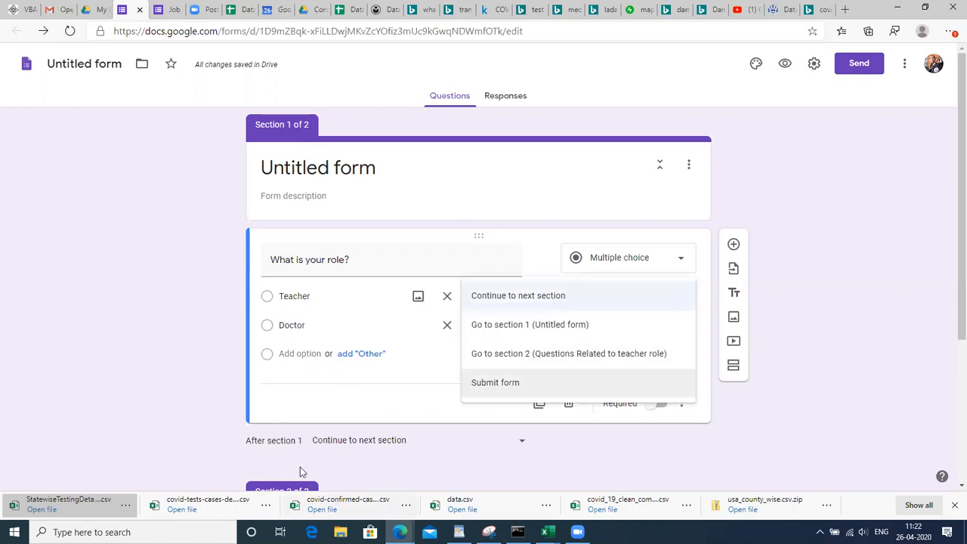
{"action": "left_click", "coordinate": [796, 337]}
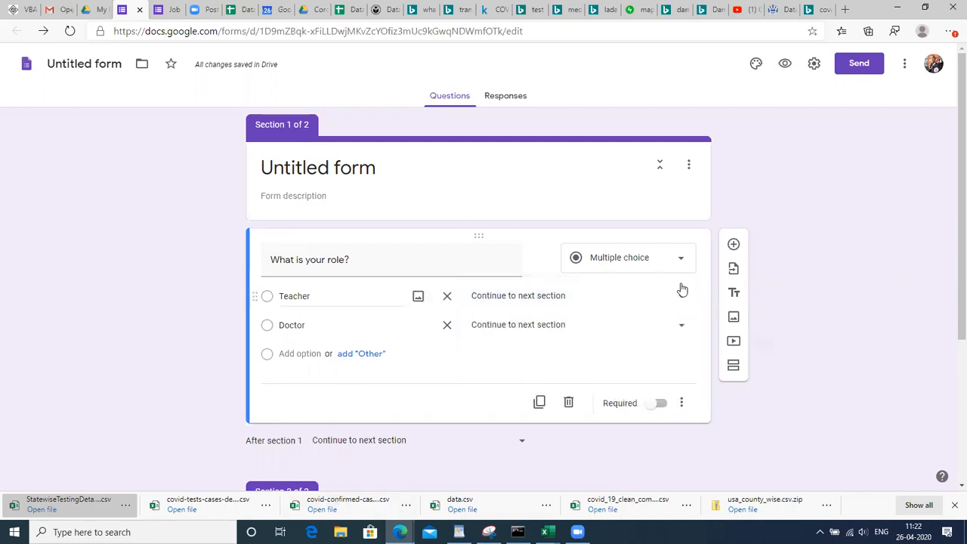
{"action": "left_click", "coordinate": [659, 295]}
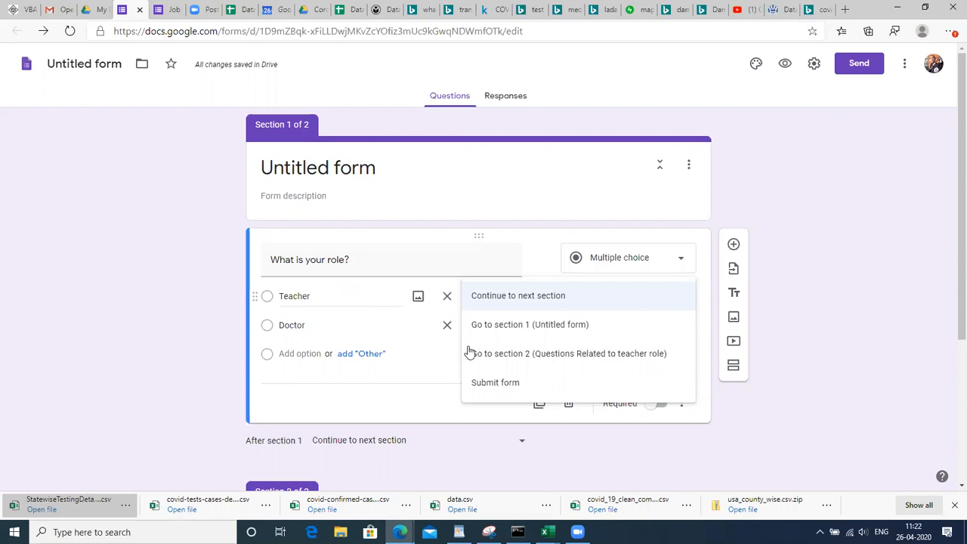
{"action": "left_click", "coordinate": [508, 354]}
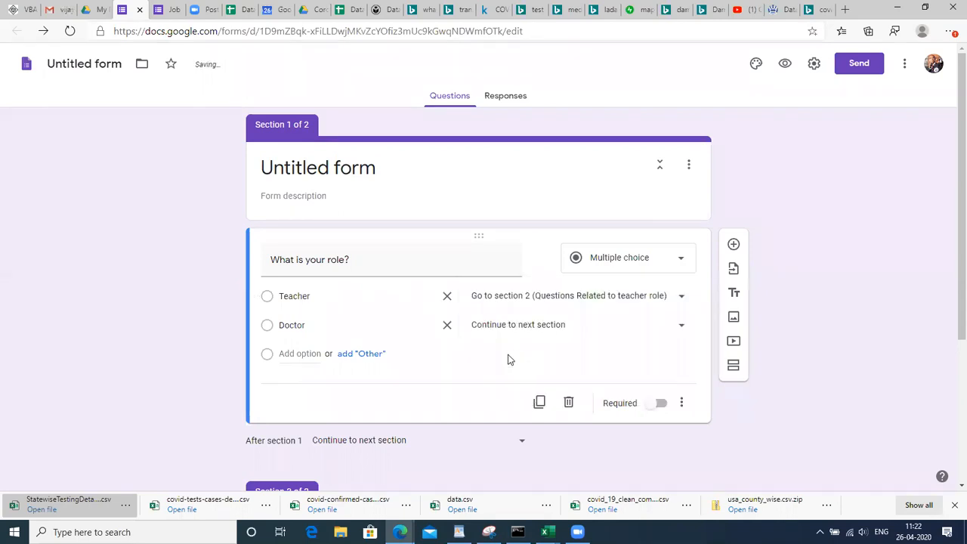
{"action": "left_click", "coordinate": [534, 326]}
{"action": "left_click", "coordinate": [870, 350]}
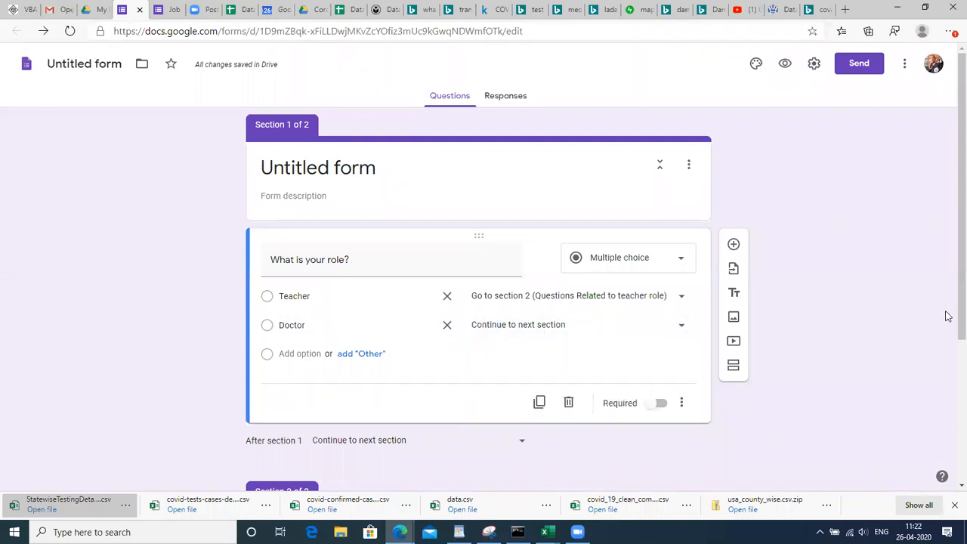
Add a section 'Questions related to doctor role' after the role question, with a blank question
{"action": "scroll", "coordinate": [948, 316], "scroll_direction": "down", "scroll_amount": 1}
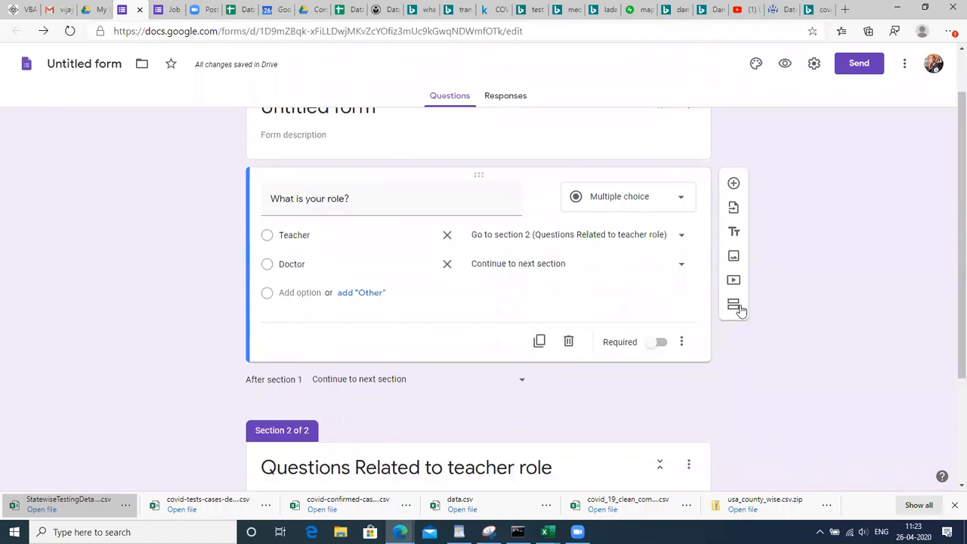
{"action": "left_click", "coordinate": [733, 304]}
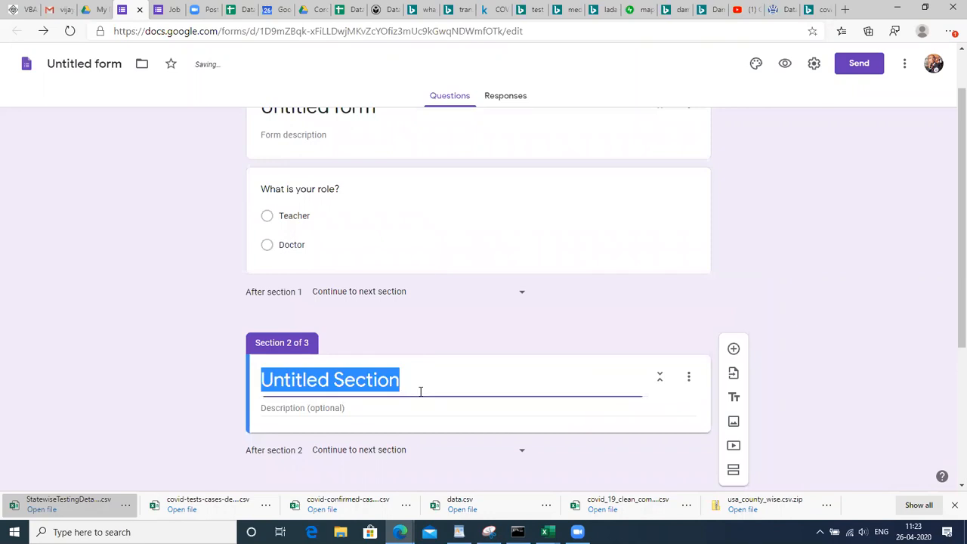
{"action": "type", "text": "Quest"}
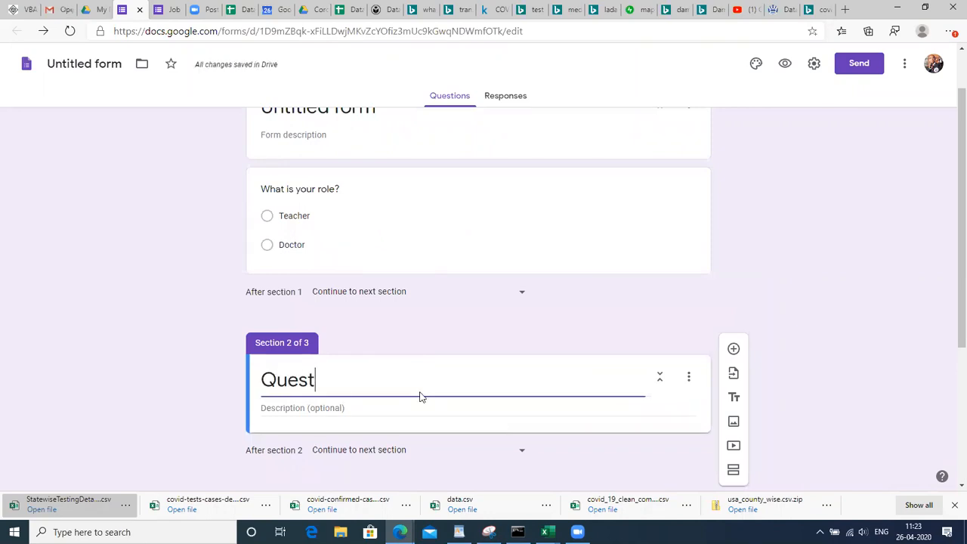
{"action": "type", "text": "ions re"}
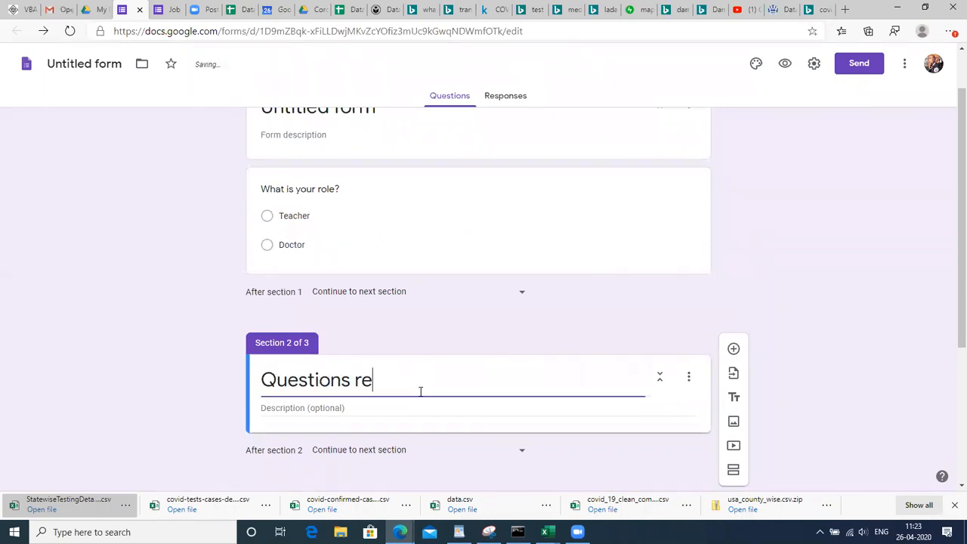
{"action": "type", "text": "lated to doctor role"}
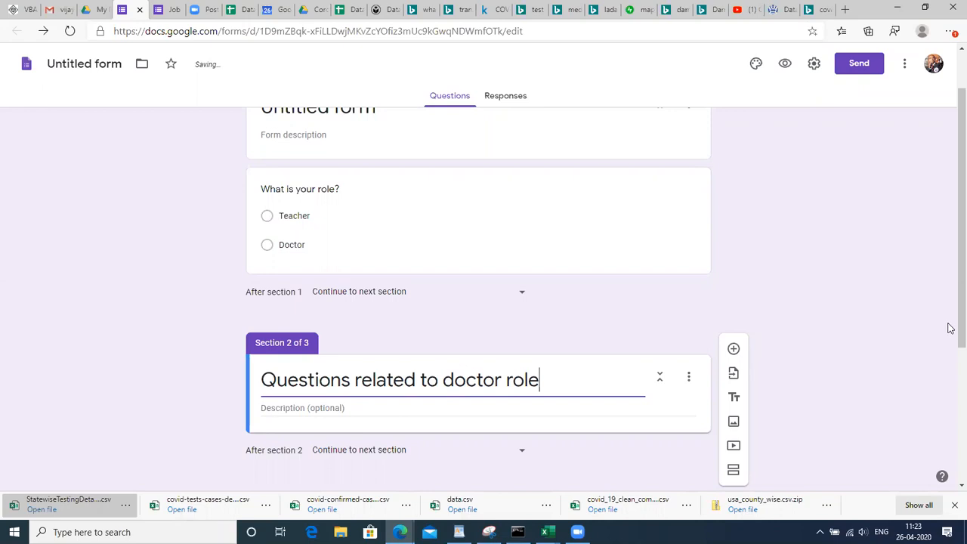
{"action": "left_click", "coordinate": [733, 349]}
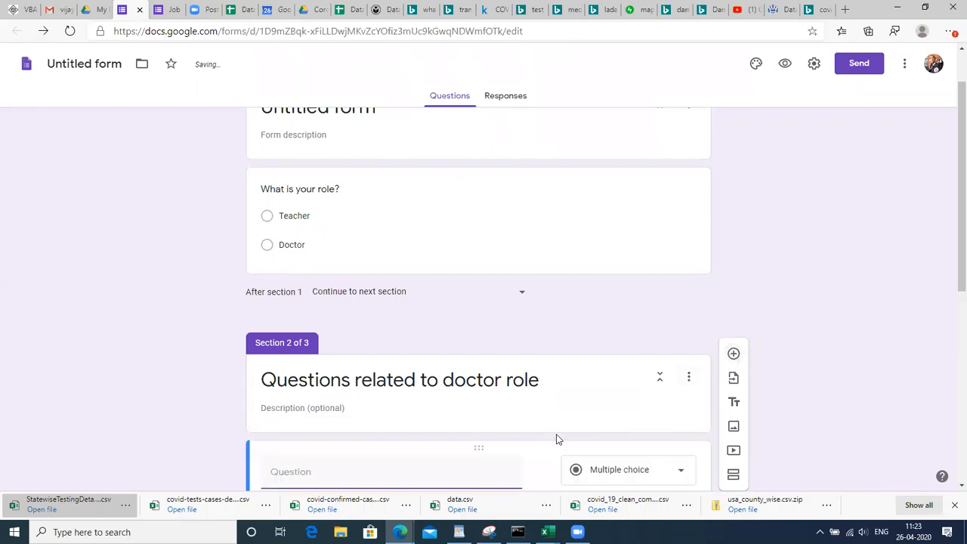
{"action": "scroll", "coordinate": [950, 268], "scroll_direction": "down", "scroll_amount": 3}
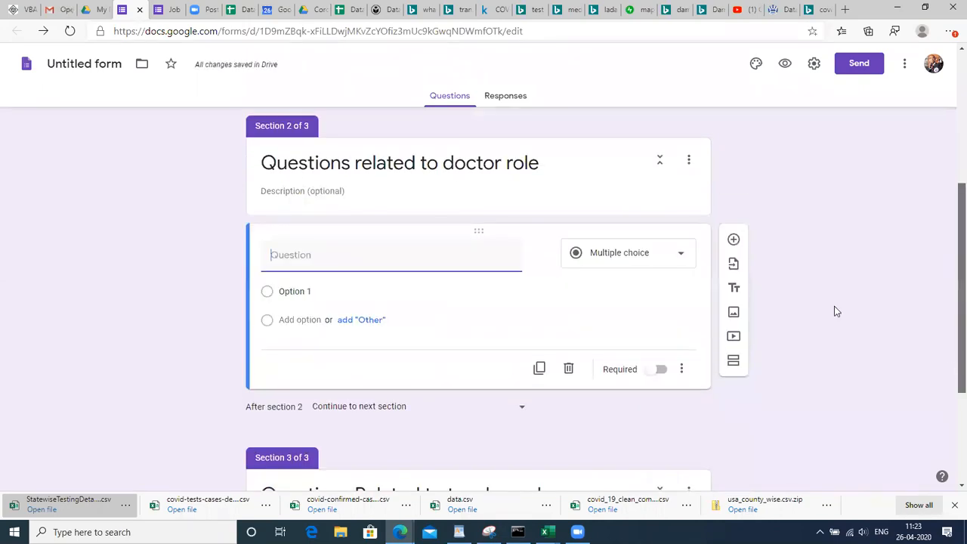
{"action": "scroll", "coordinate": [947, 272], "scroll_direction": "up", "scroll_amount": 4}
{"action": "left_click_drag", "start_coordinate": [949, 183], "coordinate": [947, 171]}
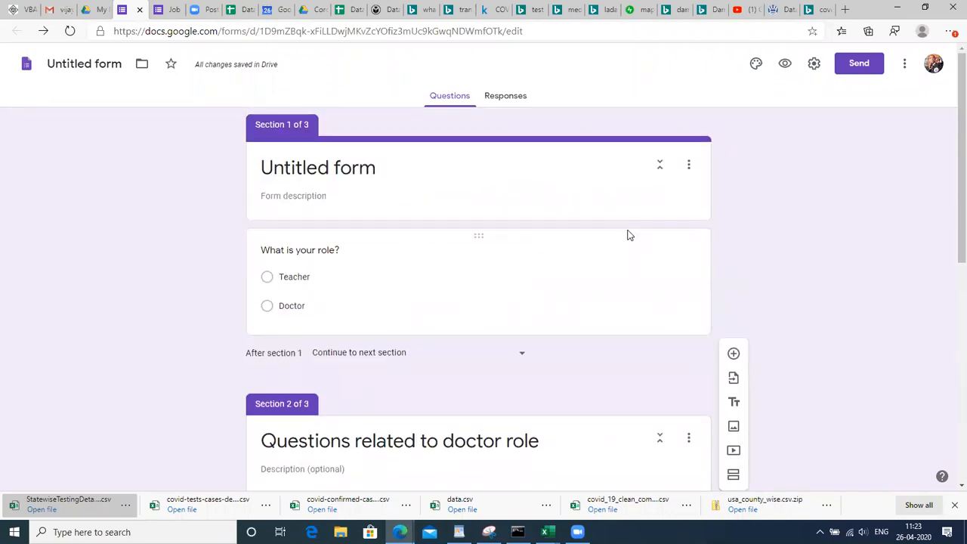
Route the Doctor answer to section 2 (Questions related to doctor role)
{"action": "left_click", "coordinate": [345, 305]}
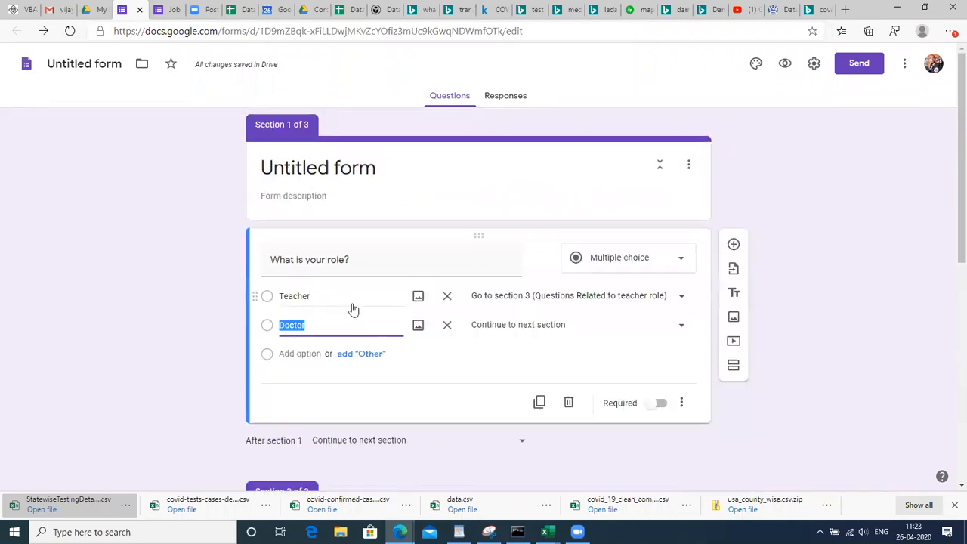
{"action": "left_click", "coordinate": [575, 325]}
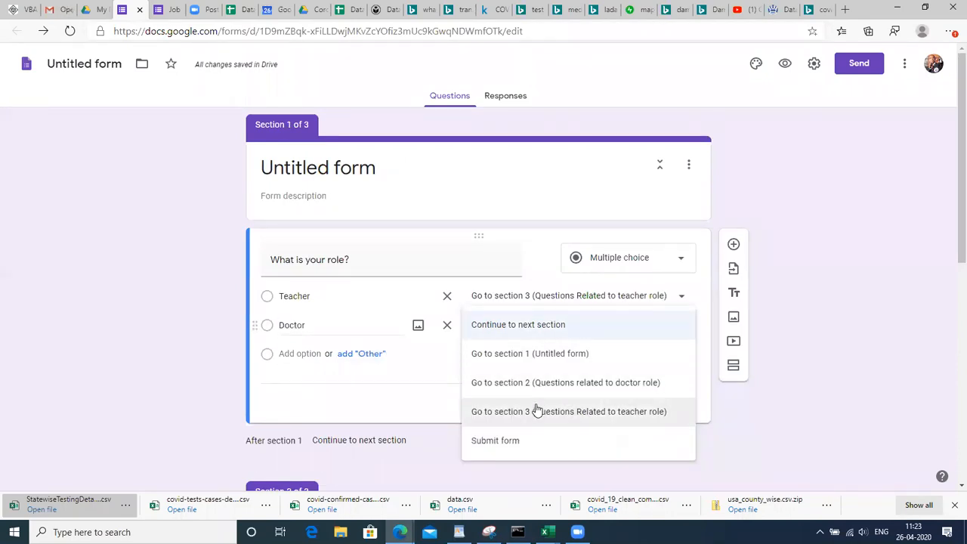
{"action": "left_click", "coordinate": [560, 387]}
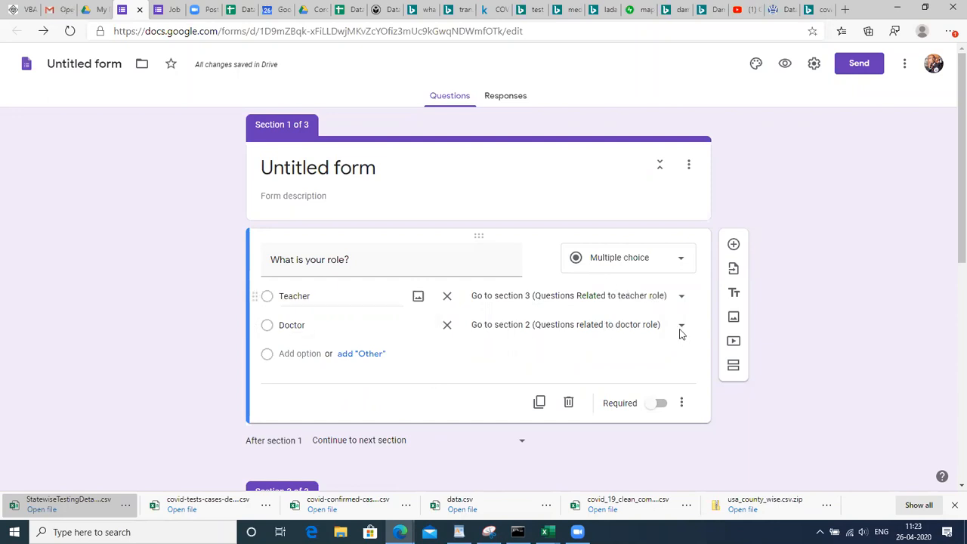
{"action": "left_click", "coordinate": [684, 404]}
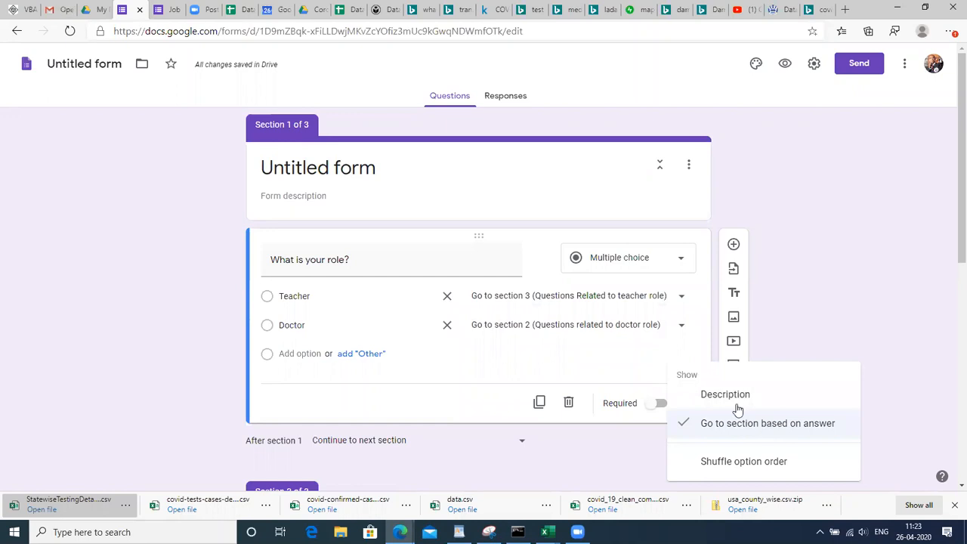
{"action": "left_click", "coordinate": [602, 296]}
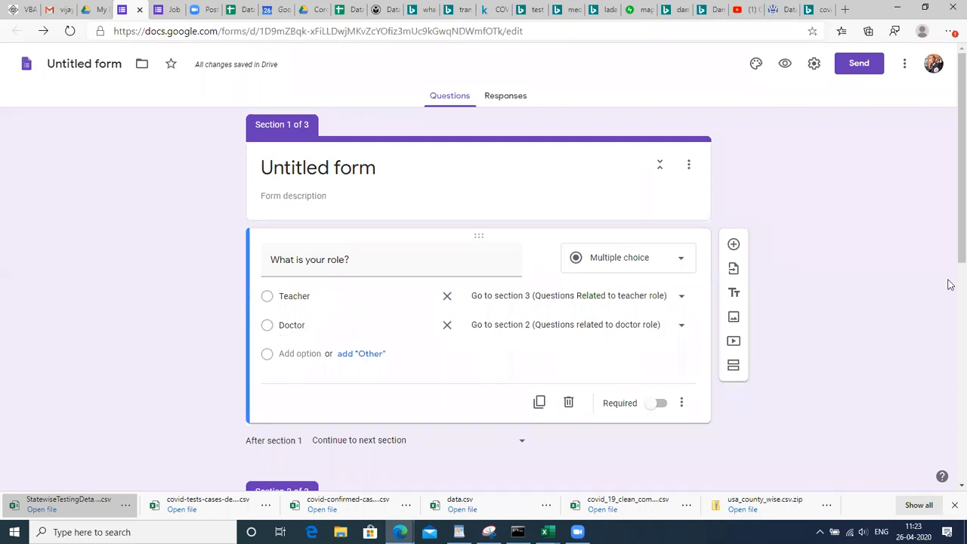
{"action": "left_click_drag", "start_coordinate": [951, 258], "coordinate": [951, 214]}
In preview, choose Teacher, answer 'PHysics', submit, and return to the editor
{"action": "left_click", "coordinate": [785, 64]}
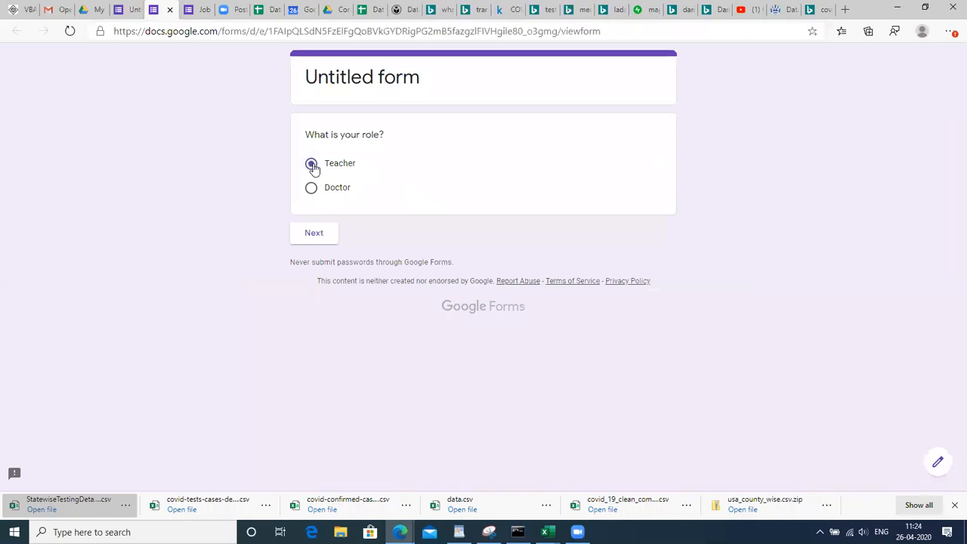
{"action": "left_click", "coordinate": [315, 236]}
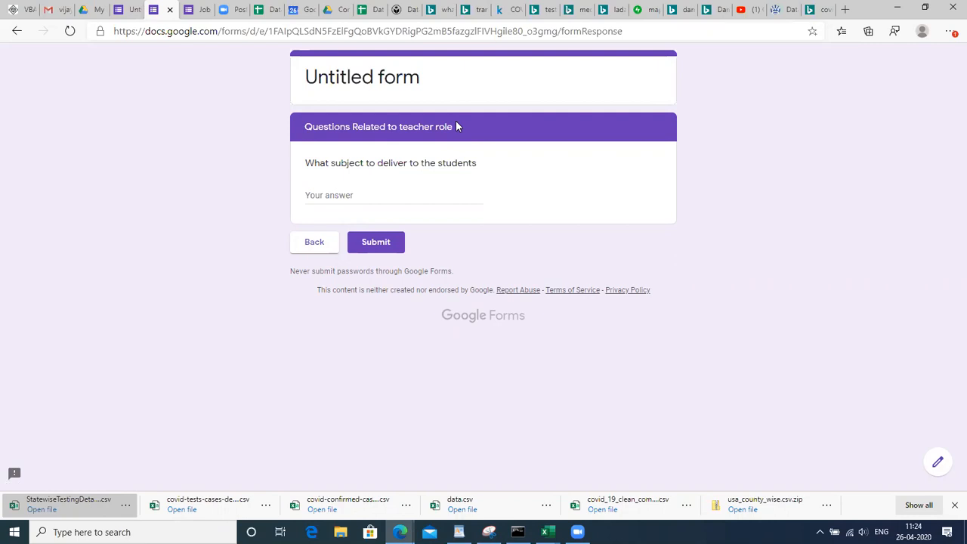
{"action": "left_click", "coordinate": [334, 194]}
{"action": "type", "text": "PHysics"}
{"action": "left_click", "coordinate": [375, 241]}
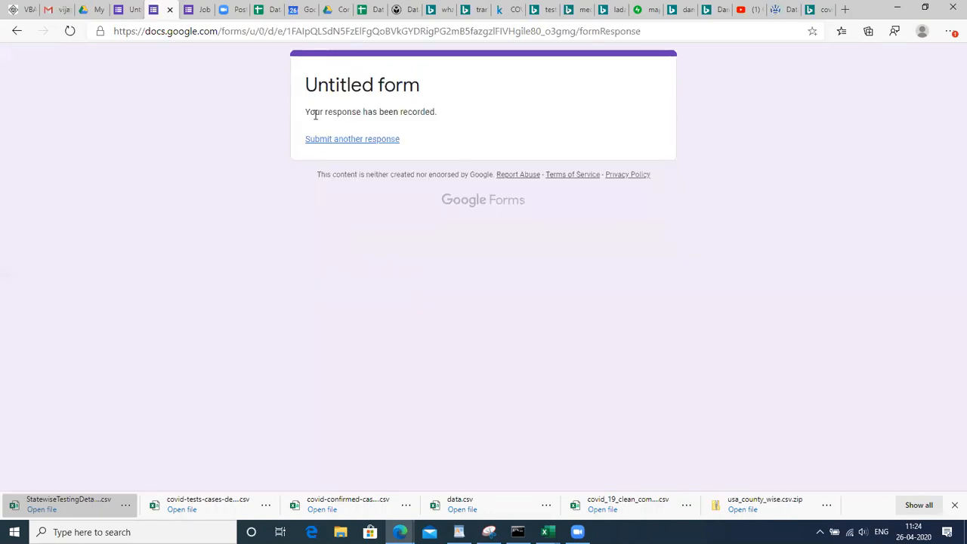
{"action": "left_click", "coordinate": [133, 9]}
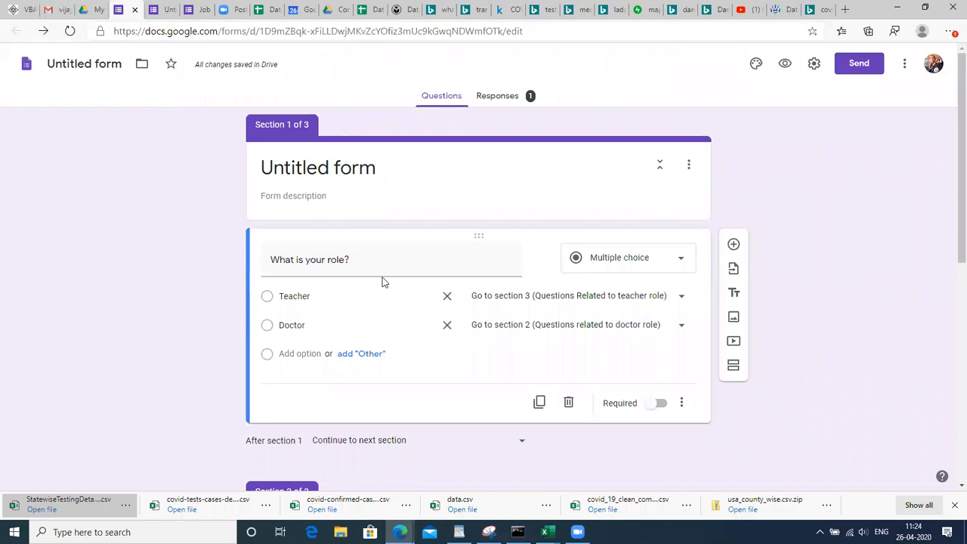
Retitle the first question 'Do you have pervious health issues'
{"action": "mouse_move", "coordinate": [951, 248]}
{"action": "left_mouse_down"}
{"action": "mouse_move", "coordinate": [950, 315]}
{"action": "mouse_move", "coordinate": [950, 234]}
{"action": "mouse_move", "coordinate": [950, 328]}
{"action": "mouse_move", "coordinate": [950, 262]}
{"action": "left_mouse_up"}
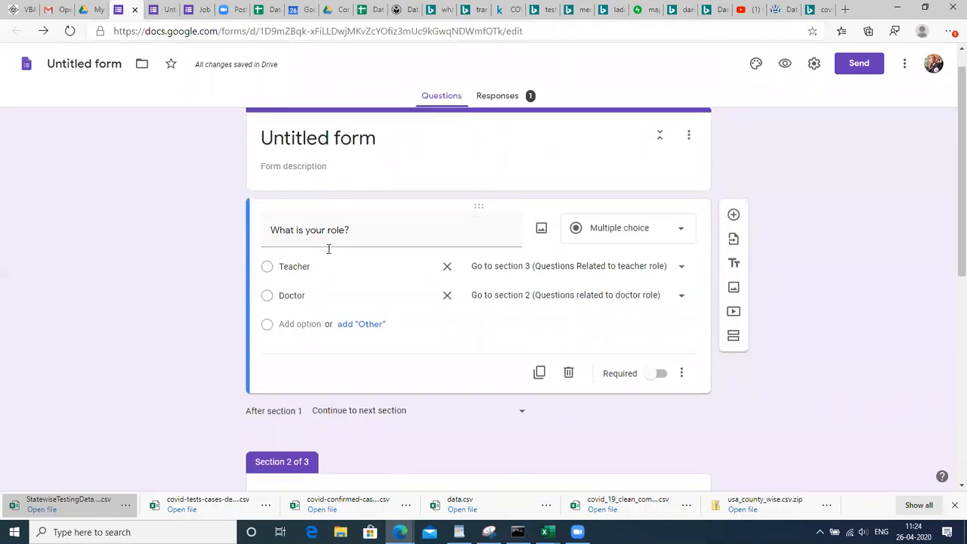
{"action": "left_click", "coordinate": [344, 223]}
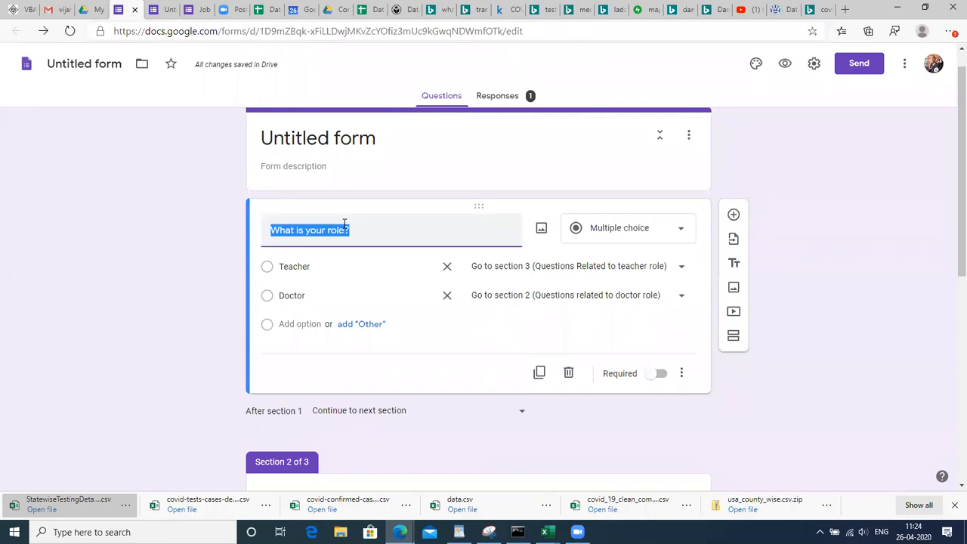
{"action": "key", "text": "BackSpace"}
{"action": "type", "text": "d"}
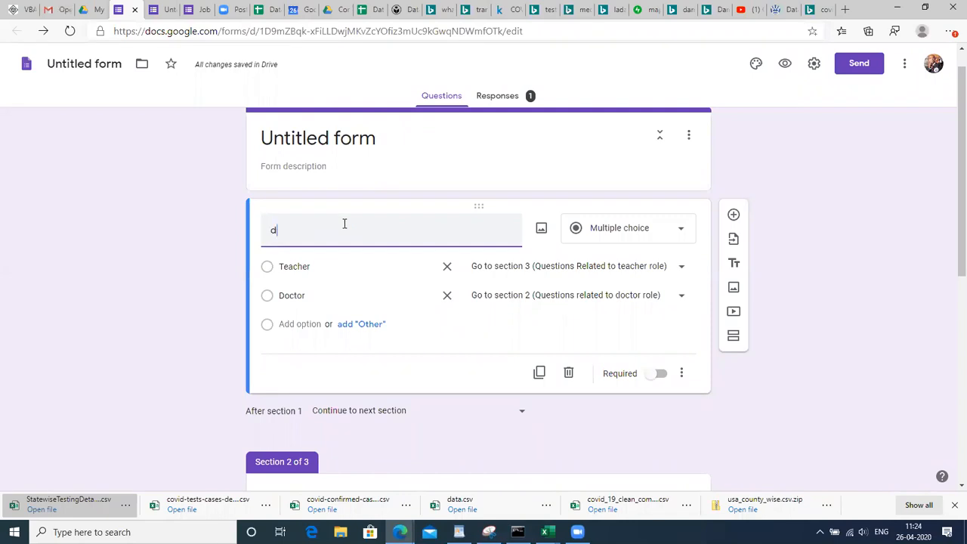
{"action": "key", "text": "BackSpace"}
{"action": "type", "text": "Do you have prev"}
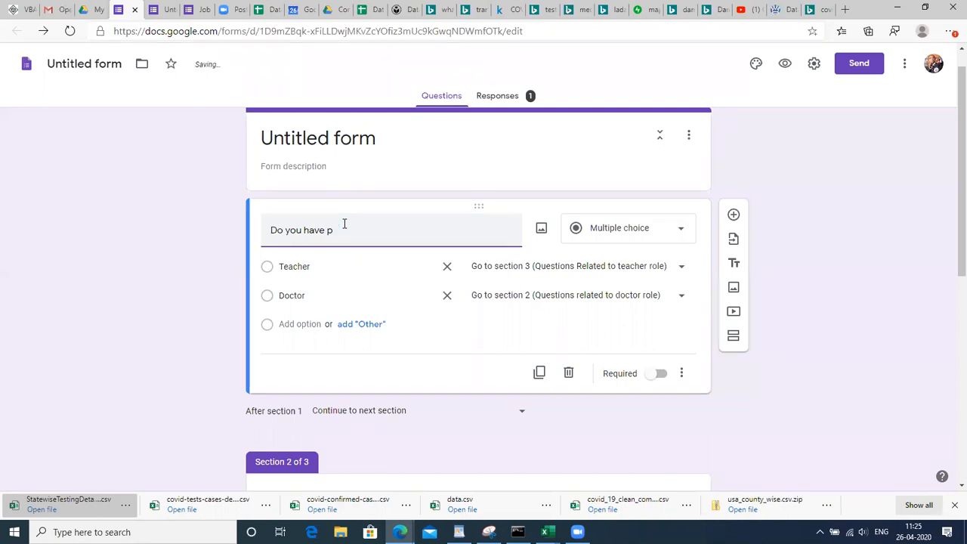
{"action": "type", "text": "iuos"}
{"action": "right_click", "coordinate": [346, 230]}
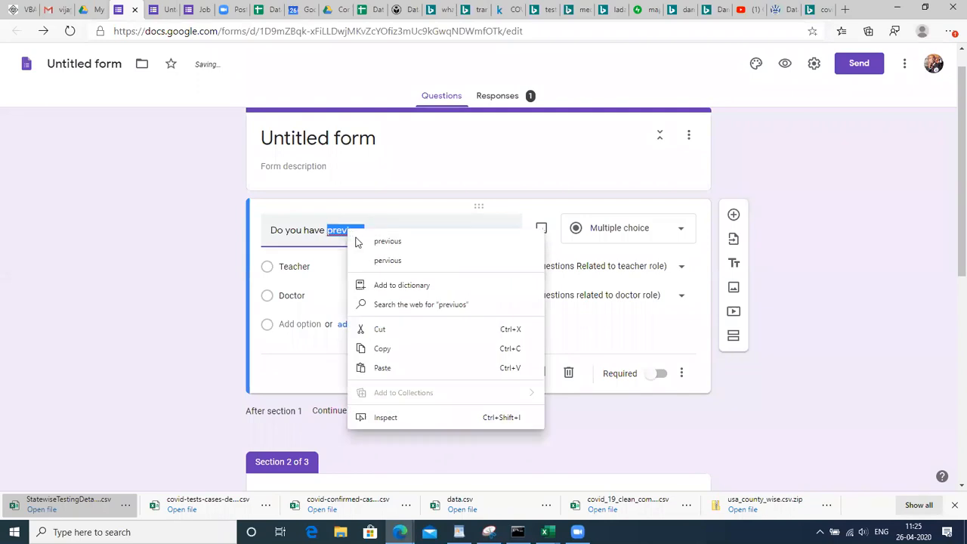
{"action": "left_click", "coordinate": [368, 260]}
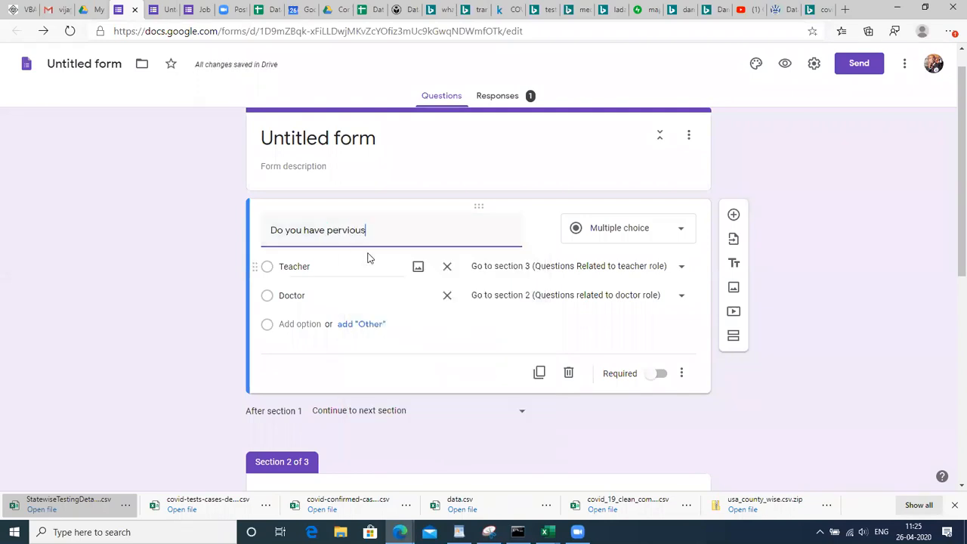
{"action": "type", "text": "b"}
{"action": "type", "text": "ea"}
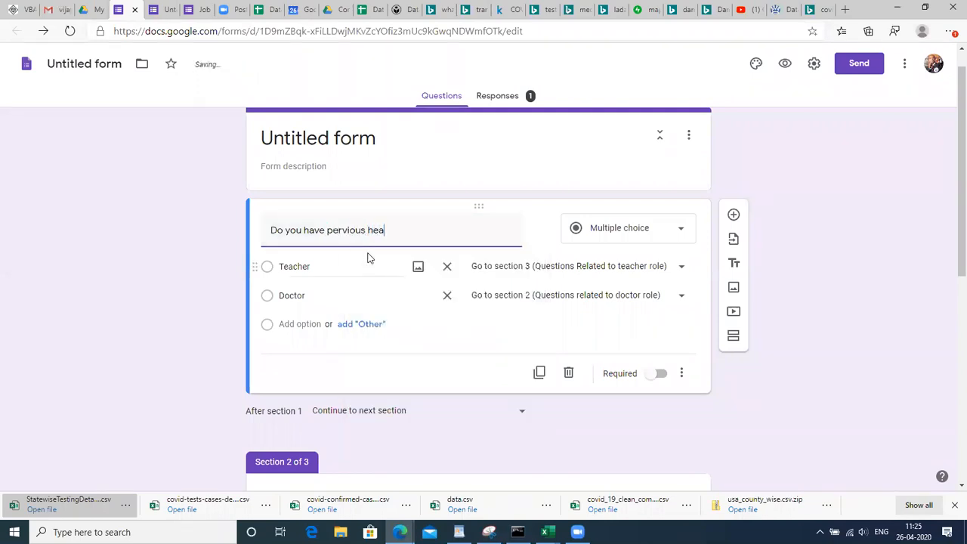
{"action": "type", "text": "lth issues"}
Remove the Teacher option, rename Doctor to Yes, and add a No option
{"action": "left_click", "coordinate": [446, 266]}
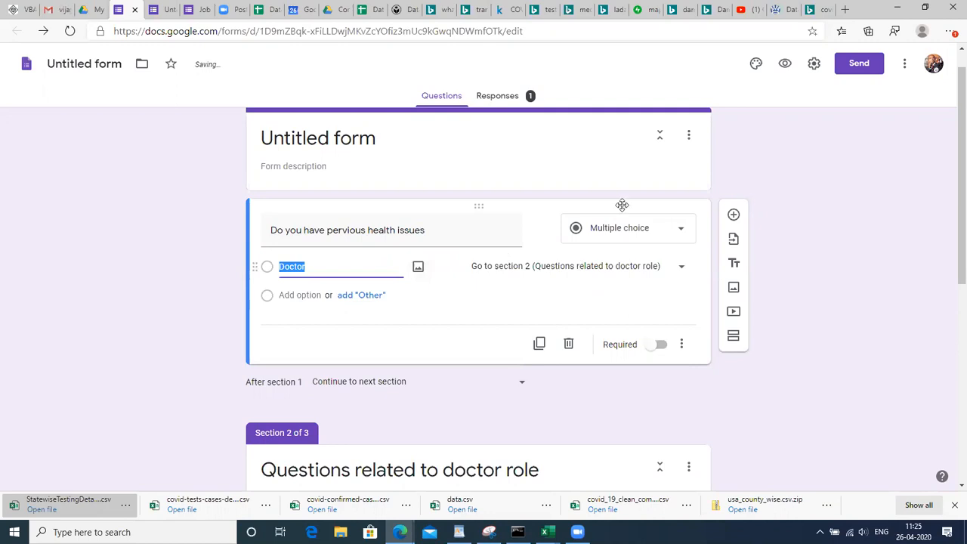
{"action": "left_click", "coordinate": [639, 231]}
{"action": "left_click", "coordinate": [635, 195]}
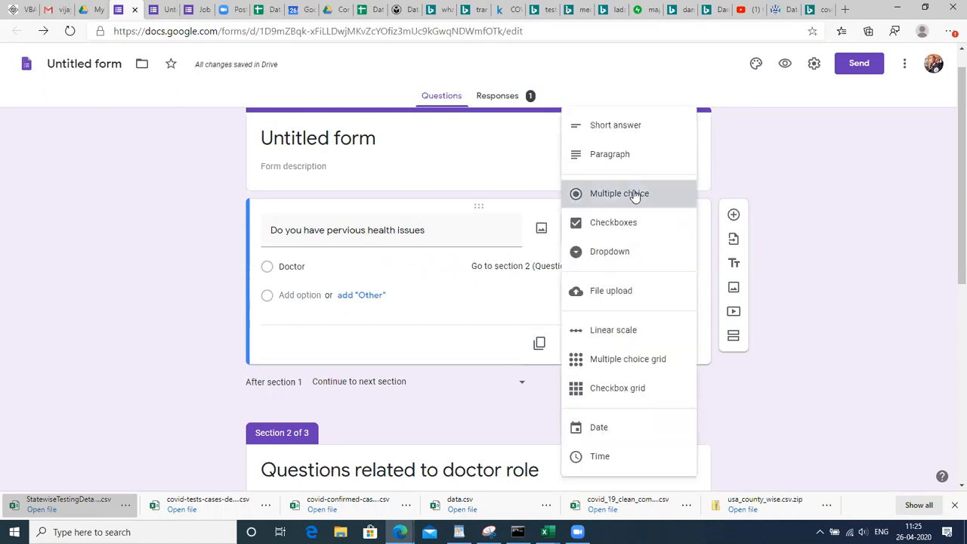
{"action": "left_click", "coordinate": [322, 263]}
{"action": "type", "text": "Yes"}
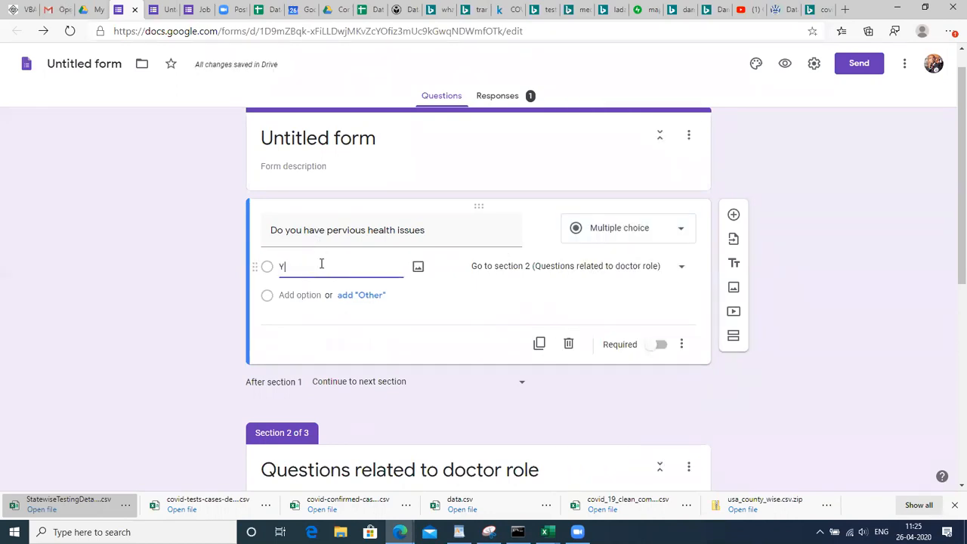
{"action": "left_click", "coordinate": [295, 308]}
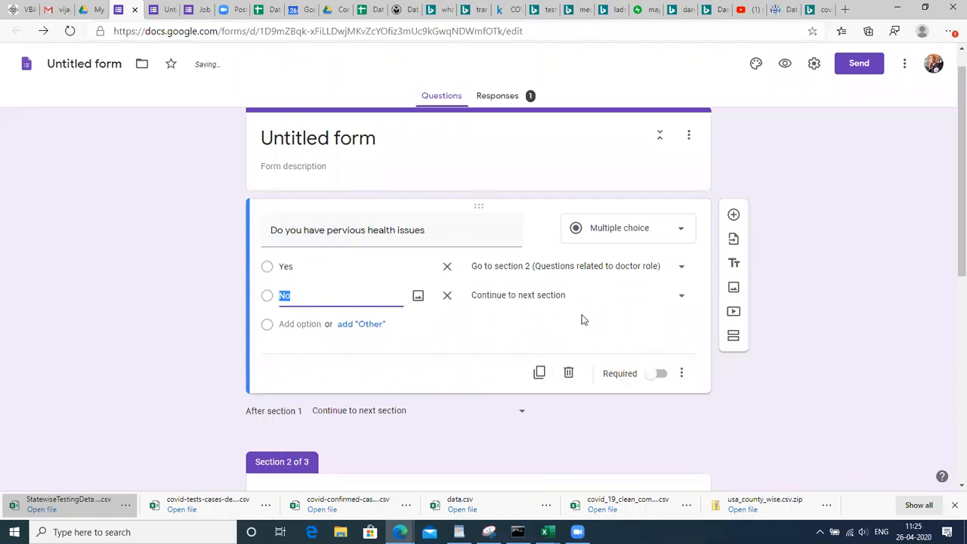
Delete the 'Questions Related to teacher role' section, leaving only two sections
{"action": "left_click_drag", "start_coordinate": [960, 230], "coordinate": [960, 249]}
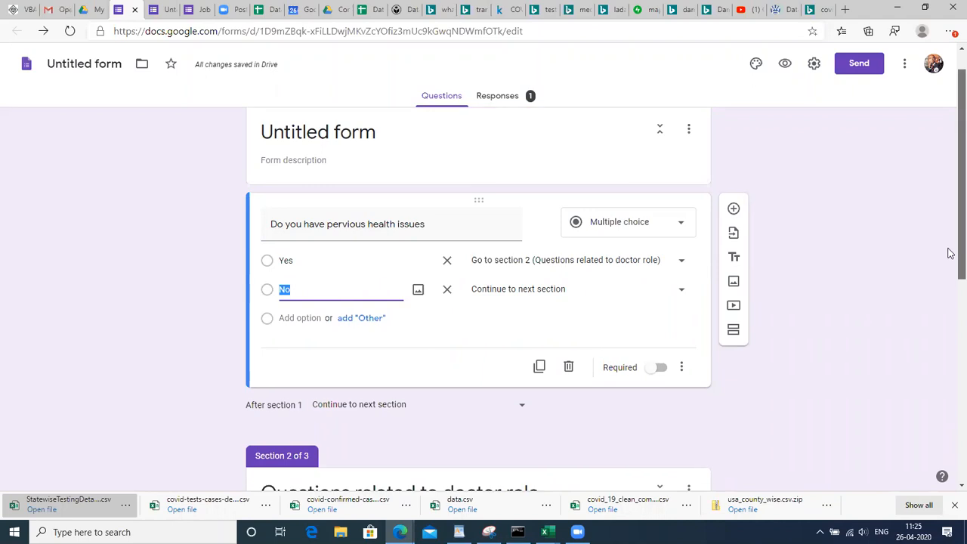
{"action": "scroll", "coordinate": [951, 295], "scroll_direction": "down", "scroll_amount": 3}
{"action": "scroll", "coordinate": [932, 346], "scroll_direction": "down", "scroll_amount": 1}
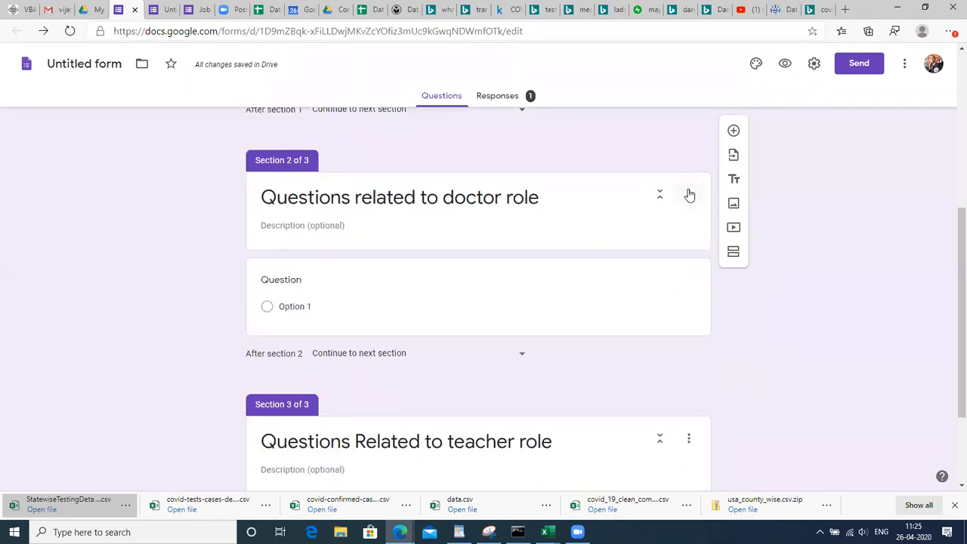
{"action": "left_click", "coordinate": [689, 195]}
{"action": "left_click", "coordinate": [690, 353]}
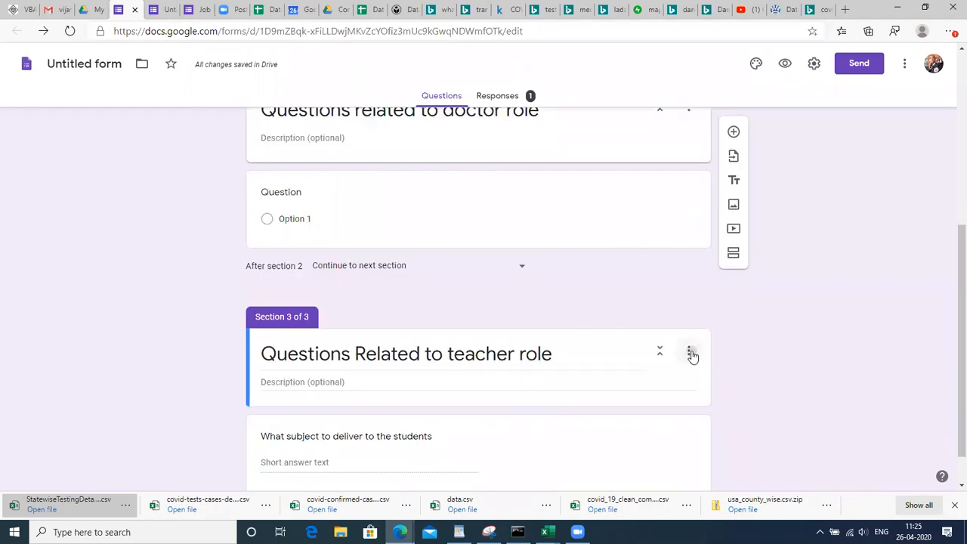
{"action": "left_click_drag", "start_coordinate": [962, 444], "coordinate": [961, 470]}
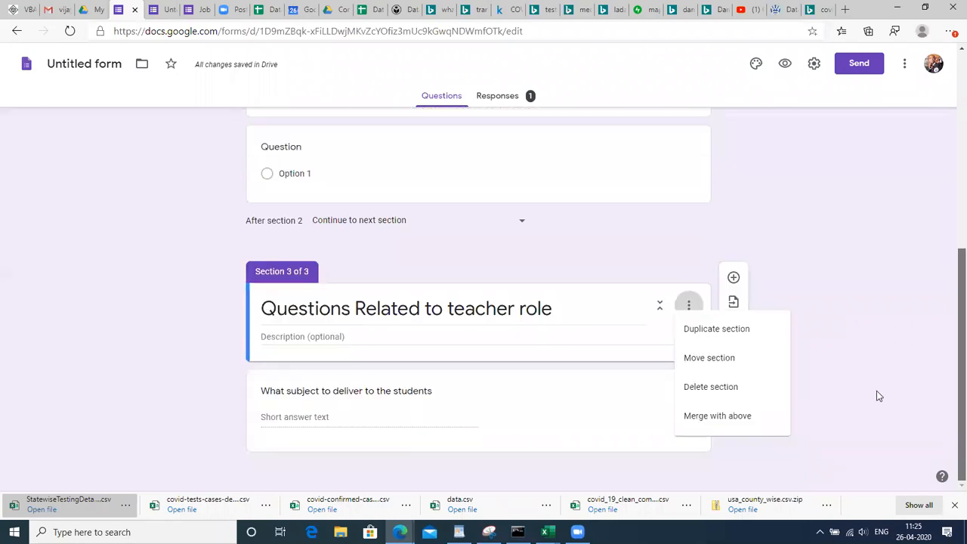
{"action": "left_click", "coordinate": [872, 393]}
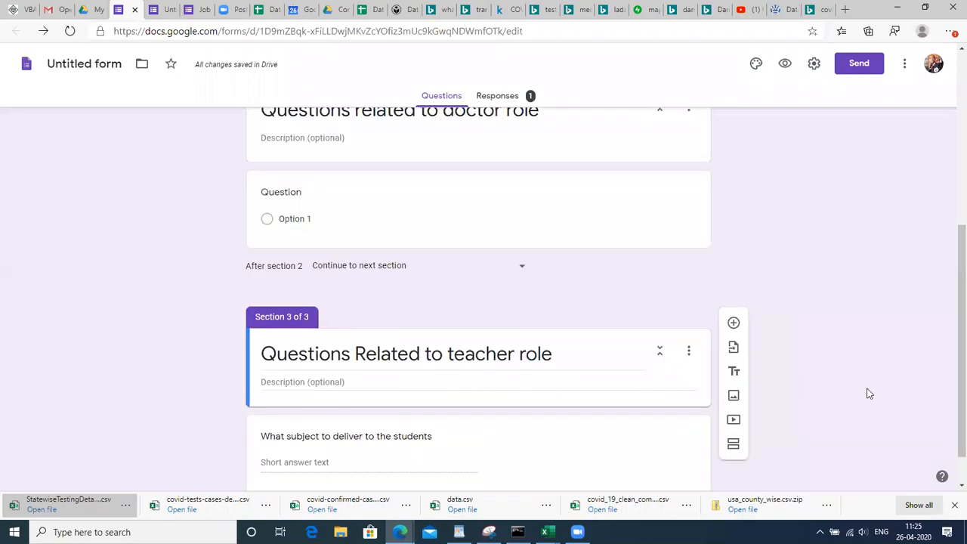
{"action": "left_click", "coordinate": [690, 357]}
{"action": "left_click", "coordinate": [711, 434]}
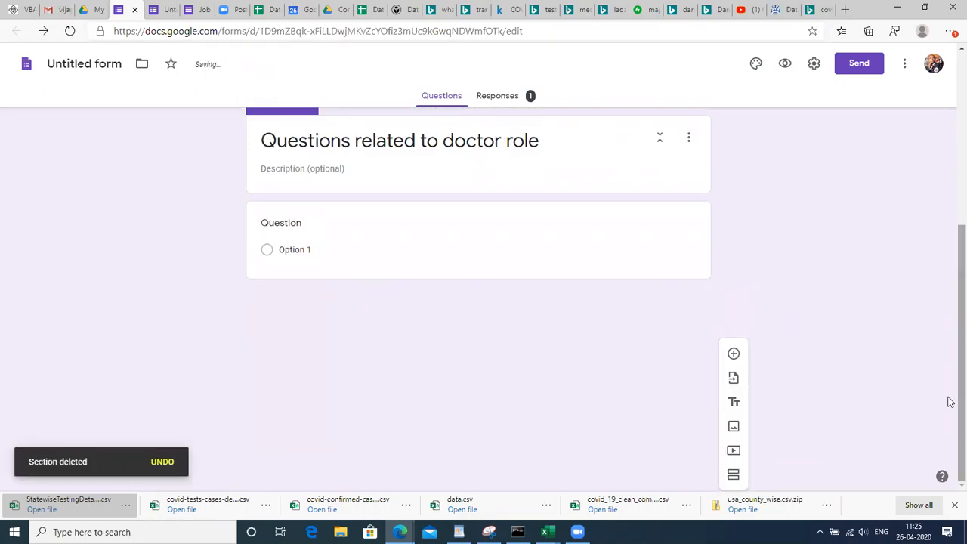
Rename the doctor-role question's Option 1 to Yes and add a No option
{"action": "left_click", "coordinate": [340, 238]}
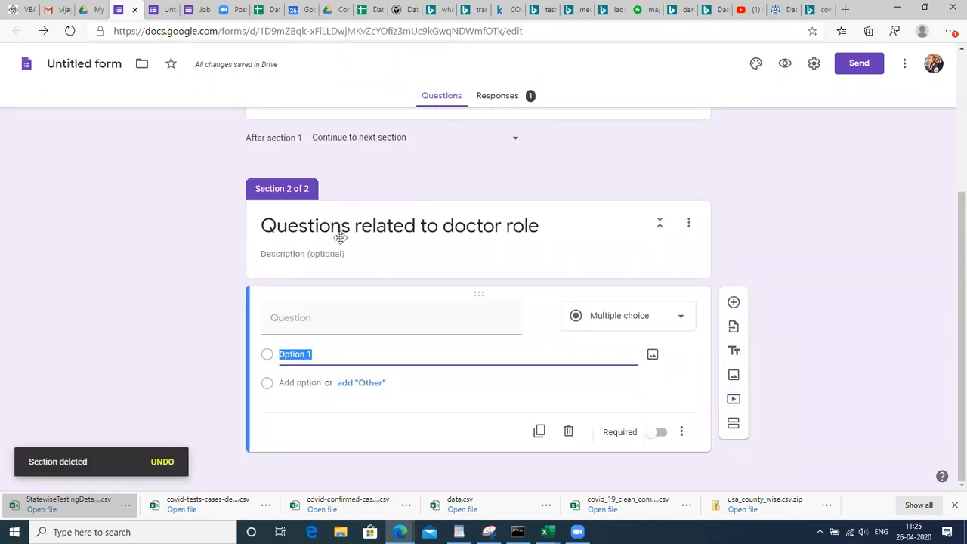
{"action": "left_click", "coordinate": [325, 356]}
{"action": "left_click_drag", "start_coordinate": [287, 355], "coordinate": [278, 355]}
{"action": "type", "text": "Yes"}
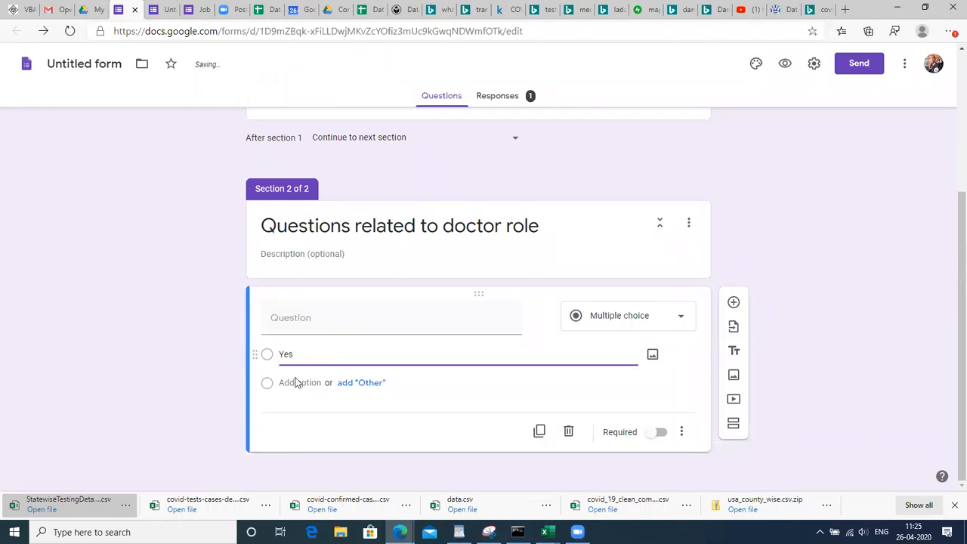
{"action": "left_click", "coordinate": [297, 382]}
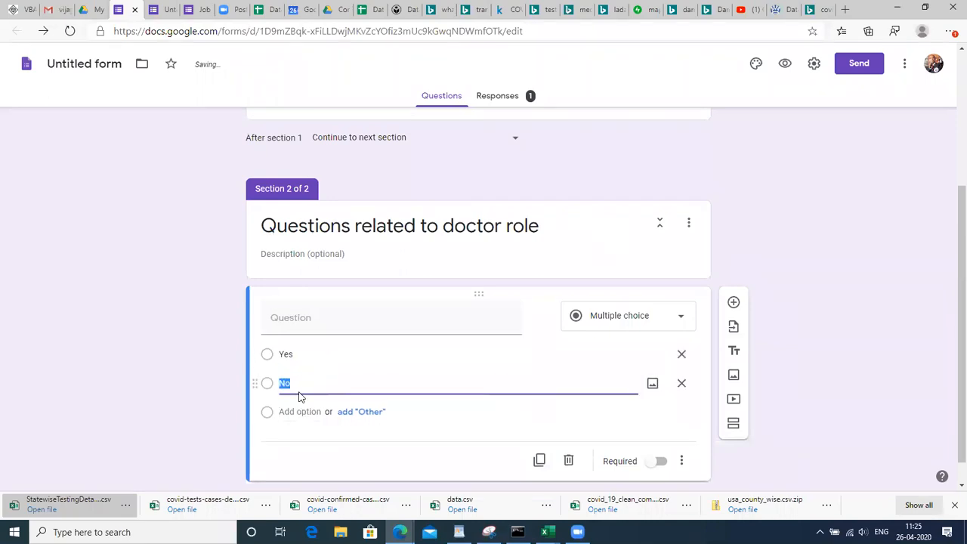
{"action": "left_click", "coordinate": [810, 427]}
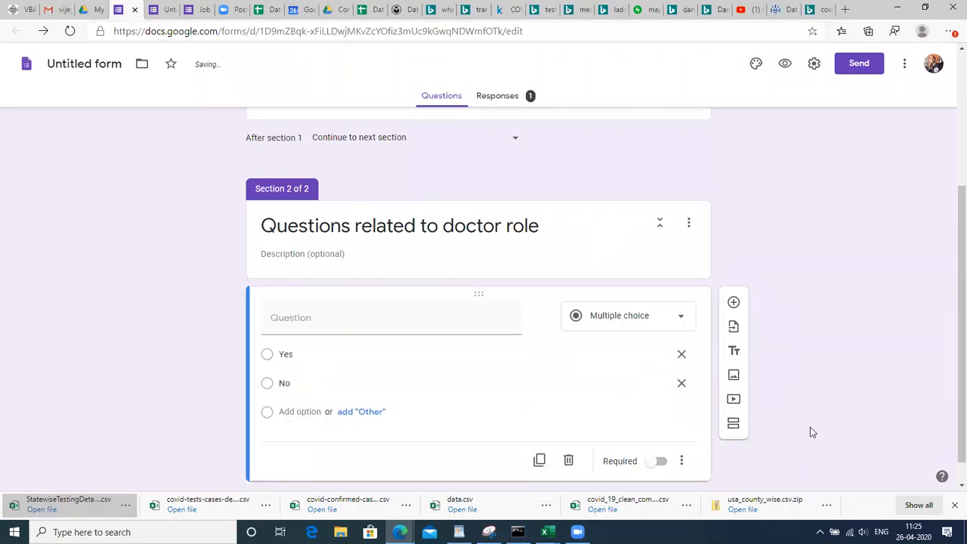
Turn on 'Go to section based on answer' for the question and add a new third section
{"action": "left_click", "coordinate": [683, 464]}
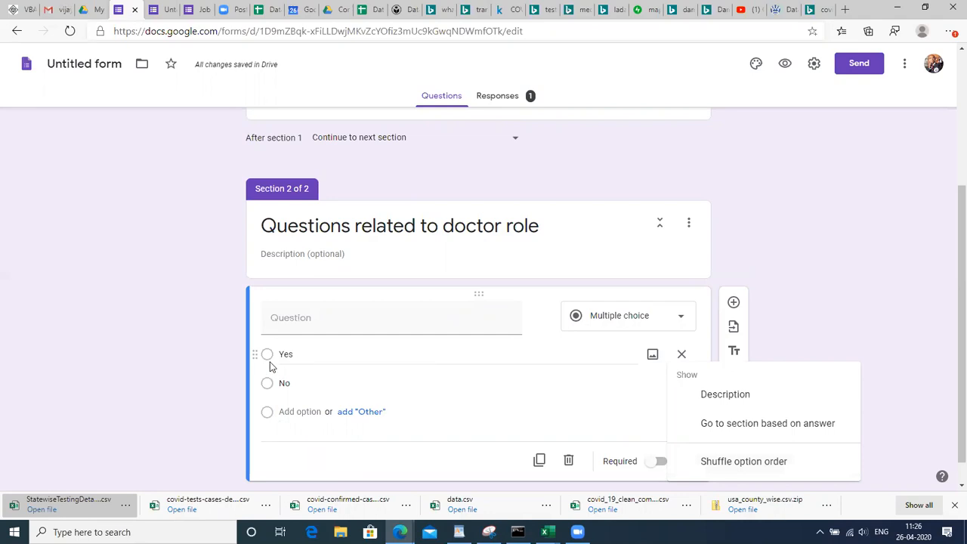
{"action": "left_click", "coordinate": [567, 366]}
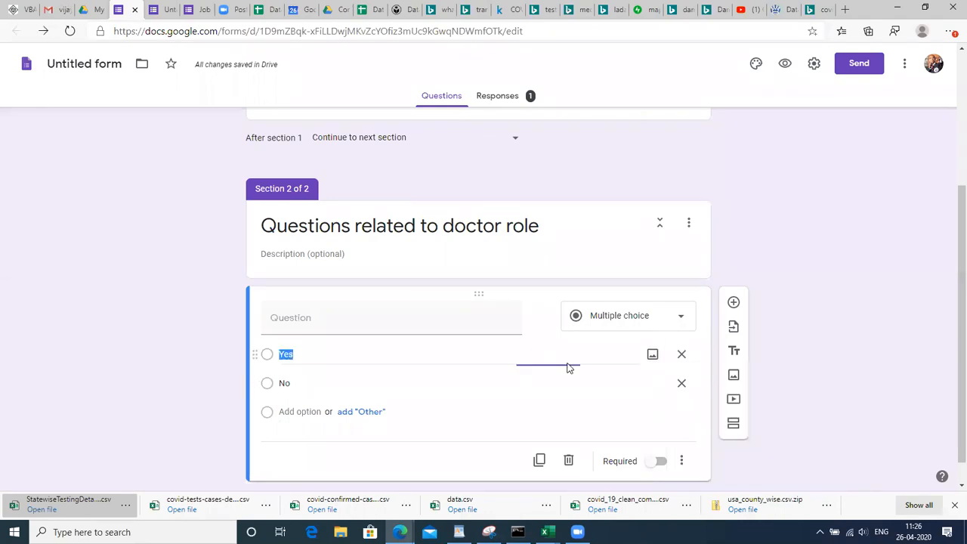
{"action": "left_click", "coordinate": [681, 461]}
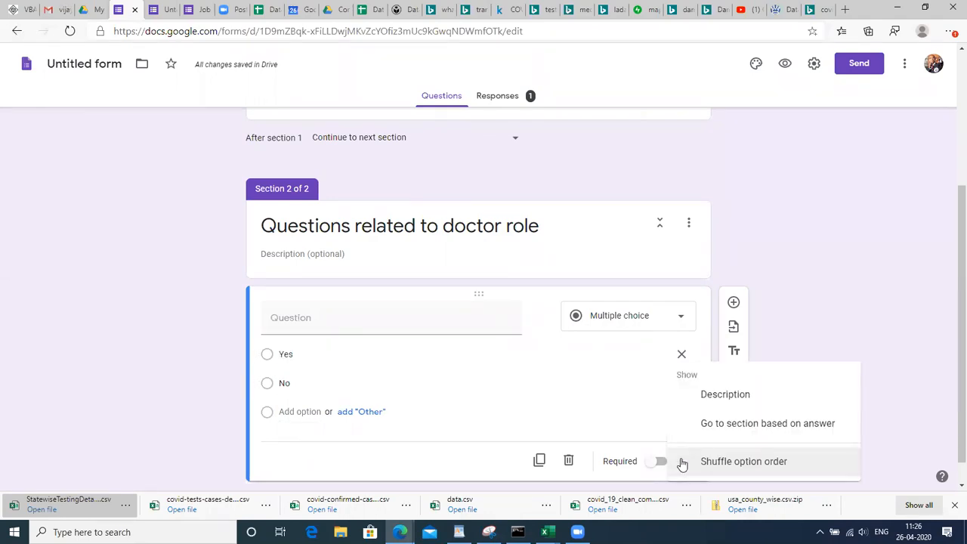
{"action": "left_click", "coordinate": [730, 438]}
{"action": "left_click", "coordinate": [540, 383]}
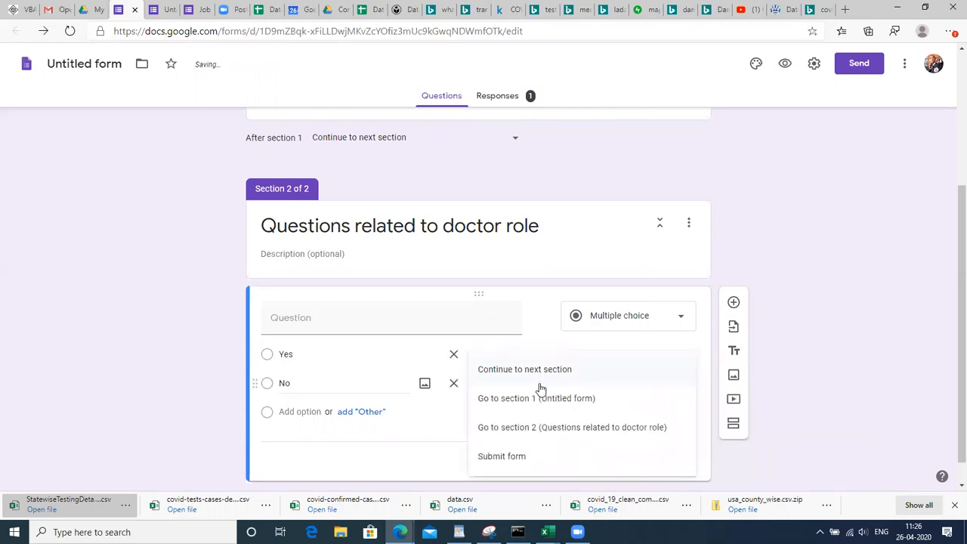
{"action": "left_click", "coordinate": [808, 369]}
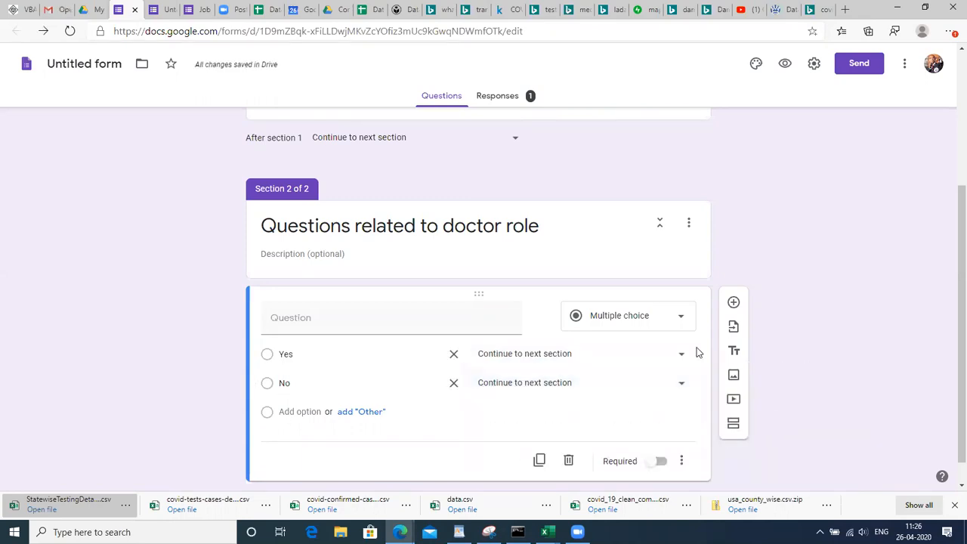
{"action": "left_click", "coordinate": [582, 364]}
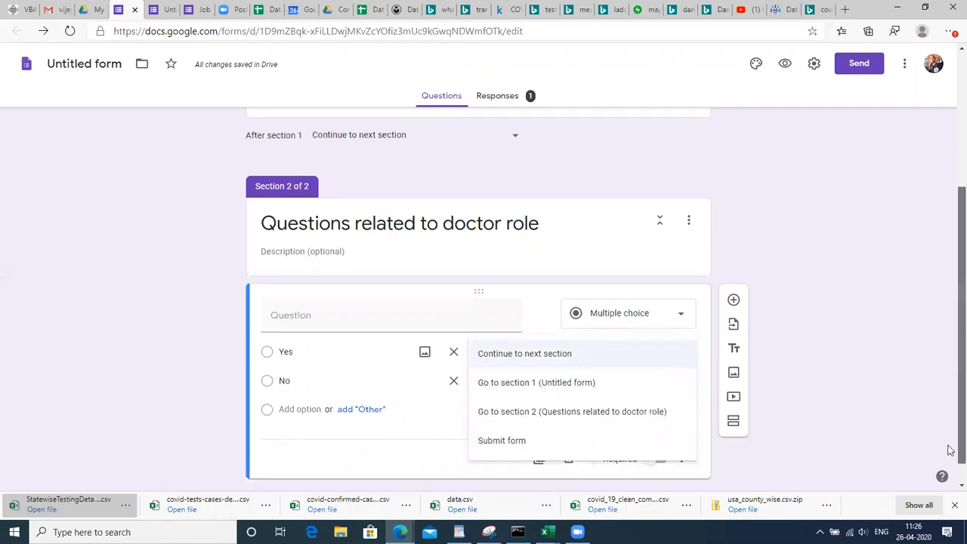
{"action": "scroll", "coordinate": [950, 451], "scroll_direction": "down", "scroll_amount": 1}
{"action": "left_click", "coordinate": [733, 401]}
{"action": "left_click", "coordinate": [734, 401]}
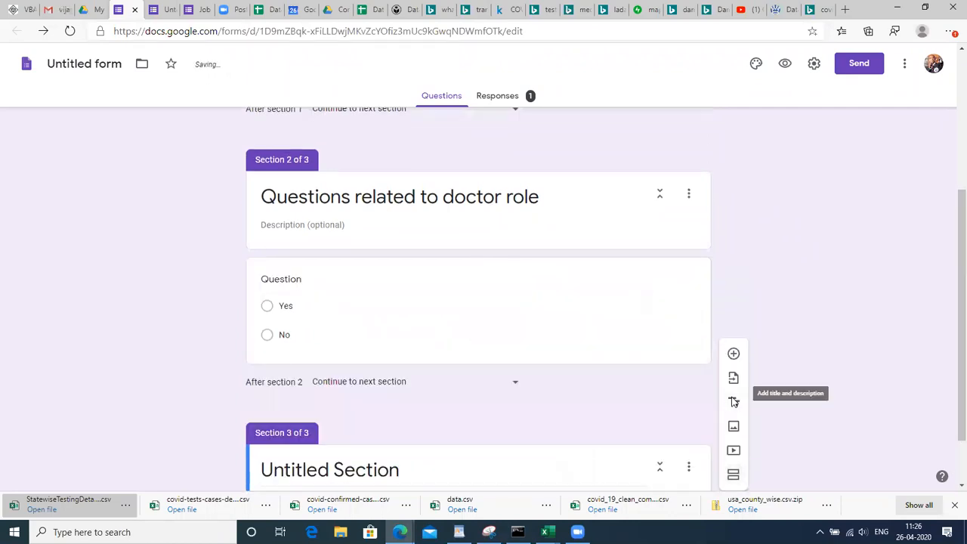
Title the new untitled section 'Health details'
{"action": "right_click", "coordinate": [951, 477]}
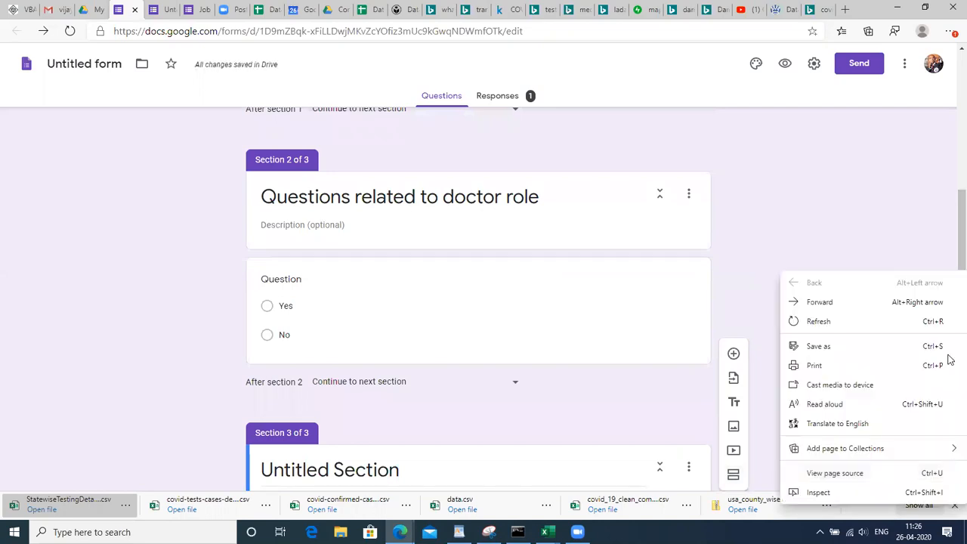
{"action": "left_click", "coordinate": [941, 235]}
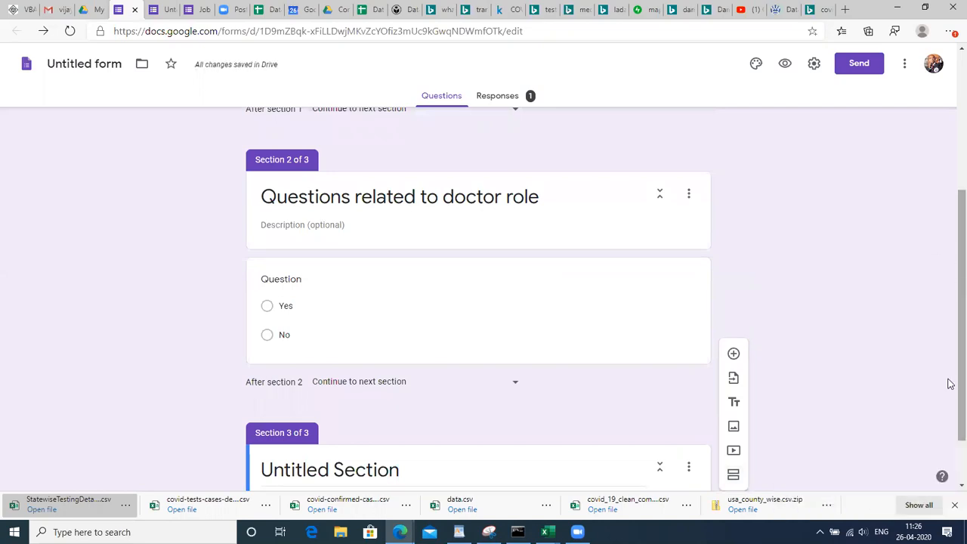
{"action": "scroll", "coordinate": [951, 384], "scroll_direction": "down", "scroll_amount": 1}
{"action": "left_click", "coordinate": [386, 394]}
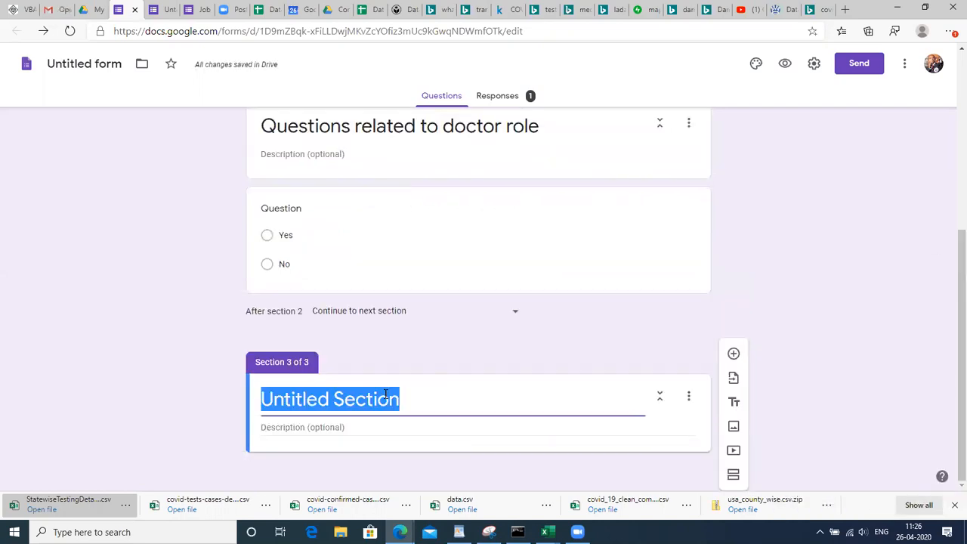
{"action": "type", "text": "W"}
{"action": "key", "text": "BackSpace"}
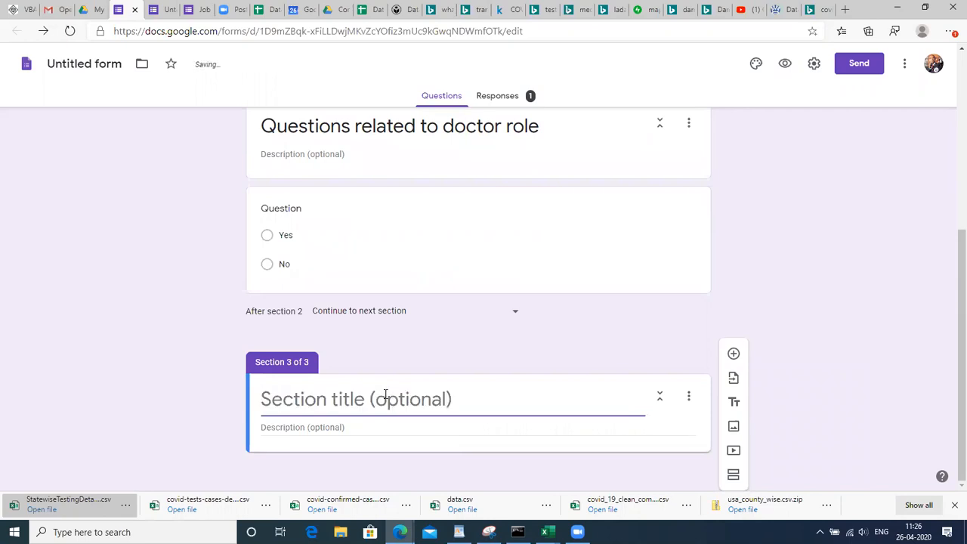
{"action": "type", "text": "Heal"}
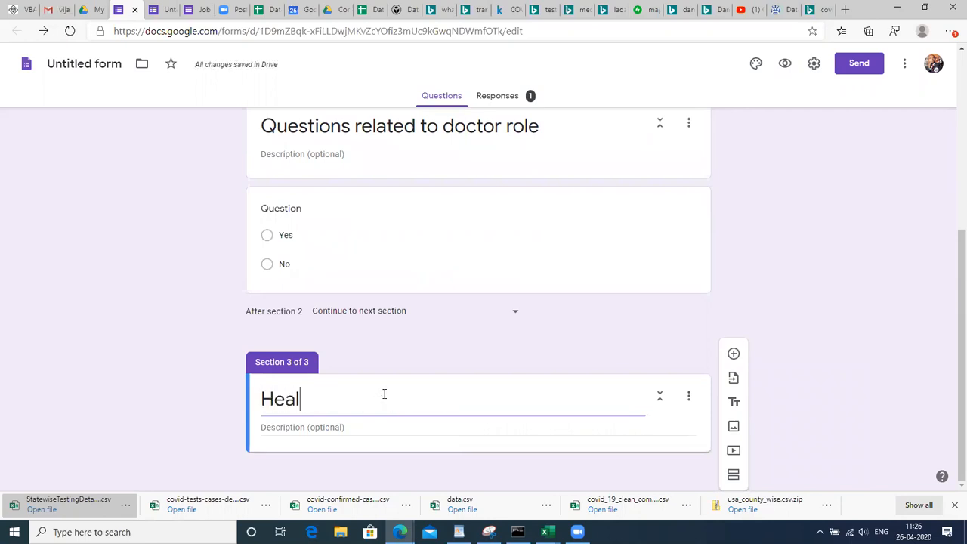
{"action": "type", "text": "th details"}
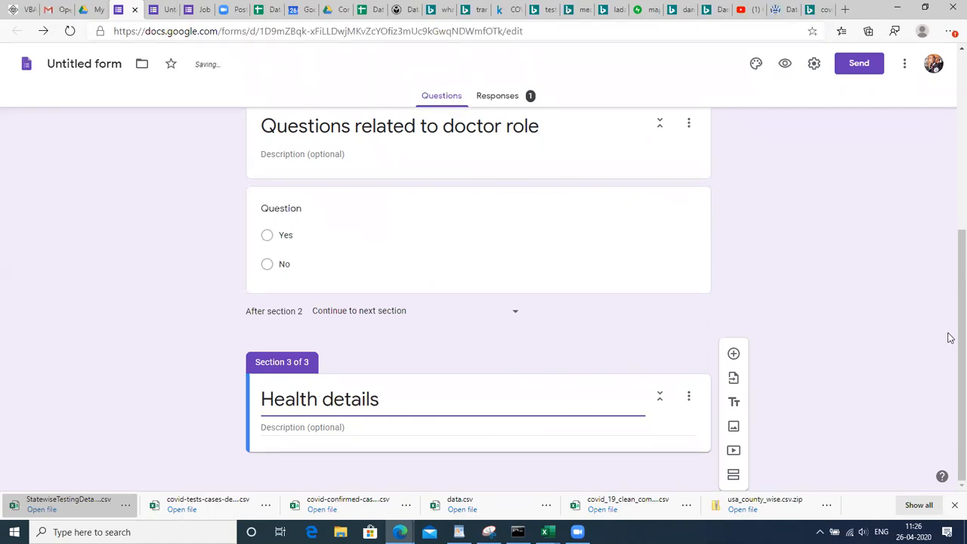
Route the doctor-role question's Yes to section 3 (Health details) and No to Submit form
{"action": "scroll", "coordinate": [948, 318], "scroll_direction": "up", "scroll_amount": 1}
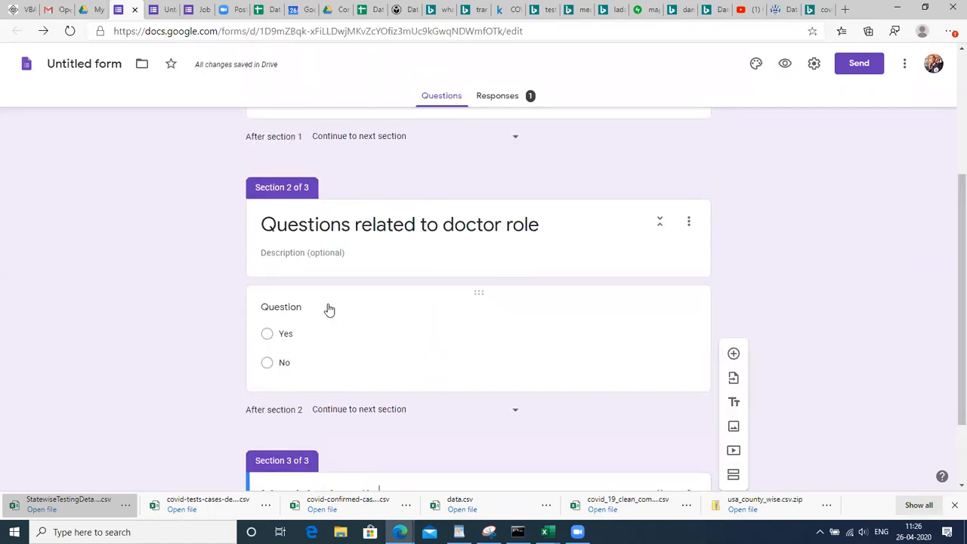
{"action": "left_click", "coordinate": [329, 310]}
{"action": "left_click", "coordinate": [579, 356]}
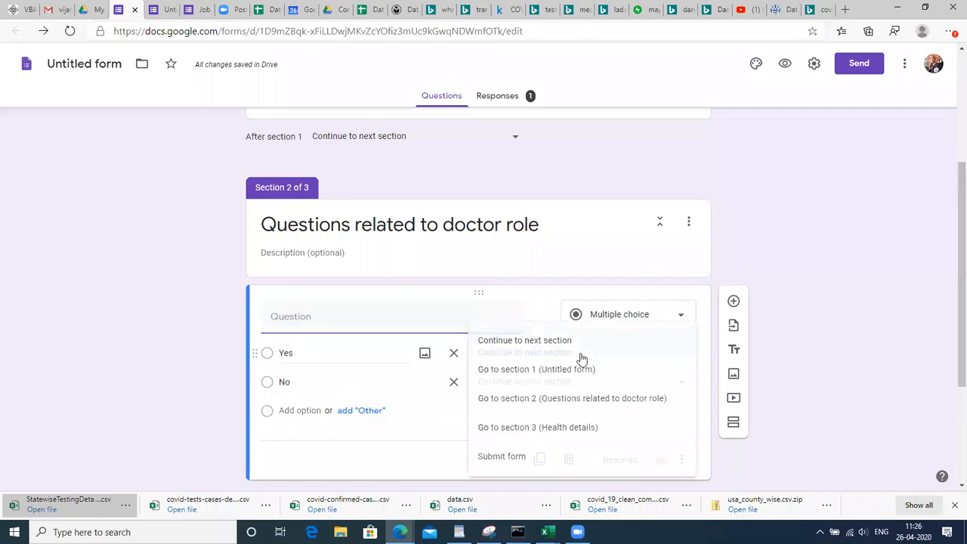
{"action": "left_click", "coordinate": [559, 428]}
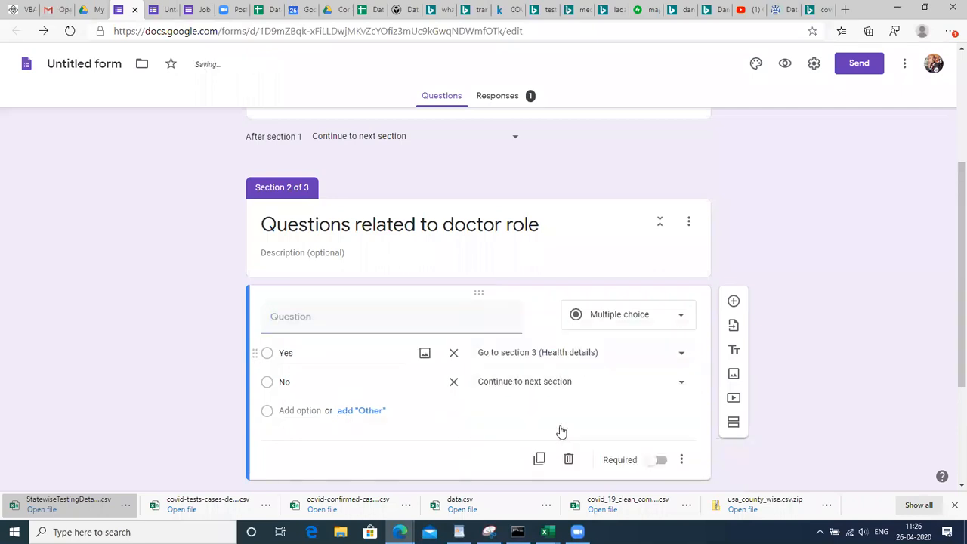
{"action": "left_click", "coordinate": [572, 383]}
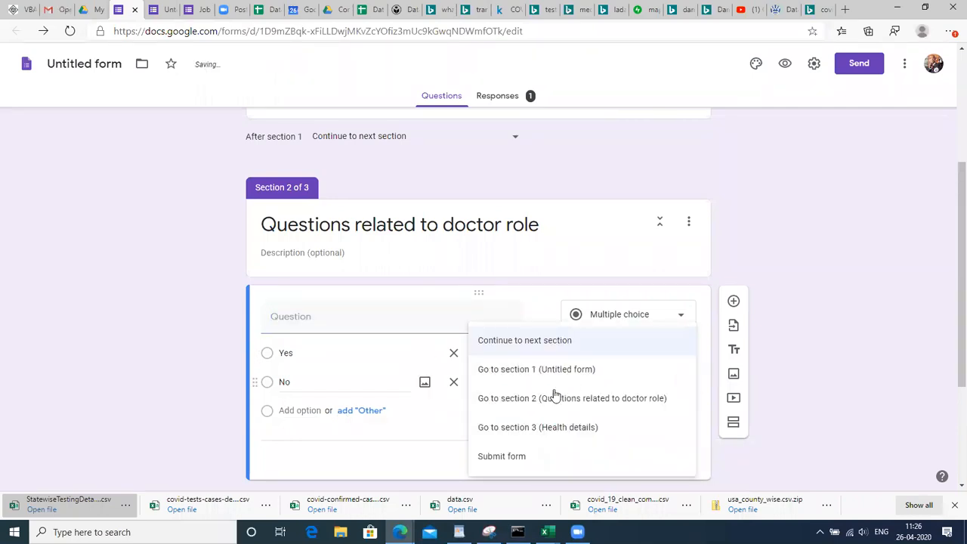
{"action": "left_click", "coordinate": [514, 458]}
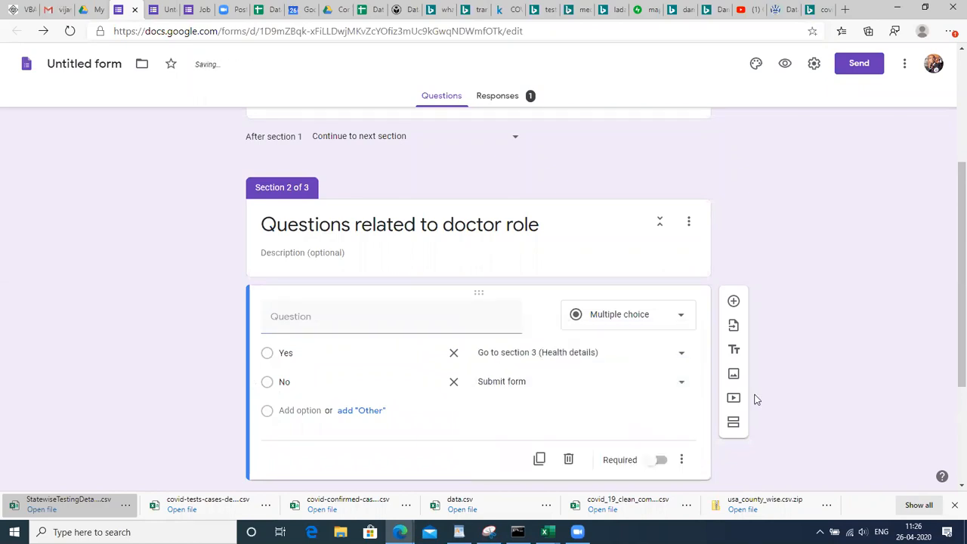
{"action": "mouse_move", "coordinate": [951, 318]}
{"action": "left_mouse_down"}
{"action": "mouse_move", "coordinate": [951, 387]}
{"action": "mouse_move", "coordinate": [950, 104]}
{"action": "left_mouse_up"}
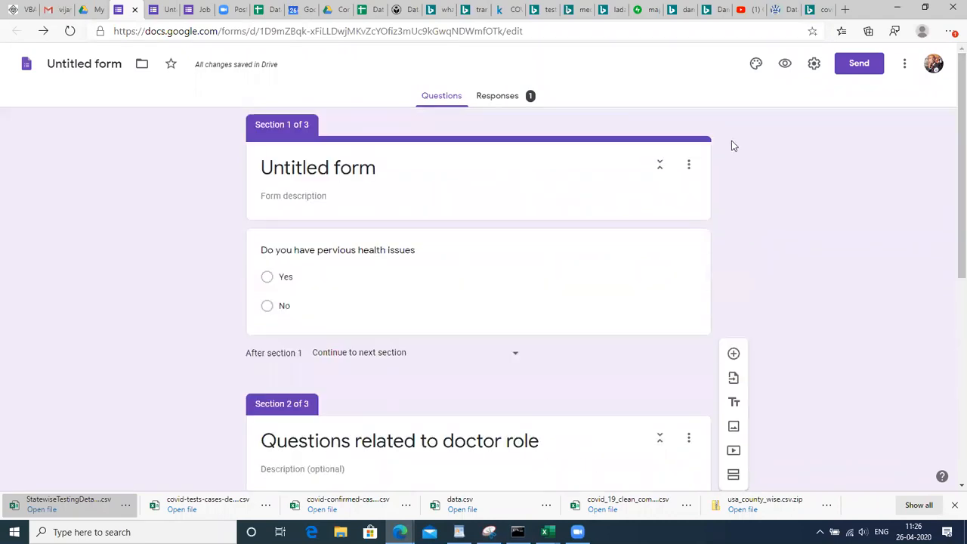
Preview the form, answer Yes and go Next to the doctor-role section, then return to the editor
{"action": "left_click", "coordinate": [786, 64]}
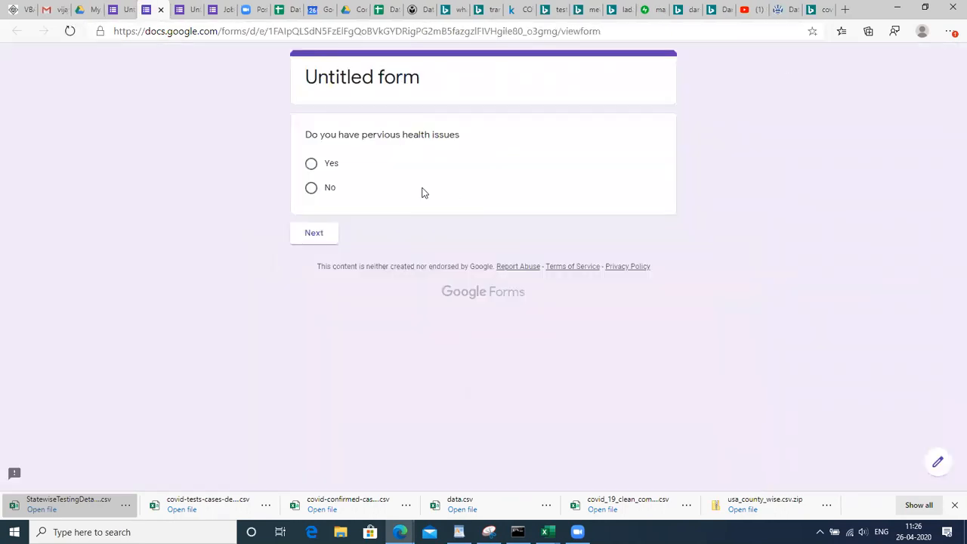
{"action": "left_click", "coordinate": [315, 166]}
{"action": "left_click", "coordinate": [315, 235]}
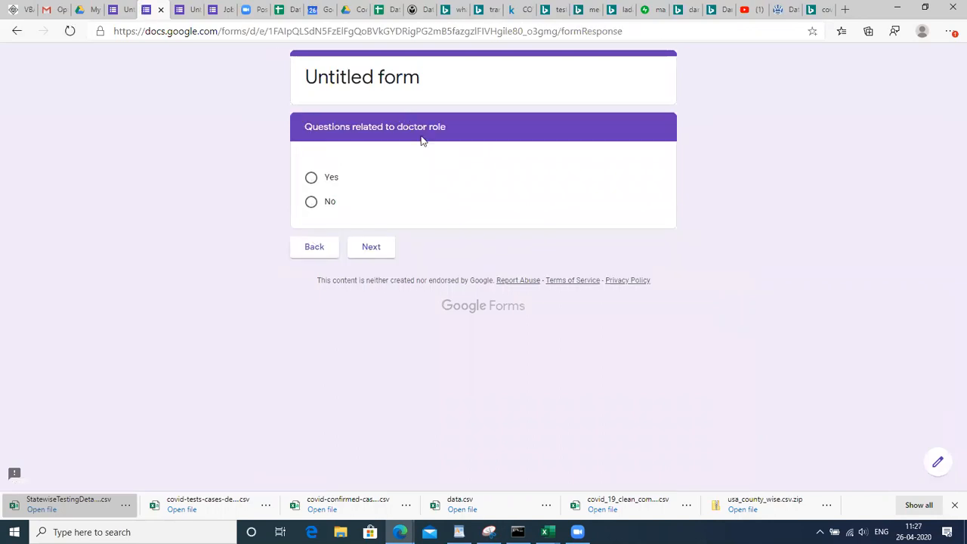
{"action": "left_click", "coordinate": [17, 31]}
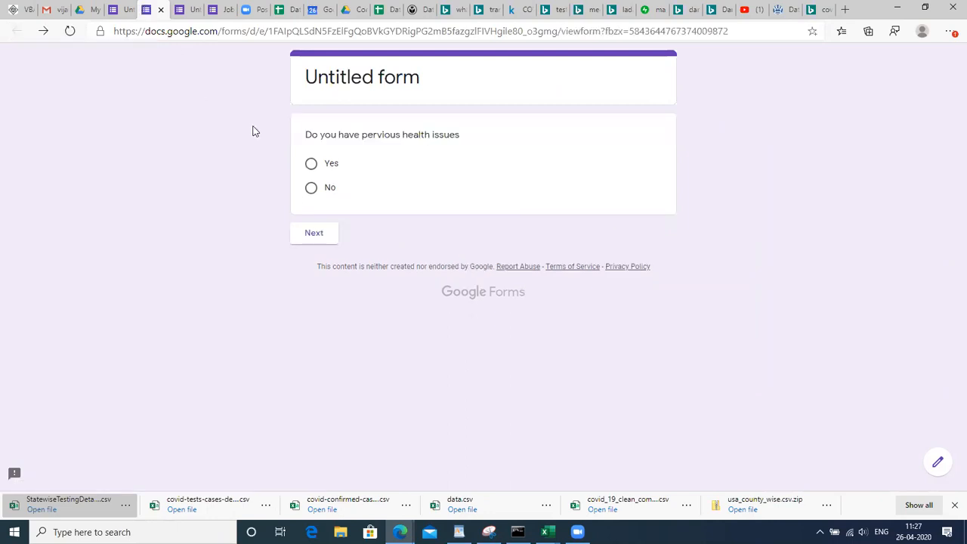
{"action": "left_click", "coordinate": [125, 6]}
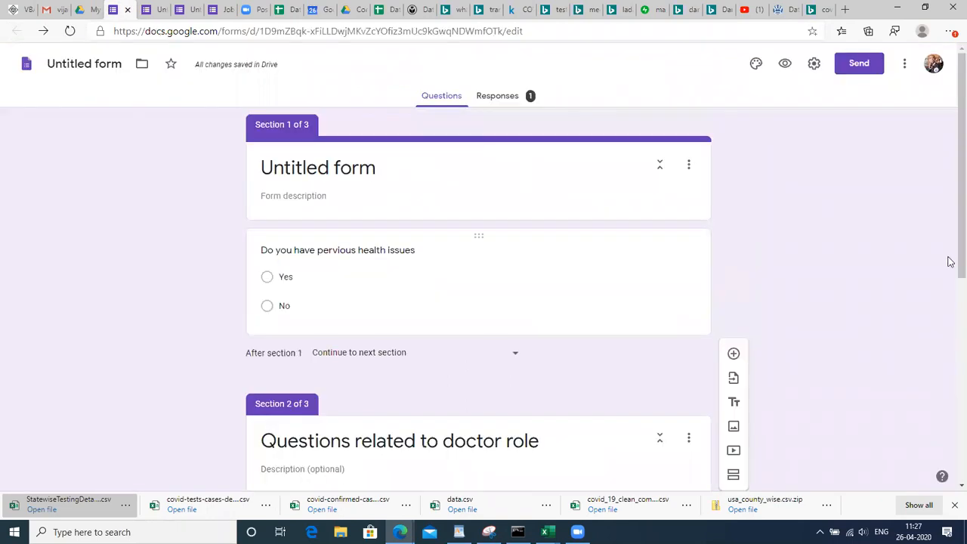
Delete the doctor-role section from the form
{"action": "scroll", "coordinate": [951, 402], "scroll_direction": "down", "scroll_amount": 2}
{"action": "scroll", "coordinate": [951, 402], "scroll_direction": "down", "scroll_amount": 3}
{"action": "scroll", "coordinate": [952, 424], "scroll_direction": "up", "scroll_amount": 2}
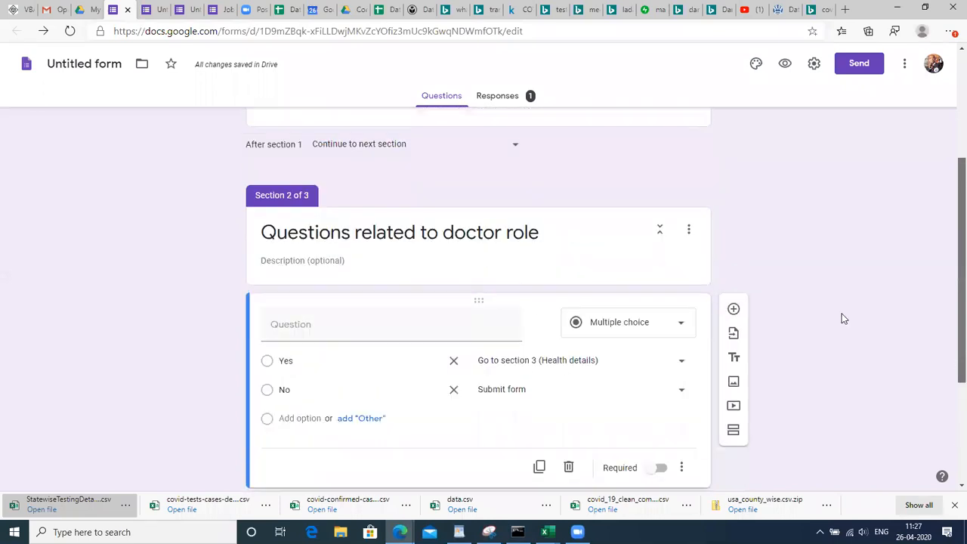
{"action": "left_click", "coordinate": [688, 230]}
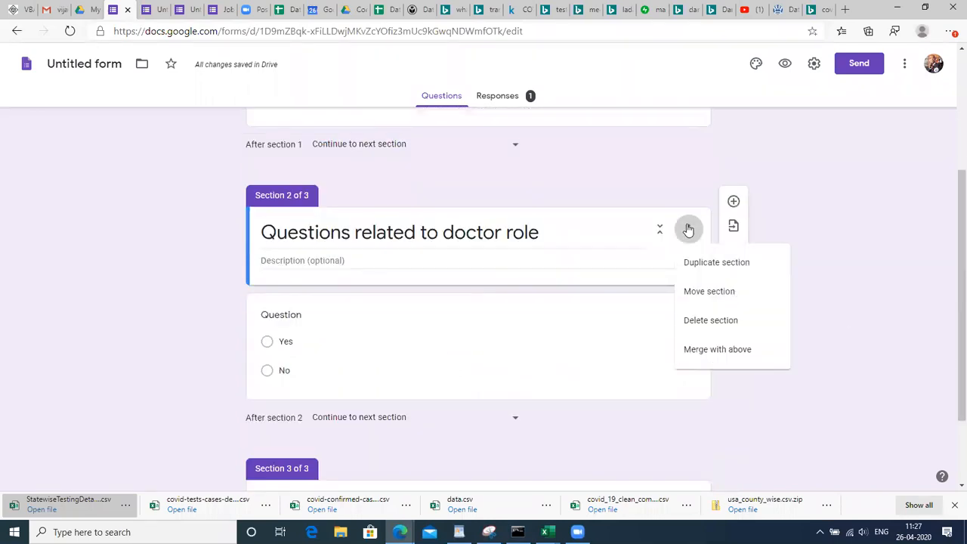
{"action": "left_click", "coordinate": [713, 321]}
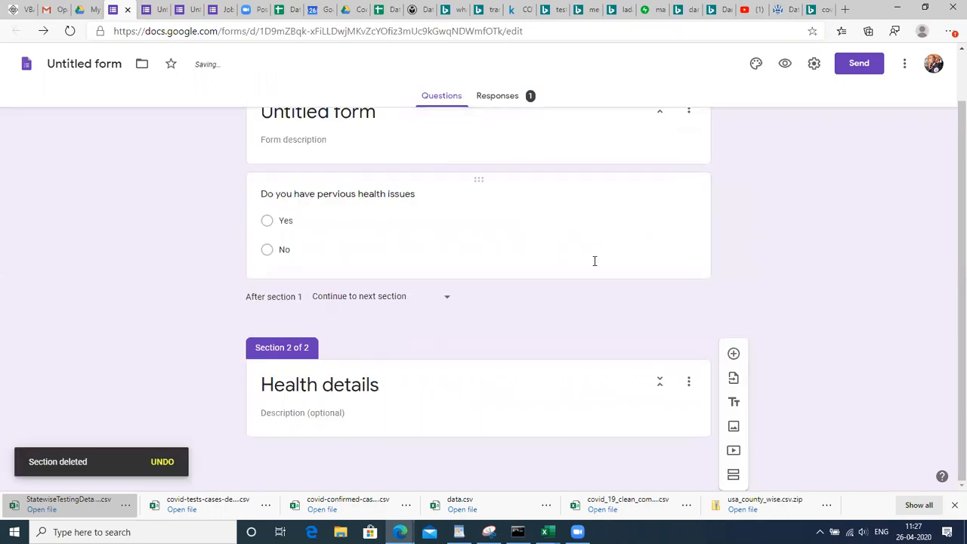
Route health-issues Yes to section 2 (Health details), No to Submit form, and open the preview
{"action": "left_click", "coordinate": [380, 250]}
{"action": "left_click", "coordinate": [607, 167]}
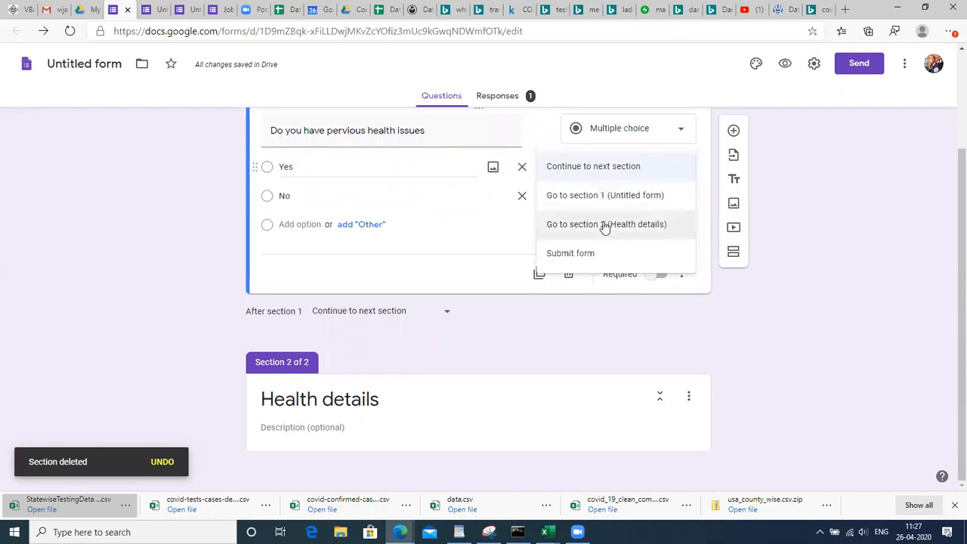
{"action": "left_click", "coordinate": [606, 234]}
{"action": "left_click", "coordinate": [610, 197]}
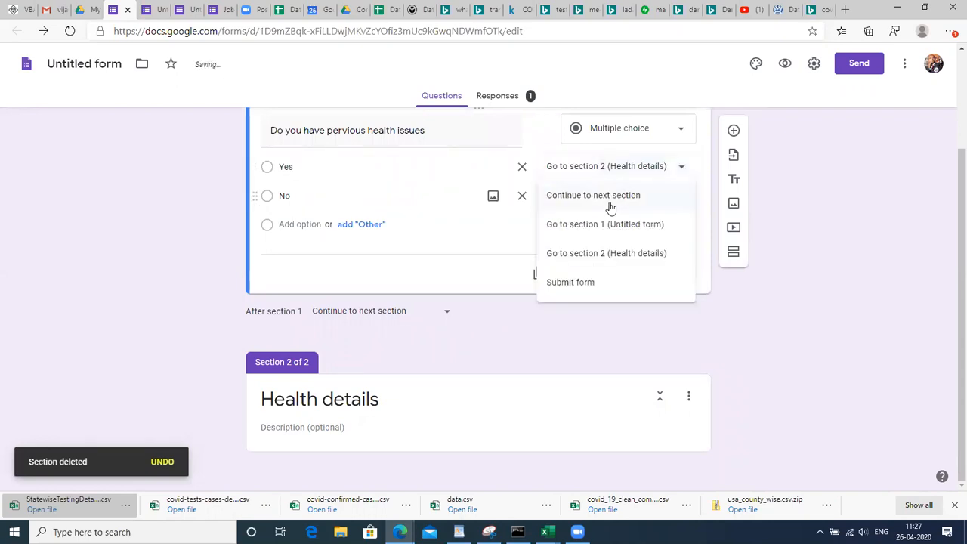
{"action": "left_click", "coordinate": [572, 286]}
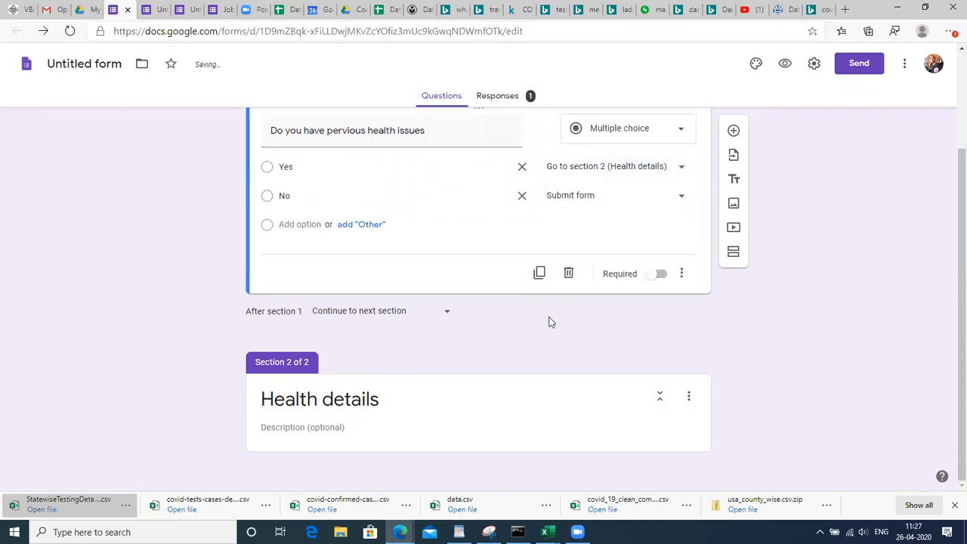
{"action": "left_click", "coordinate": [785, 63]}
In preview, check that Yes reaches Health details and No goes straight to the submit page
{"action": "left_click_drag", "start_coordinate": [340, 168], "coordinate": [307, 168]}
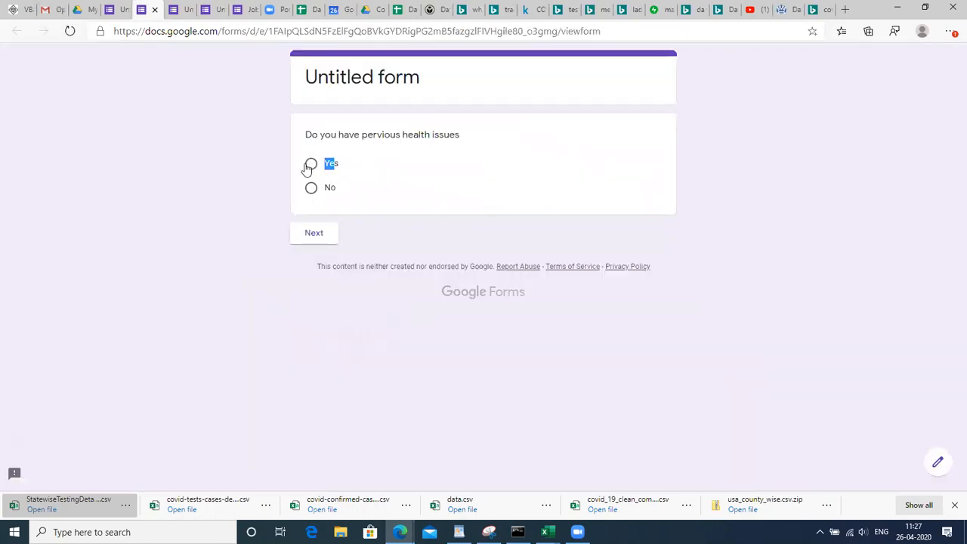
{"action": "left_click", "coordinate": [312, 165]}
{"action": "left_click", "coordinate": [312, 236]}
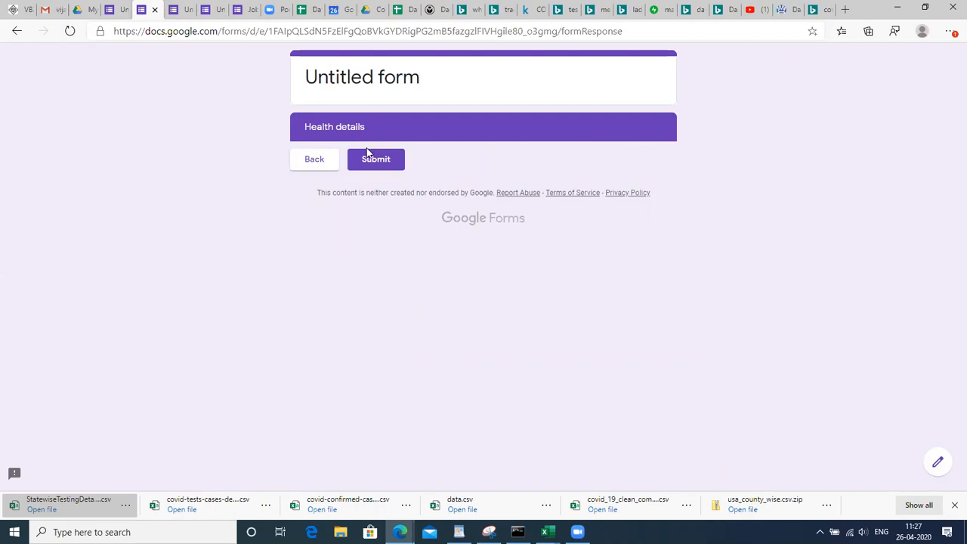
{"action": "left_click", "coordinate": [325, 164]}
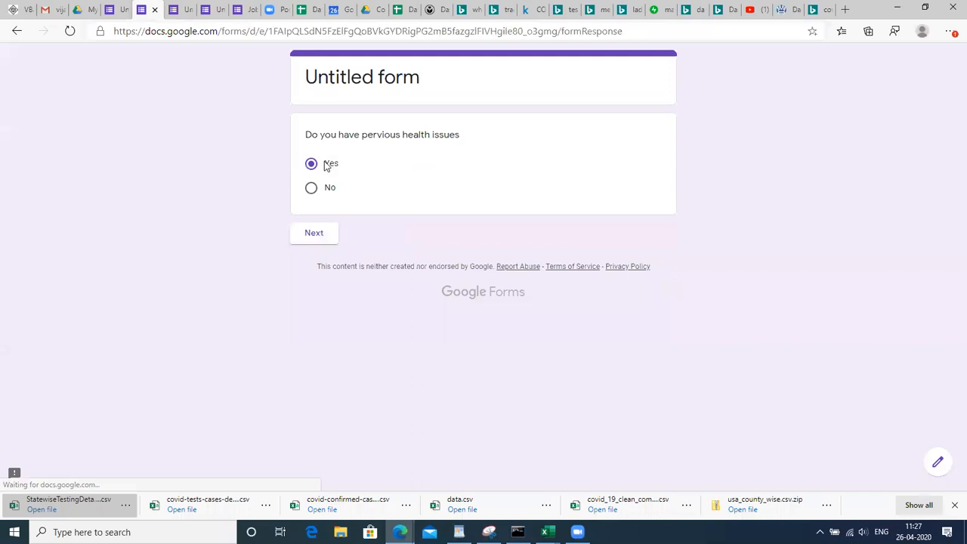
{"action": "left_click", "coordinate": [312, 188]}
{"action": "left_click", "coordinate": [318, 235]}
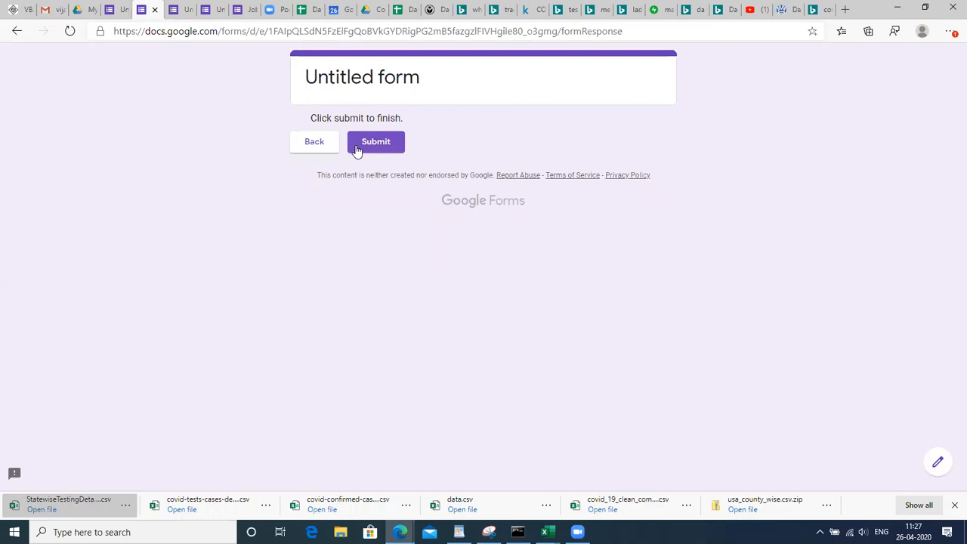
{"action": "left_click", "coordinate": [309, 151]}
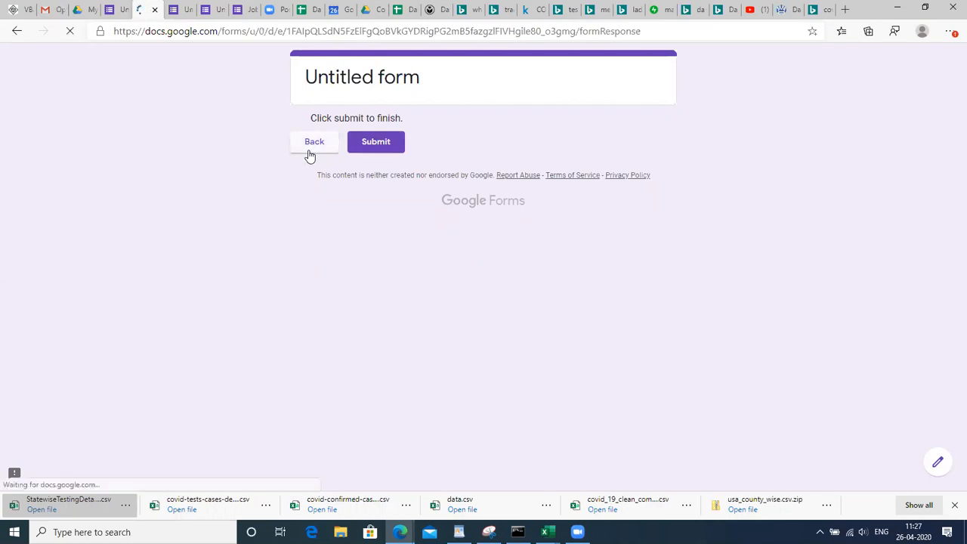
Give the first doubt in Data sheet cell A2 a light orange fill
{"action": "left_click", "coordinate": [306, 9]}
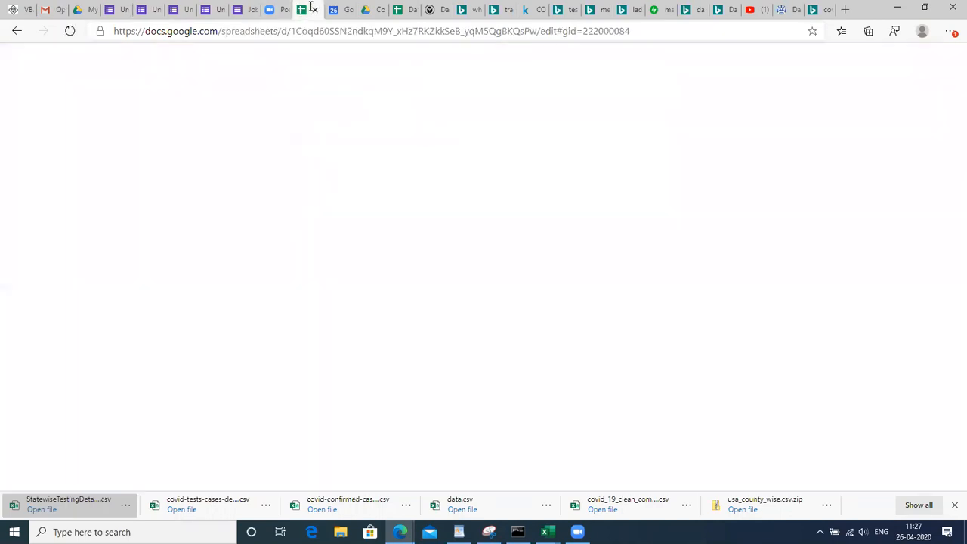
{"action": "left_click", "coordinate": [157, 173]}
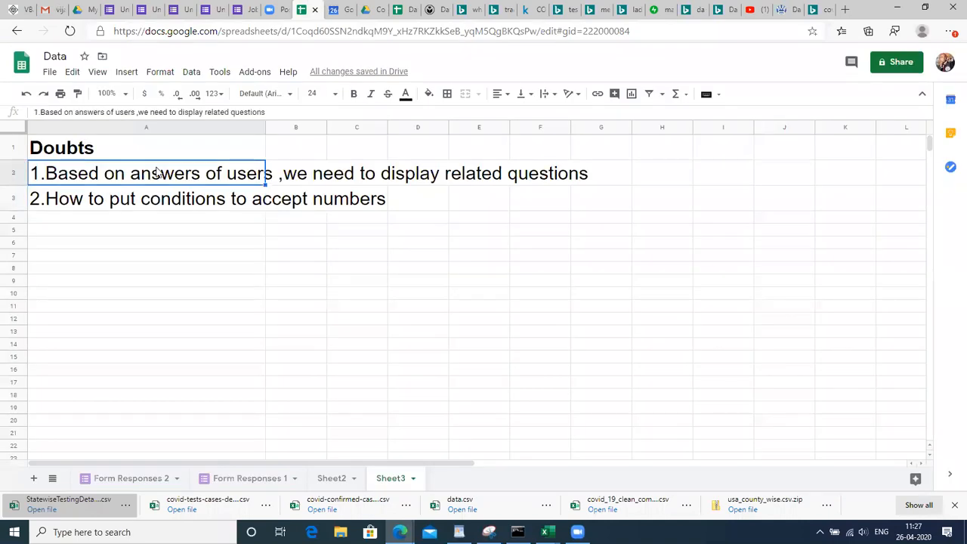
{"action": "left_click", "coordinate": [429, 94]}
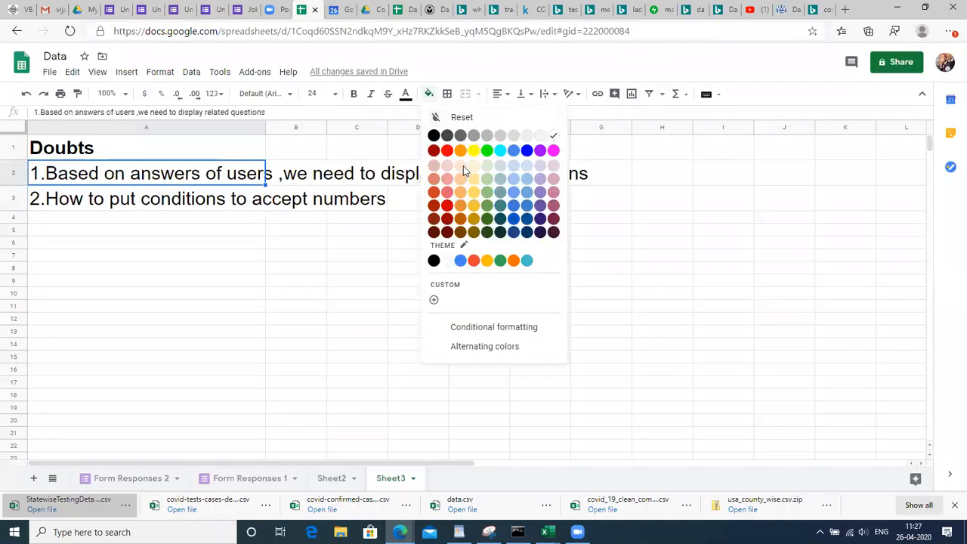
{"action": "left_click", "coordinate": [461, 192]}
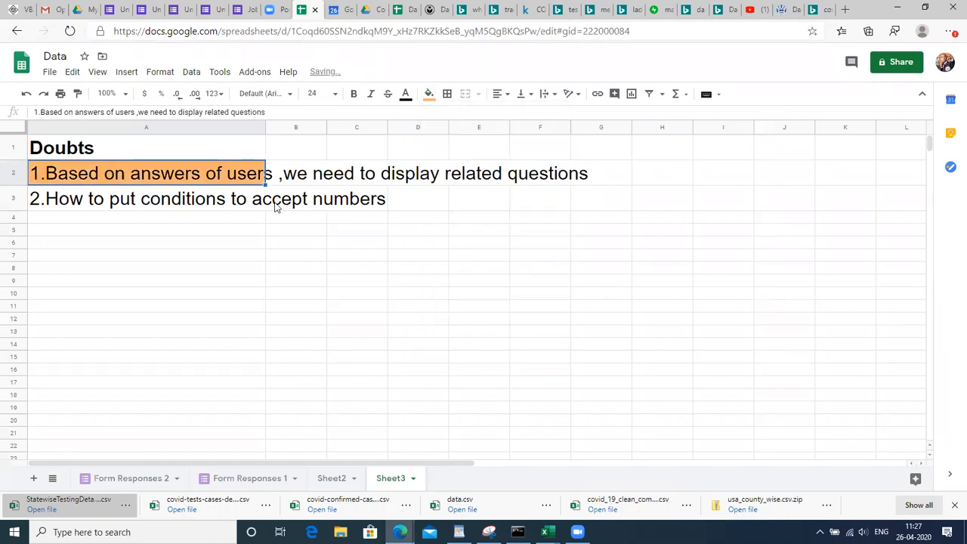
{"action": "left_click", "coordinate": [208, 209]}
{"action": "left_click", "coordinate": [137, 245]}
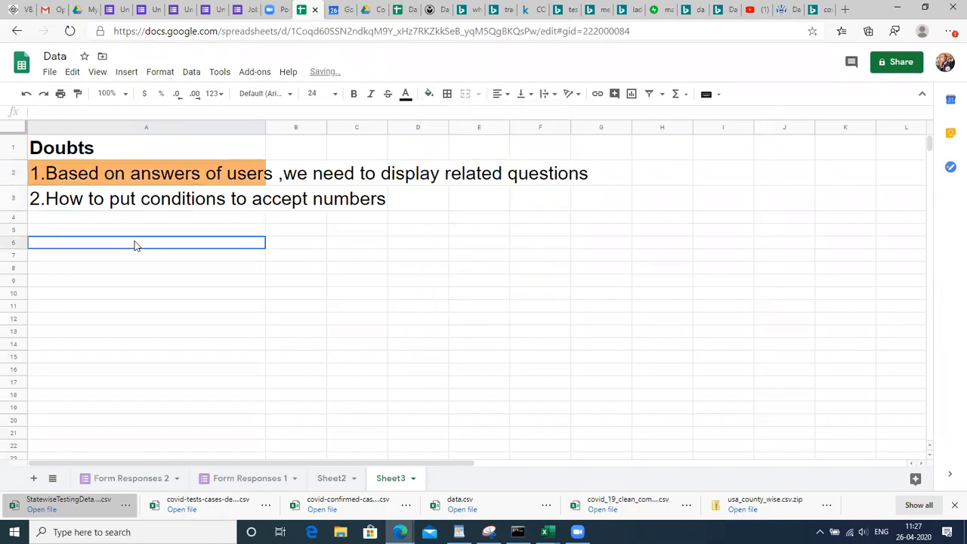
{"action": "left_click", "coordinate": [167, 206]}
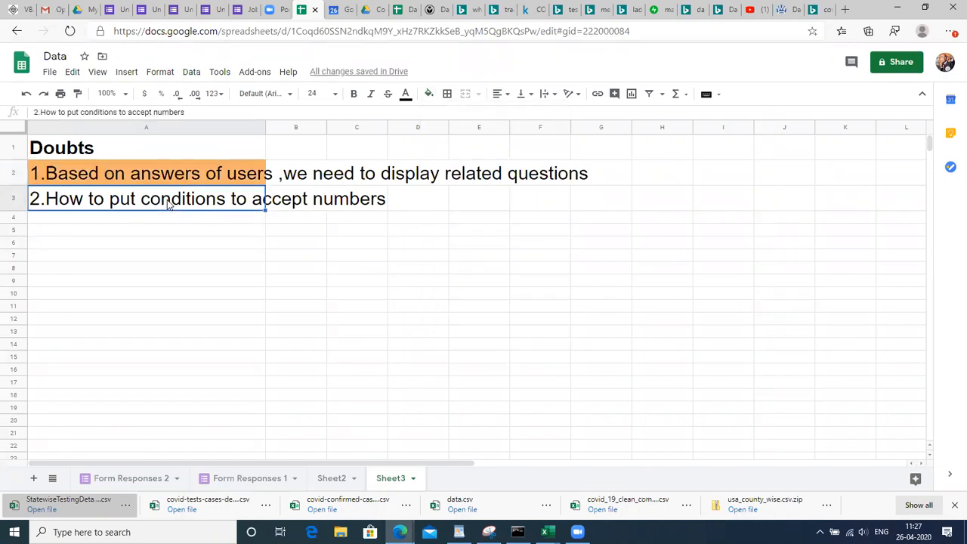
{"action": "left_click", "coordinate": [121, 7]}
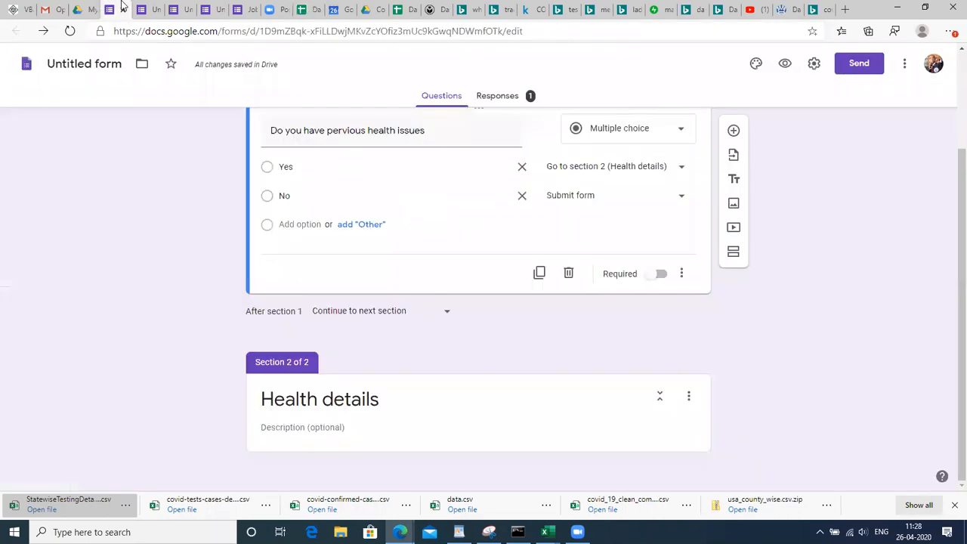
{"action": "left_click", "coordinate": [322, 8]}
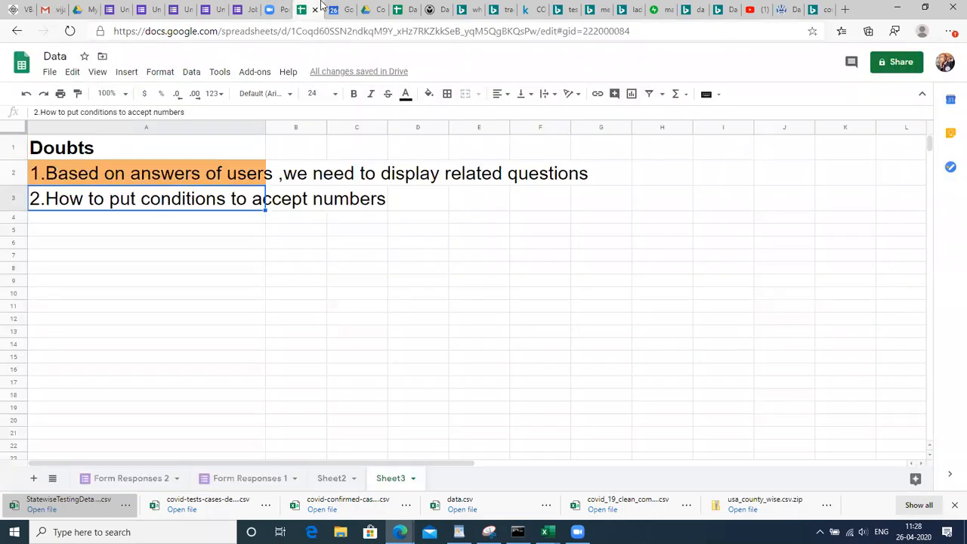
Open the Form Responses 1 sheet and look over the hero names in K2 to K5
{"action": "left_click", "coordinate": [140, 478]}
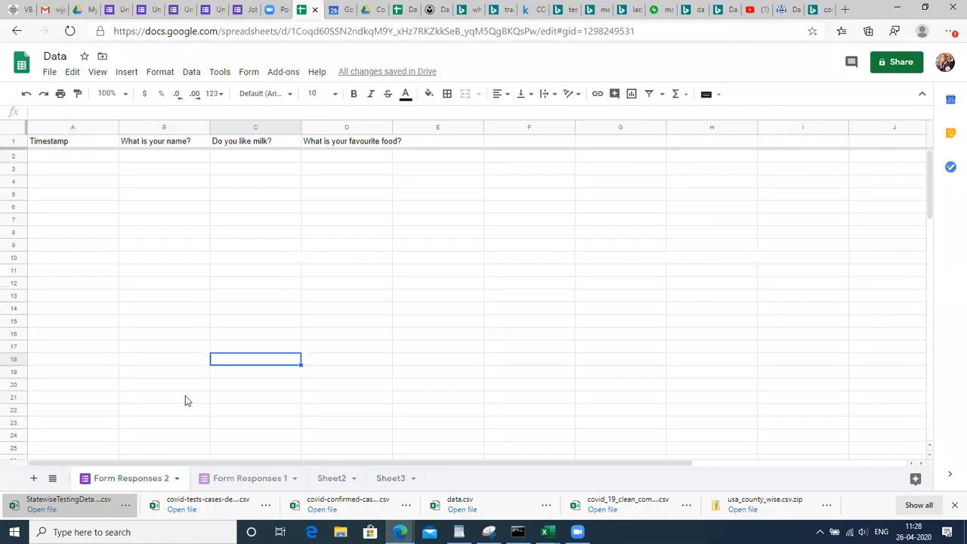
{"action": "left_click", "coordinate": [232, 478]}
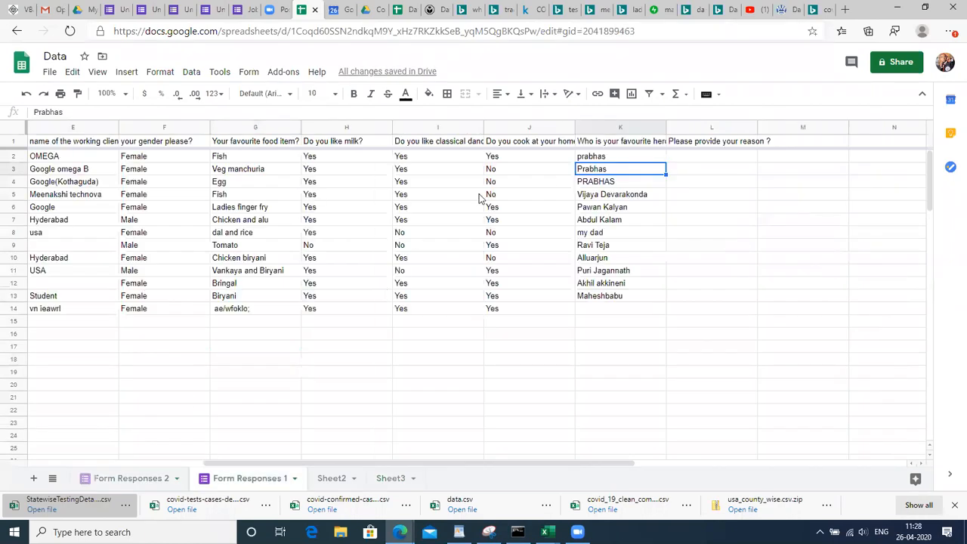
{"action": "left_click", "coordinate": [592, 161]}
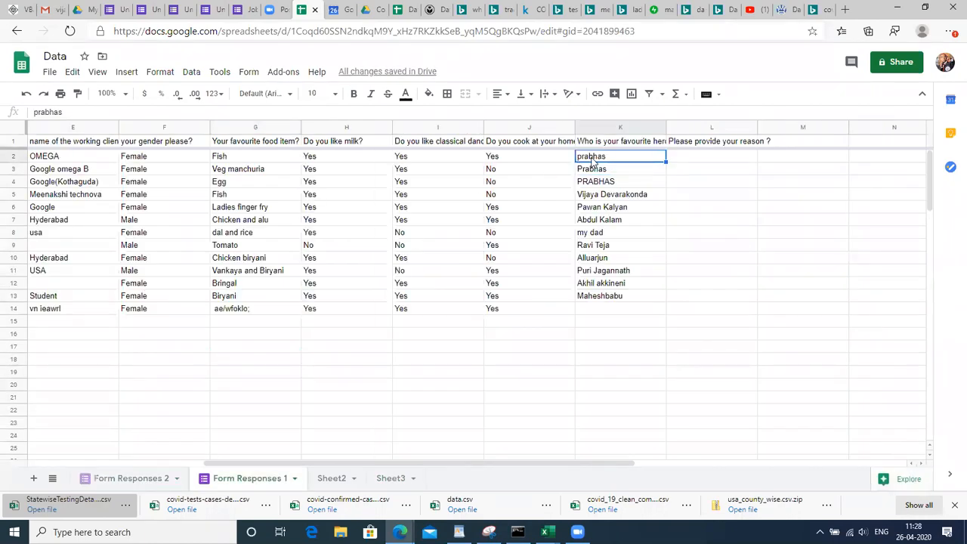
{"action": "left_click", "coordinate": [593, 168]}
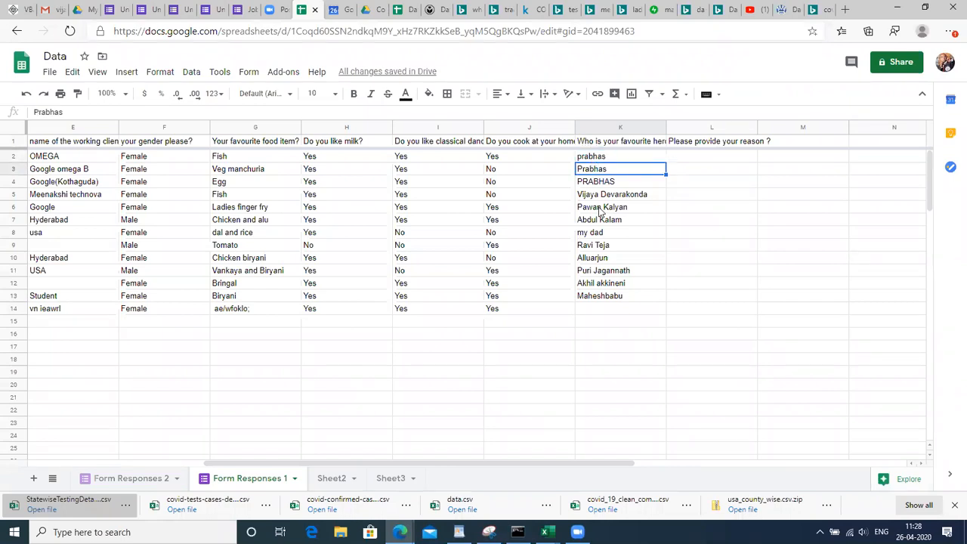
{"action": "key", "text": "Down"}
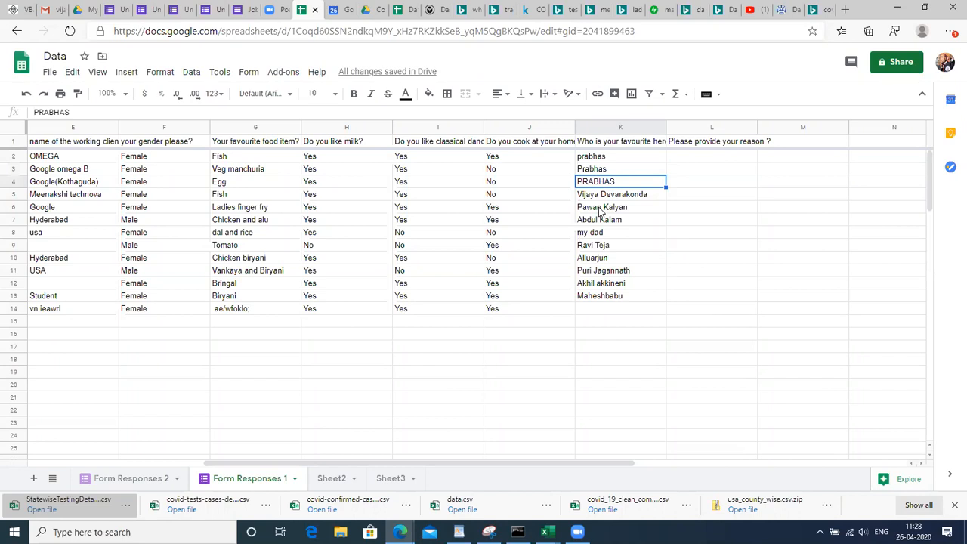
{"action": "key", "text": "Down"}
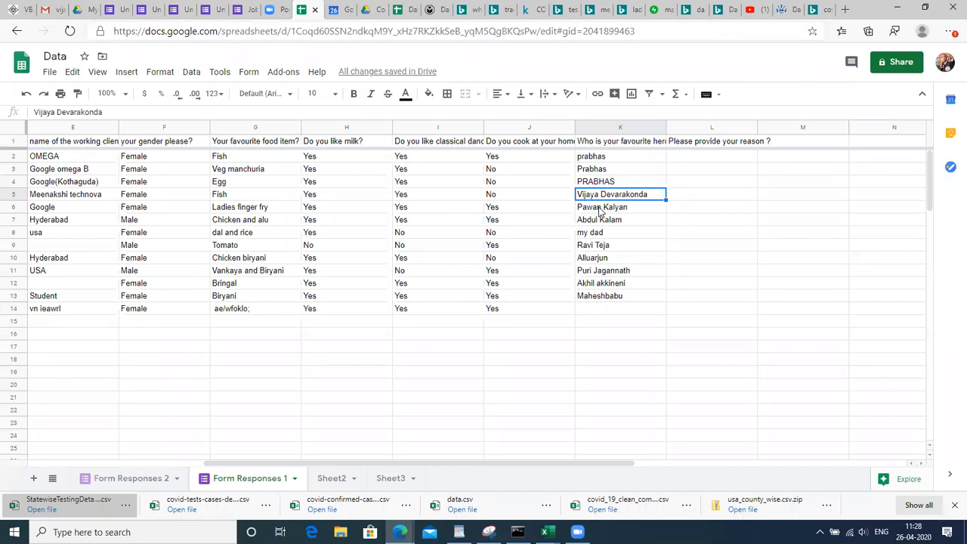
Enter =UNIQUE(K2:K13) in M2 to list the distinct hero names
{"action": "key", "text": "Right"}
{"action": "key", "text": "Right"}
{"action": "key", "text": "Up"}
{"action": "key", "text": "Up"}
{"action": "key", "text": "Up"}
{"action": "type", "text": "=UNIQ"}
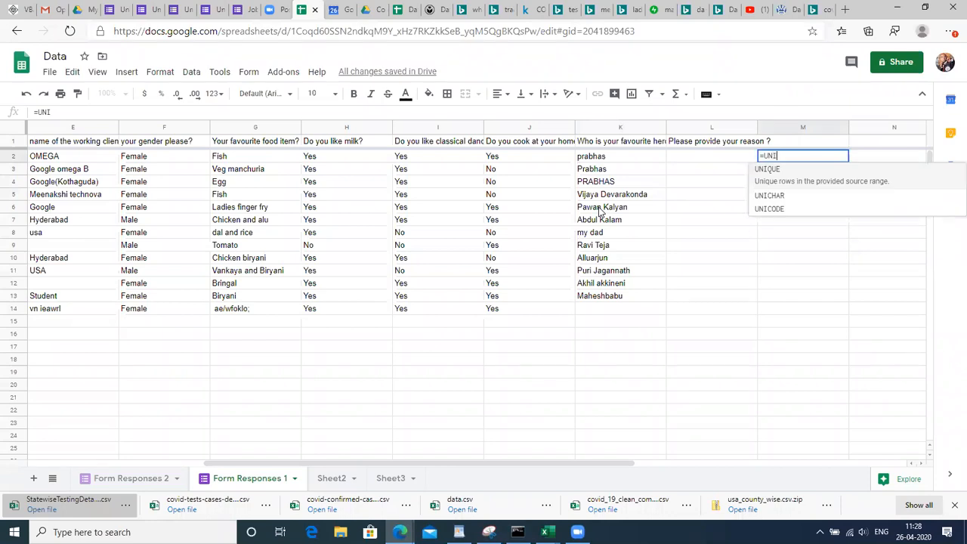
{"action": "key", "text": "Tab"}
{"action": "key", "text": "Left"}
{"action": "key", "text": "Left"}
{"action": "key", "text": "Left"}
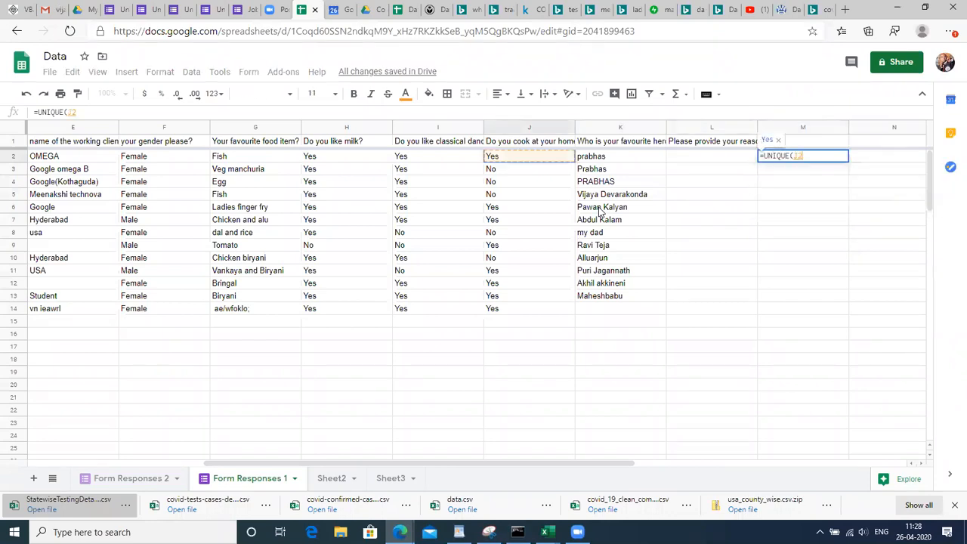
{"action": "key", "text": "Right"}
{"action": "key", "text": "shift+Down"}
{"action": "key", "text": "shift+Down"}
{"action": "key", "text": "shift+Down"}
{"action": "key", "text": "shift+Down"}
{"action": "key", "text": "shift+Down"}
{"action": "key", "text": "shift+Down"}
{"action": "key", "text": "shift+Down"}
{"action": "key", "text": "shift+Down"}
{"action": "key", "text": "shift+Down"}
{"action": "key", "text": "shift+Down"}
{"action": "key", "text": "shift+Down"}
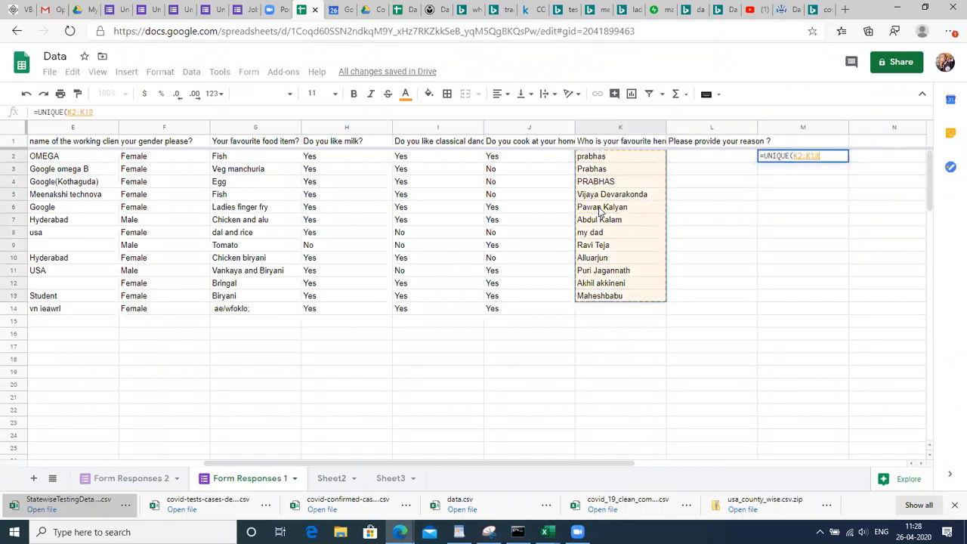
{"action": "key", "text": "Return"}
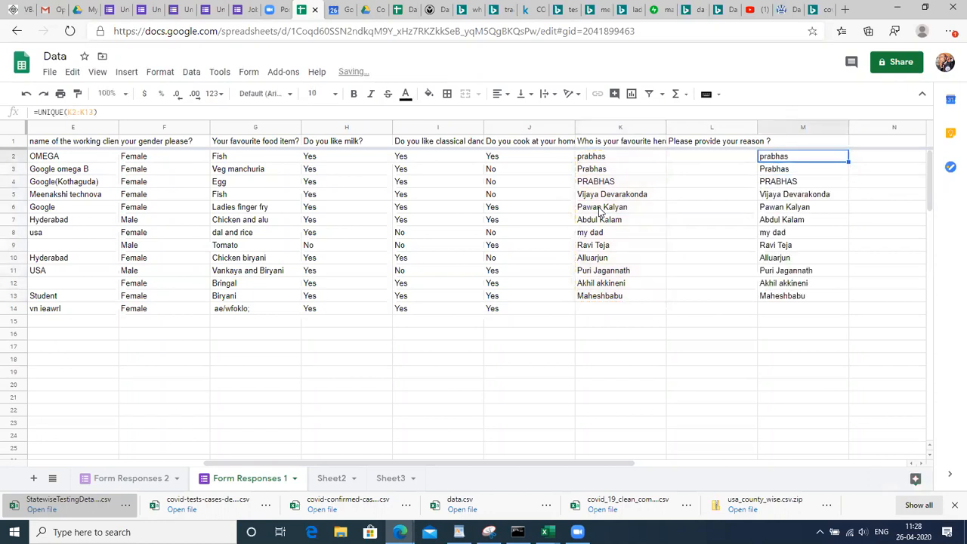
{"action": "key", "text": "shift+Down"}
{"action": "key", "text": "shift+Down"}
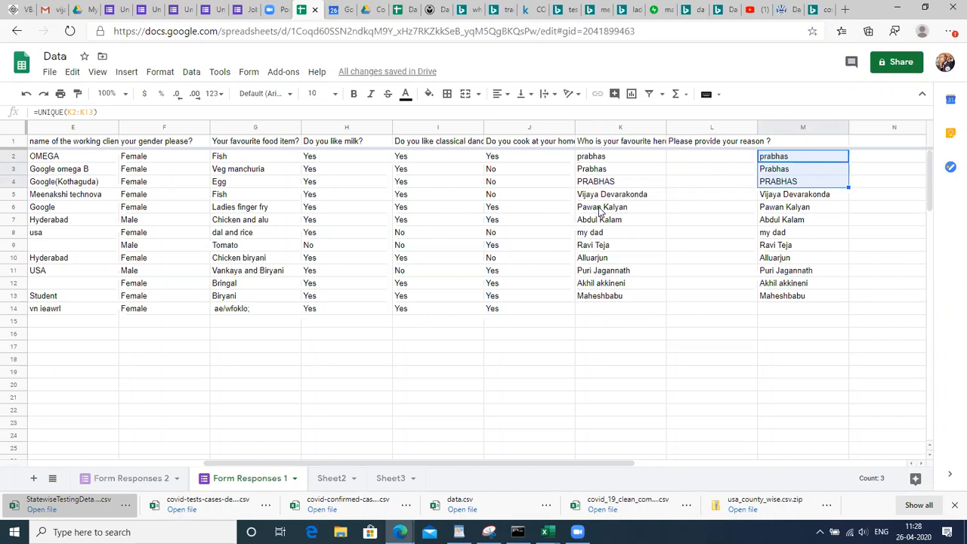
{"action": "left_click", "coordinate": [663, 222]}
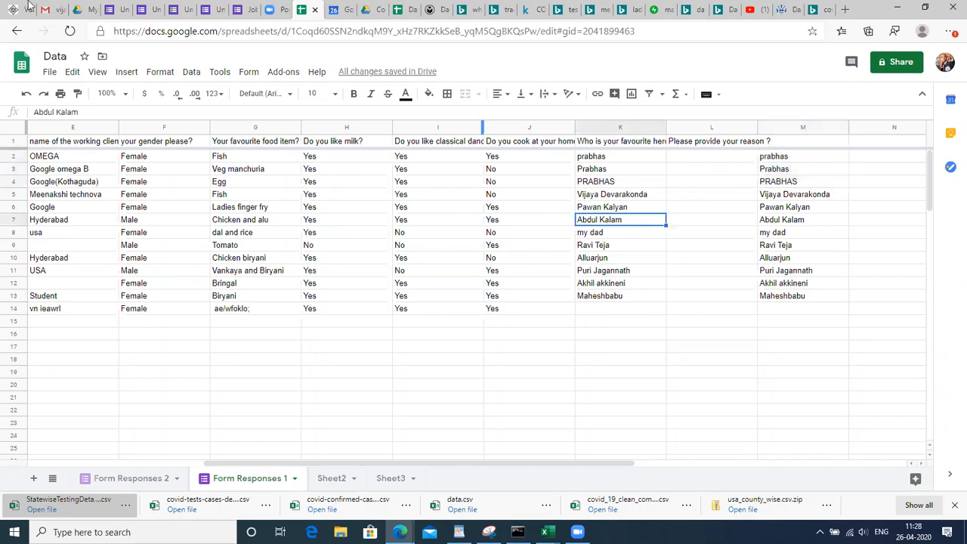
{"action": "left_click", "coordinate": [106, 9]}
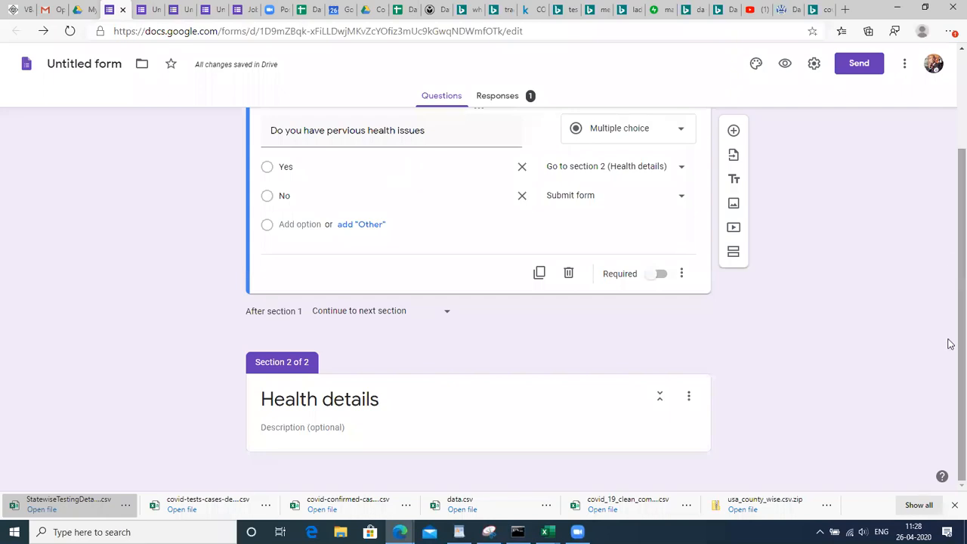
{"action": "scroll", "coordinate": [950, 249], "scroll_direction": "up", "scroll_amount": 2}
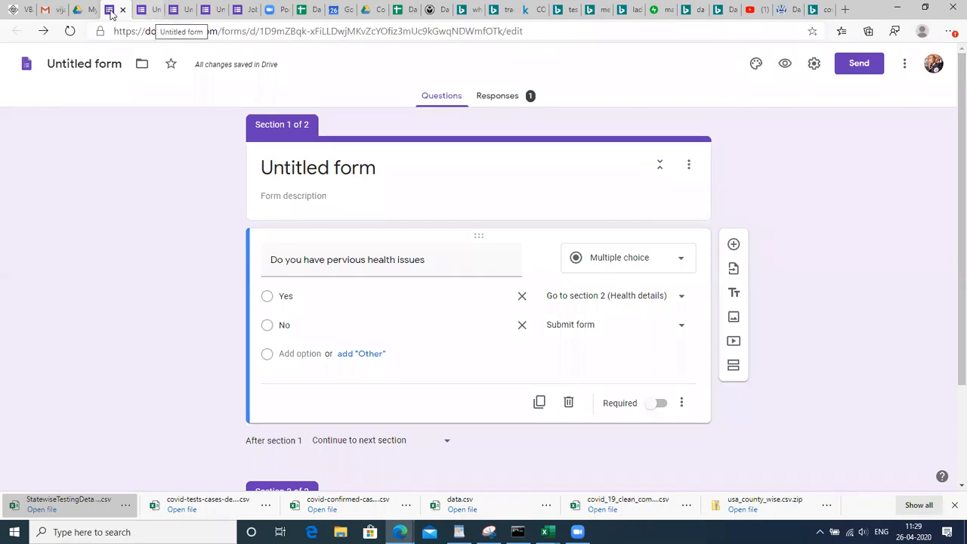
Retitle the health-issues question 'What is Your age?' and change it to Short answer
{"action": "triple_click", "coordinate": [370, 264]}
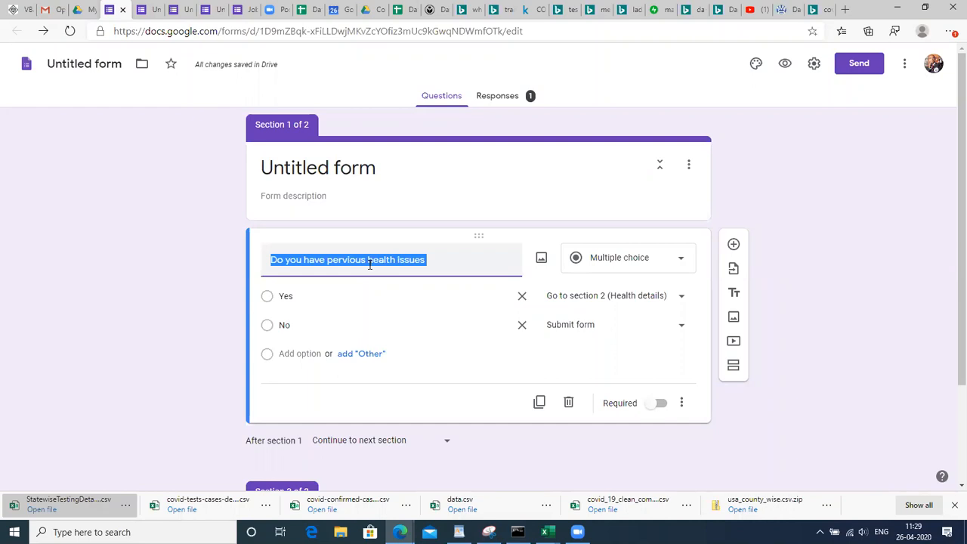
{"action": "type", "text": "What "}
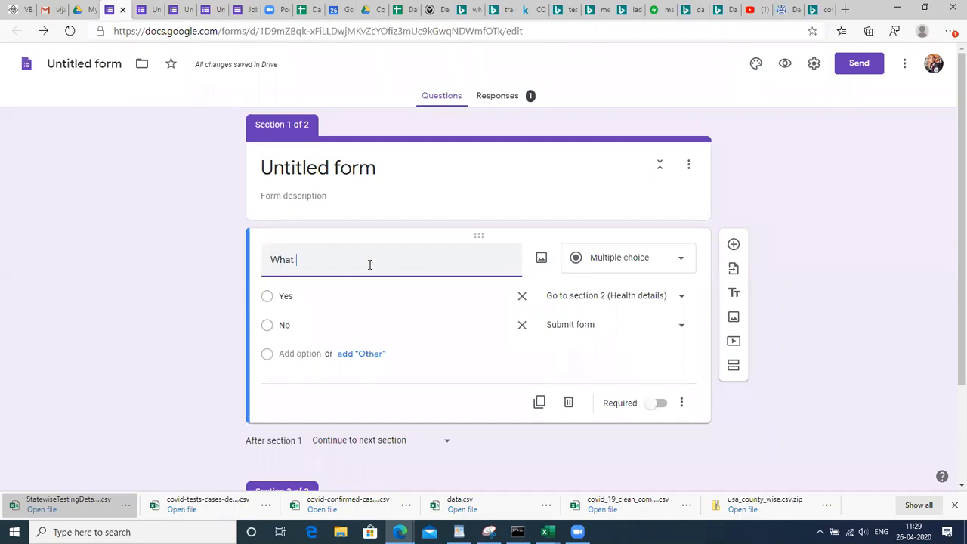
{"action": "type", "text": "is Y"}
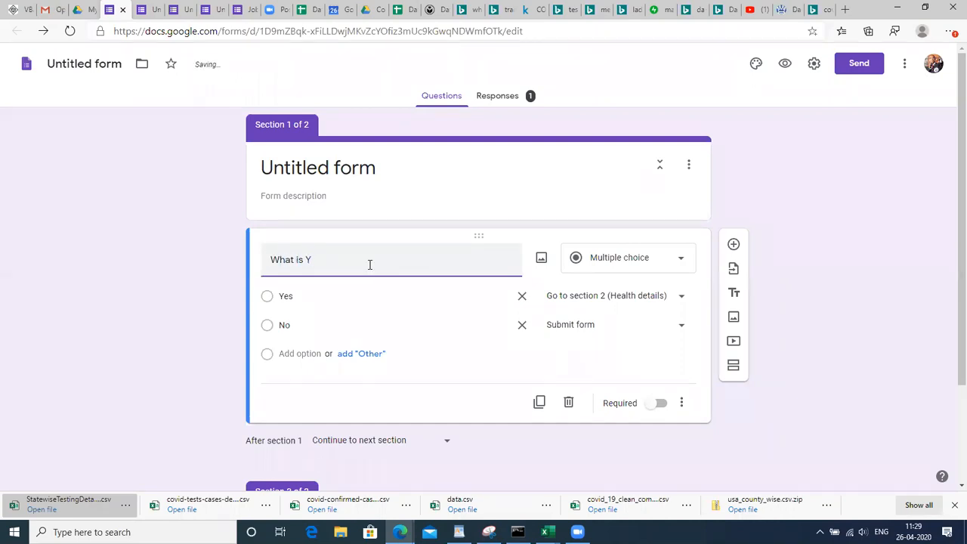
{"action": "type", "text": "our age"}
{"action": "left_click", "coordinate": [310, 300]}
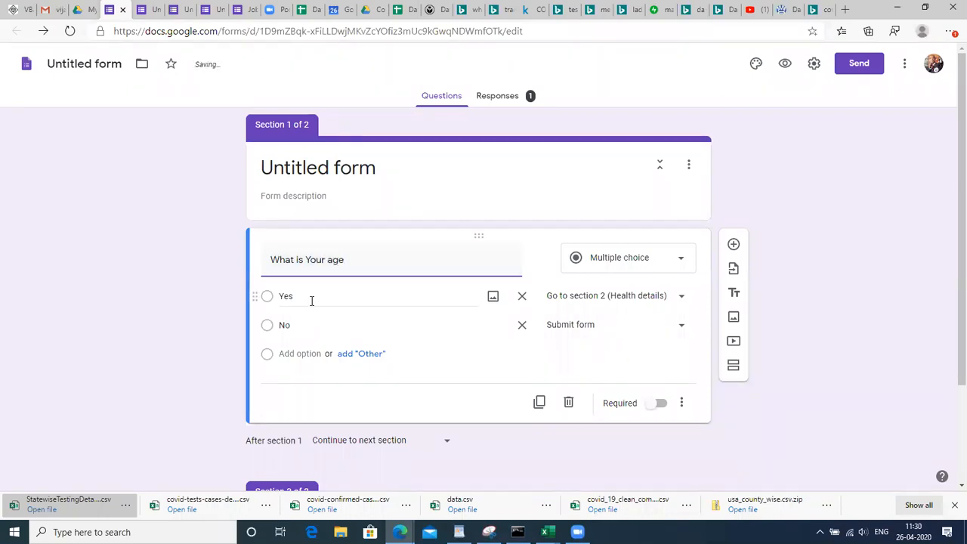
{"action": "left_click", "coordinate": [612, 261]}
{"action": "left_click", "coordinate": [635, 127]}
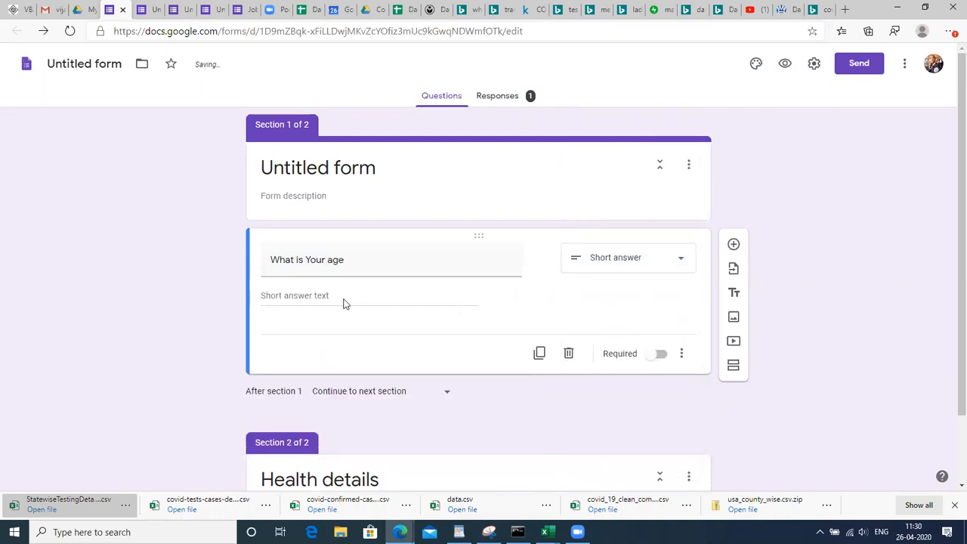
{"action": "left_click", "coordinate": [359, 256]}
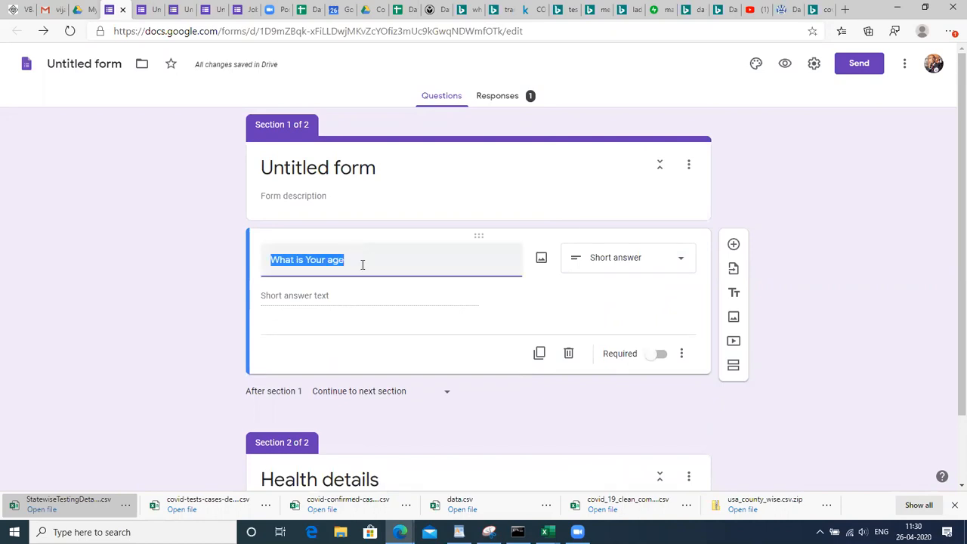
{"action": "left_click", "coordinate": [362, 265]}
{"action": "type", "text": "?"}
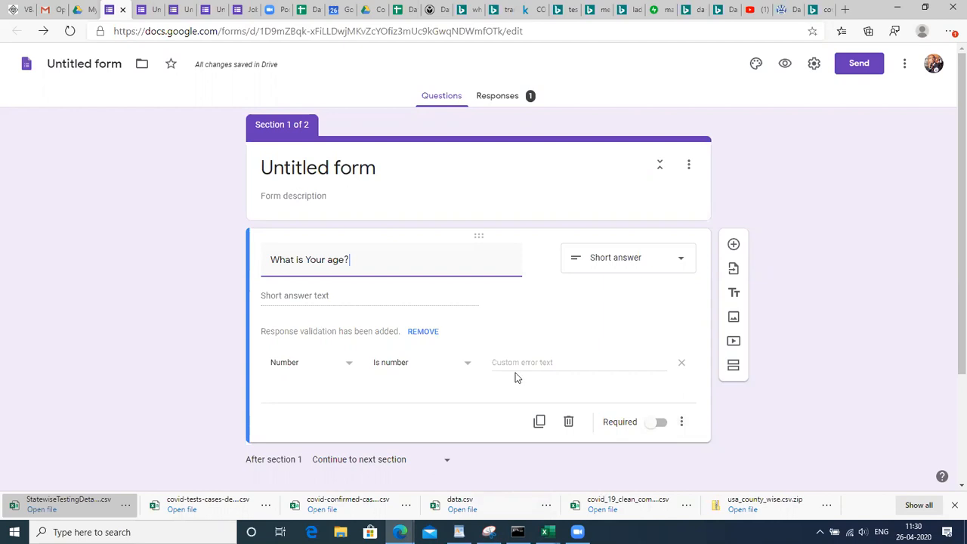
{"action": "left_click", "coordinate": [682, 424]}
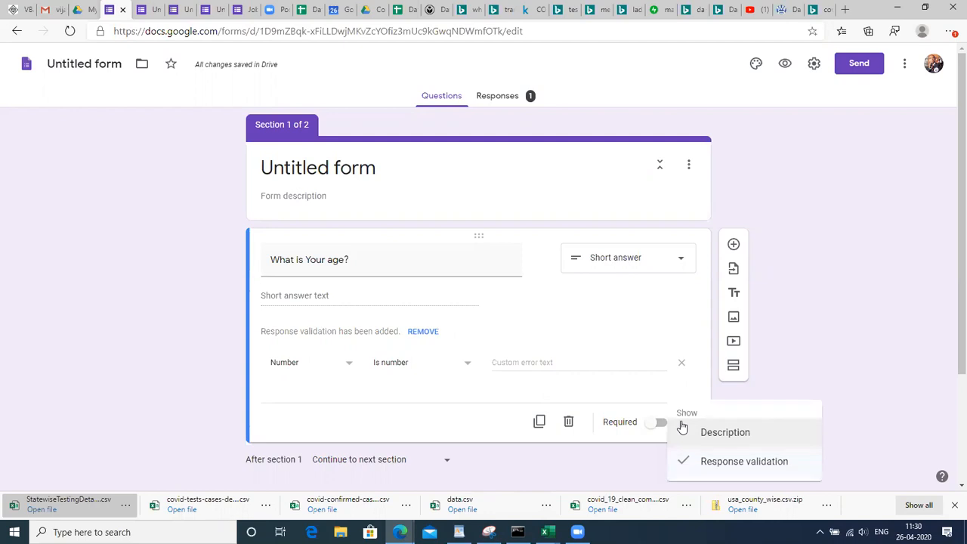
Set the age question's response validation to Number, Between 20 and 60
{"action": "left_click", "coordinate": [725, 464]}
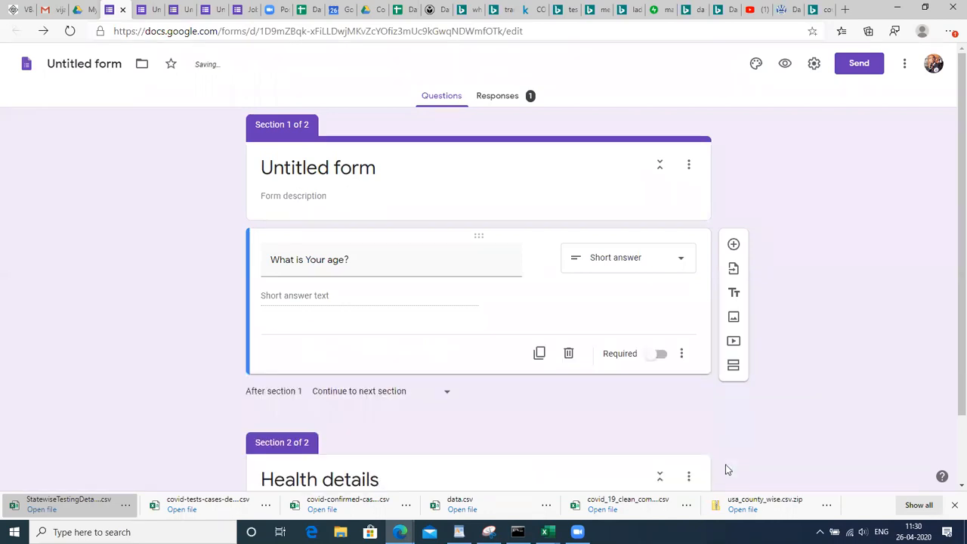
{"action": "left_click", "coordinate": [683, 354]}
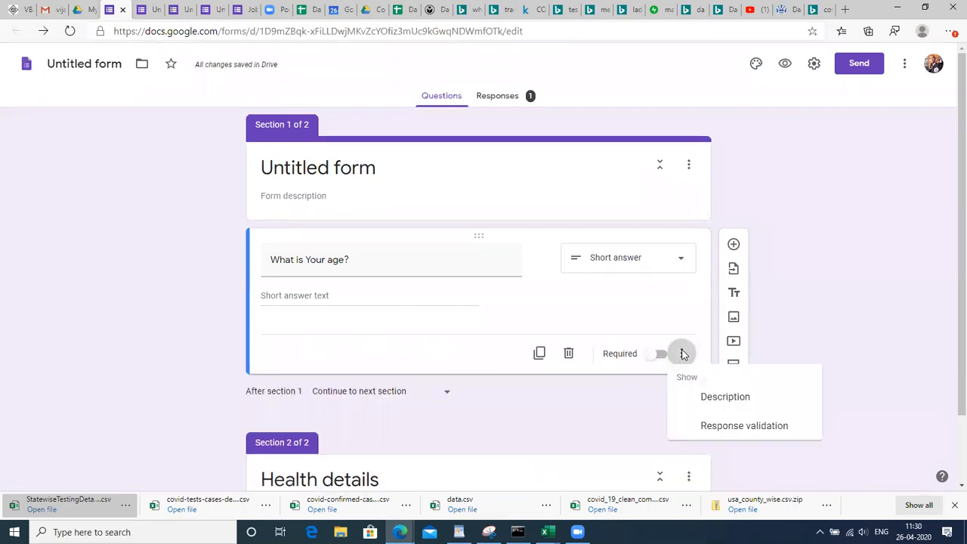
{"action": "left_click", "coordinate": [705, 428]}
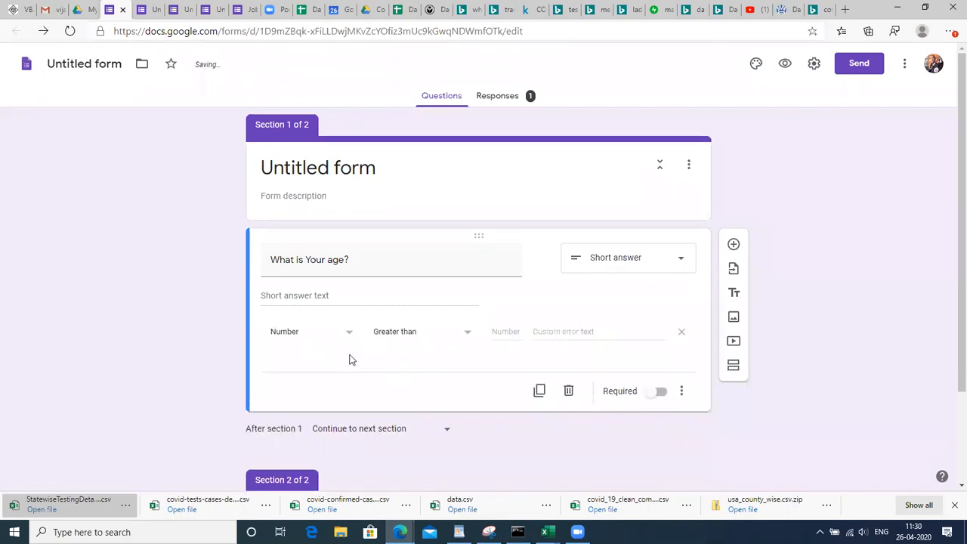
{"action": "left_click", "coordinate": [348, 336]}
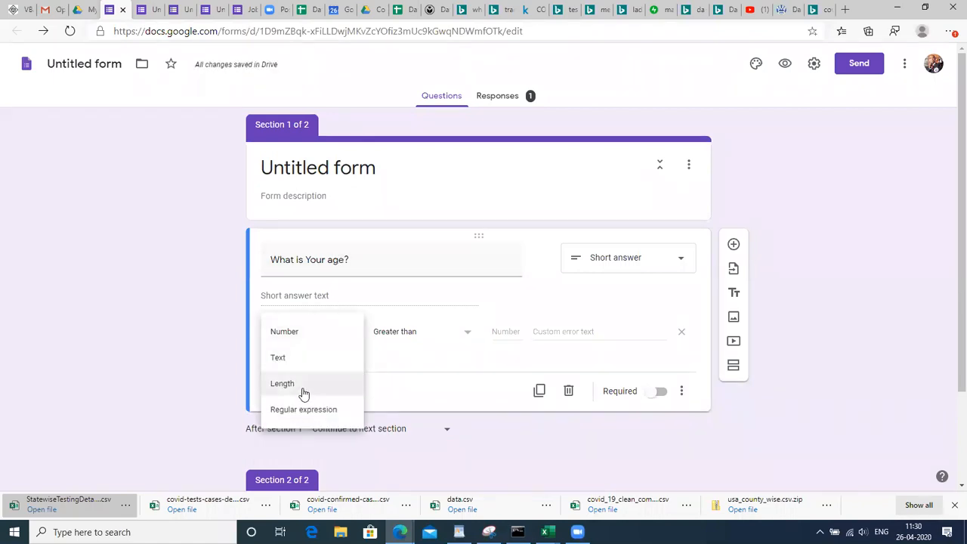
{"action": "left_click", "coordinate": [323, 341]}
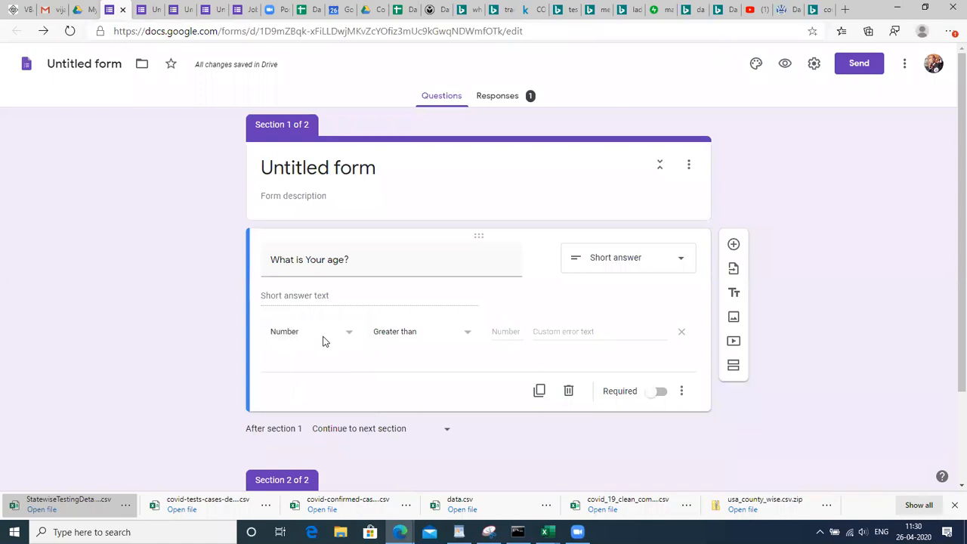
{"action": "left_click", "coordinate": [463, 335]}
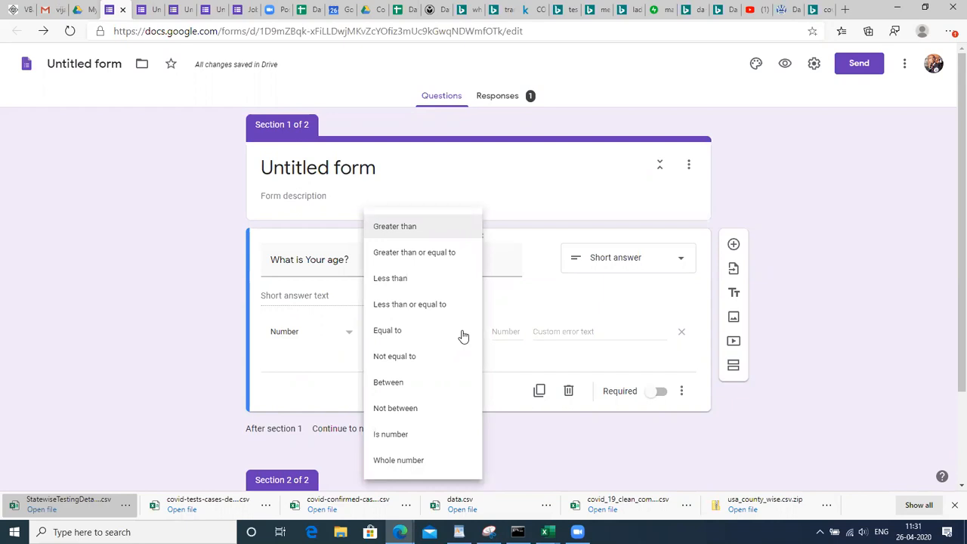
{"action": "left_click", "coordinate": [409, 390]}
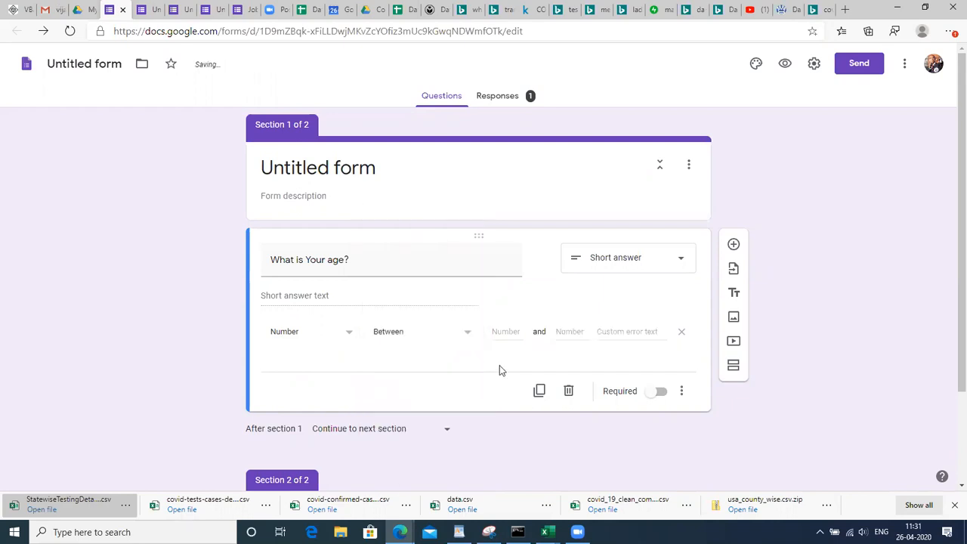
{"action": "left_click", "coordinate": [510, 331]}
{"action": "type", "text": "2"}
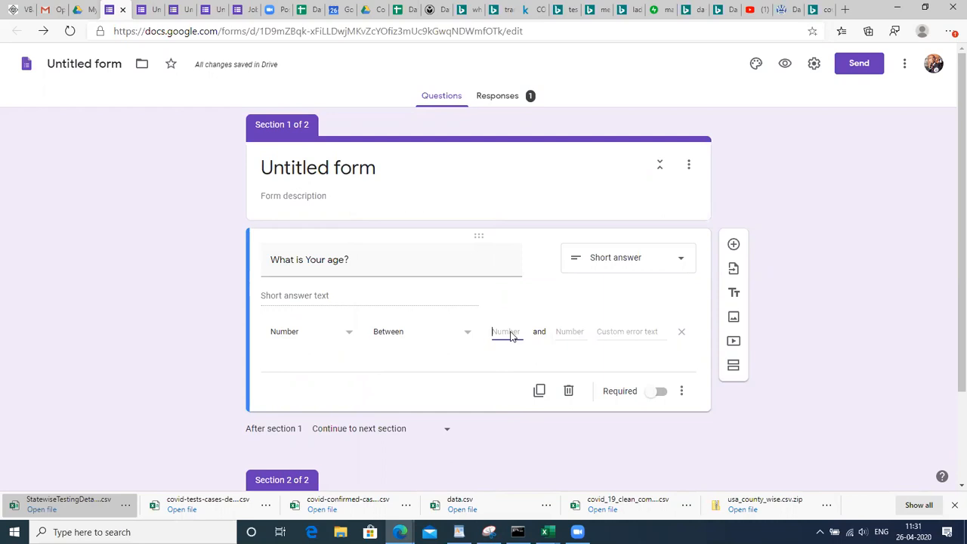
{"action": "type", "text": "0"}
{"action": "left_click", "coordinate": [575, 333]}
{"action": "type", "text": "60"}
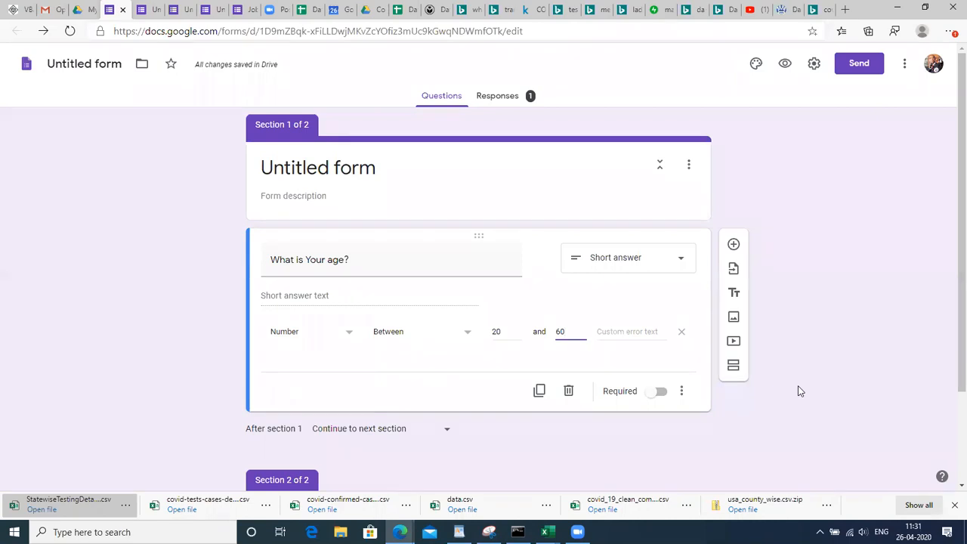
{"action": "left_click", "coordinate": [840, 396]}
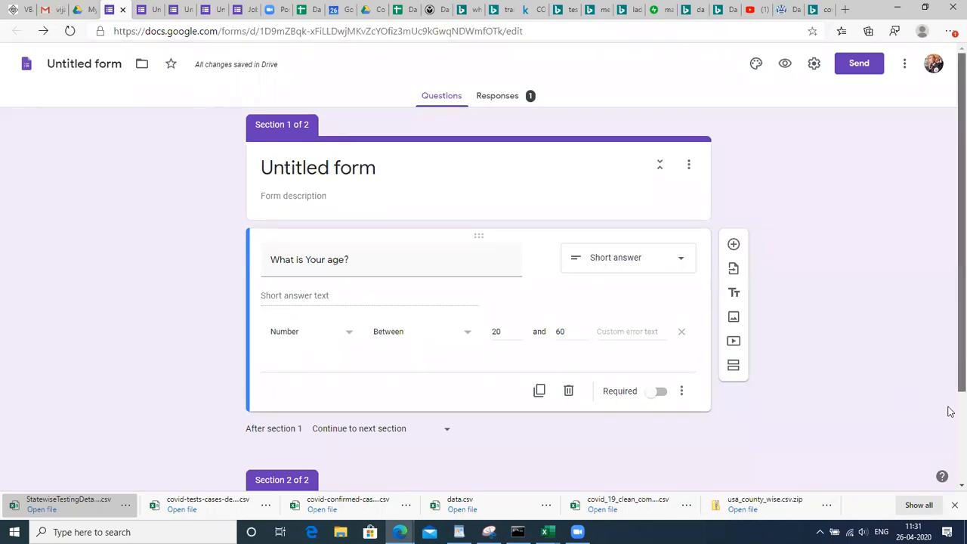
Add a question below the age question and title it 'Enter your email?'
{"action": "left_click_drag", "start_coordinate": [951, 363], "coordinate": [951, 461]}
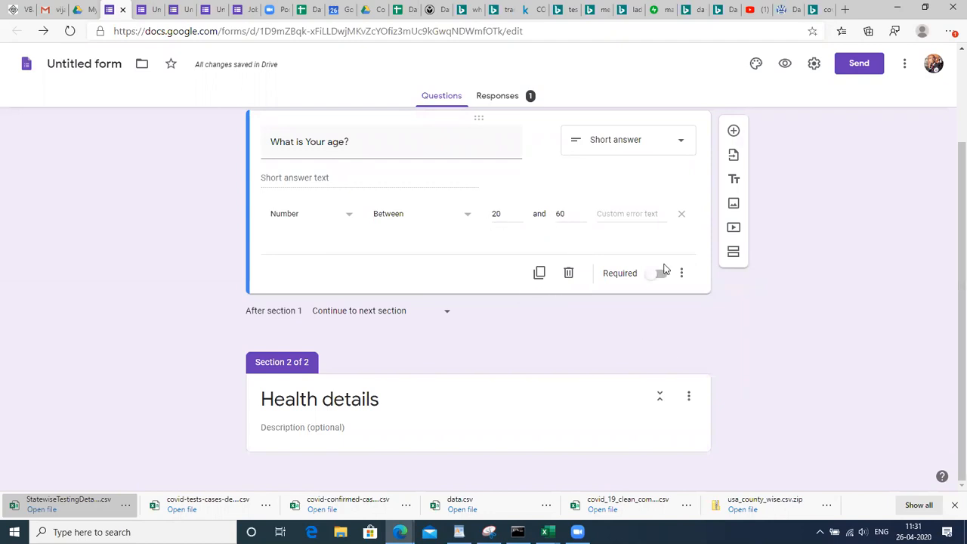
{"action": "left_click", "coordinate": [733, 132]}
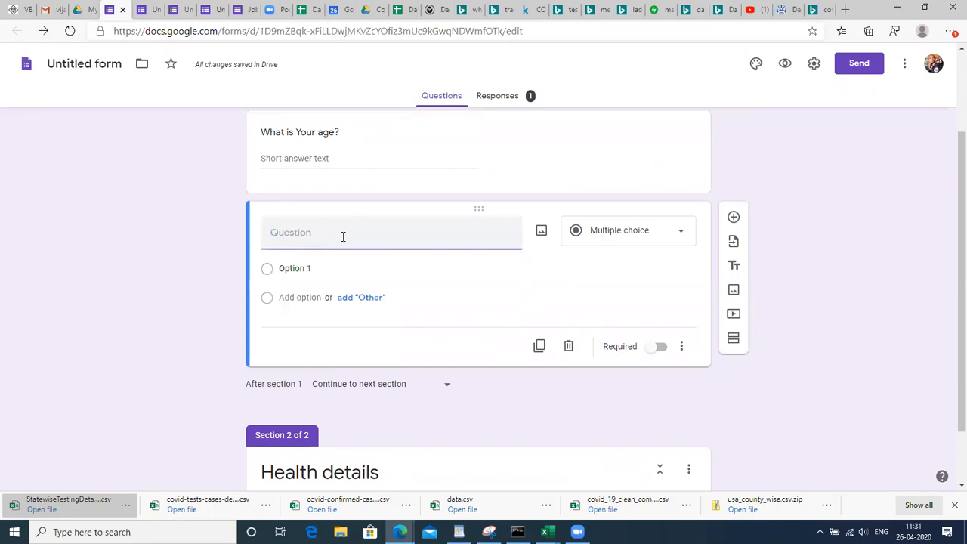
{"action": "type", "text": "Please"}
{"action": "key", "text": "BackSpace"}
{"action": "key", "text": "BackSpace"}
{"action": "key", "text": "BackSpace"}
{"action": "key", "text": "BackSpace"}
{"action": "key", "text": "BackSpace"}
{"action": "key", "text": "BackSpace"}
{"action": "type", "text": "Enter"}
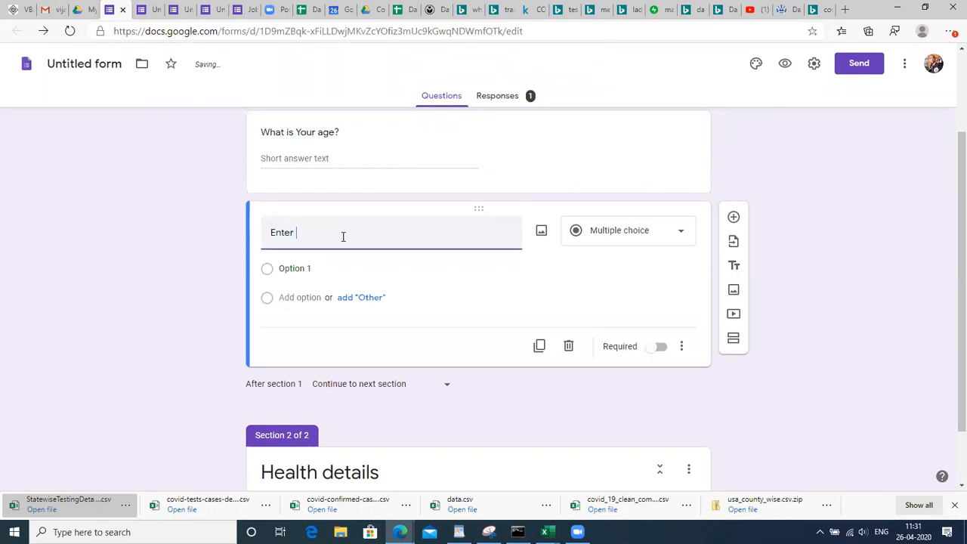
{"action": "type", "text": " your e"}
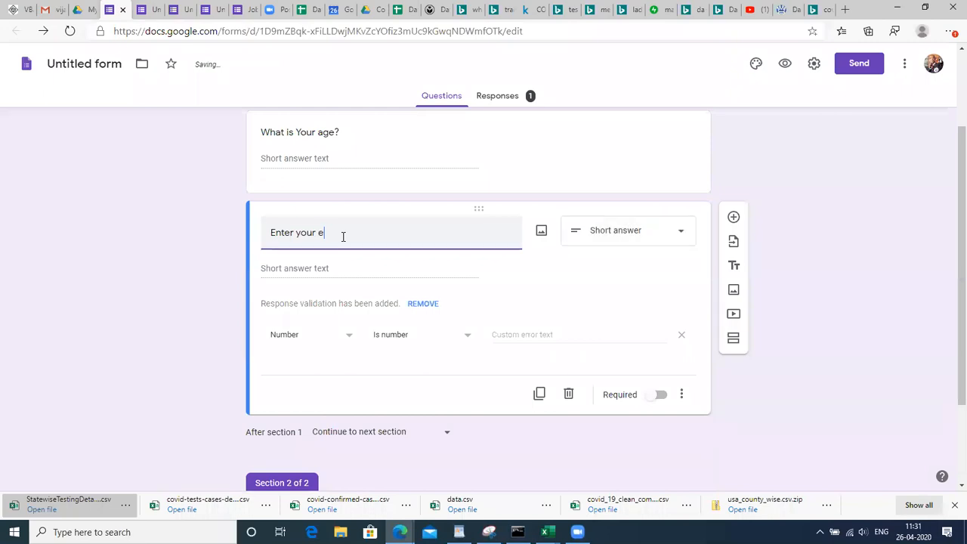
{"action": "type", "text": "mail?"}
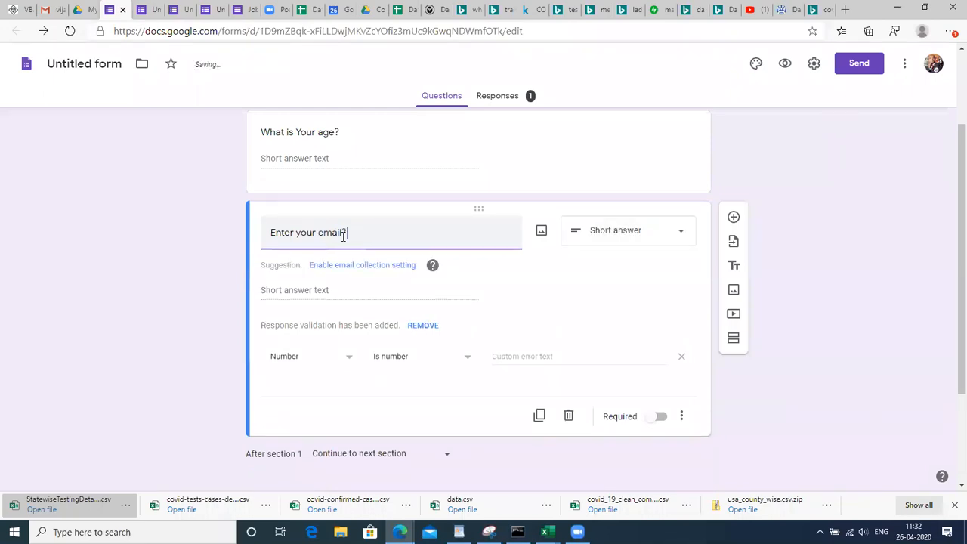
{"action": "left_click", "coordinate": [294, 291]}
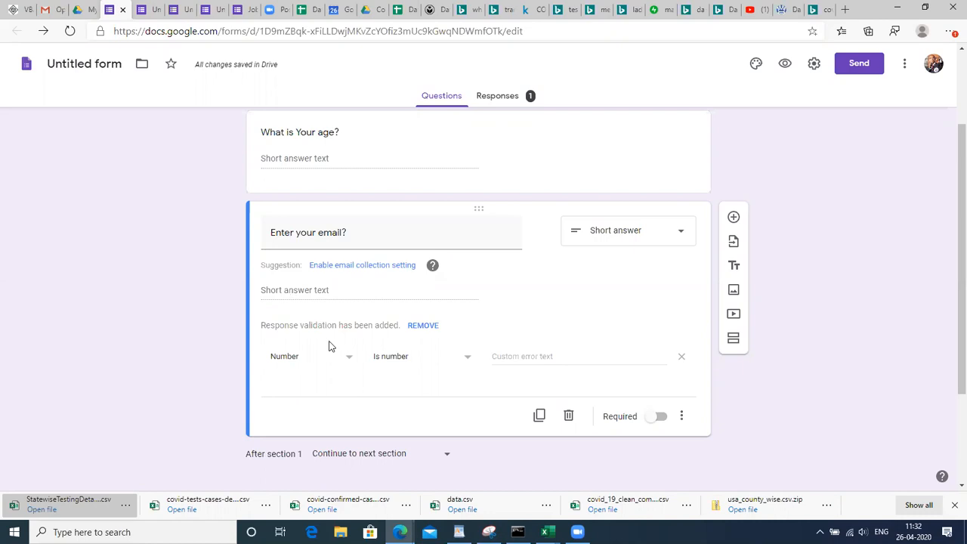
Change the email question's response validation from Number to Text, Email address
{"action": "left_click", "coordinate": [683, 416]}
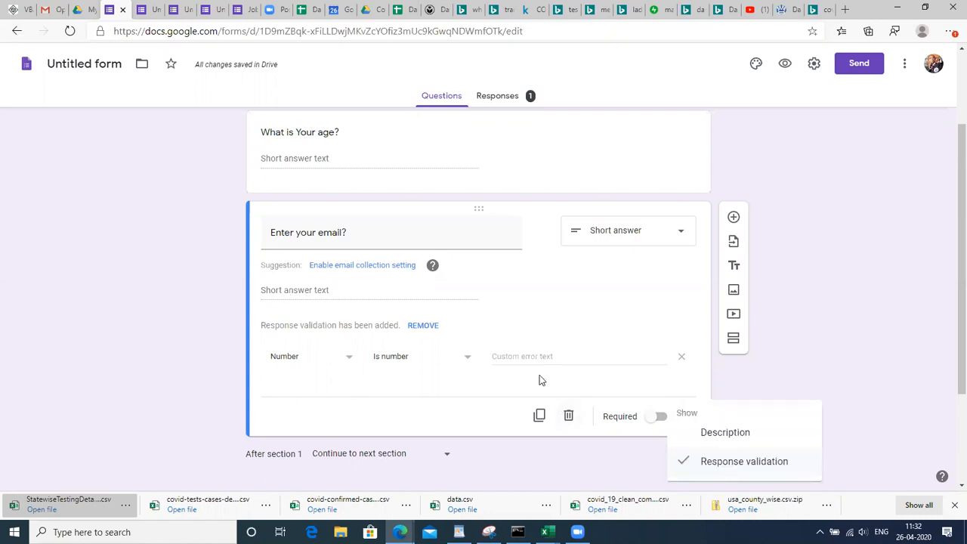
{"action": "left_click", "coordinate": [340, 360]}
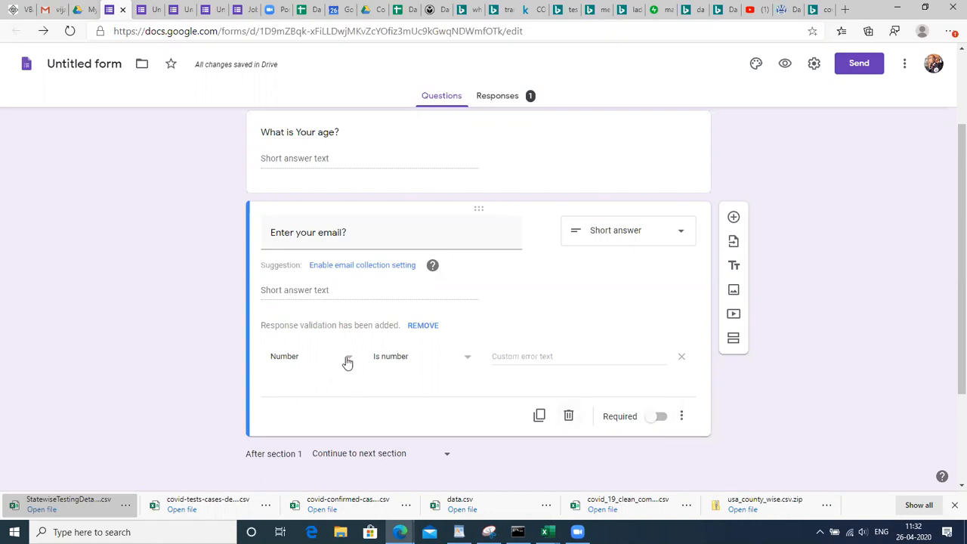
{"action": "left_click", "coordinate": [344, 361]}
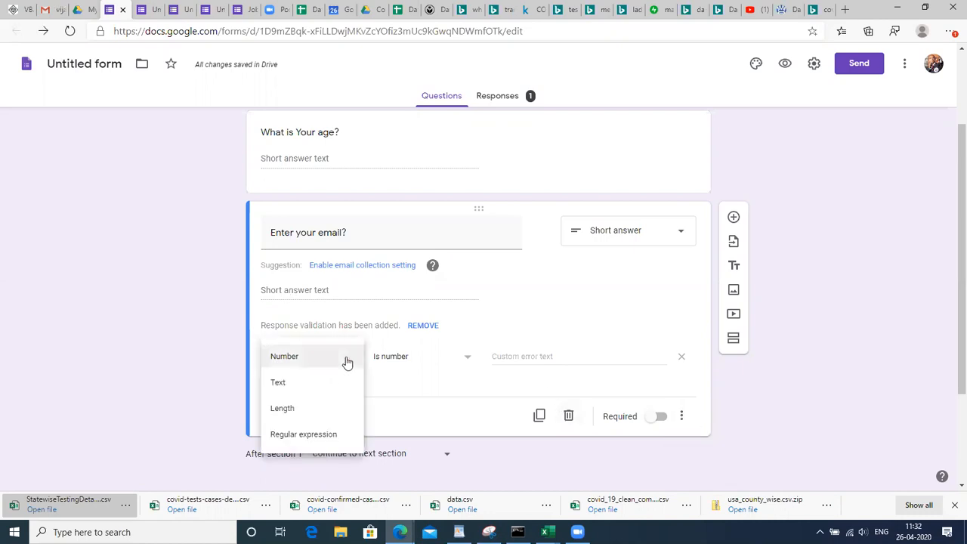
{"action": "left_click", "coordinate": [310, 390]}
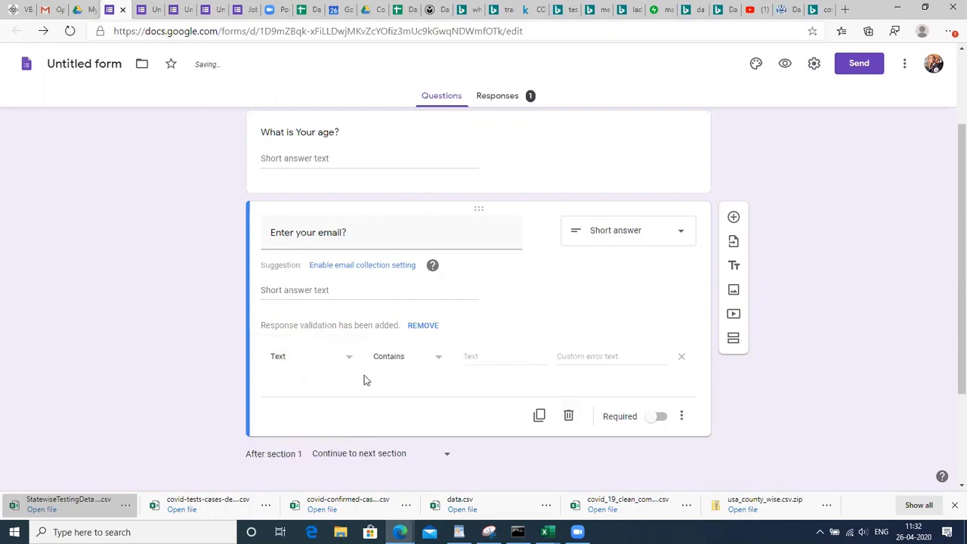
{"action": "left_click", "coordinate": [436, 361]}
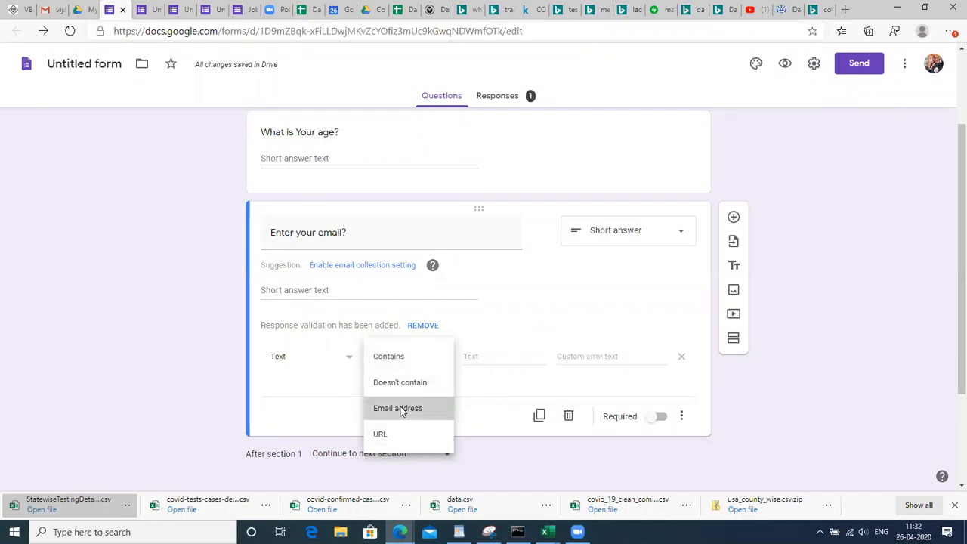
{"action": "left_click", "coordinate": [401, 406]}
Try the Contains condition, then set the text condition back to Email address
{"action": "left_click", "coordinate": [423, 357]}
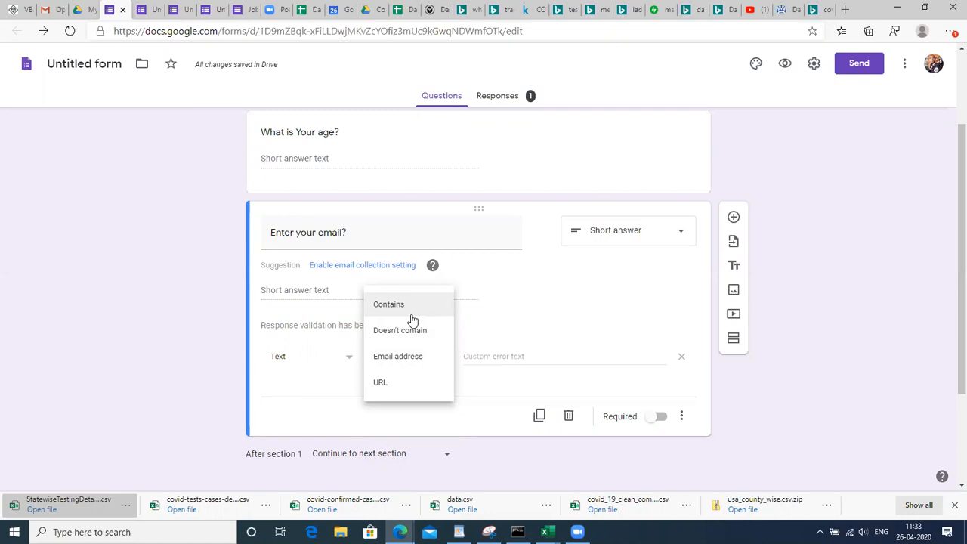
{"action": "left_click", "coordinate": [402, 310]}
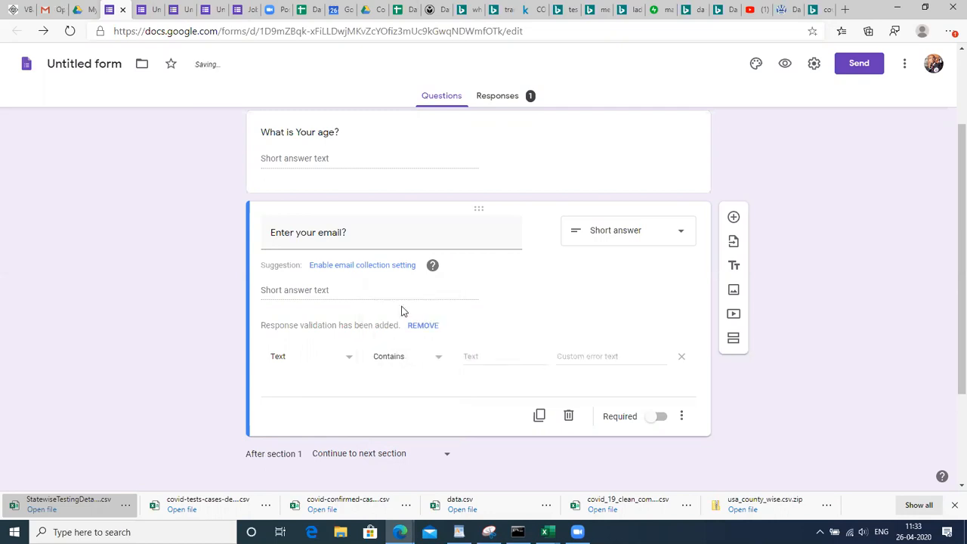
{"action": "left_click", "coordinate": [474, 358]}
{"action": "type", "text": "a"}
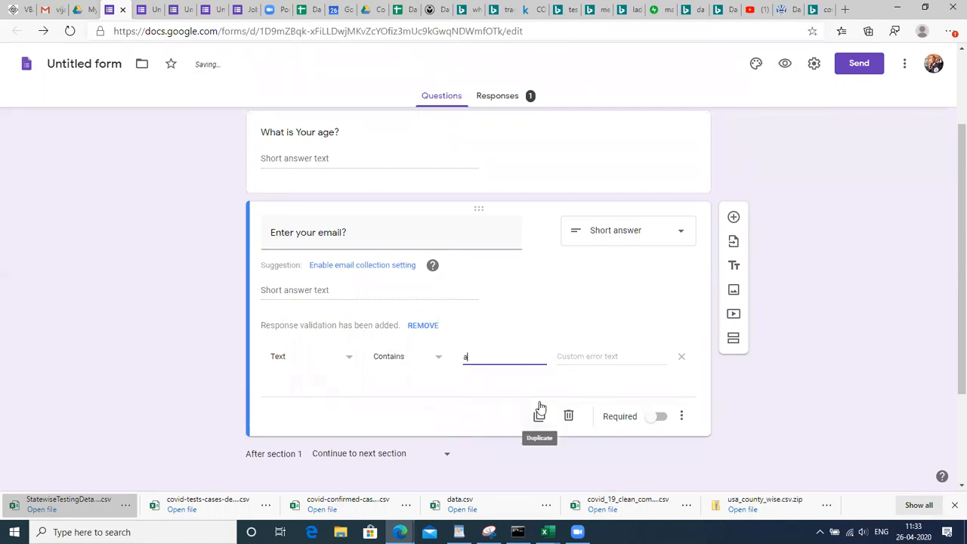
{"action": "key", "text": "BackSpace"}
{"action": "type", "text": "d"}
{"action": "left_click", "coordinate": [416, 357]}
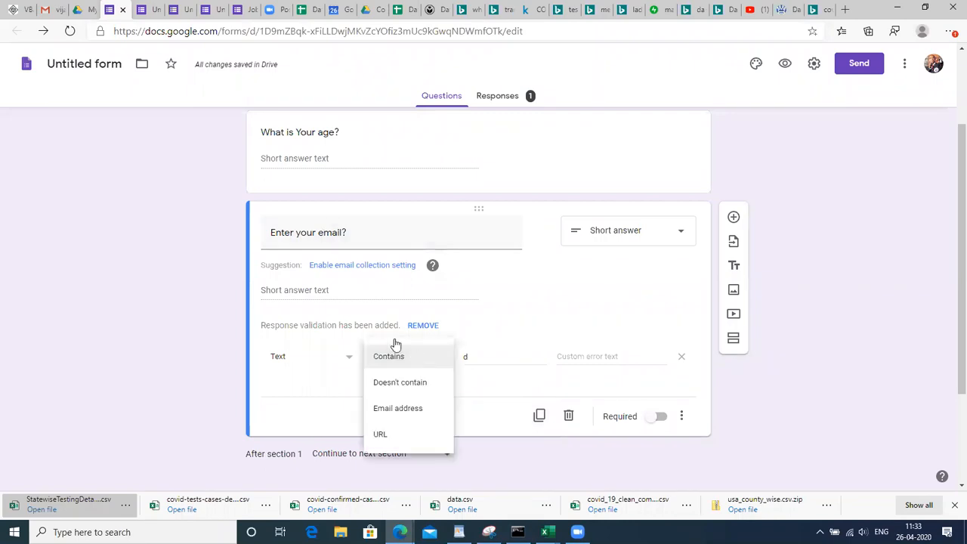
{"action": "left_click", "coordinate": [403, 410]}
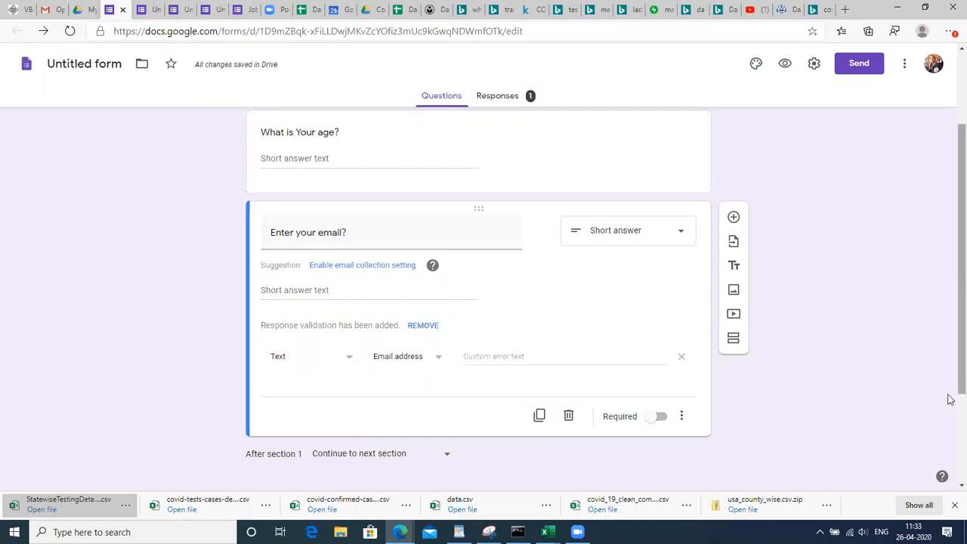
{"action": "scroll", "coordinate": [950, 489], "scroll_direction": "down", "scroll_amount": 2}
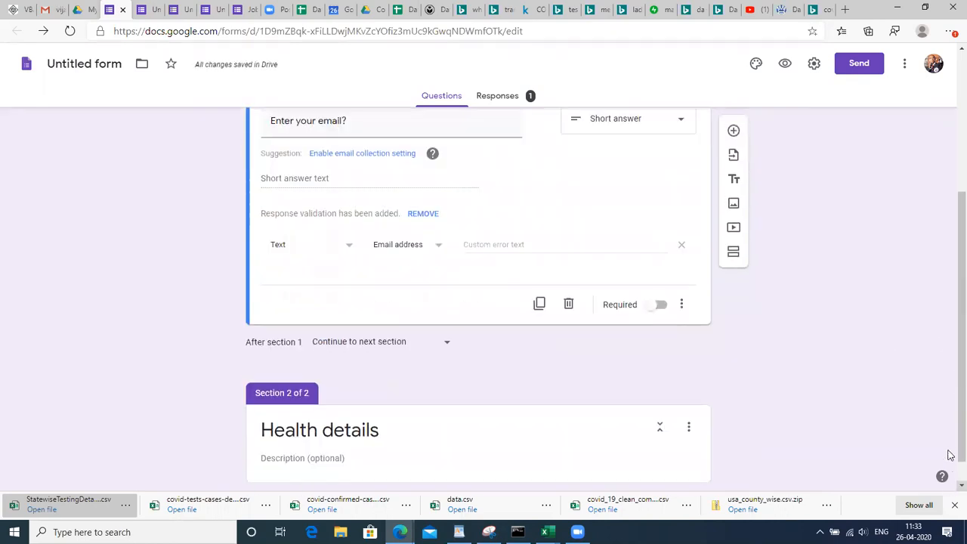
Add a new short-answer question below the email question
{"action": "left_click", "coordinate": [733, 130]}
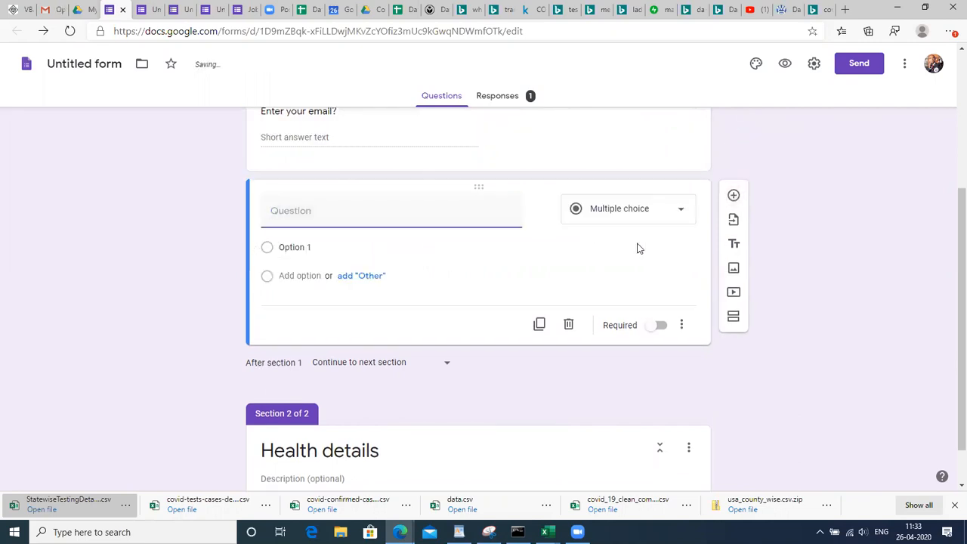
{"action": "scroll", "coordinate": [950, 381], "scroll_direction": "up", "scroll_amount": 2}
{"action": "scroll", "coordinate": [950, 341], "scroll_direction": "down", "scroll_amount": 2}
{"action": "scroll", "coordinate": [950, 376], "scroll_direction": "up", "scroll_amount": 1}
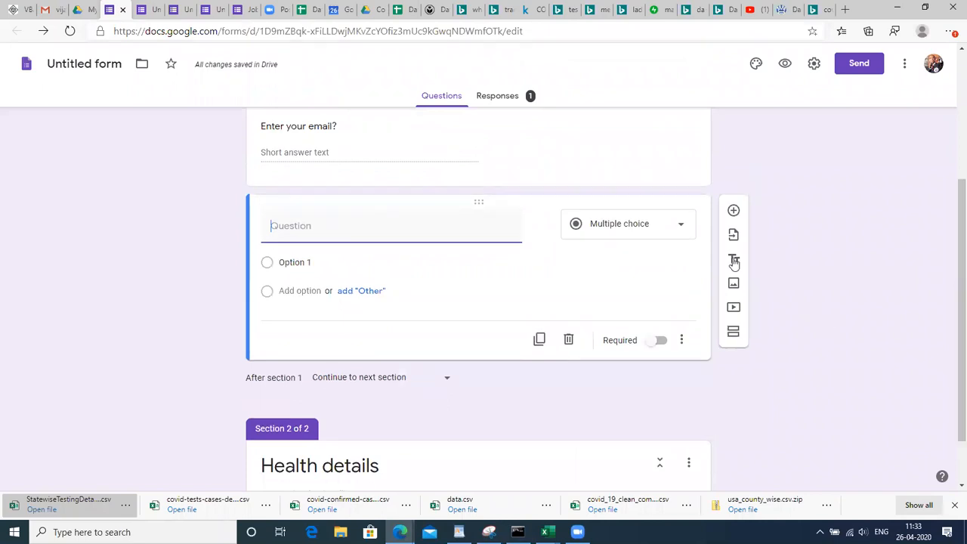
{"action": "left_click", "coordinate": [664, 204]}
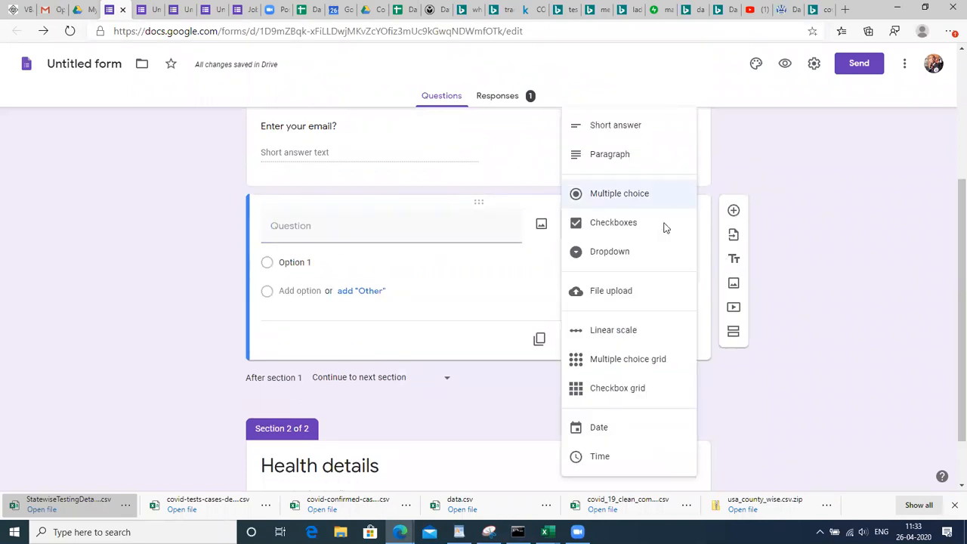
{"action": "left_click", "coordinate": [820, 285]}
Title it 'Enter your Qualification?' and switch to the Data spreadsheet
{"action": "left_click", "coordinate": [363, 222]}
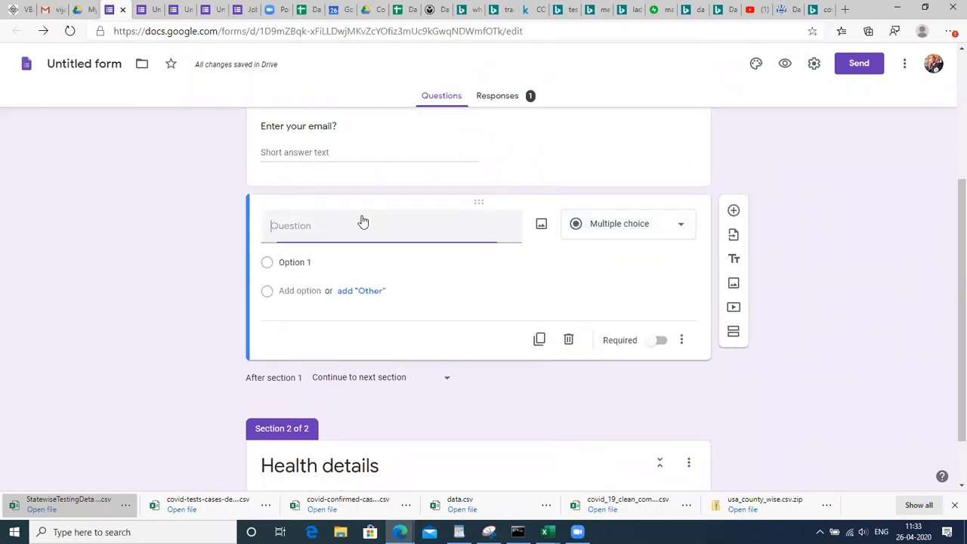
{"action": "type", "text": "W"}
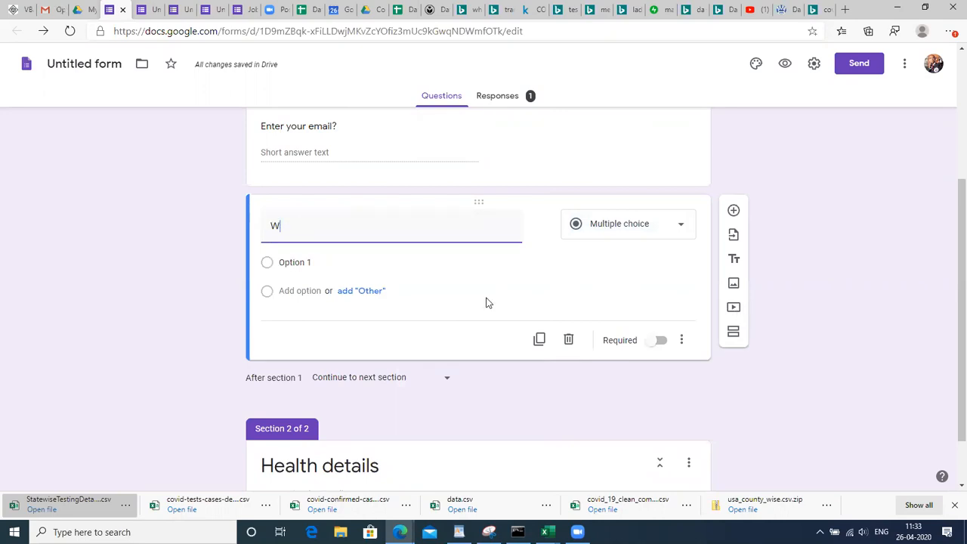
{"action": "key", "text": "BackSpace"}
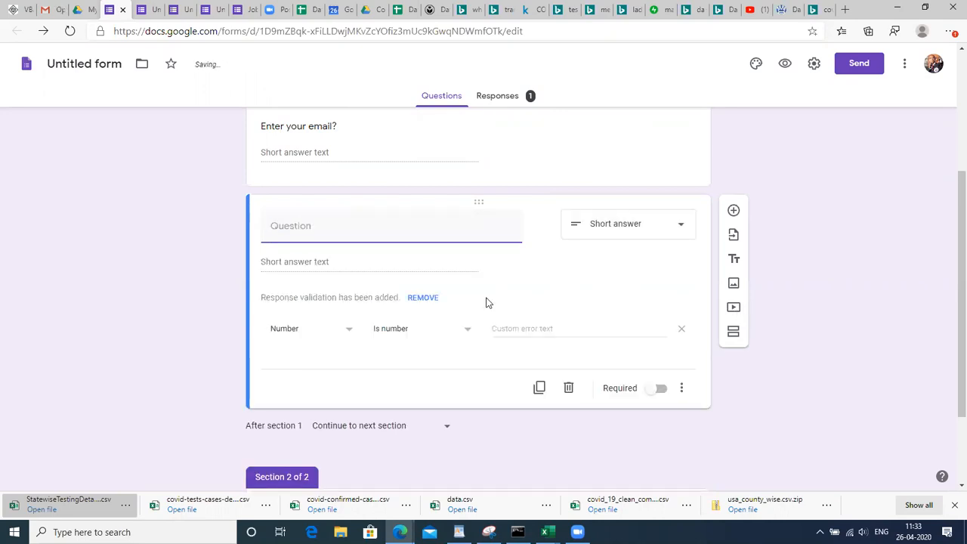
{"action": "type", "text": "Enter you"}
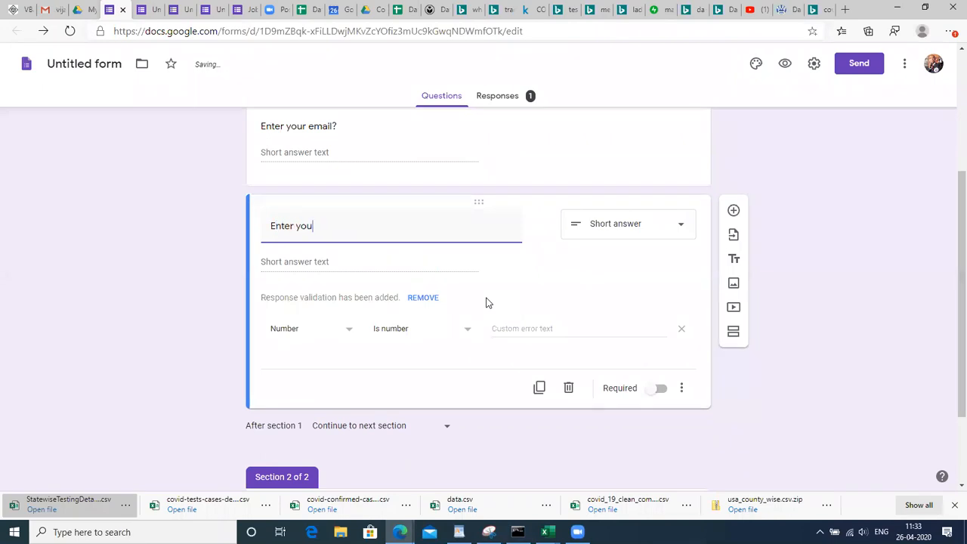
{"action": "type", "text": "r Qualification"}
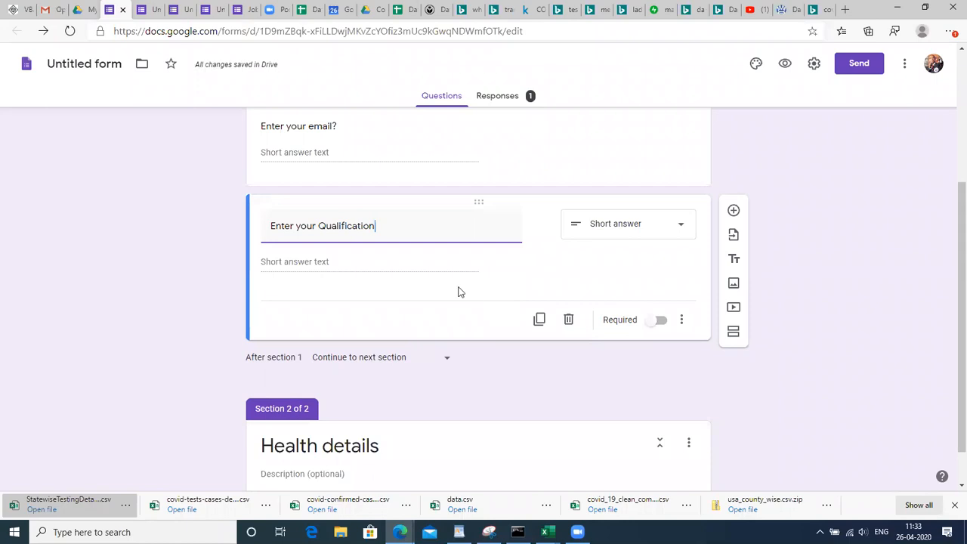
{"action": "left_click", "coordinate": [358, 264]}
{"action": "left_click", "coordinate": [391, 238]}
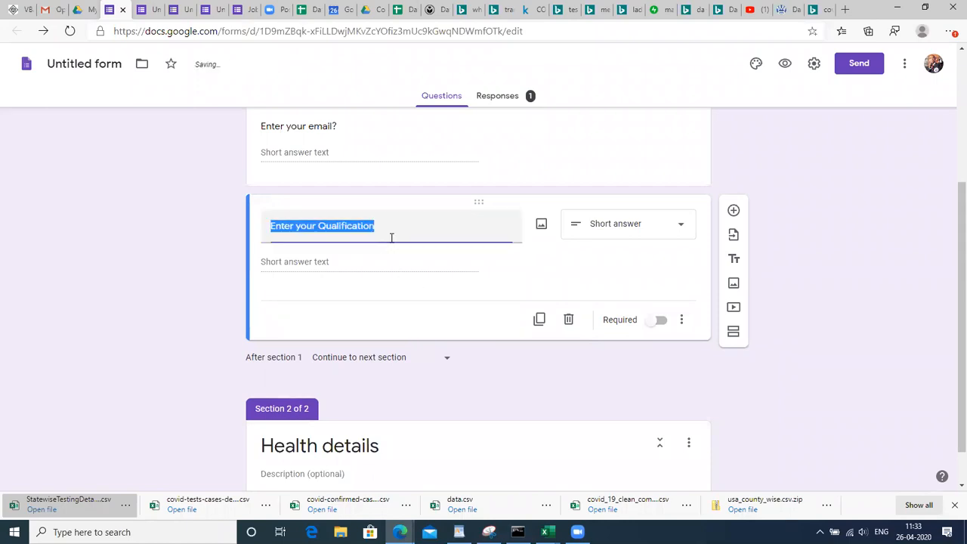
{"action": "double_click", "coordinate": [393, 237]}
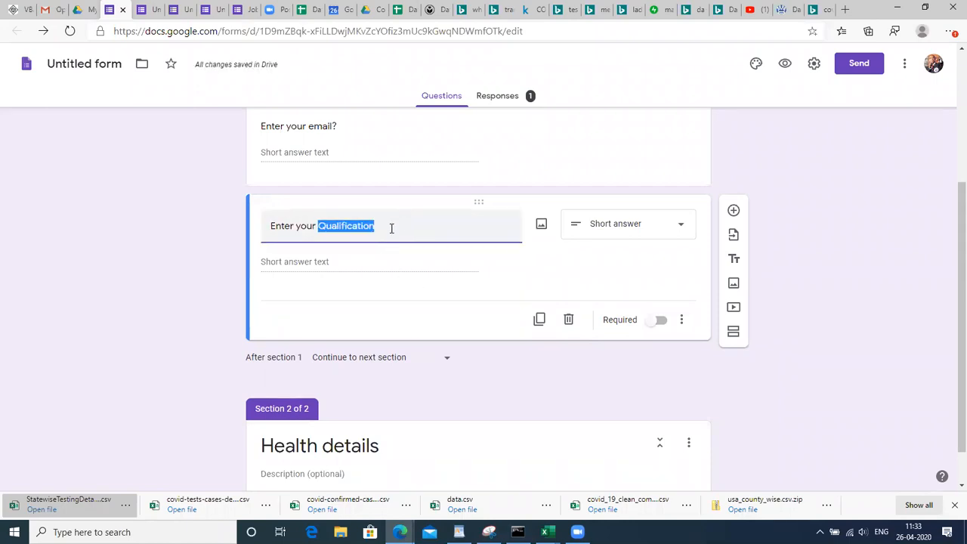
{"action": "left_click", "coordinate": [392, 228]}
{"action": "type", "text": "?"}
{"action": "left_click", "coordinate": [320, 265]}
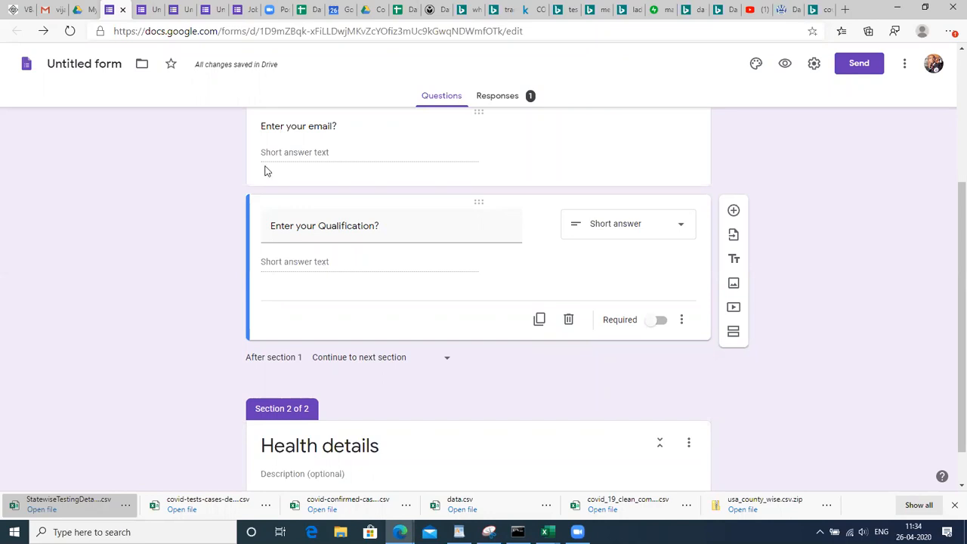
{"action": "left_click", "coordinate": [306, 9]}
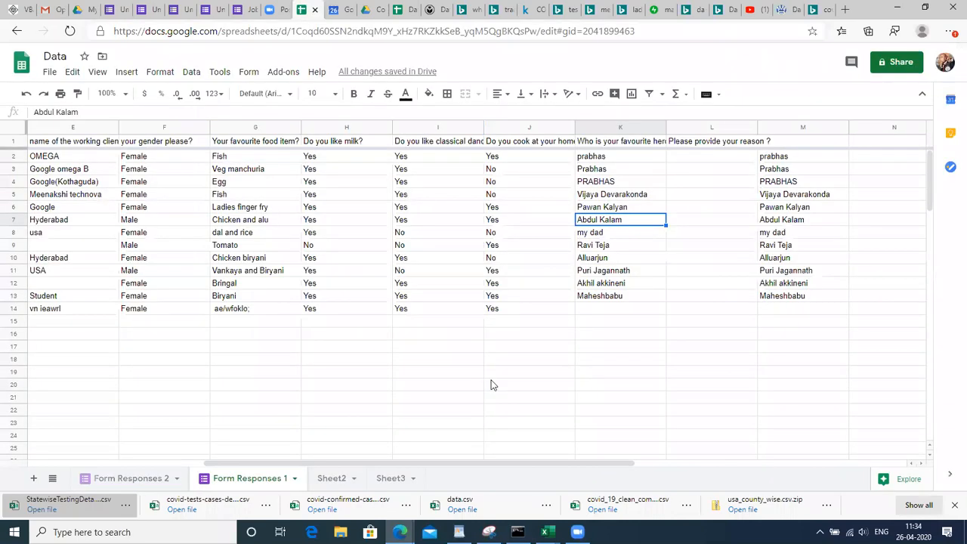
Enter B.sc, BSC and BSc in cells J20–J22, then return to the form
{"action": "left_click", "coordinate": [491, 382]}
{"action": "type", "text": "B.sc"}
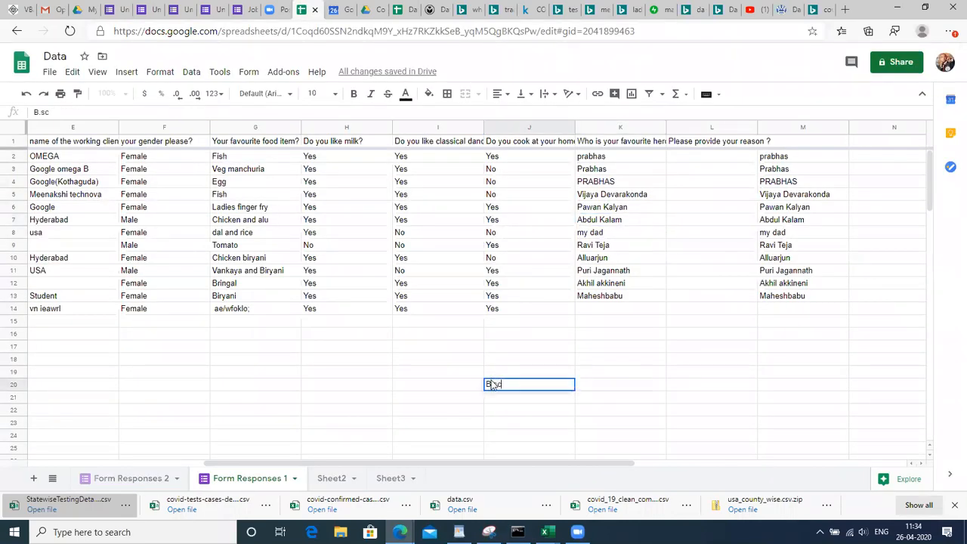
{"action": "key", "text": "Return"}
{"action": "type", "text": "BSC"}
{"action": "key", "text": "Return"}
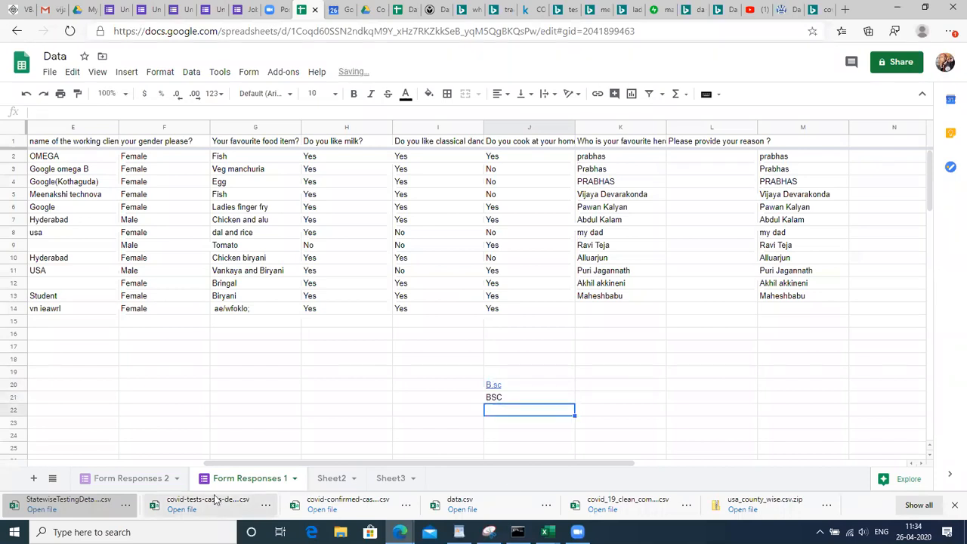
{"action": "type", "text": "BSc"}
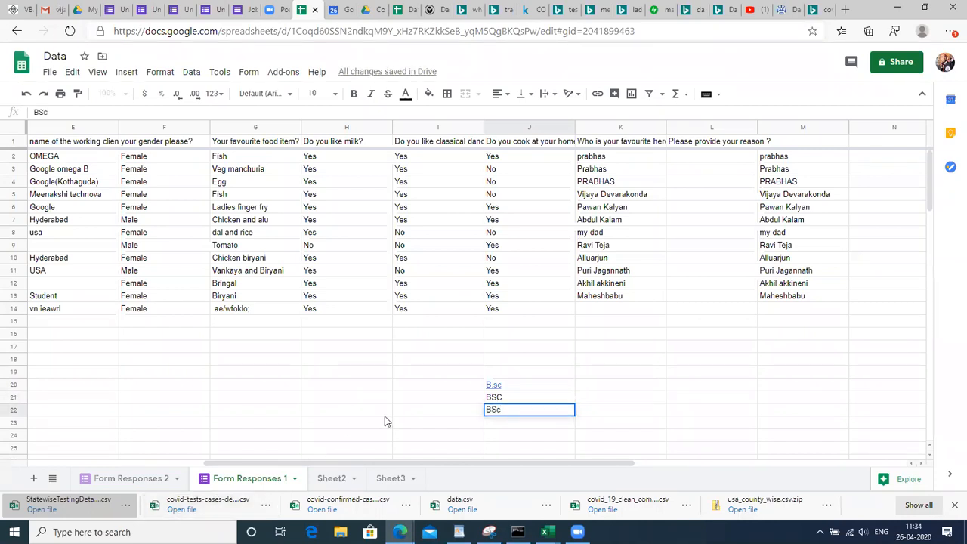
{"action": "left_click", "coordinate": [505, 389]}
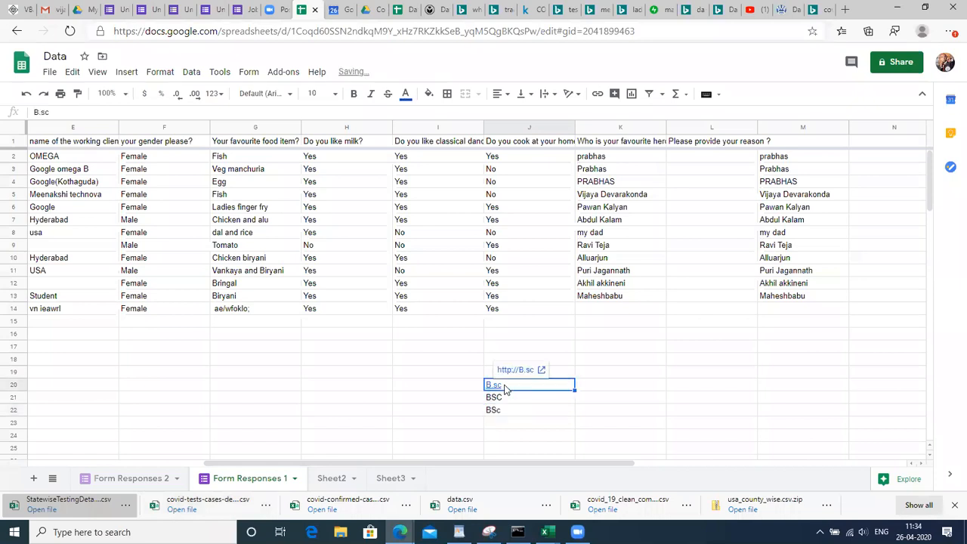
{"action": "key", "text": "Down"}
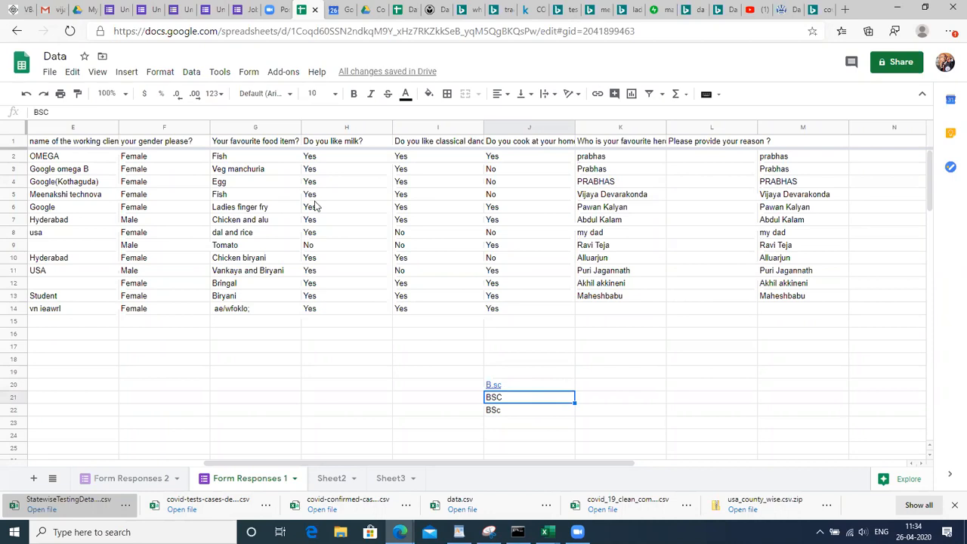
{"action": "left_click", "coordinate": [115, 8]}
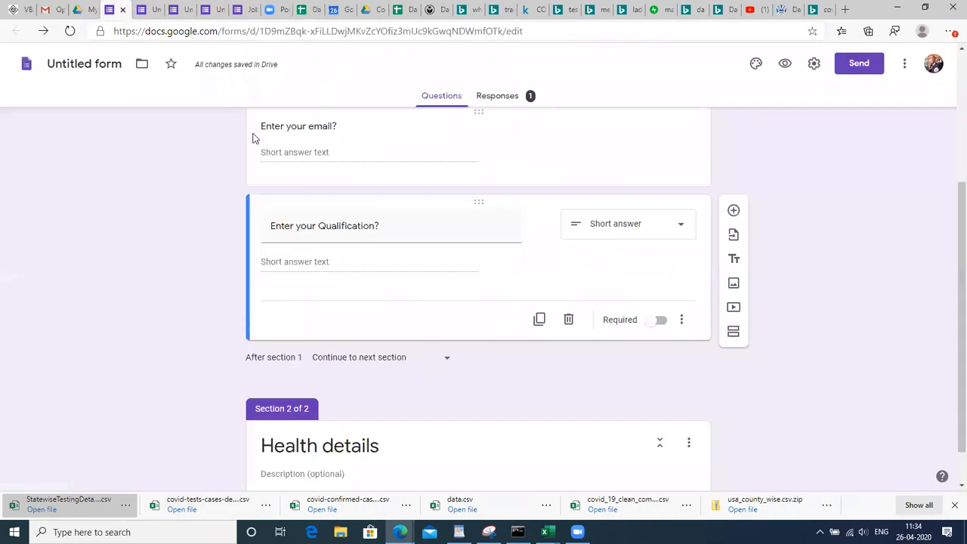
Turn on response validation for the Qualification question with Text, Contains
{"action": "left_click", "coordinate": [406, 229]}
{"action": "left_click", "coordinate": [464, 259]}
{"action": "left_click", "coordinate": [681, 322]}
{"action": "left_click", "coordinate": [702, 395]}
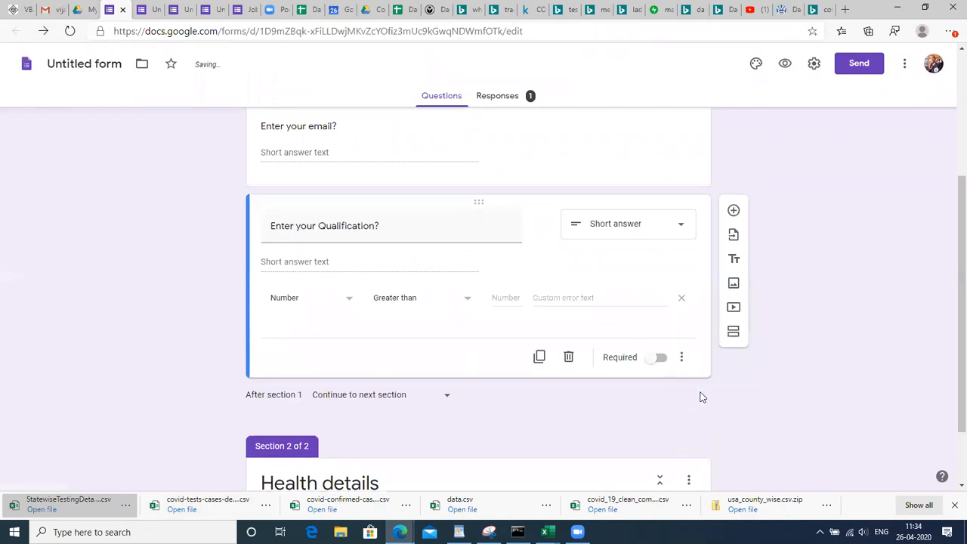
{"action": "left_click", "coordinate": [350, 300]}
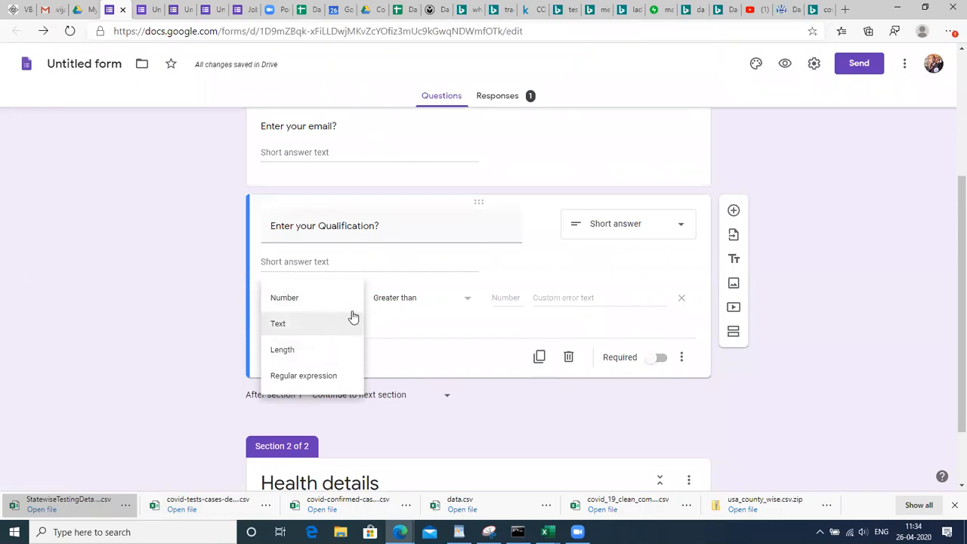
{"action": "left_click", "coordinate": [320, 326]}
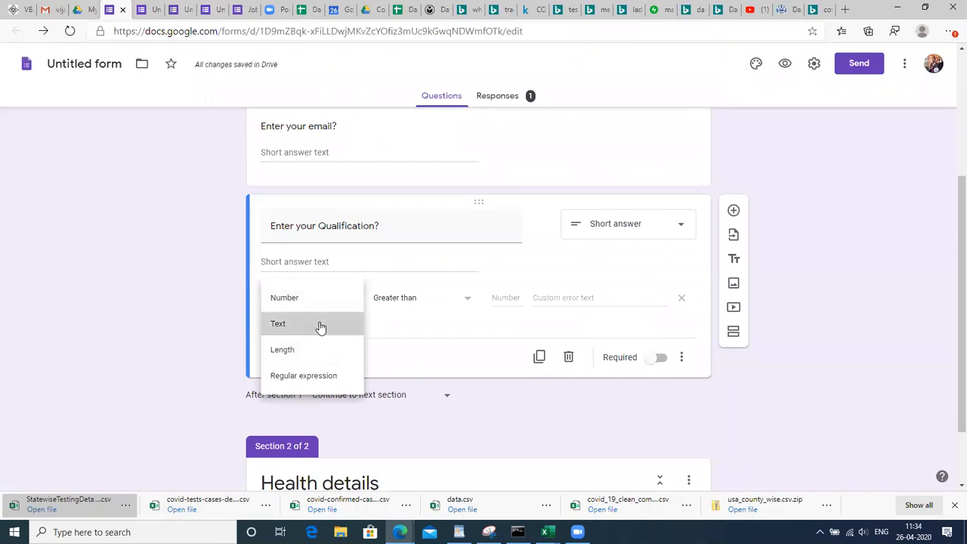
{"action": "left_click", "coordinate": [426, 300]}
{"action": "left_click", "coordinate": [482, 299]}
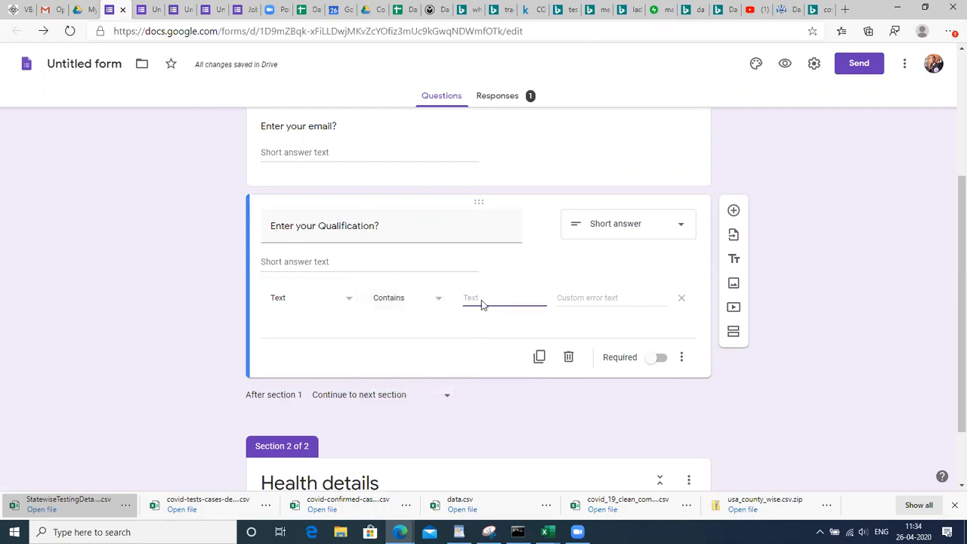
Keep it a short answer and enter BSc as the required contained text
{"action": "left_click", "coordinate": [662, 225]}
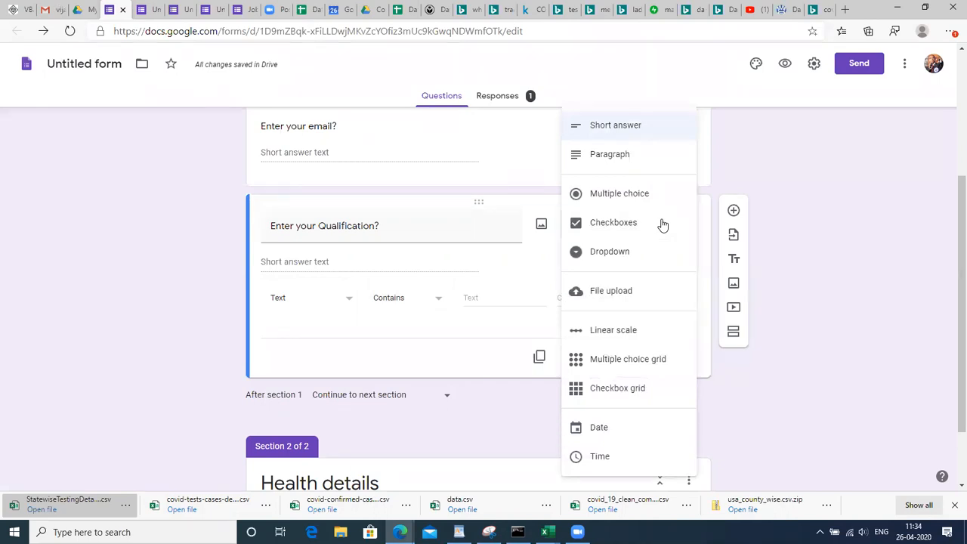
{"action": "left_click", "coordinate": [469, 297]}
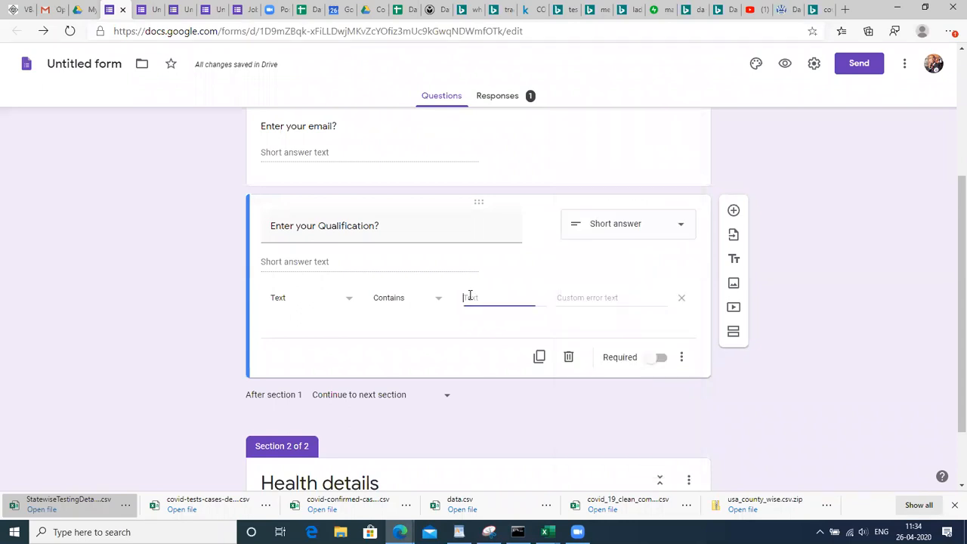
{"action": "type", "text": "B.Sc"}
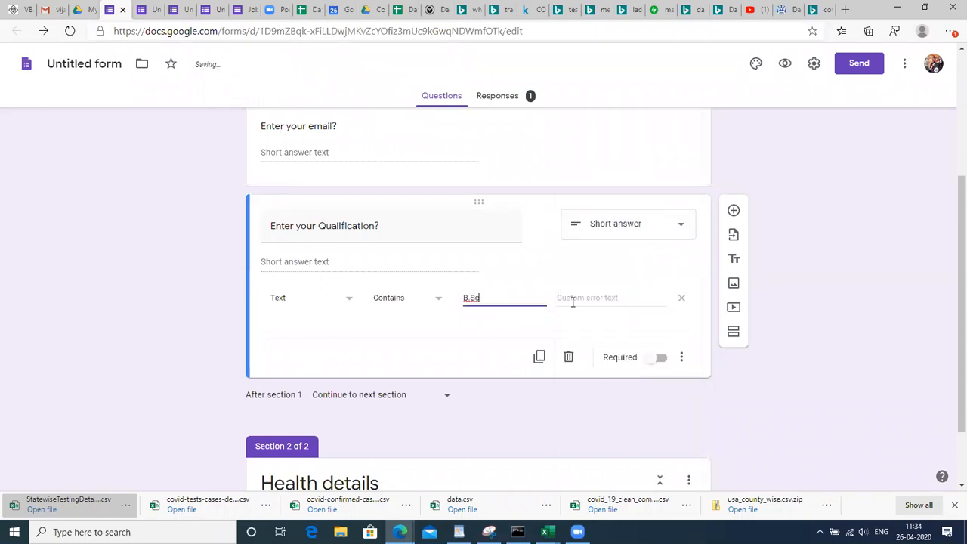
{"action": "left_click", "coordinate": [603, 301]}
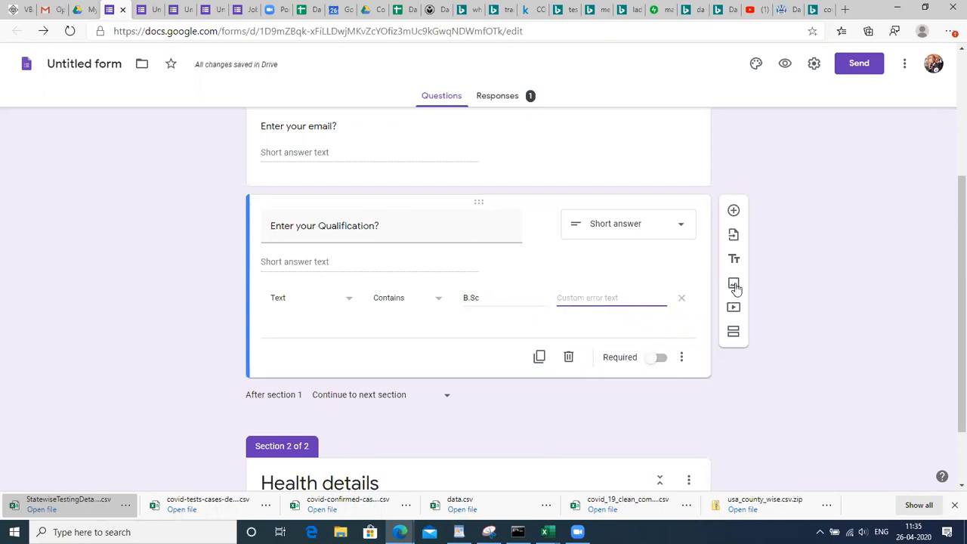
{"action": "scroll", "coordinate": [951, 336], "scroll_direction": "down", "scroll_amount": 1}
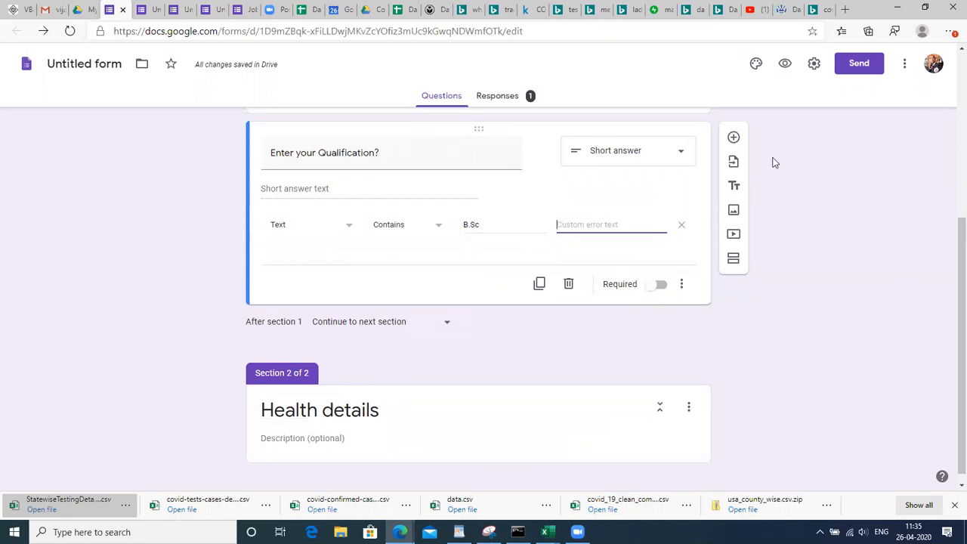
Add a new question after Qualification and make it Short answer
{"action": "left_click", "coordinate": [734, 139]}
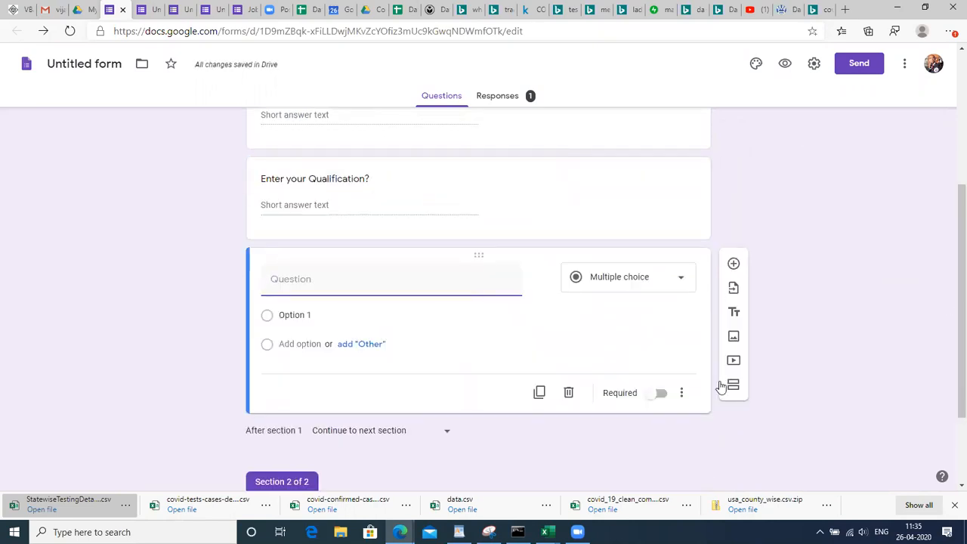
{"action": "left_click", "coordinate": [683, 394]}
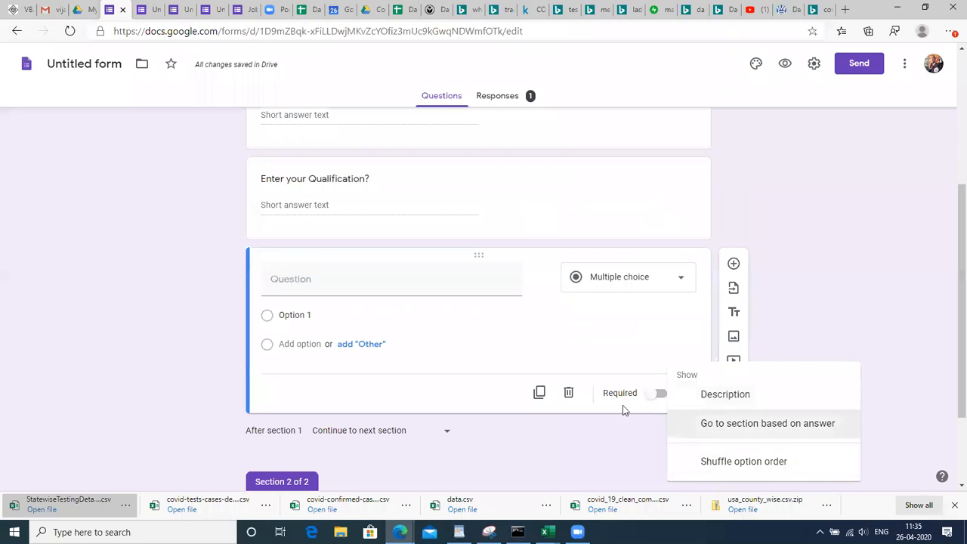
{"action": "left_click", "coordinate": [358, 315]}
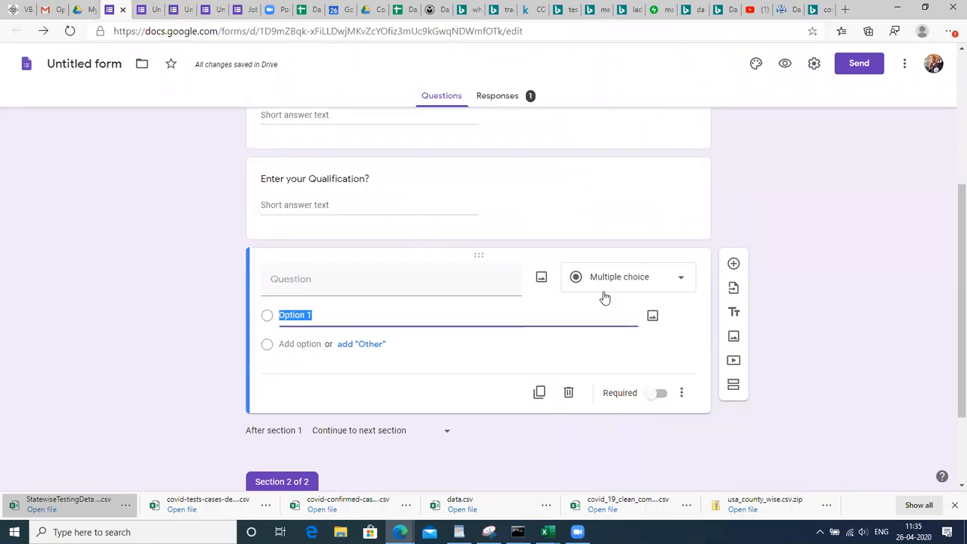
{"action": "left_click", "coordinate": [650, 283]}
{"action": "left_click", "coordinate": [630, 130]}
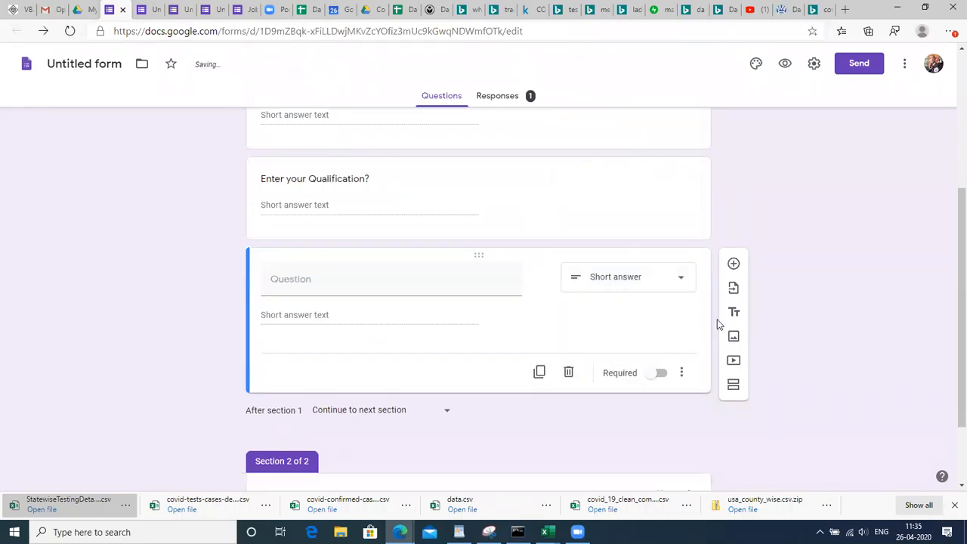
Turn on response validation for the new question and set it to Text
{"action": "left_click", "coordinate": [684, 378]}
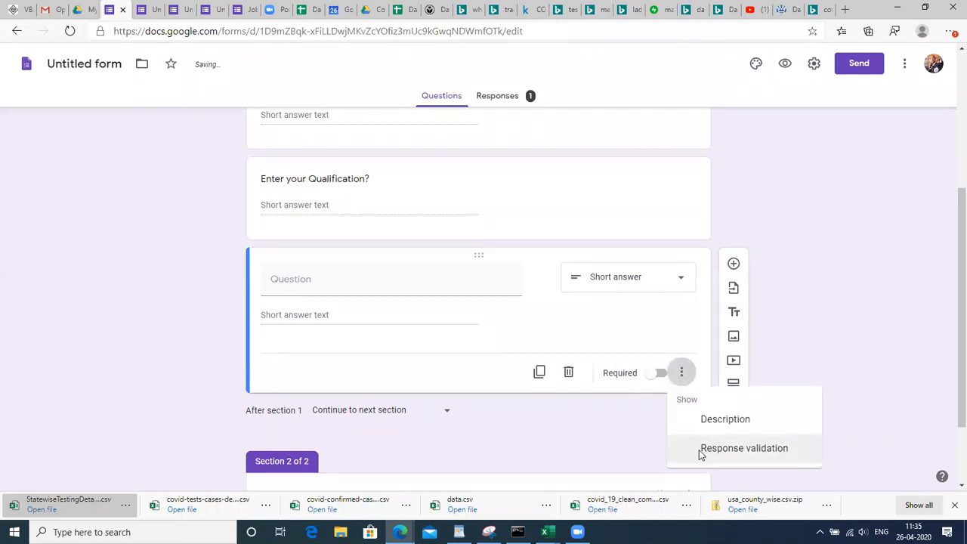
{"action": "left_click", "coordinate": [701, 449]}
{"action": "left_click", "coordinate": [320, 352]}
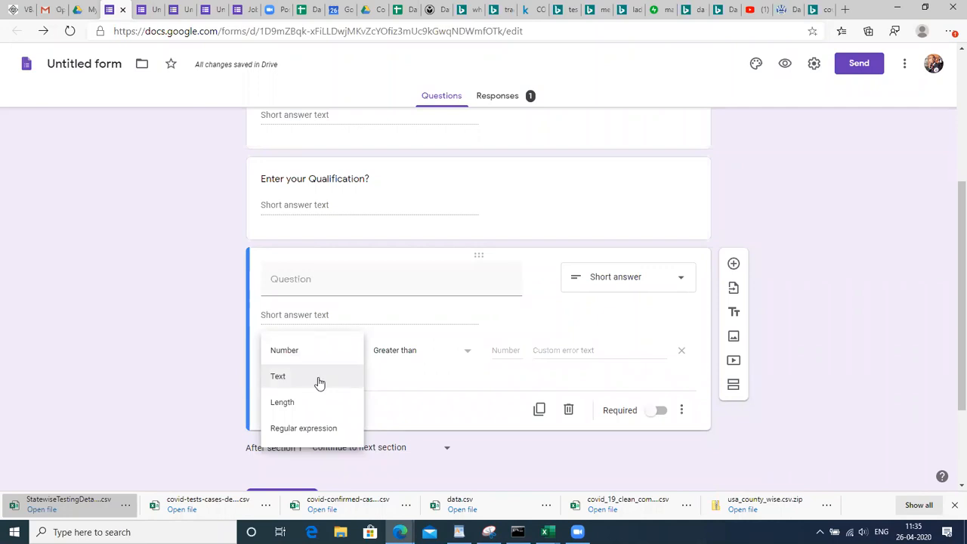
{"action": "left_click", "coordinate": [320, 381]}
{"action": "left_click", "coordinate": [403, 356]}
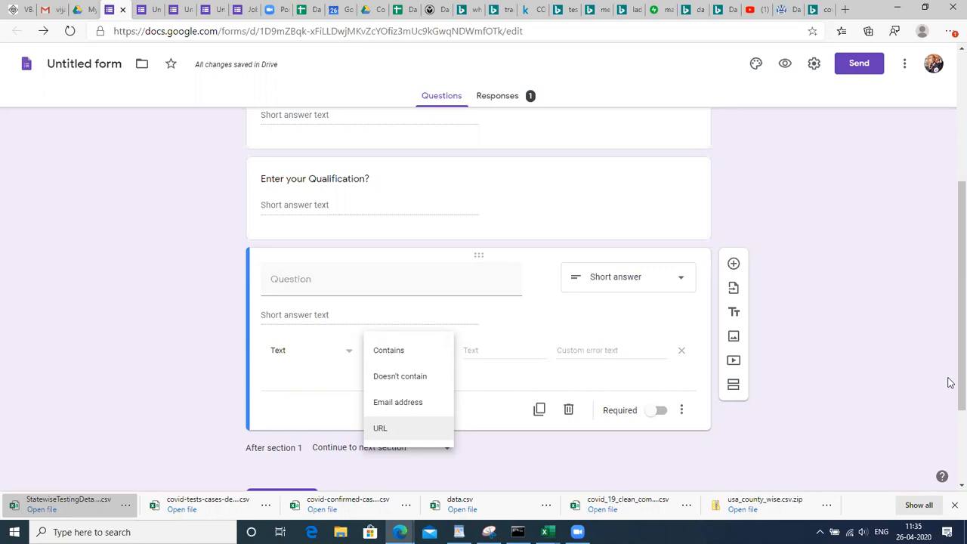
{"action": "scroll", "coordinate": [951, 340], "scroll_direction": "up", "scroll_amount": 1}
{"action": "scroll", "coordinate": [951, 302], "scroll_direction": "up", "scroll_amount": 3}
{"action": "scroll", "coordinate": [950, 288], "scroll_direction": "down", "scroll_amount": 1}
{"action": "scroll", "coordinate": [950, 296], "scroll_direction": "up", "scroll_amount": 1}
{"action": "scroll", "coordinate": [952, 281], "scroll_direction": "down", "scroll_amount": 1}
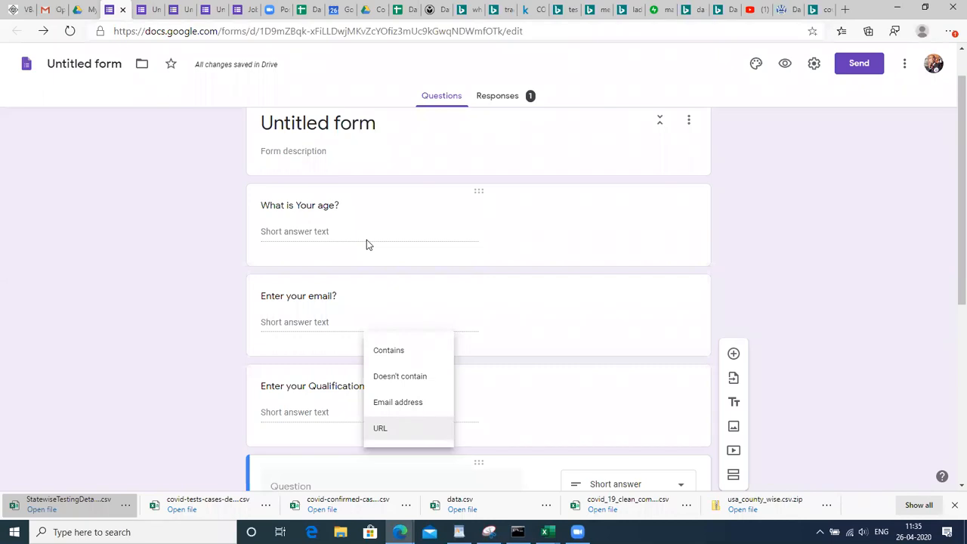
Preview the form and test the age answer with 56, 'fddhg', then 30
{"action": "left_click", "coordinate": [782, 76]}
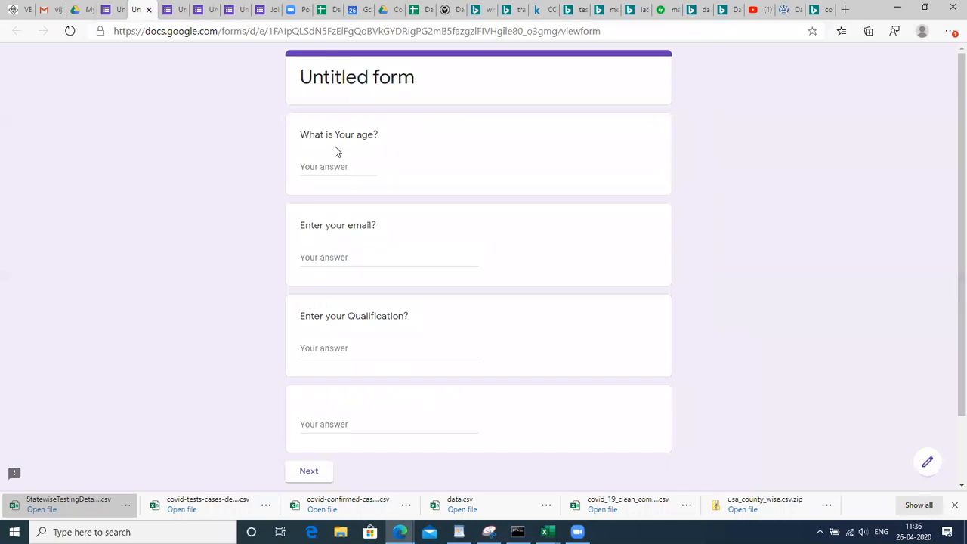
{"action": "left_click", "coordinate": [334, 161]}
{"action": "type", "text": "56"}
{"action": "double_click", "coordinate": [325, 170]}
{"action": "type", "text": "fddhg"}
{"action": "left_click", "coordinate": [336, 261]}
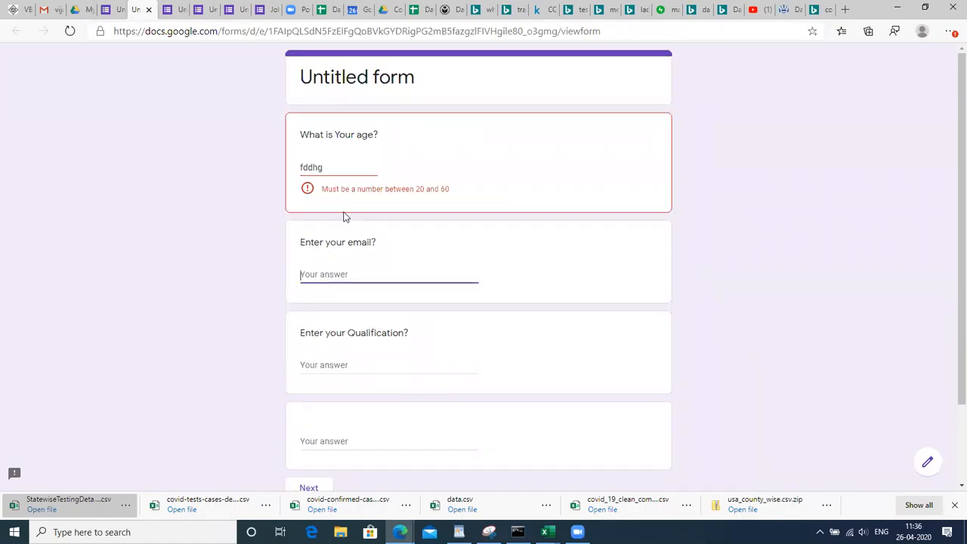
{"action": "left_click", "coordinate": [329, 167]}
{"action": "double_click", "coordinate": [329, 167]}
{"action": "type", "text": "39"}
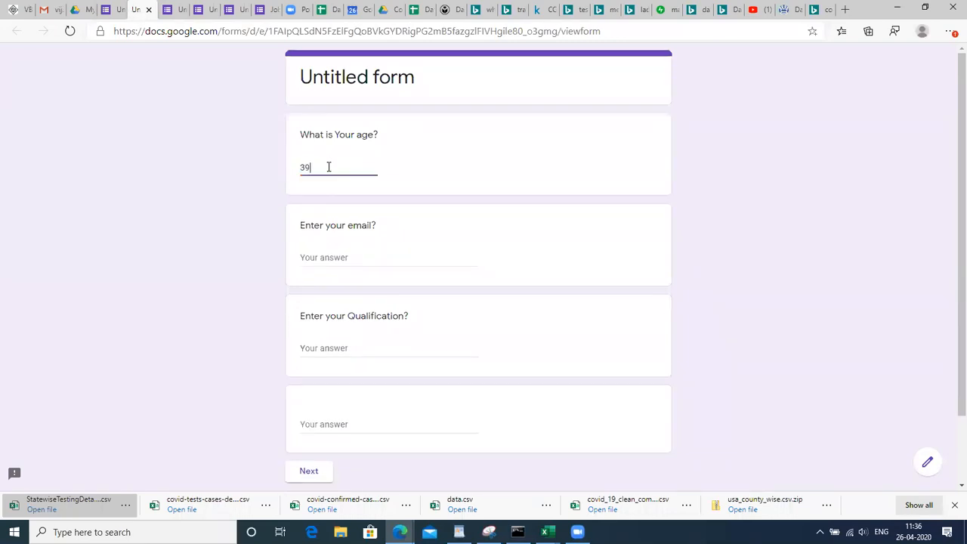
{"action": "key", "text": "BackSpace"}
{"action": "type", "text": "0"}
Test the email answer with 'fdctyjgkyu', then replace it with a valid email address
{"action": "left_click", "coordinate": [317, 250]}
{"action": "type", "text": "fdctyjgkyu"}
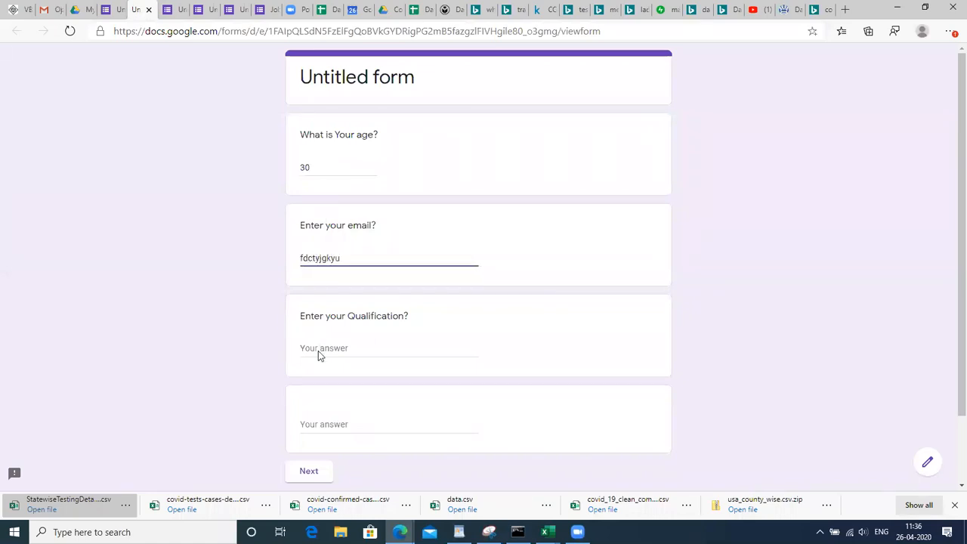
{"action": "left_click", "coordinate": [319, 350]}
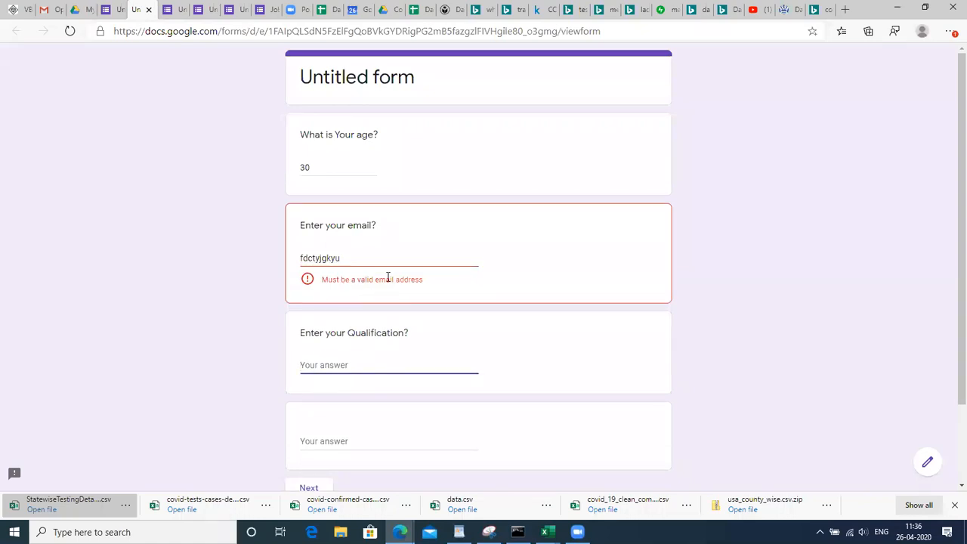
{"action": "double_click", "coordinate": [327, 258]}
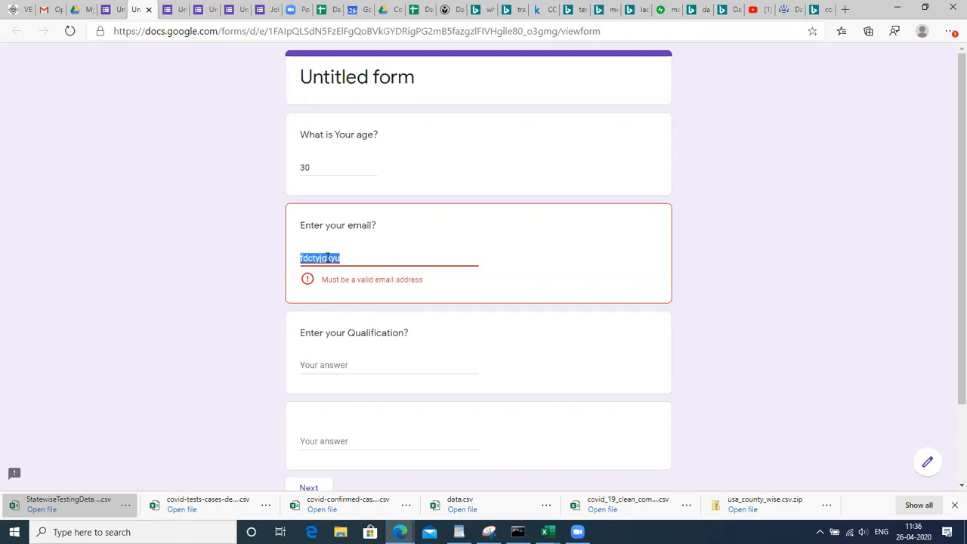
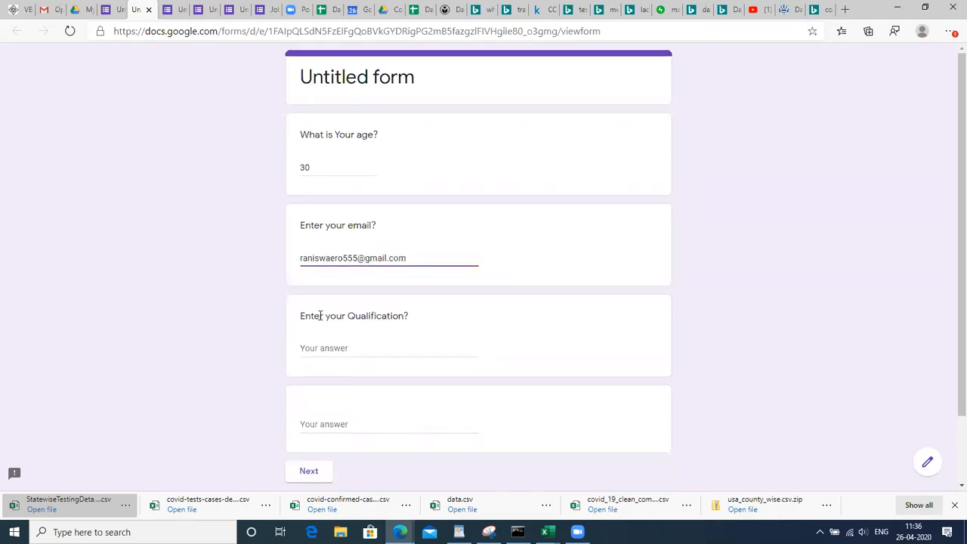
Test the Qualification answer with 'bsc', correct it to a B.Sc(M.Z.C) answer, and continue
{"action": "left_click", "coordinate": [318, 331]}
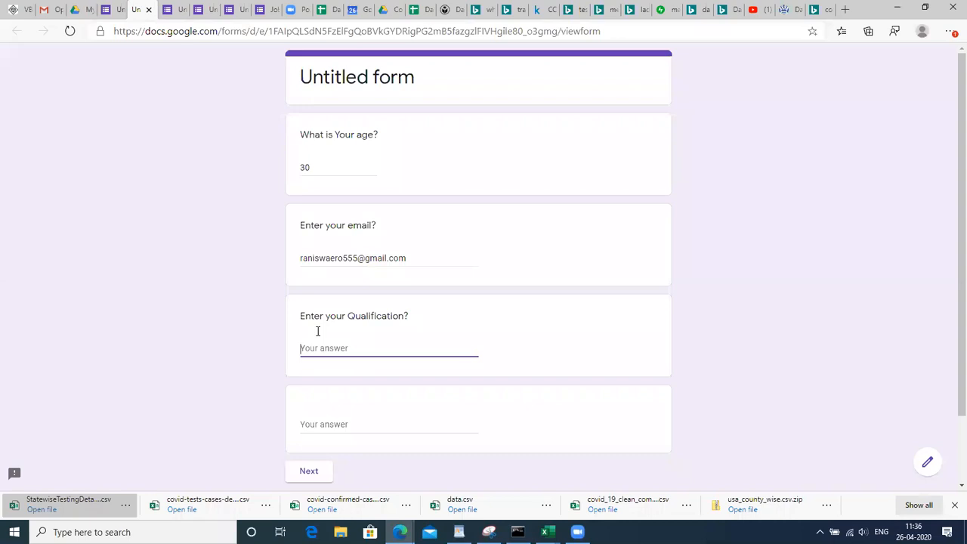
{"action": "type", "text": "bsc"}
{"action": "left_click", "coordinate": [317, 434]}
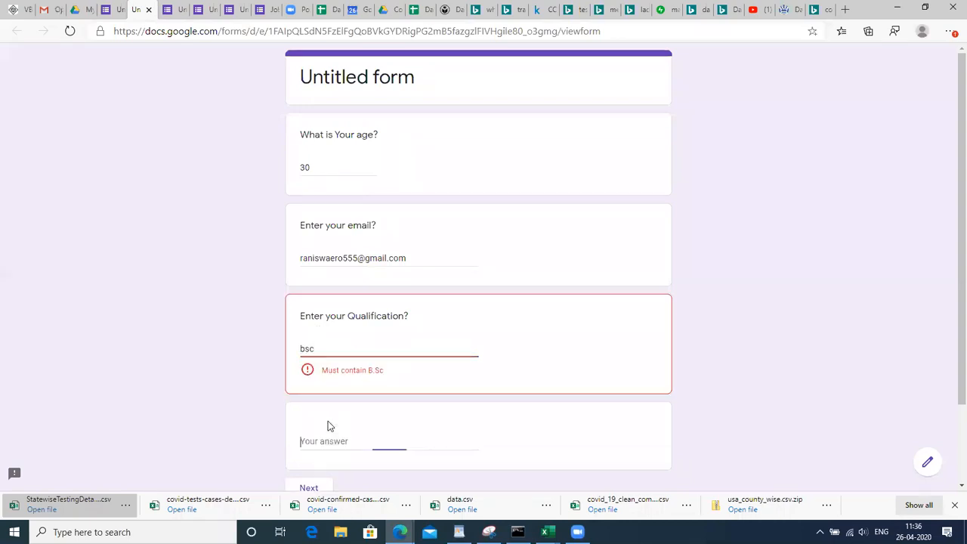
{"action": "double_click", "coordinate": [316, 350]}
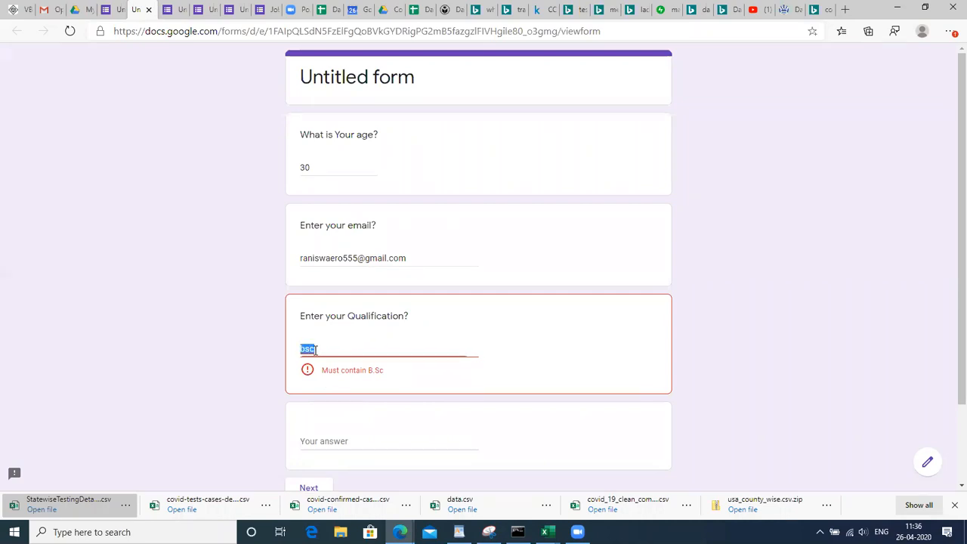
{"action": "type", "text": "B.sc"}
{"action": "key", "text": "BackSpace"}
{"action": "key", "text": "BackSpace"}
{"action": "type", "text": "Sc"}
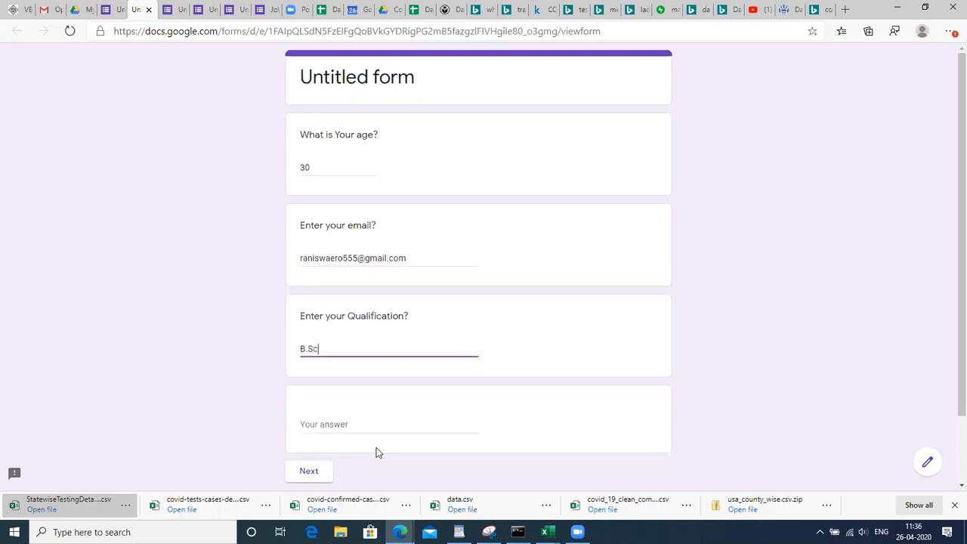
{"action": "type", "text": "(M.Z.C"}
{"action": "key", "text": "BackSpace"}
{"action": "type", "text": ")"}
{"action": "left_click", "coordinate": [371, 424]}
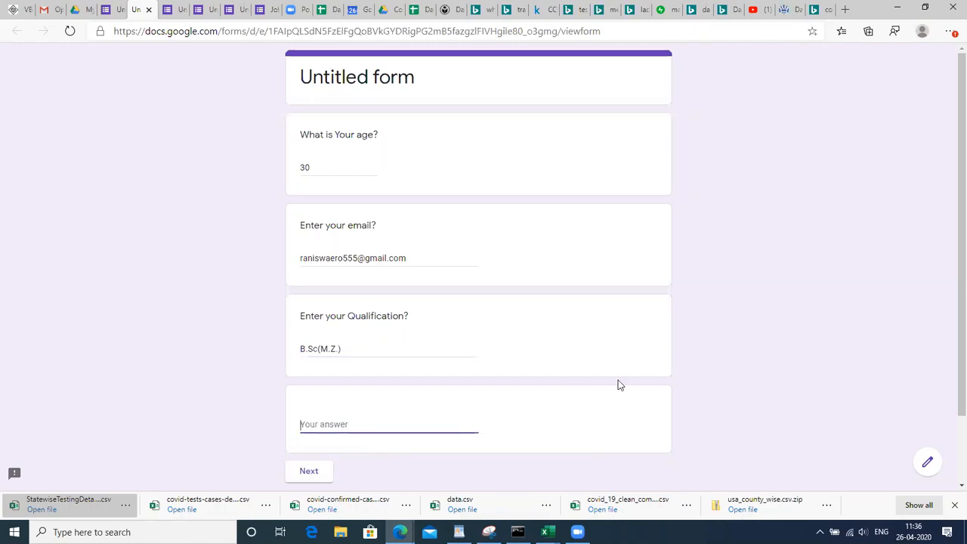
{"action": "left_click_drag", "start_coordinate": [960, 355], "coordinate": [951, 372]}
{"action": "left_click", "coordinate": [309, 466]}
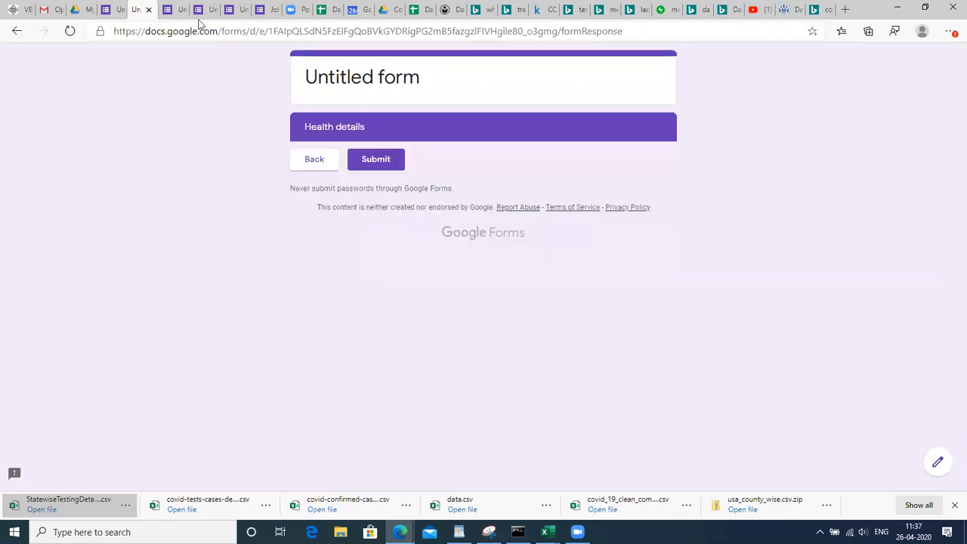
Enter 'GCFCJYGJ' as the age to show the between 20 and 60 error
{"action": "left_click", "coordinate": [316, 166]}
{"action": "double_click", "coordinate": [323, 164]}
{"action": "key", "text": "BackSpace"}
{"action": "type", "text": "GCFCJYGJ"}
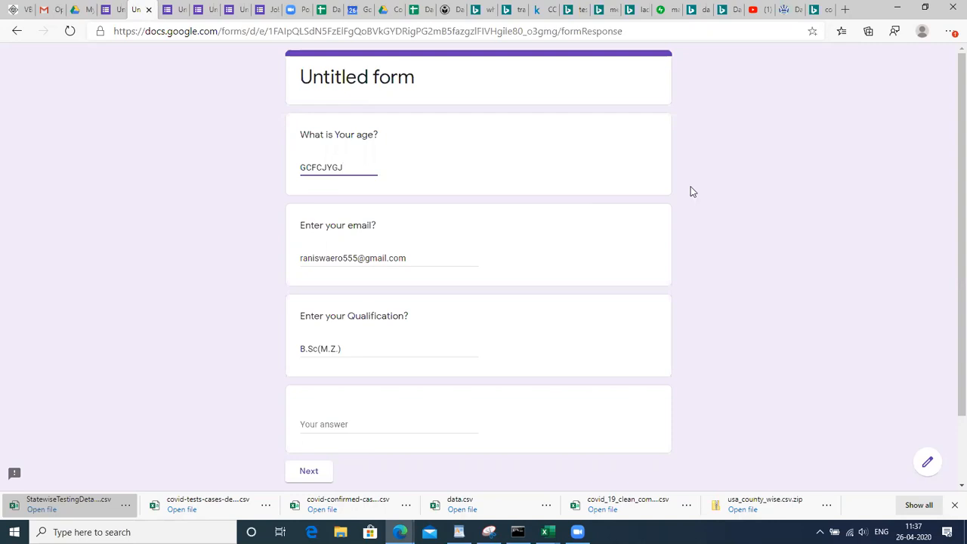
{"action": "left_click", "coordinate": [433, 255]}
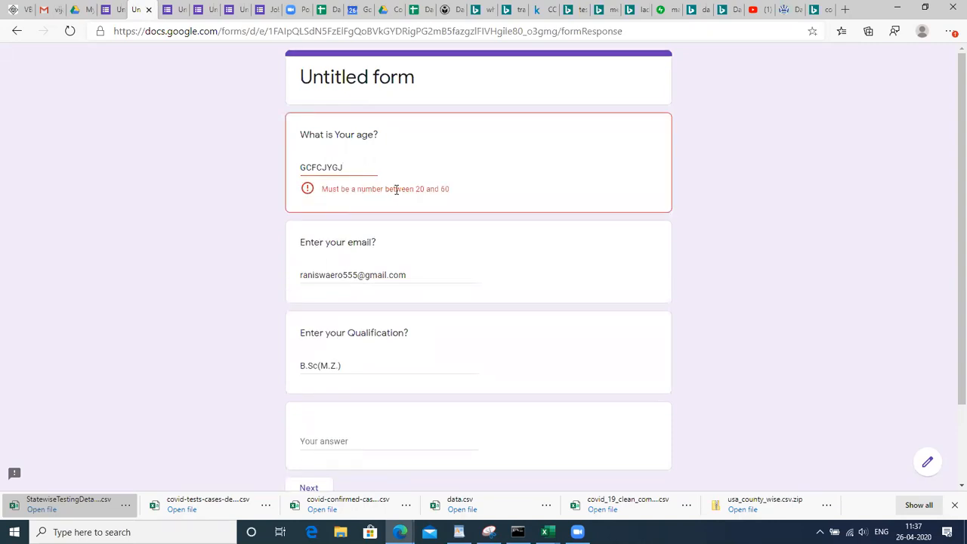
{"action": "triple_click", "coordinate": [396, 190]}
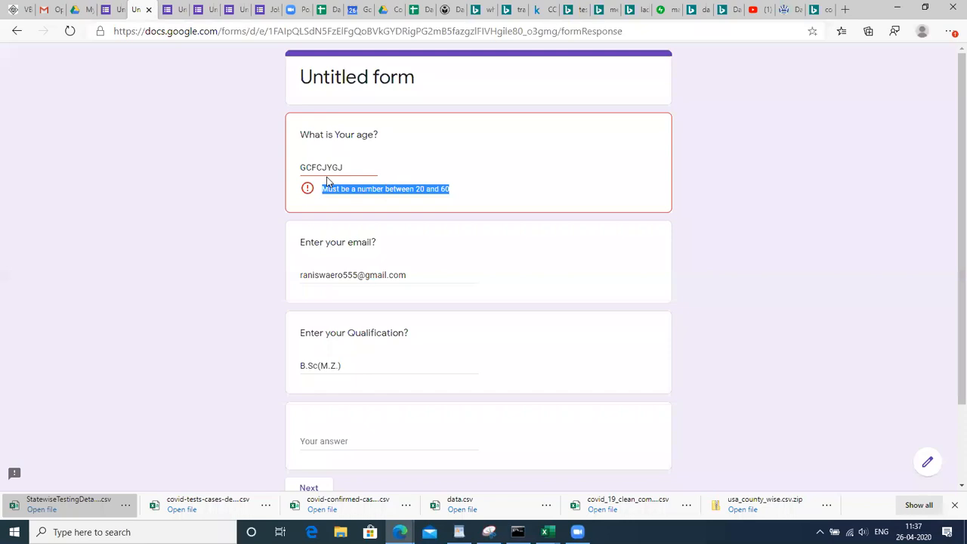
{"action": "left_click", "coordinate": [112, 14]}
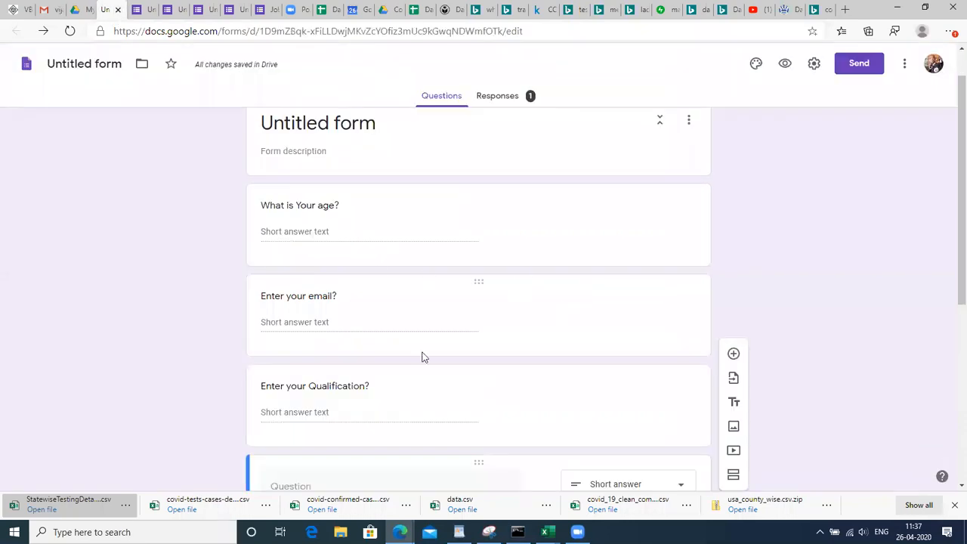
Set the age question's custom error text to 'Please enter age between 20 and 60'
{"action": "left_click", "coordinate": [387, 227]}
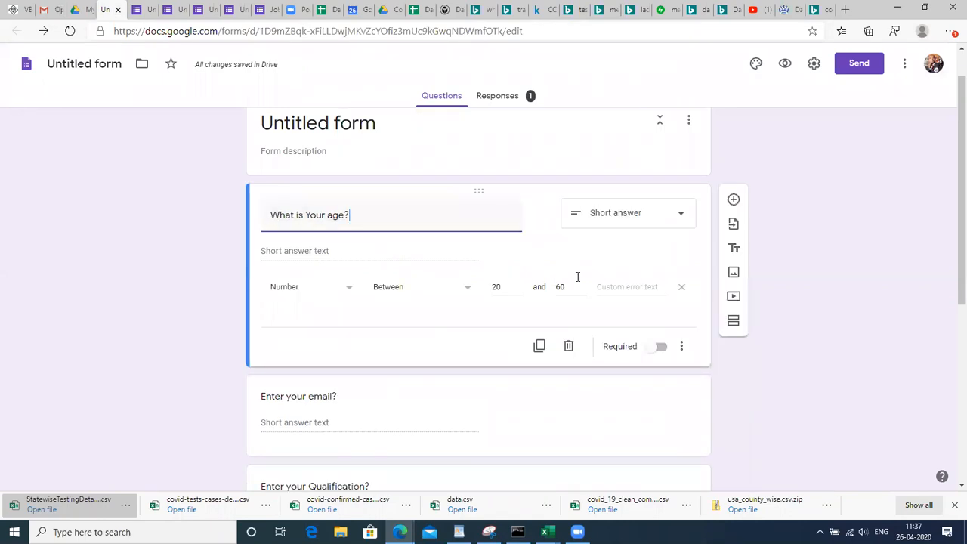
{"action": "left_click", "coordinate": [616, 286]}
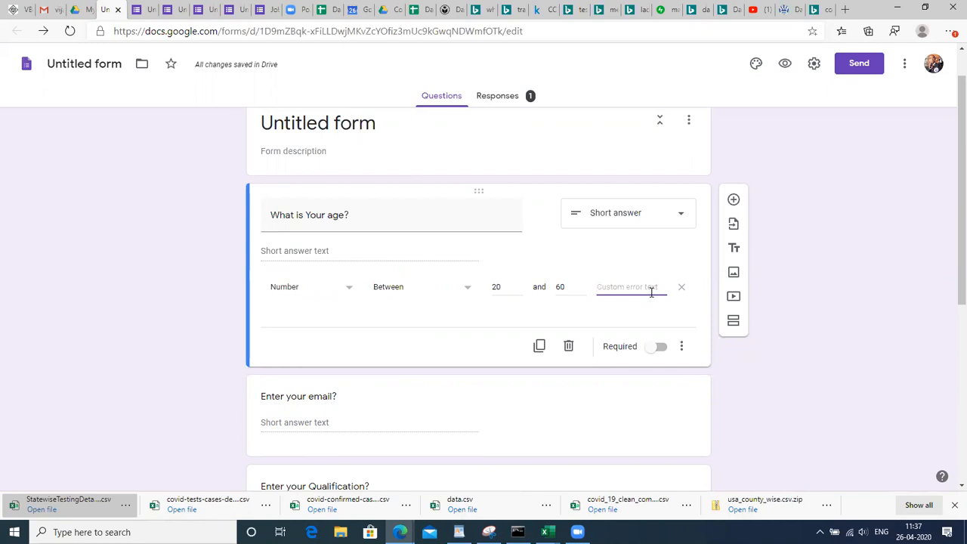
{"action": "type", "text": "Pleasew"}
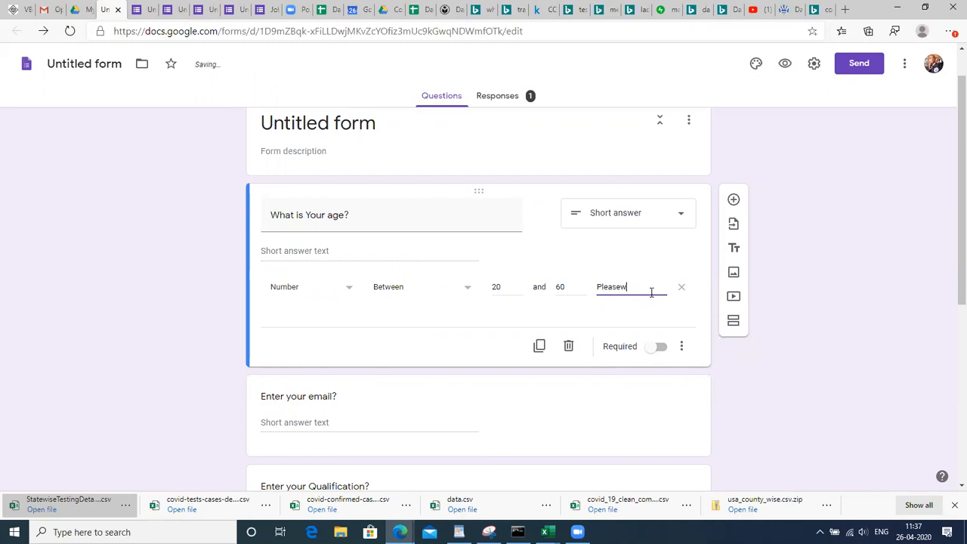
{"action": "key", "text": "BackSpace"}
{"action": "type", "text": "ent"}
{"action": "type", "text": "er"}
{"action": "type", "text": " age"}
{"action": "type", "text": " between"}
{"action": "type", "text": " 20 and"}
{"action": "type", "text": " 60"}
{"action": "left_click", "coordinate": [844, 384]}
{"action": "scroll", "coordinate": [948, 227], "scroll_direction": "down", "scroll_amount": 2}
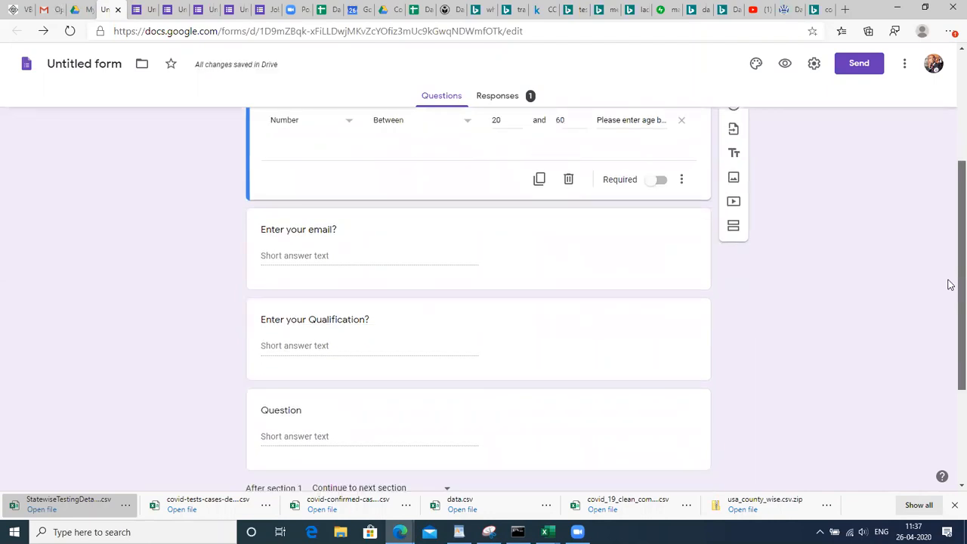
{"action": "scroll", "coordinate": [950, 297], "scroll_direction": "down", "scroll_amount": 1}
{"action": "left_click", "coordinate": [557, 201]}
{"action": "left_click", "coordinate": [559, 205]}
{"action": "type", "text": "Please enter "}
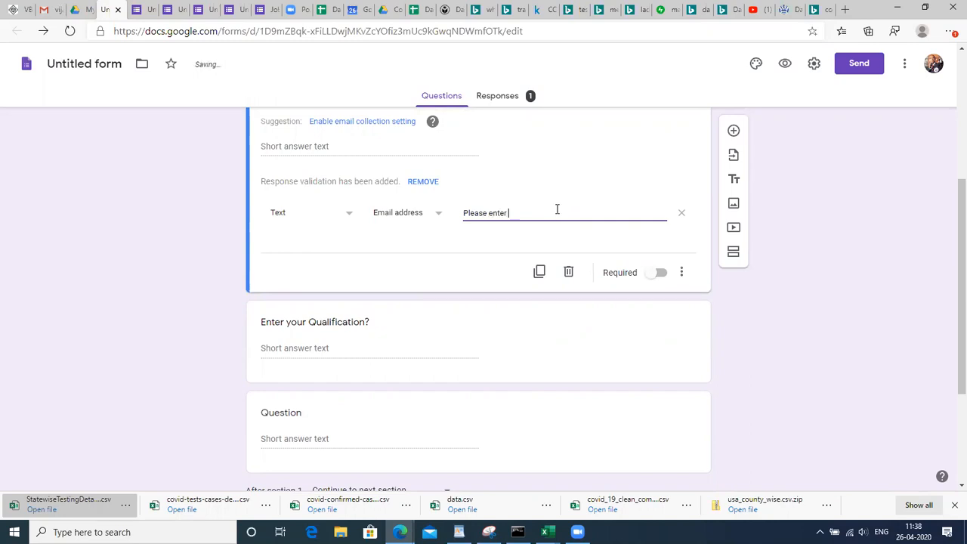
{"action": "type", "text": "your email(xxxxxxxx"}
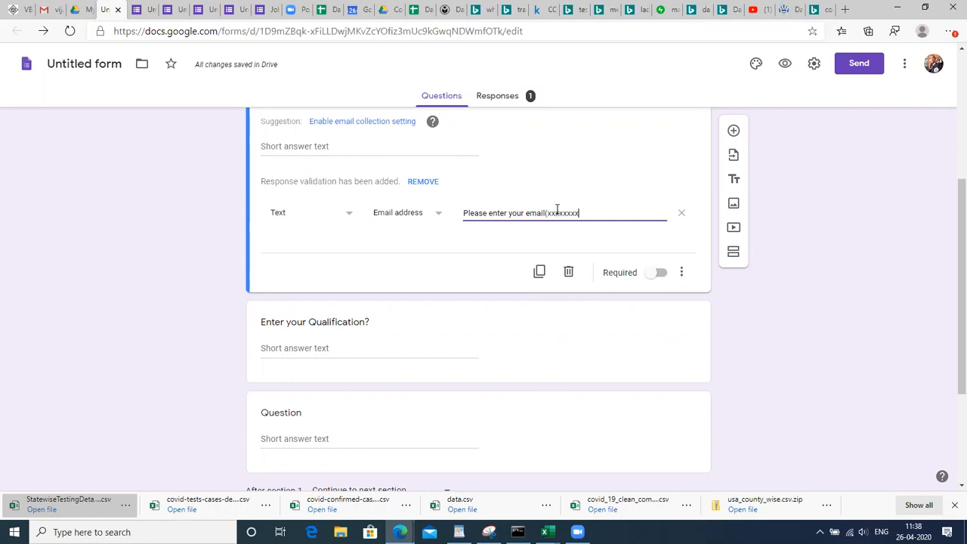
{"action": "type", "text": "@gmail.com"}
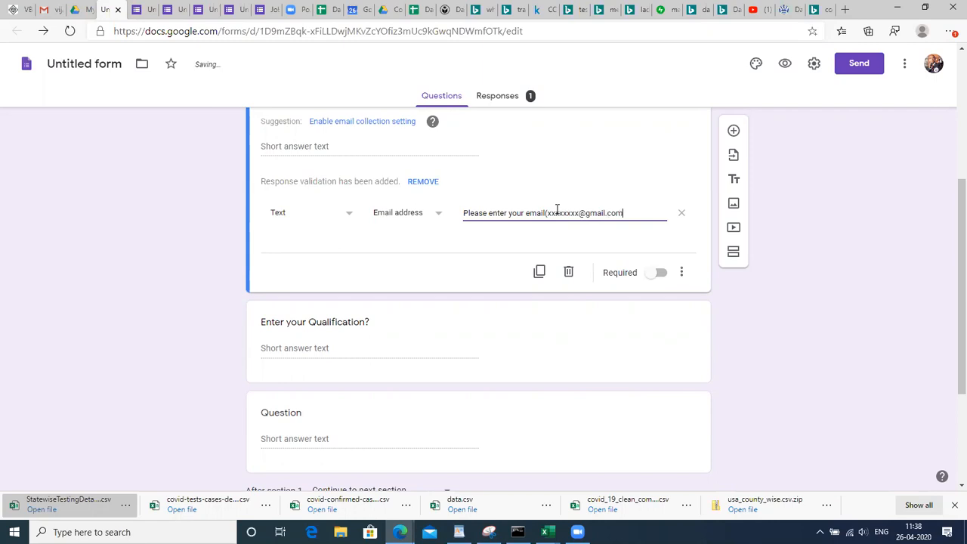
Edit the message to add an 'Ex:' label, an abc example address and a closing bracket
{"action": "left_click", "coordinate": [549, 214]}
{"action": "type", "text": "Ex"}
{"action": "key", "text": "BackSpace"}
{"action": "type", "text": ":"}
{"action": "key", "text": "shift+Left"}
{"action": "key", "text": "shift+Left"}
{"action": "key", "text": "shift+Left"}
{"action": "key", "text": "shift+Left"}
{"action": "key", "text": "shift+Left"}
{"action": "key", "text": "shift+Left"}
{"action": "key", "text": "shift+Left"}
{"action": "key", "text": "shift+Left"}
{"action": "type", "text": "abc"}
{"action": "left_click", "coordinate": [557, 216]}
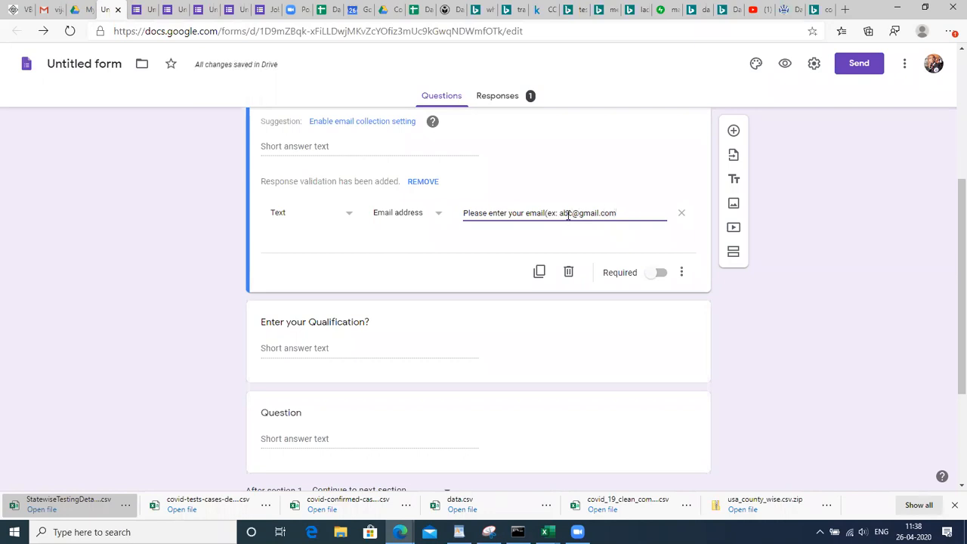
{"action": "type", "text": ")"}
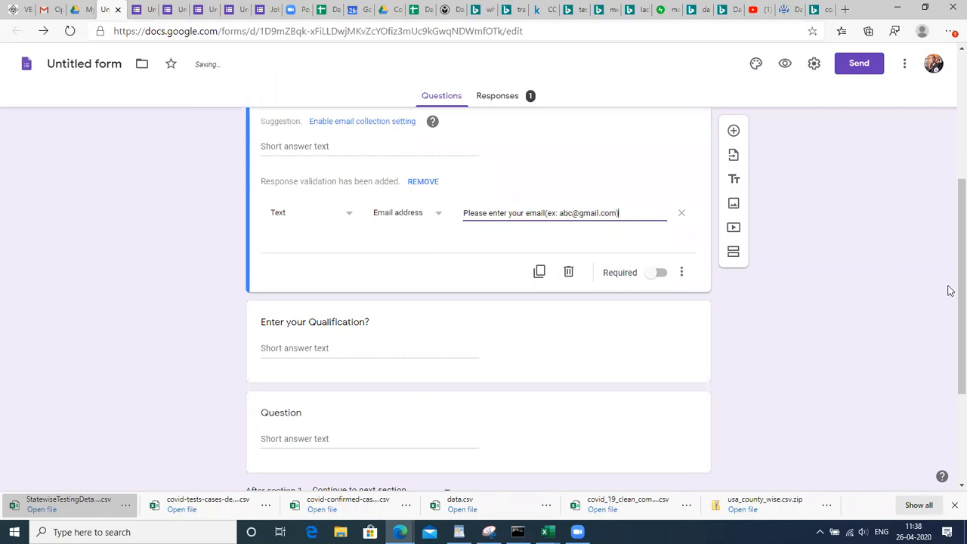
{"action": "scroll", "coordinate": [949, 325], "scroll_direction": "down", "scroll_amount": 3}
{"action": "scroll", "coordinate": [948, 334], "scroll_direction": "up", "scroll_amount": 3}
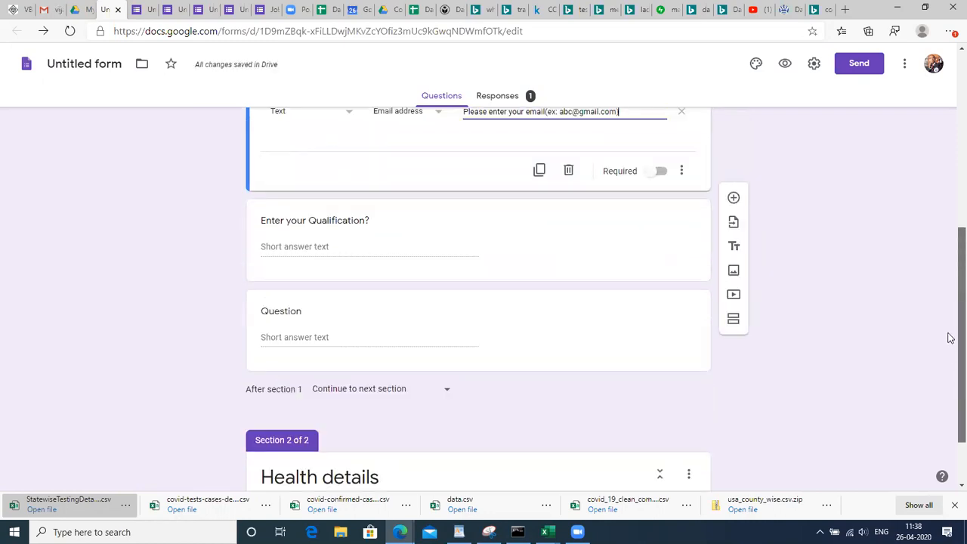
{"action": "scroll", "coordinate": [950, 303], "scroll_direction": "up", "scroll_amount": 1}
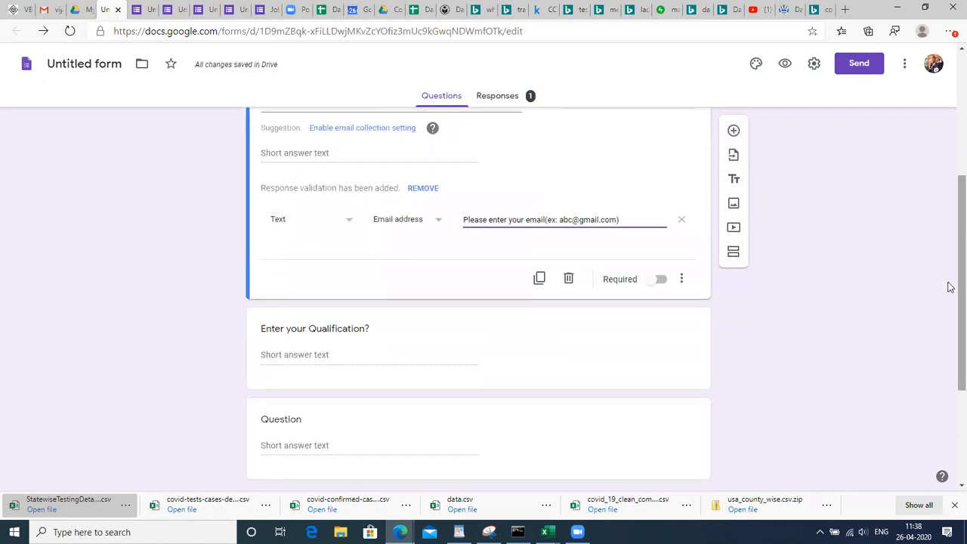
{"action": "scroll", "coordinate": [950, 211], "scroll_direction": "up", "scroll_amount": 3}
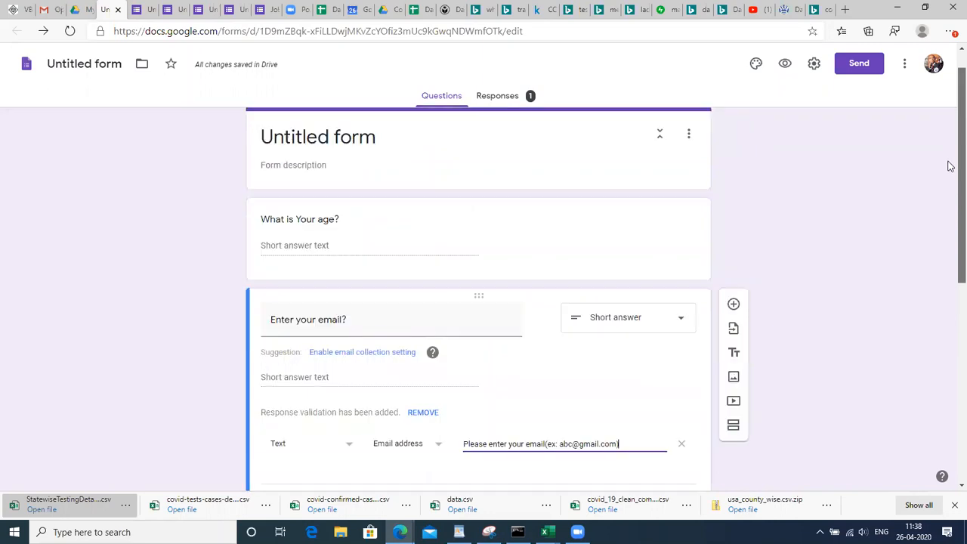
Preview the form and enter 'jdyusf' for age to trigger the custom age error message
{"action": "right_click", "coordinate": [948, 132]}
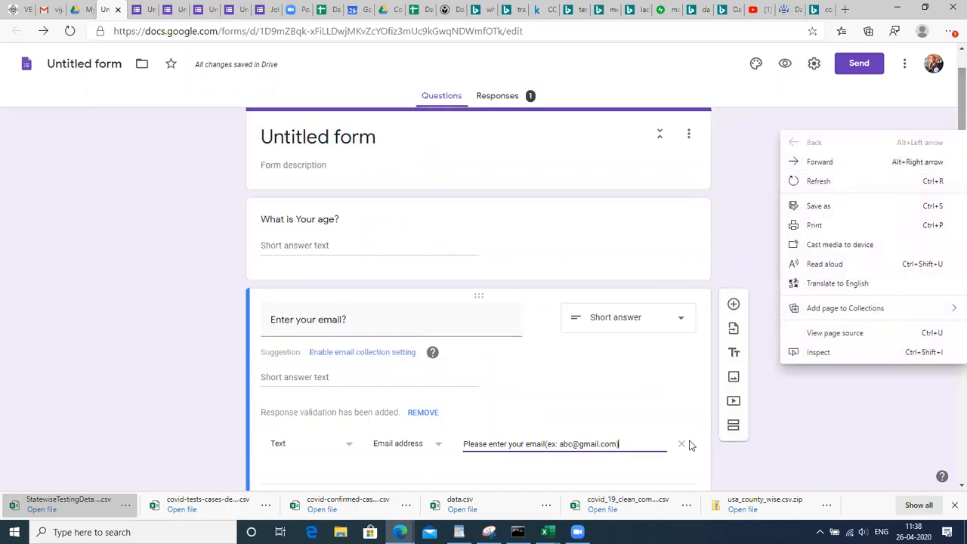
{"action": "left_click", "coordinate": [749, 161]}
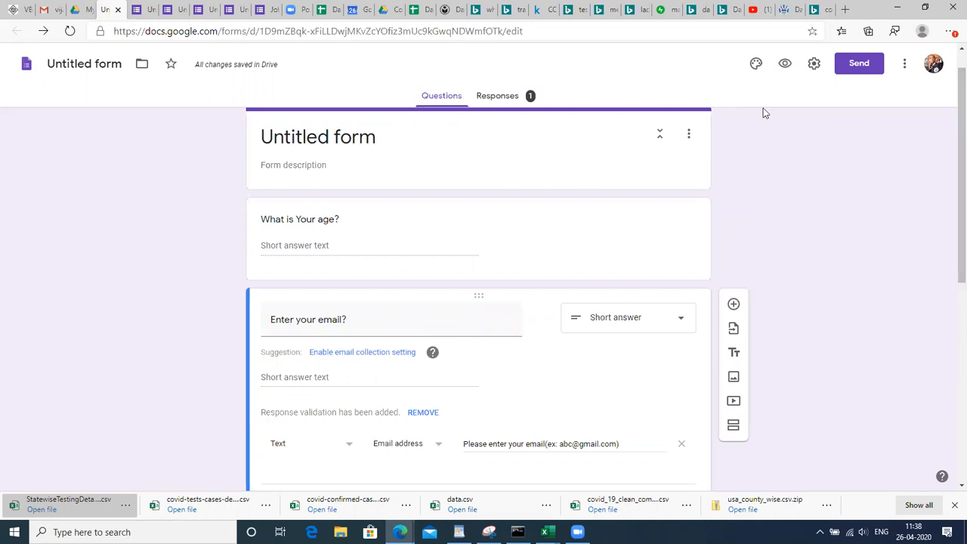
{"action": "left_click", "coordinate": [785, 65]}
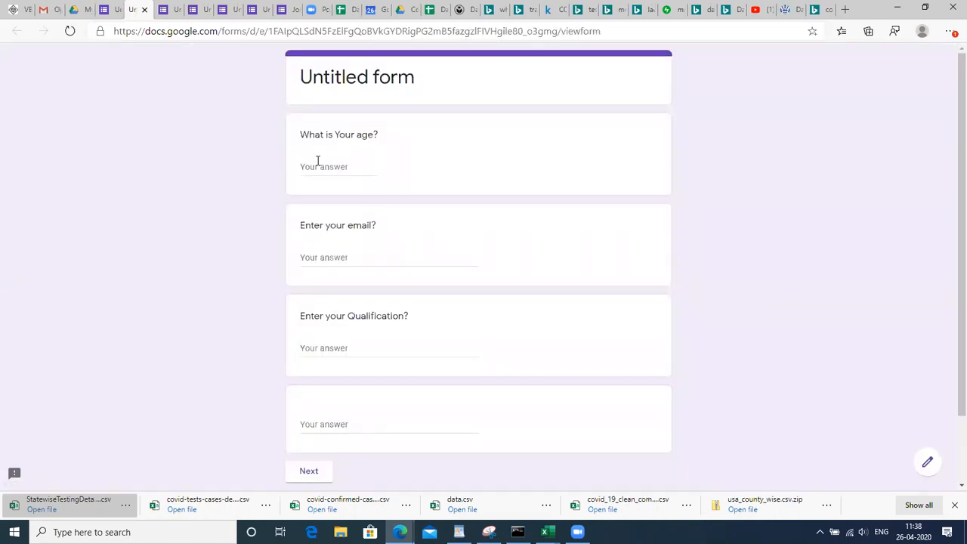
{"action": "left_click", "coordinate": [323, 168]}
{"action": "type", "text": "jdyusf"}
{"action": "left_click", "coordinate": [382, 202]}
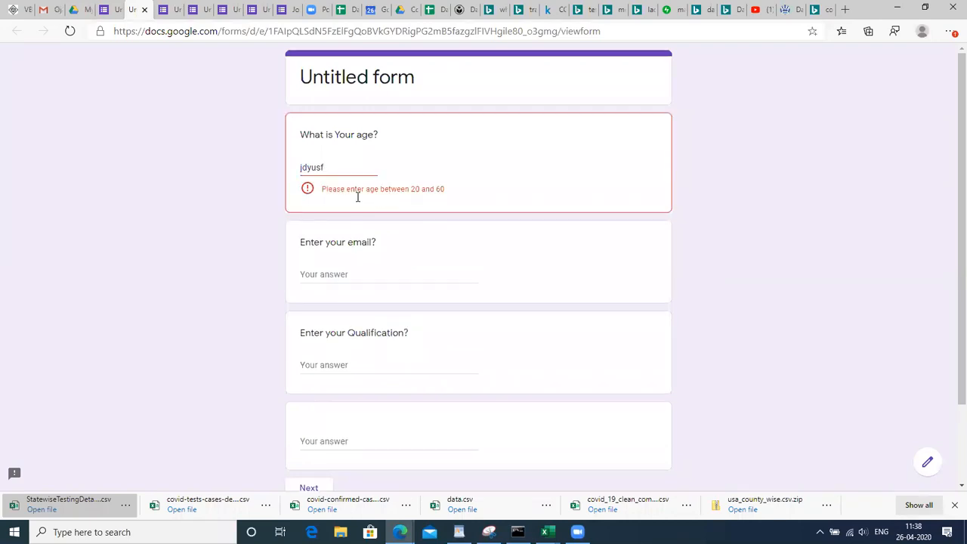
{"action": "triple_click", "coordinate": [366, 192]}
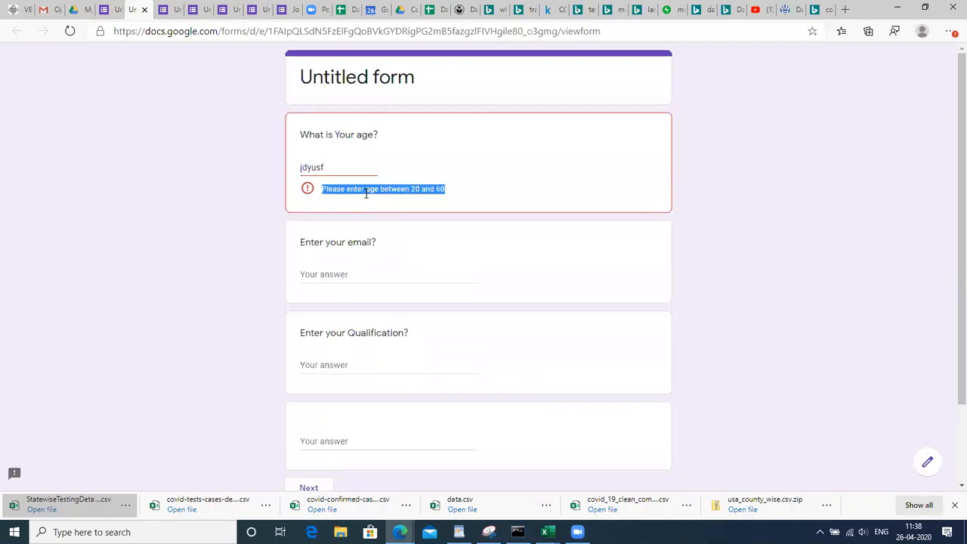
Enter 'sd zkjfk' as the email to confirm its custom error message, then return to the editor
{"action": "left_click", "coordinate": [342, 274]}
{"action": "type", "text": "sd zkjfk"}
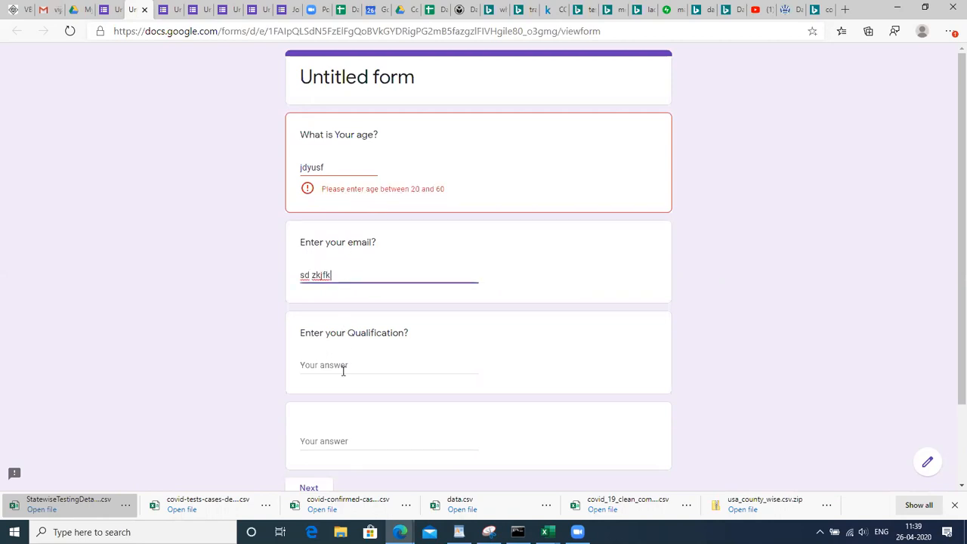
{"action": "left_click", "coordinate": [342, 369]}
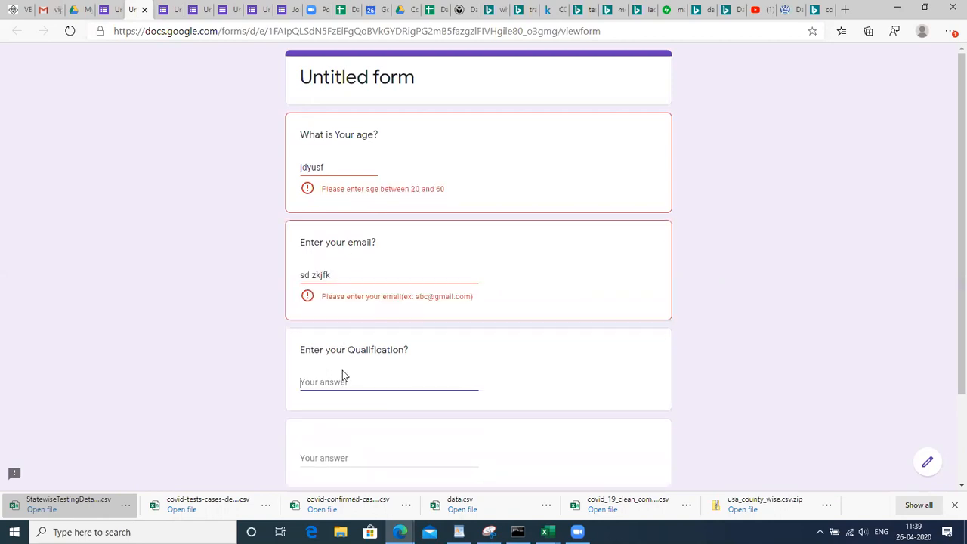
{"action": "double_click", "coordinate": [433, 296]}
{"action": "left_click", "coordinate": [106, 11]}
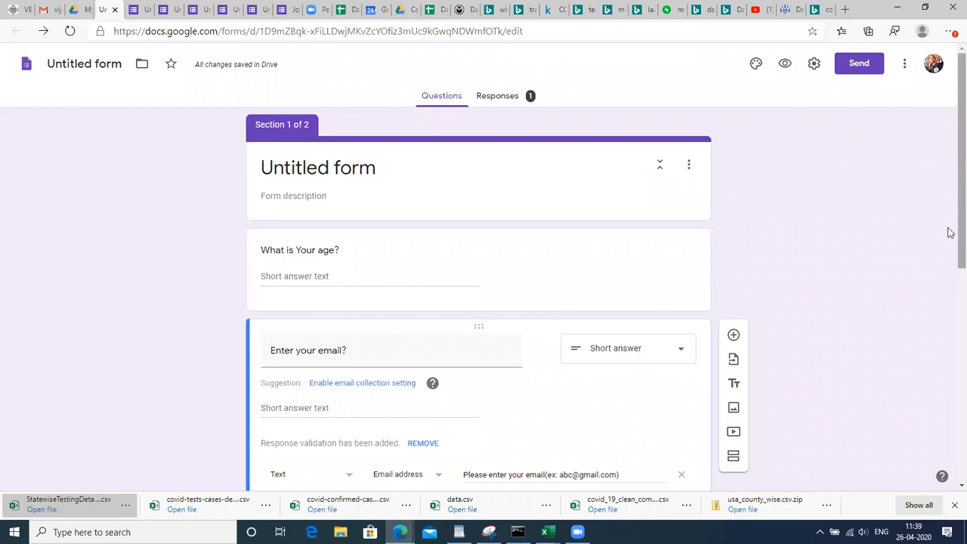
Reset the email question's response validation to a blank Number rule and open the validation-type list
{"action": "scroll", "coordinate": [950, 249], "scroll_direction": "down", "scroll_amount": 2}
{"action": "scroll", "coordinate": [951, 292], "scroll_direction": "down", "scroll_amount": 1}
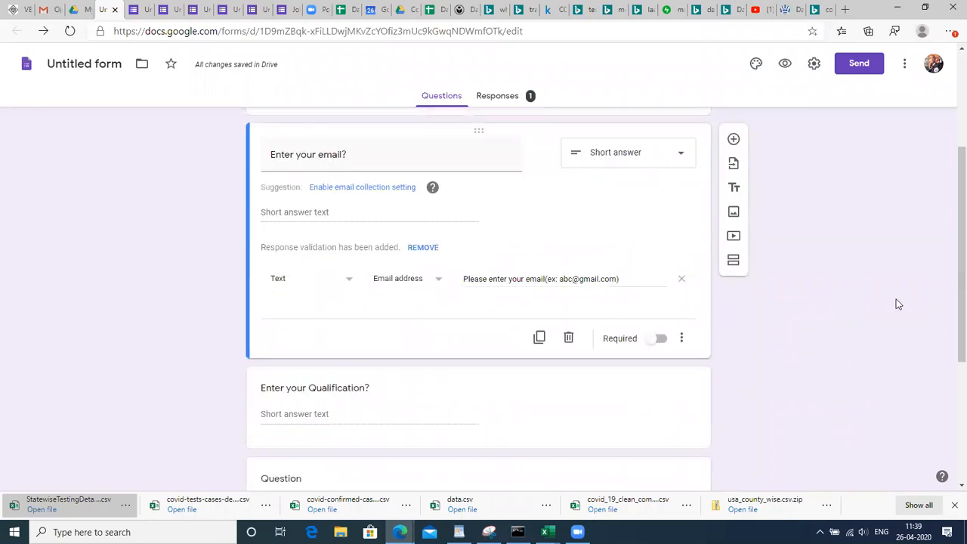
{"action": "left_click", "coordinate": [682, 338]}
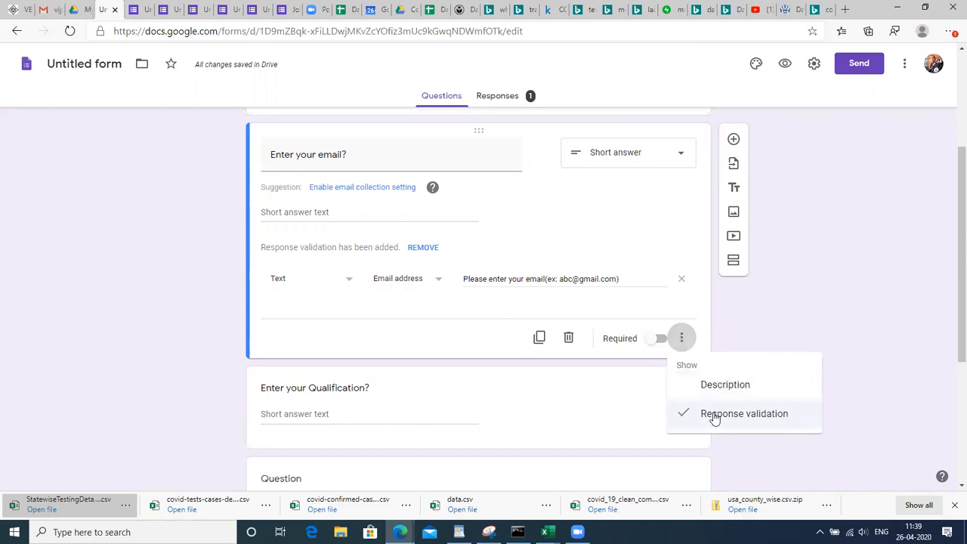
{"action": "left_click", "coordinate": [715, 413]}
{"action": "double_click", "coordinate": [715, 413]}
{"action": "left_click", "coordinate": [681, 274]}
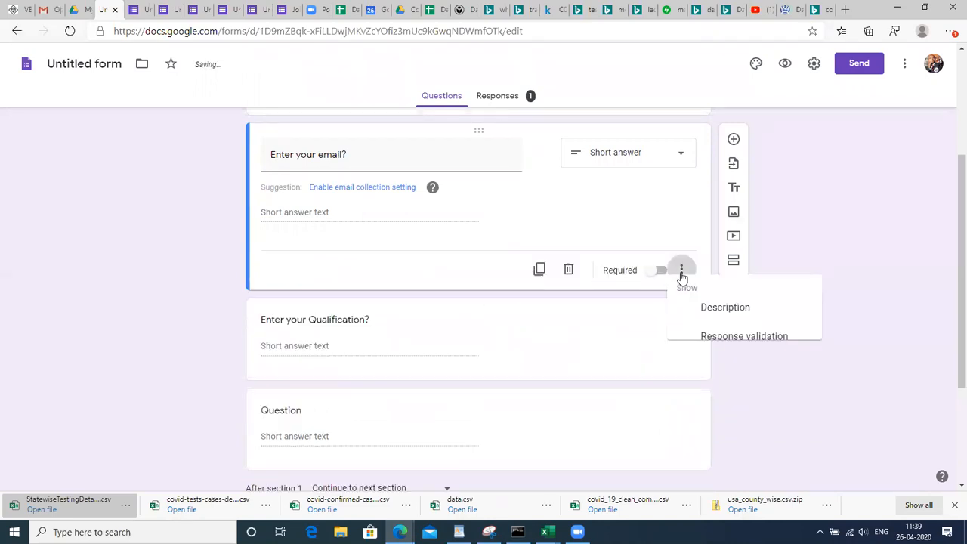
{"action": "left_click", "coordinate": [696, 344]}
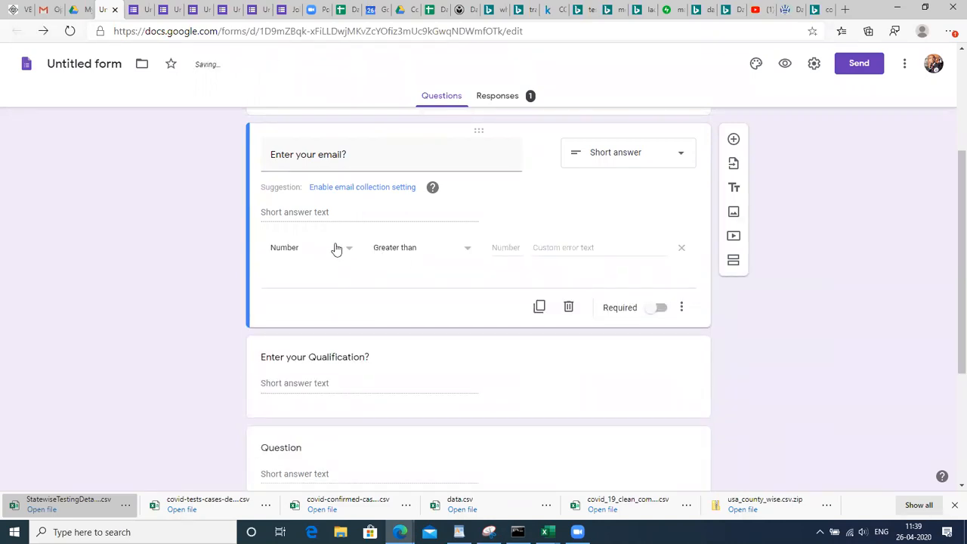
{"action": "left_click", "coordinate": [337, 250]}
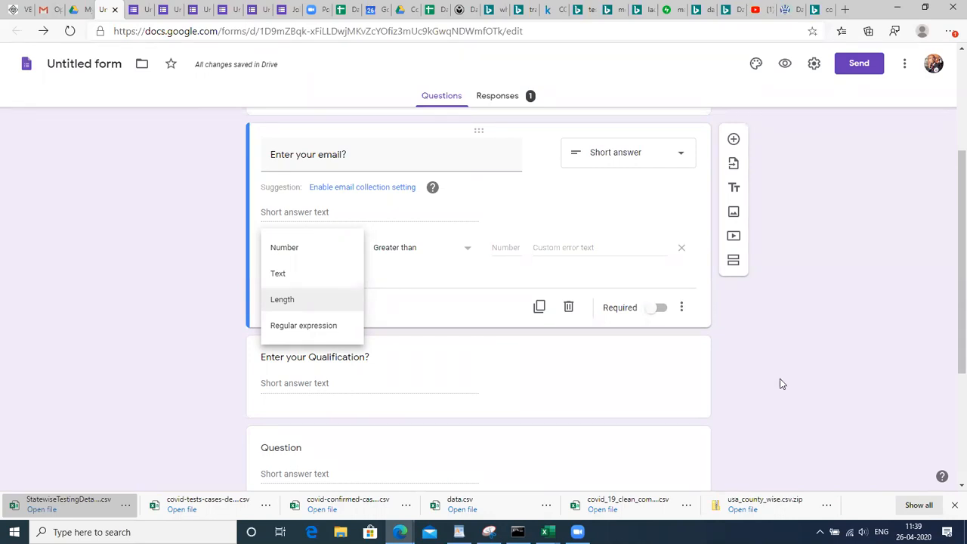
Dismiss the validation type list without changes and open the forms.gle link shared in the Gmail chat
{"action": "left_click", "coordinate": [819, 336]}
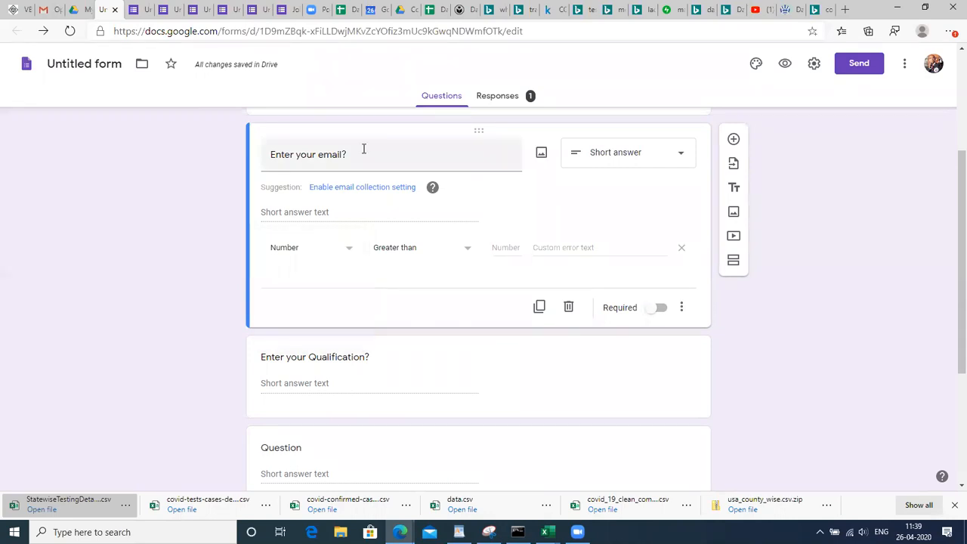
{"action": "left_click", "coordinate": [45, 9]}
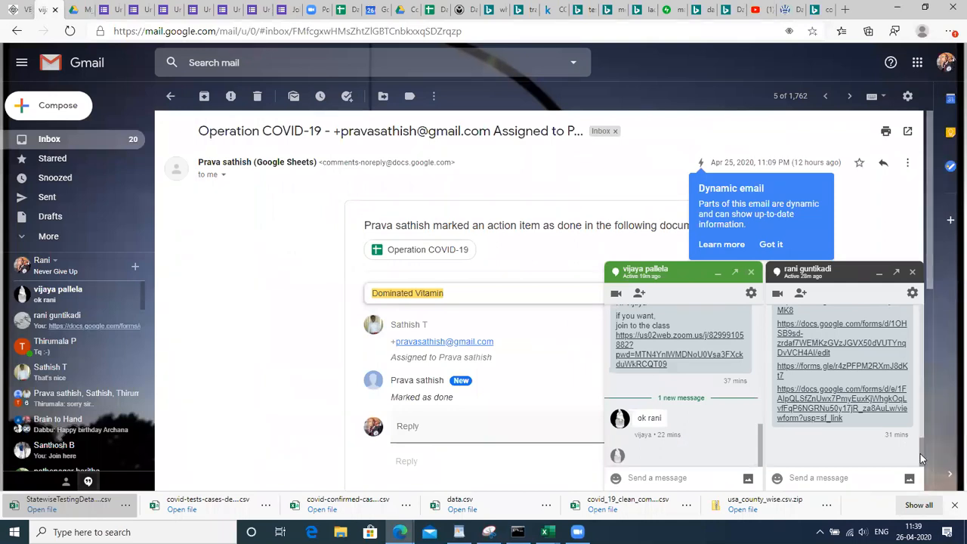
{"action": "scroll", "coordinate": [920, 453], "scroll_direction": "up", "scroll_amount": 2}
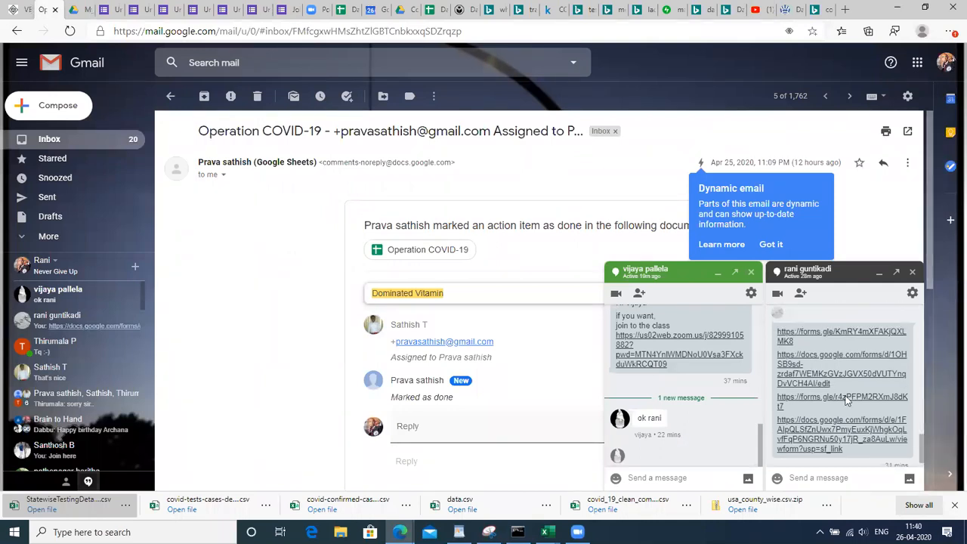
{"action": "left_click", "coordinate": [789, 341]}
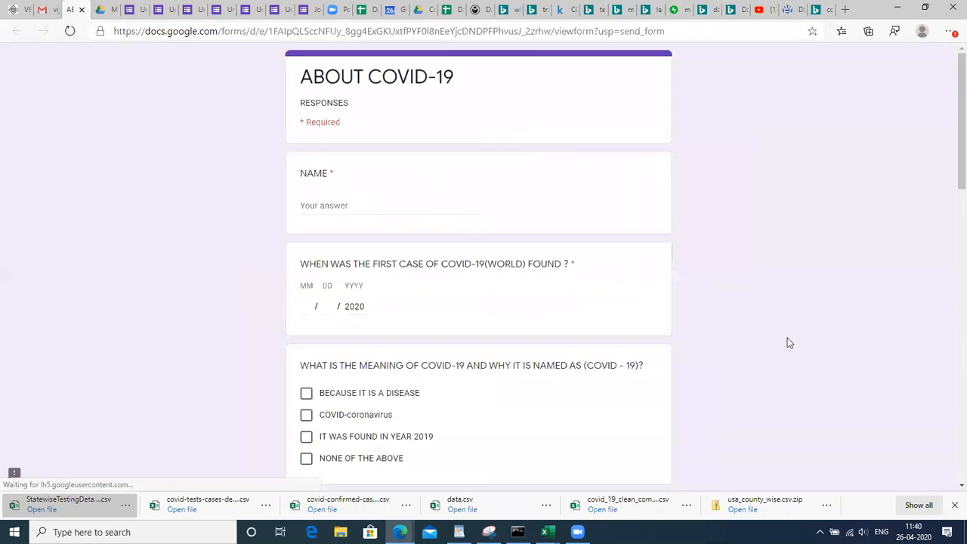
Enter a name in the NAME question and move on to the first-case date question
{"action": "left_click", "coordinate": [333, 206]}
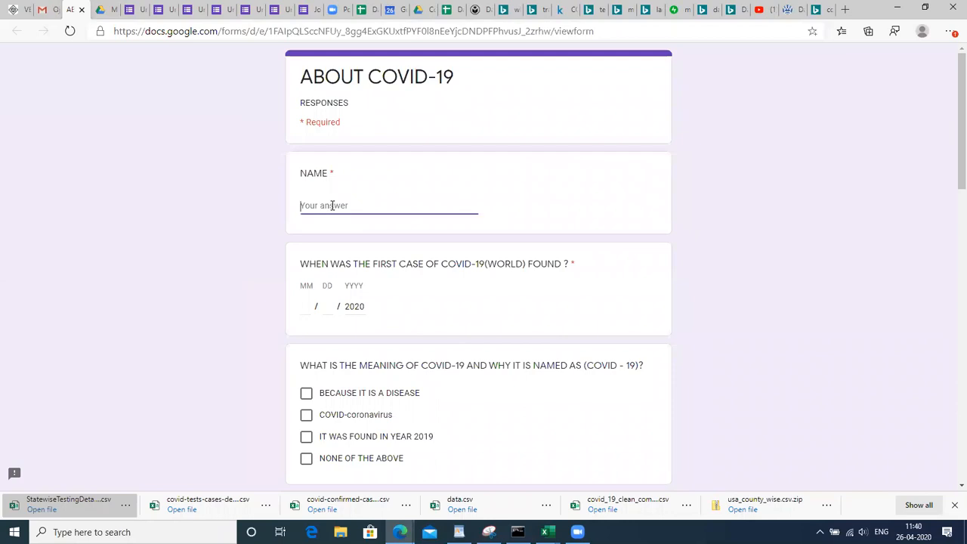
{"action": "type", "text": "rani"}
{"action": "left_click", "coordinate": [307, 307]}
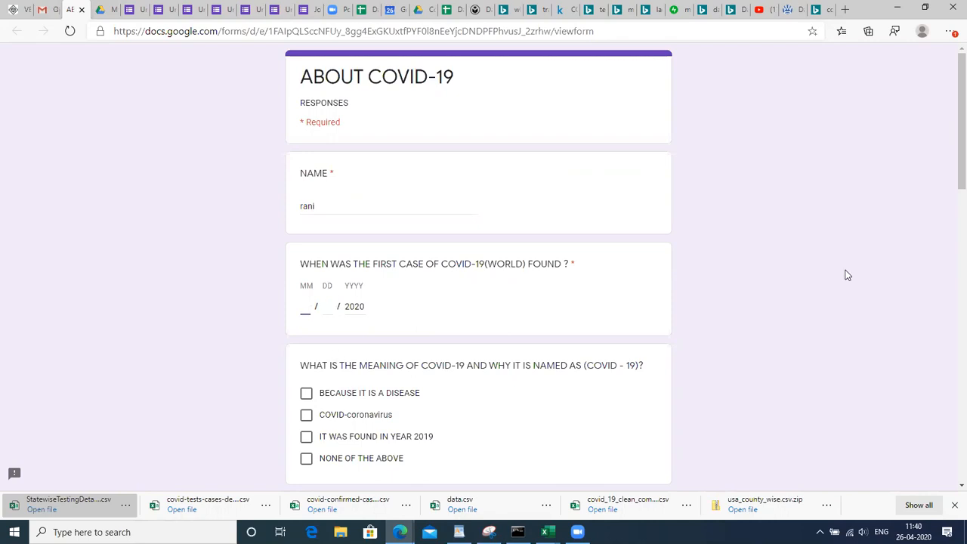
{"action": "left_click_drag", "start_coordinate": [950, 179], "coordinate": [951, 264]}
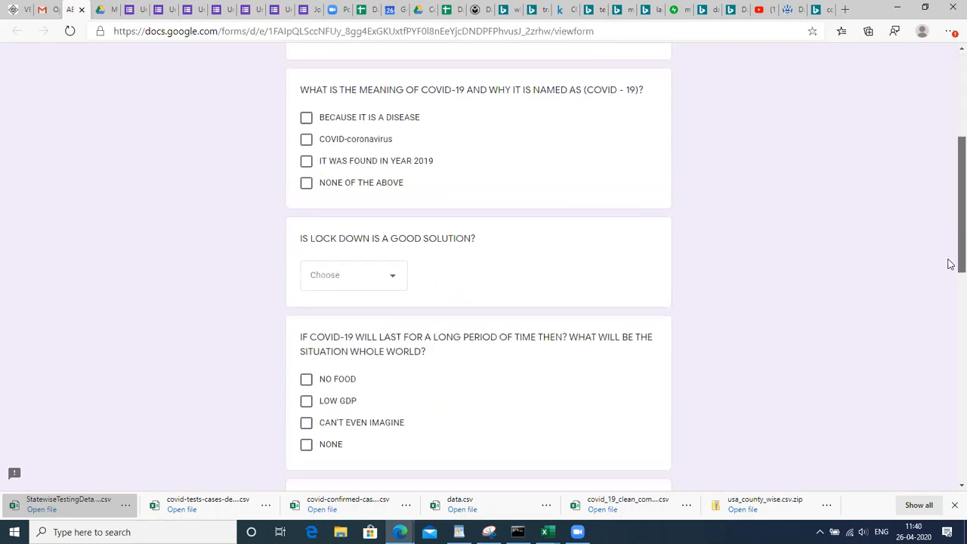
Answer the lockdown question with MANY NOT BE and tick NO FOOD and LOW GDP
{"action": "left_click", "coordinate": [397, 282]}
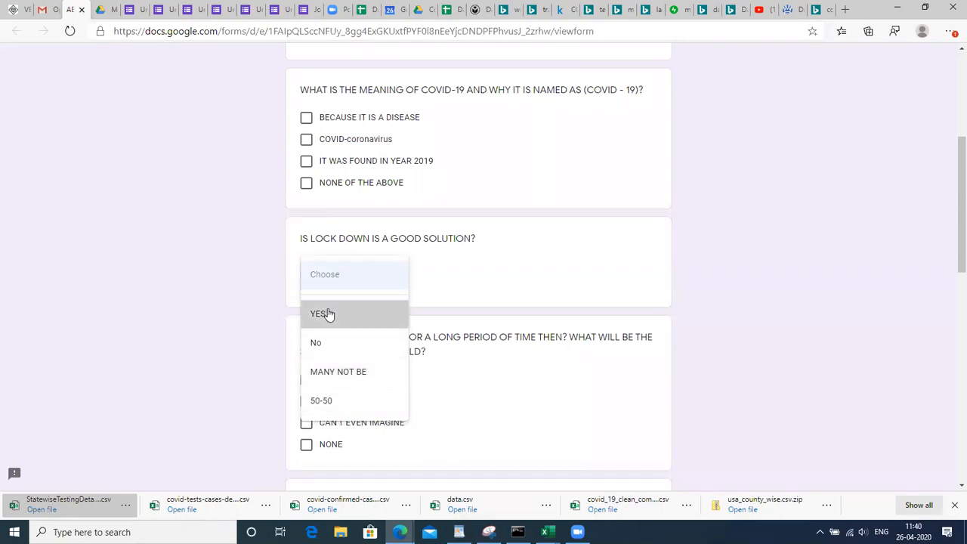
{"action": "left_click", "coordinate": [326, 314]}
{"action": "left_click", "coordinate": [306, 379]}
{"action": "left_click", "coordinate": [306, 401]}
{"action": "left_click", "coordinate": [371, 278]}
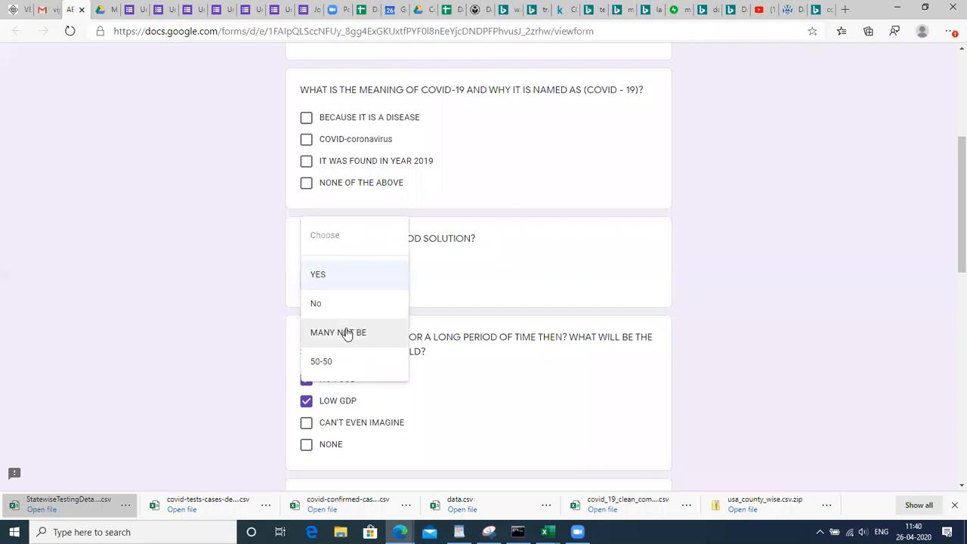
{"action": "left_click", "coordinate": [347, 333]}
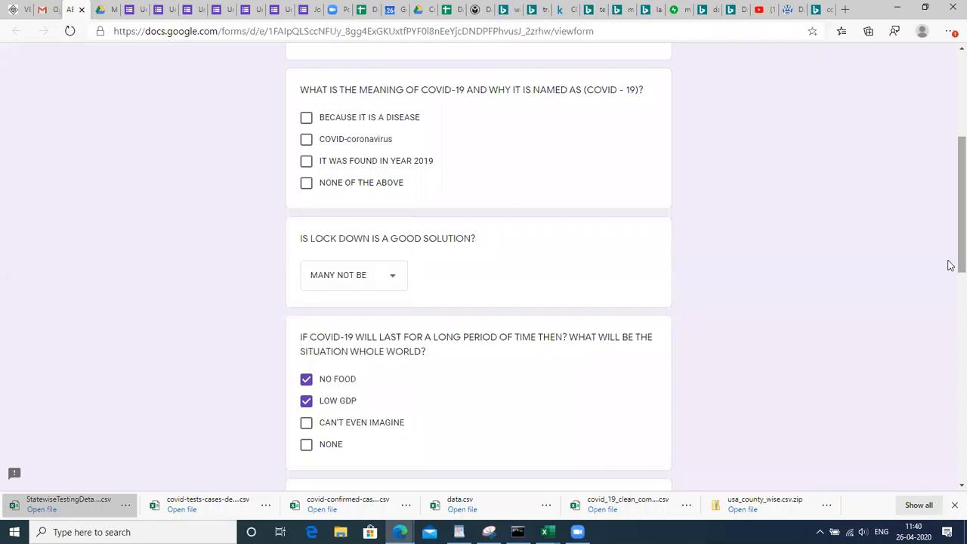
In the India-power question, place the YES answer under DUE TO LOCK DOWN
{"action": "scroll", "coordinate": [951, 233], "scroll_direction": "up", "scroll_amount": 1}
{"action": "scroll", "coordinate": [951, 223], "scroll_direction": "up", "scroll_amount": 2}
{"action": "scroll", "coordinate": [950, 221], "scroll_direction": "down", "scroll_amount": 1}
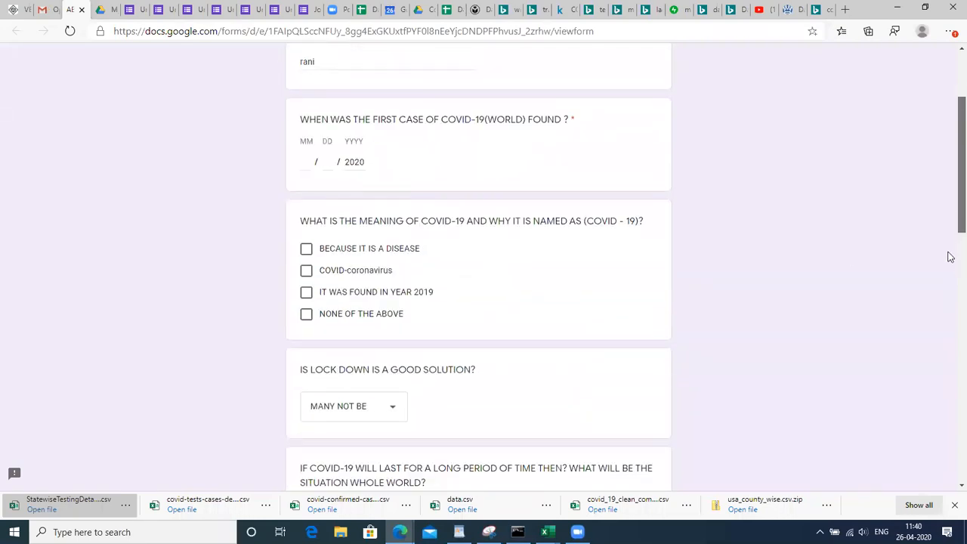
{"action": "scroll", "coordinate": [951, 287], "scroll_direction": "down", "scroll_amount": 3}
{"action": "scroll", "coordinate": [950, 312], "scroll_direction": "down", "scroll_amount": 2}
{"action": "scroll", "coordinate": [950, 347], "scroll_direction": "down", "scroll_amount": 3}
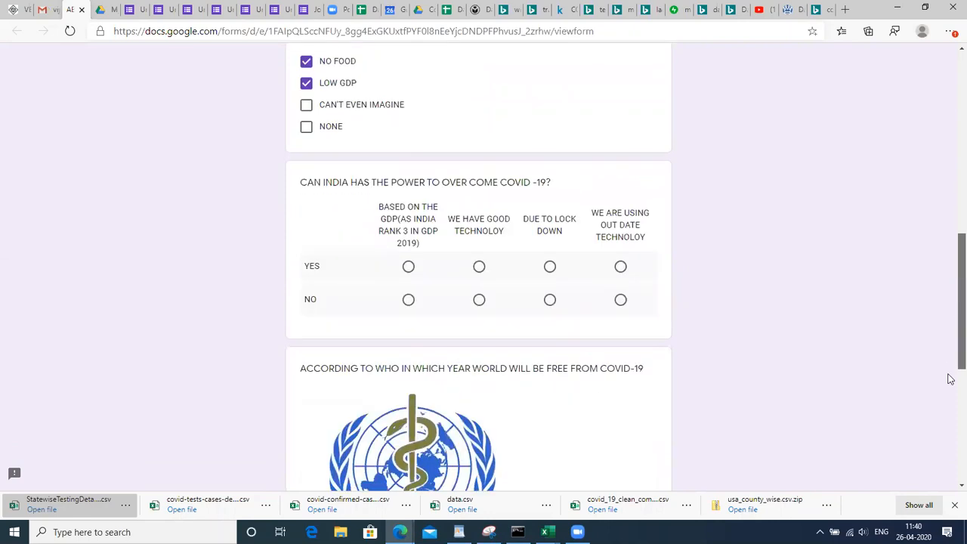
{"action": "scroll", "coordinate": [951, 387], "scroll_direction": "down", "scroll_amount": 1}
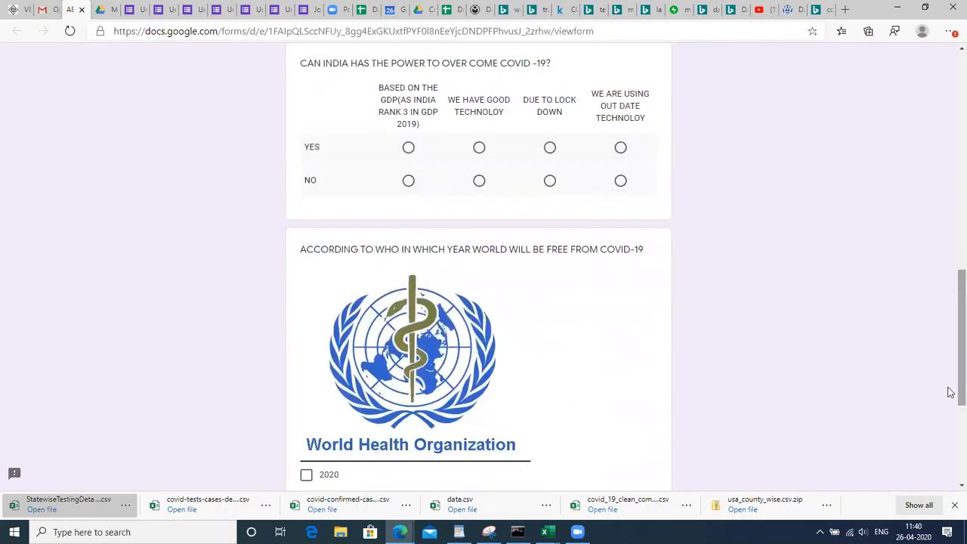
{"action": "left_click", "coordinate": [409, 149]}
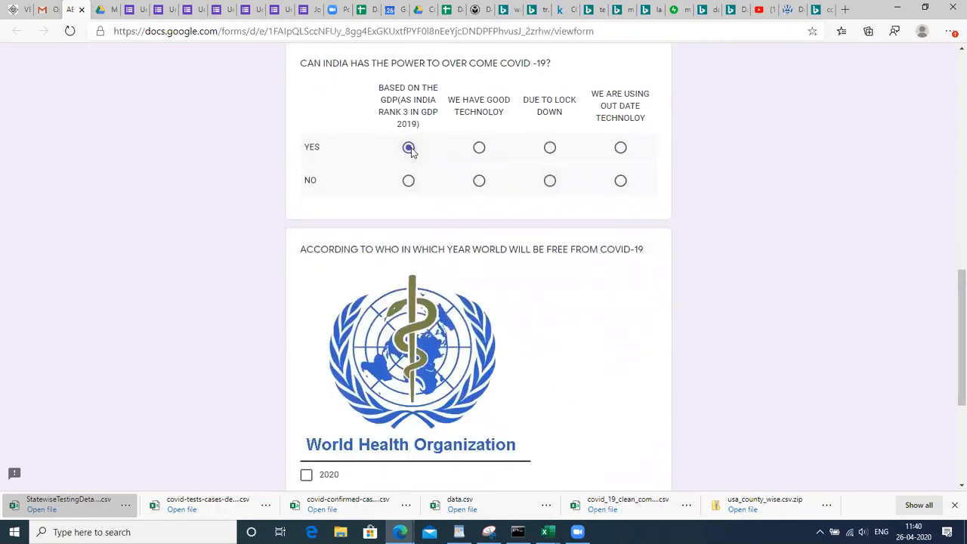
{"action": "left_click", "coordinate": [479, 149]}
{"action": "left_click", "coordinate": [549, 150]}
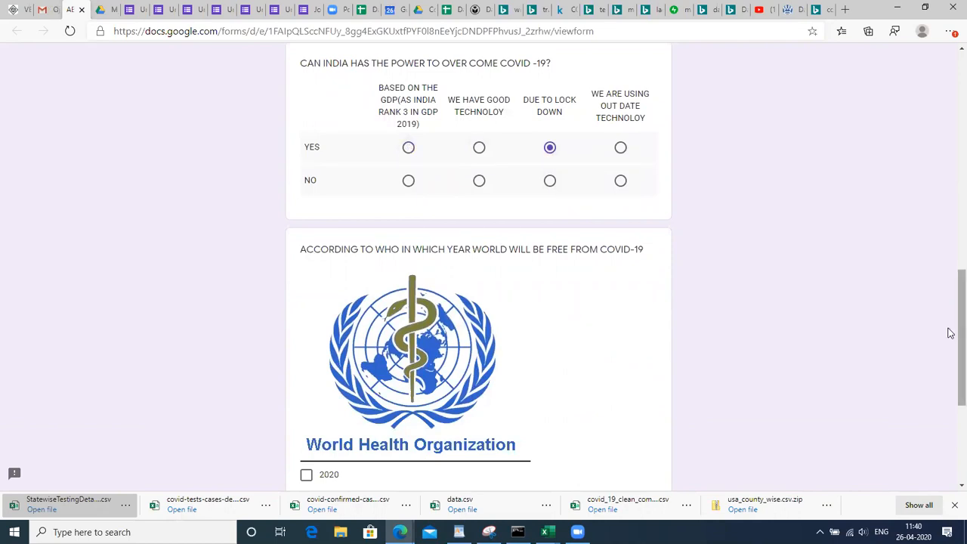
Scroll back up through the completed form without submitting, then go to Google Drive
{"action": "left_click_drag", "start_coordinate": [950, 333], "coordinate": [951, 396]}
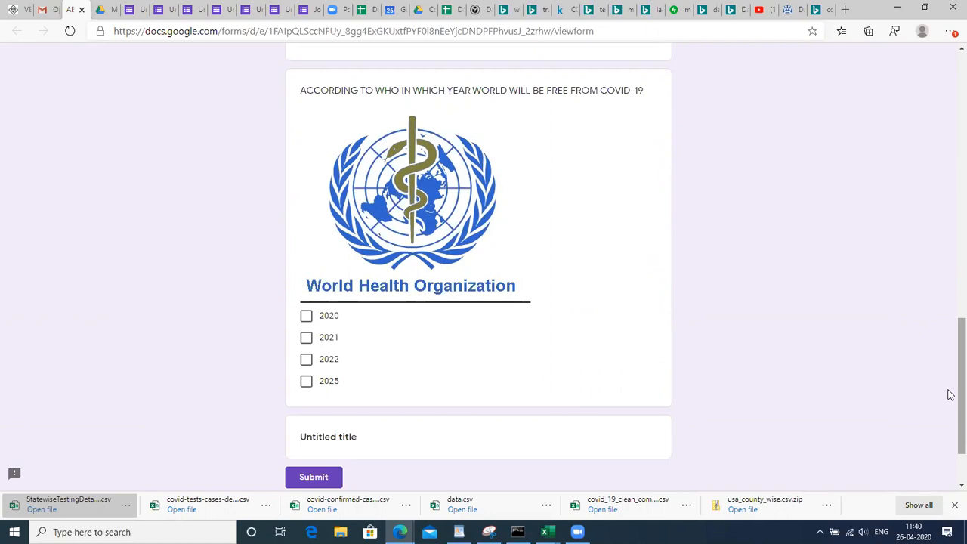
{"action": "left_click_drag", "start_coordinate": [951, 395], "coordinate": [951, 42]}
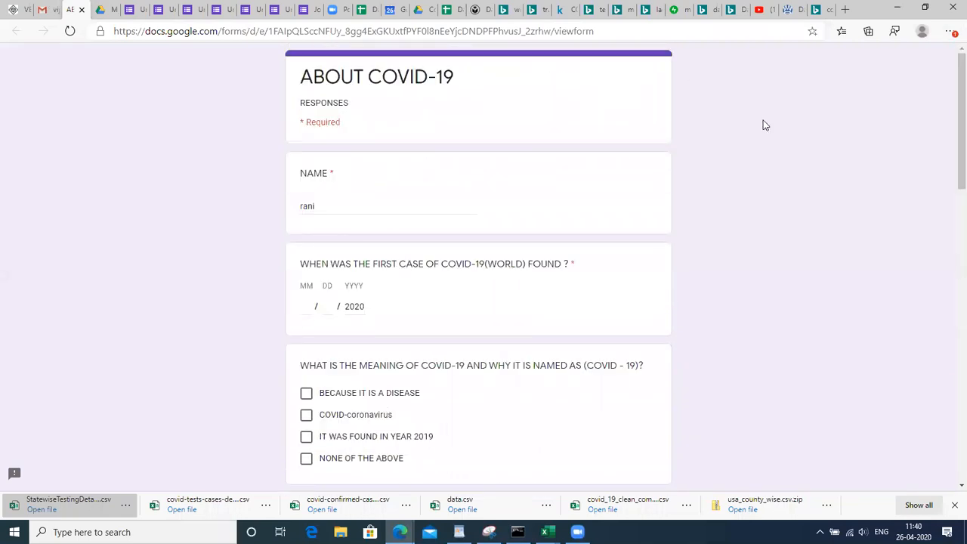
{"action": "left_click", "coordinate": [108, 8]}
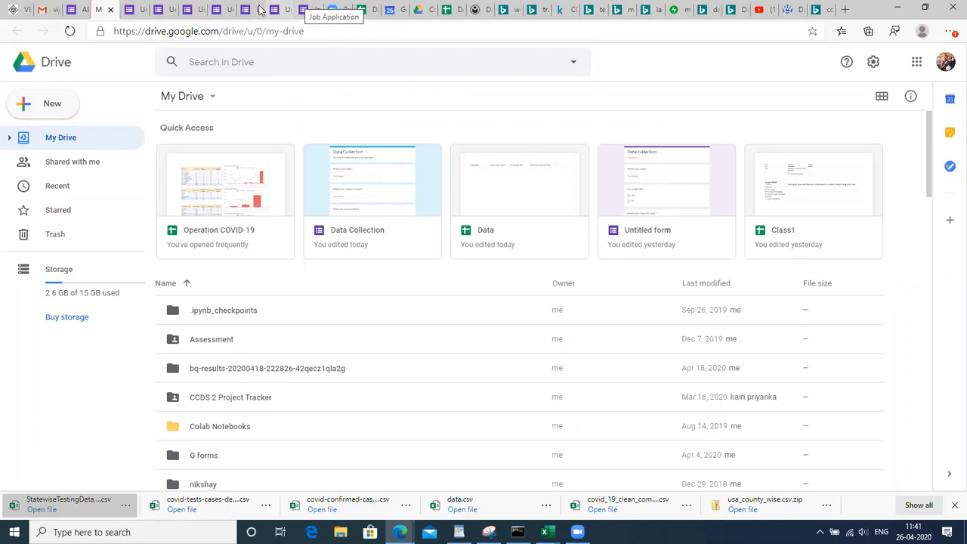
Pass through the Untitled form to the Data science spreadsheet and select a Date of Joining cell
{"action": "left_click", "coordinate": [253, 9]}
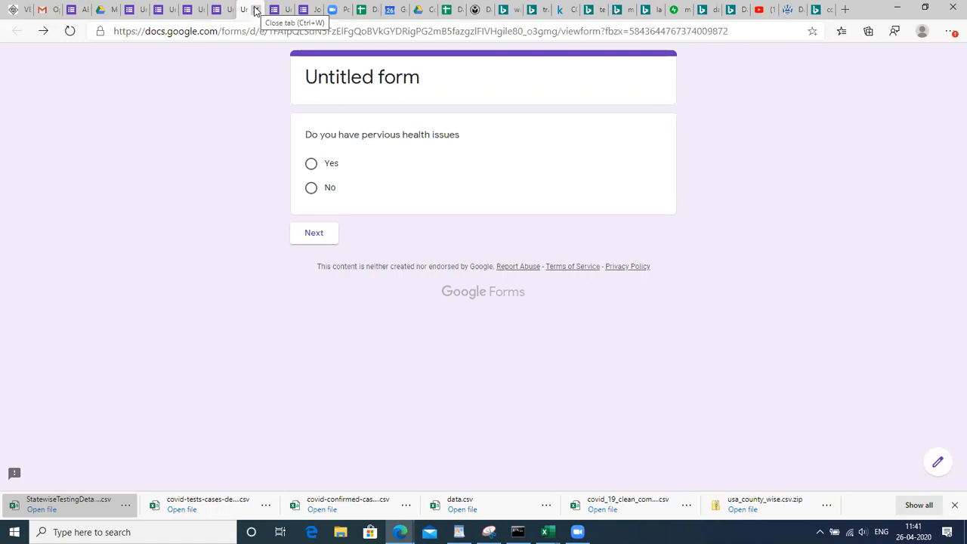
{"action": "left_click", "coordinate": [457, 9]}
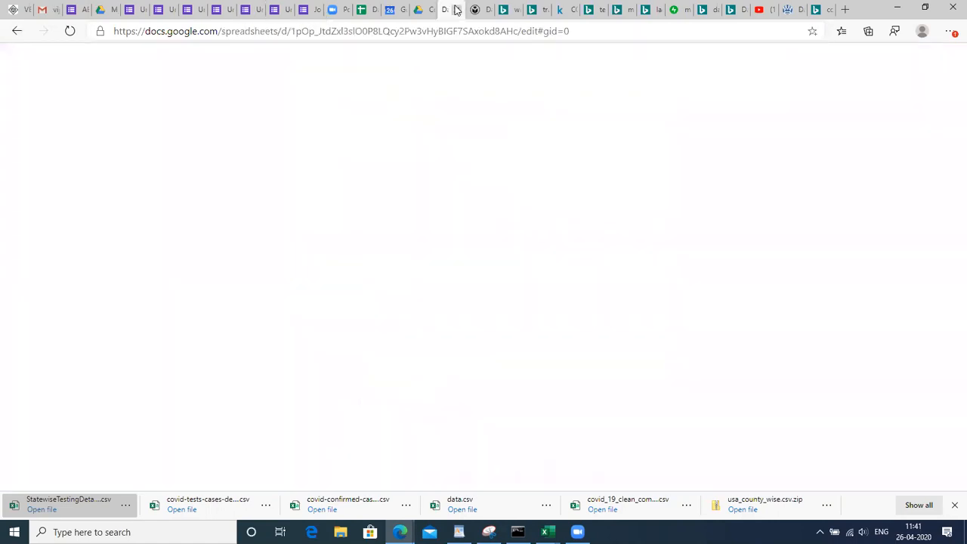
{"action": "left_click", "coordinate": [303, 312]}
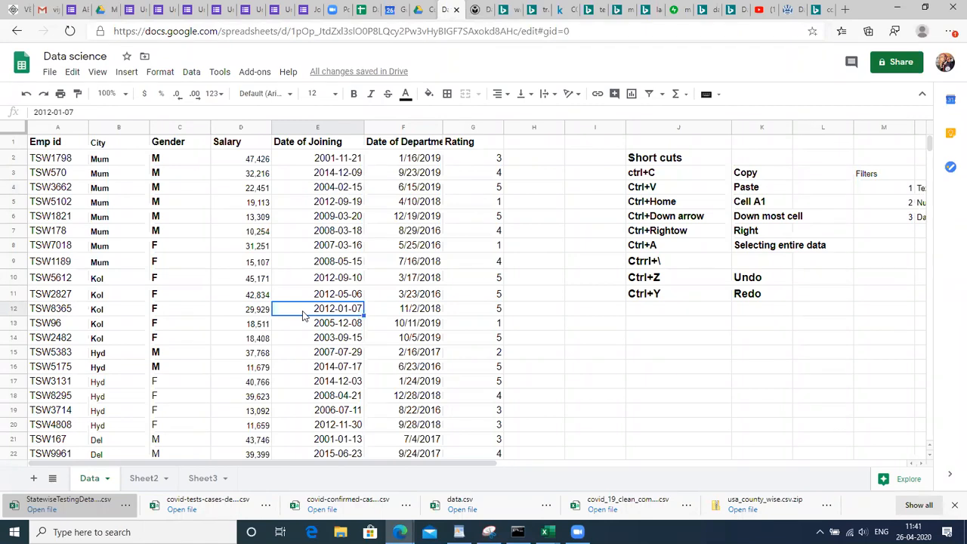
Jump between the last filled row and the Date of Joining header with Ctrl+Down/Up
{"action": "key", "text": "ctrl+Down"}
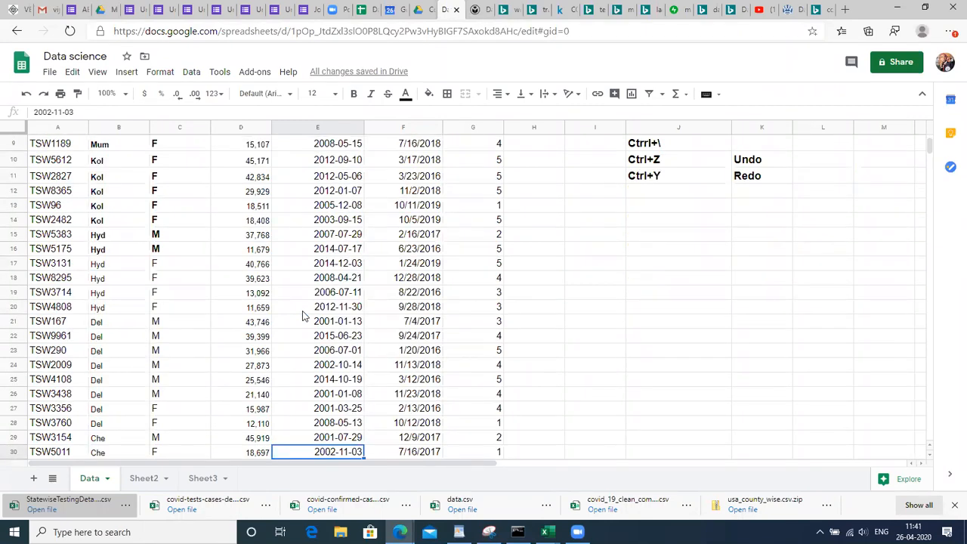
{"action": "key", "text": "ctrl+Up"}
{"action": "key", "text": "ctrl+Down"}
{"action": "key", "text": "ctrl+Up"}
View Sheet2's topic list and the empty Sheet3, then move to the Data spreadsheet
{"action": "left_click", "coordinate": [146, 478]}
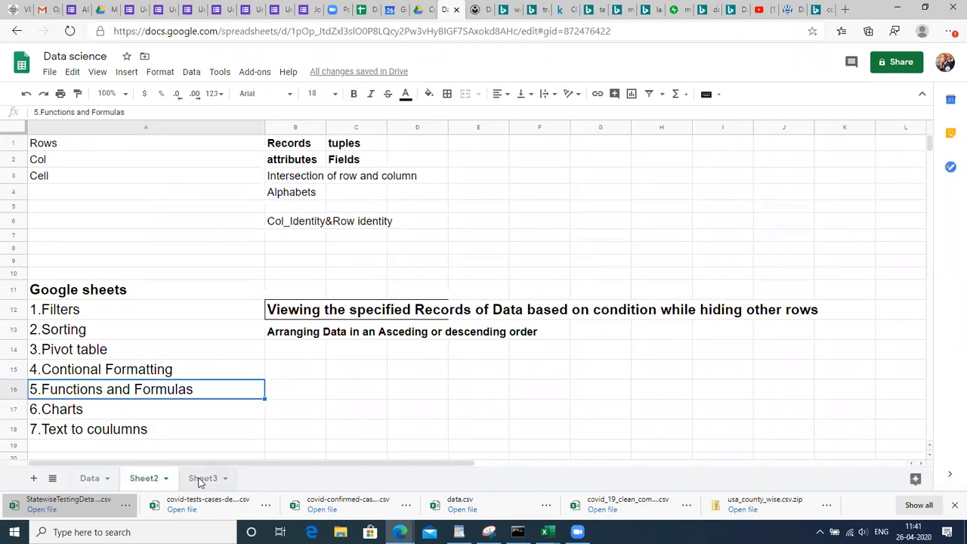
{"action": "left_click", "coordinate": [201, 479]}
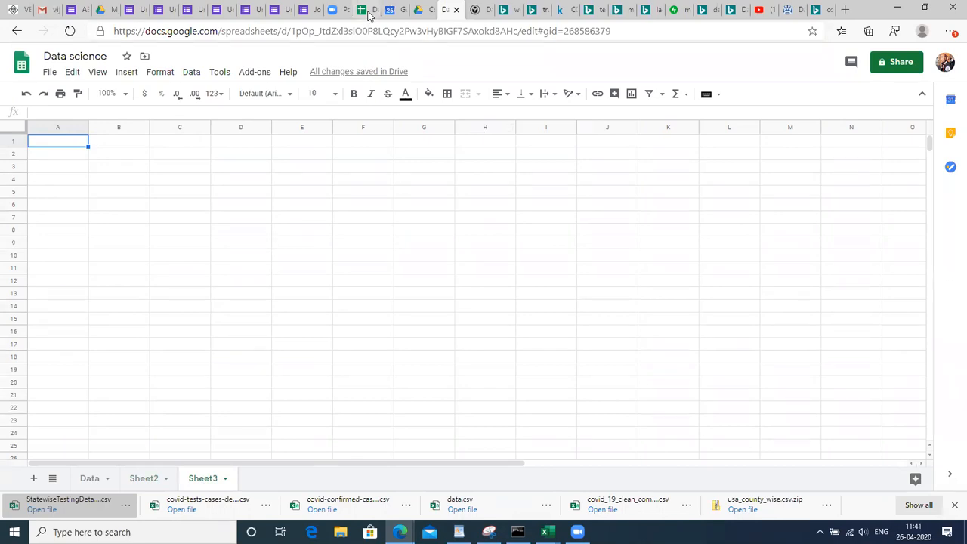
{"action": "left_click", "coordinate": [367, 9]}
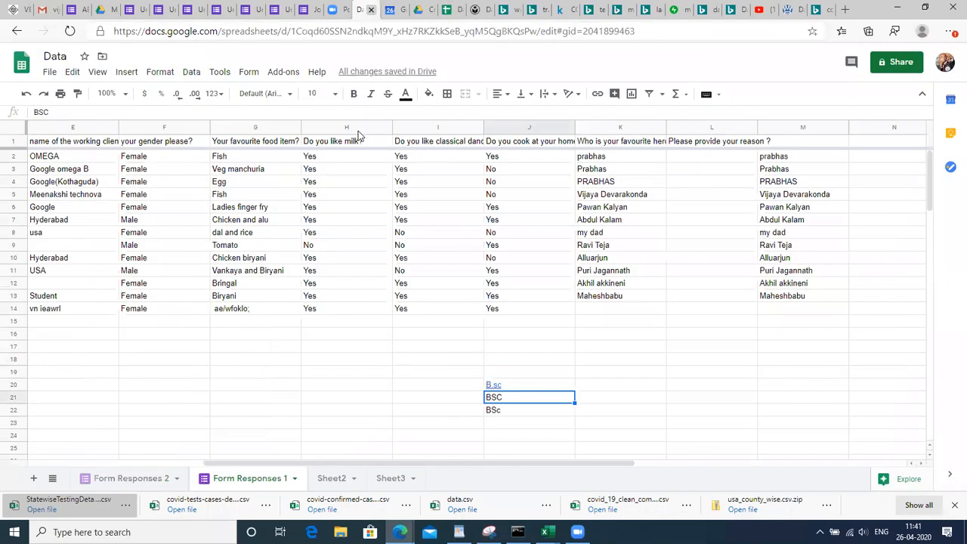
On Sheet3, fill the second doubt's cell A3 light orange to match the first
{"action": "left_click", "coordinate": [385, 478]}
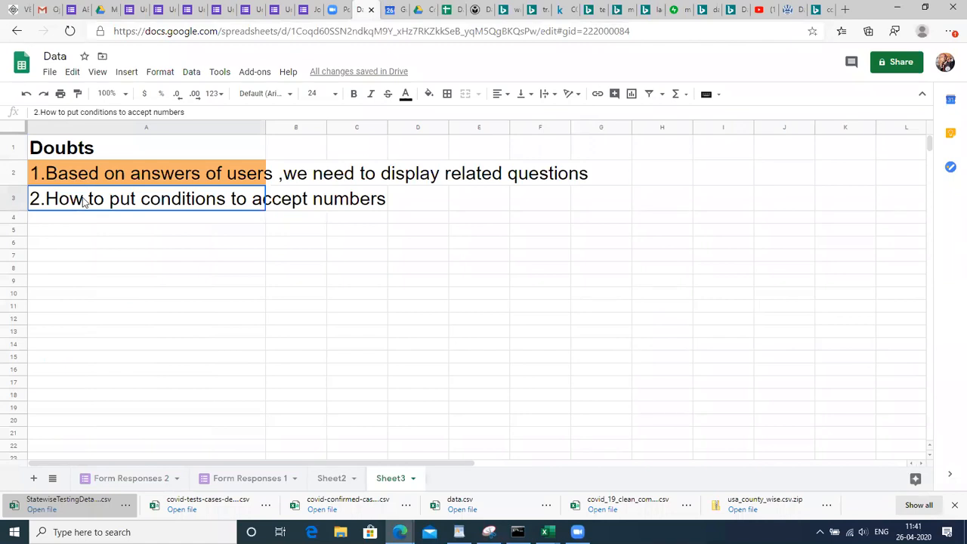
{"action": "left_click", "coordinate": [430, 95]}
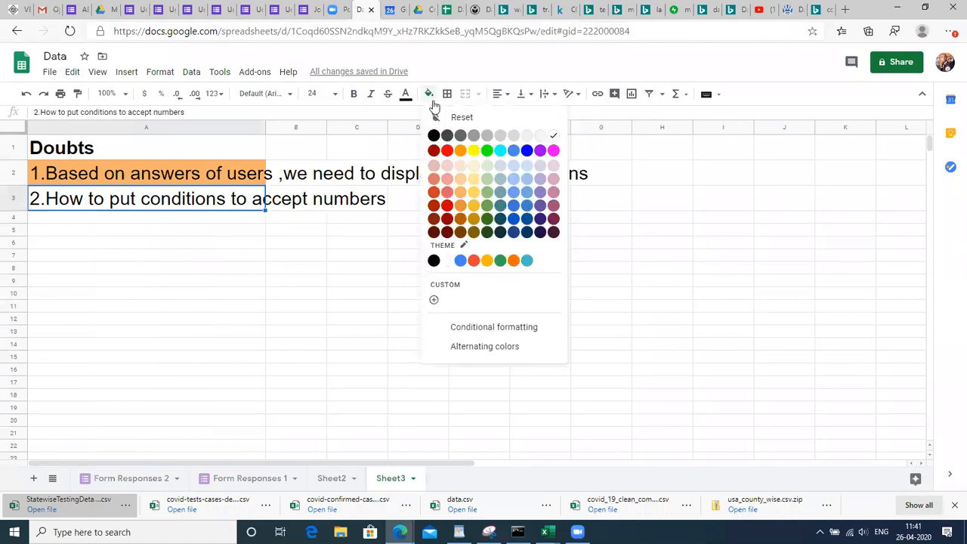
{"action": "left_click", "coordinate": [462, 184]}
{"action": "left_click", "coordinate": [418, 244]}
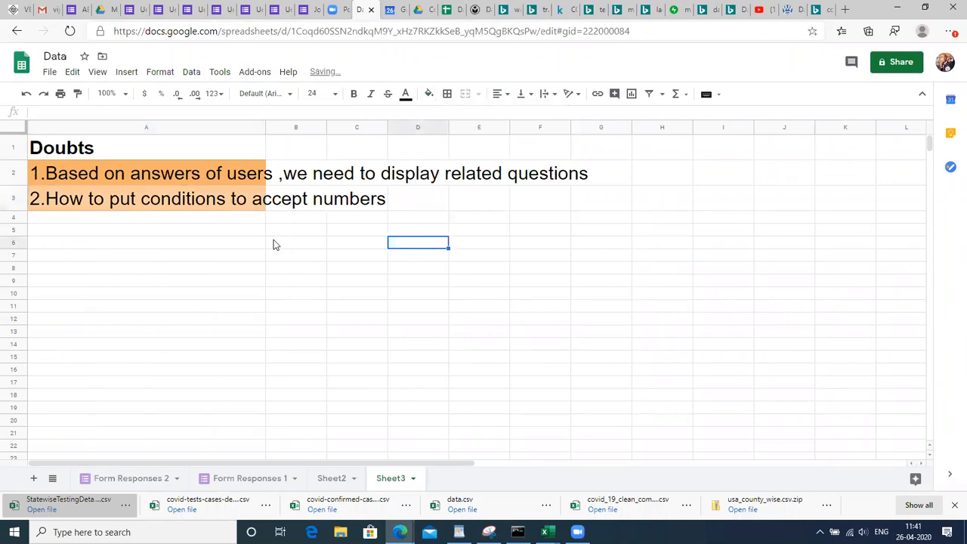
{"action": "left_click", "coordinate": [233, 204]}
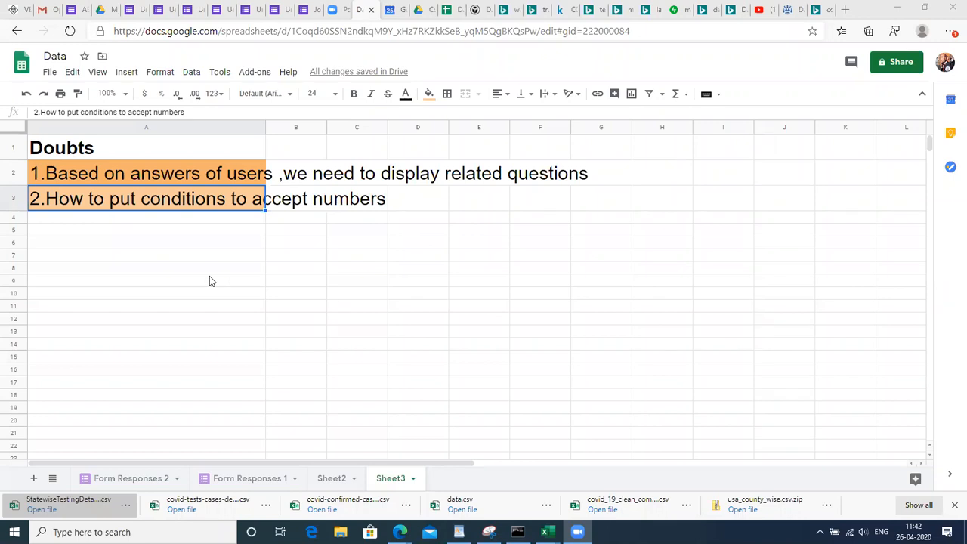
{"action": "left_click", "coordinate": [173, 243]}
{"action": "left_click", "coordinate": [187, 209]}
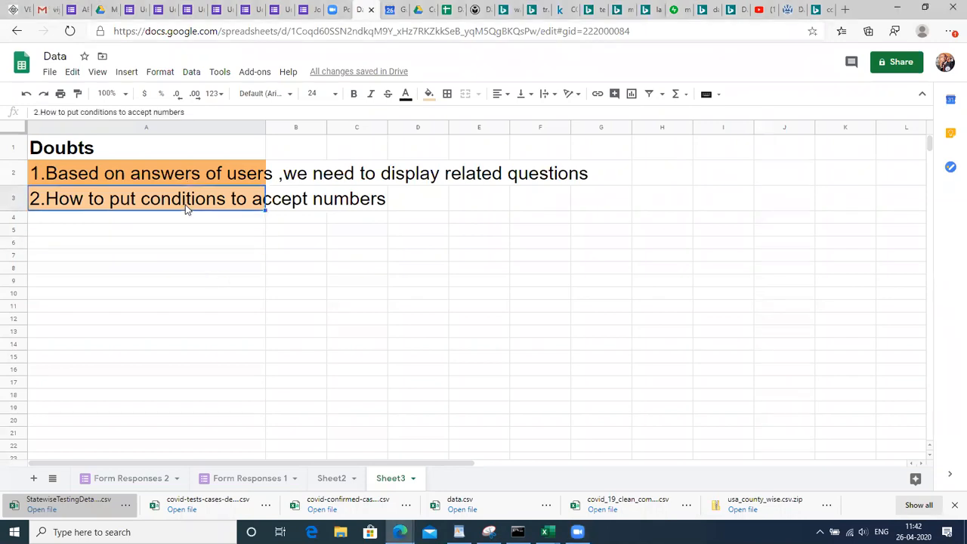
{"action": "left_click", "coordinate": [428, 94]}
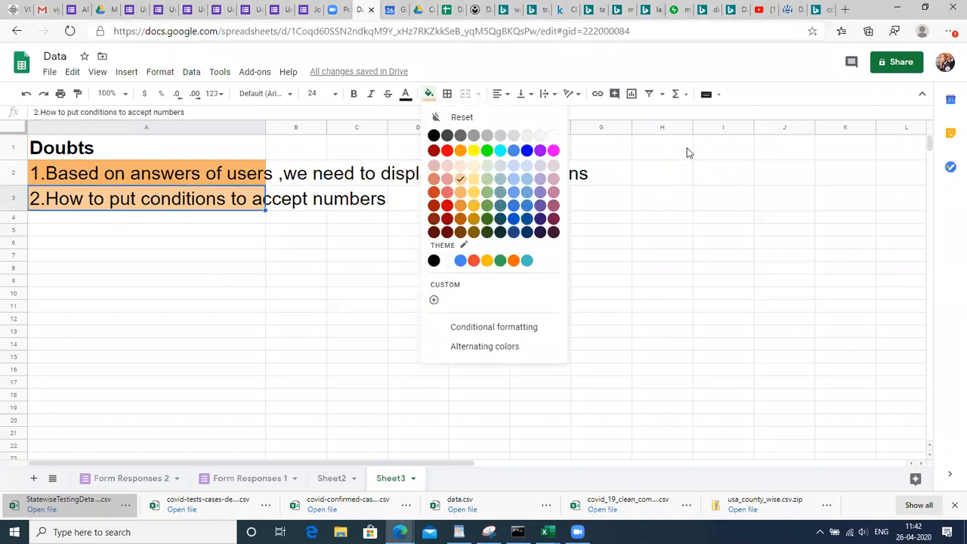
{"action": "left_click", "coordinate": [613, 170]}
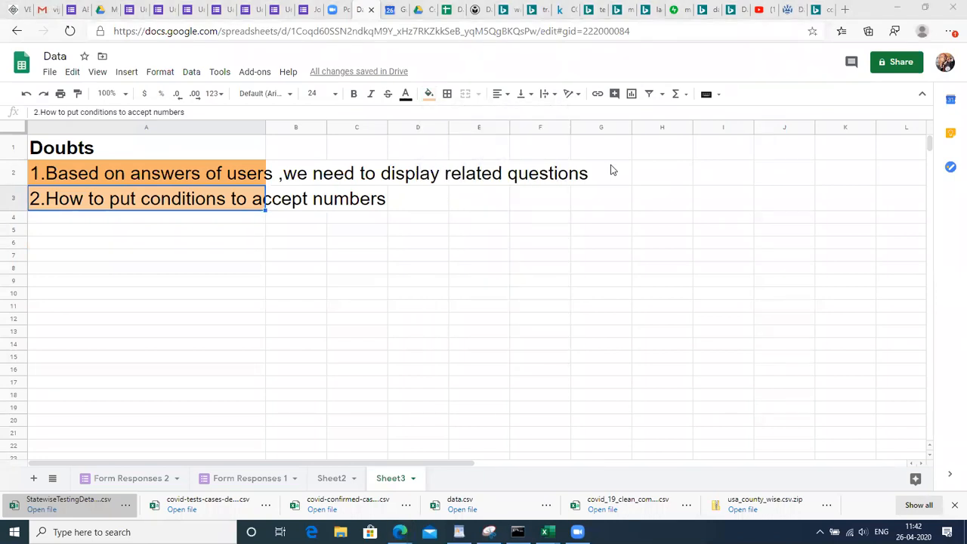
{"action": "left_click", "coordinate": [663, 232]}
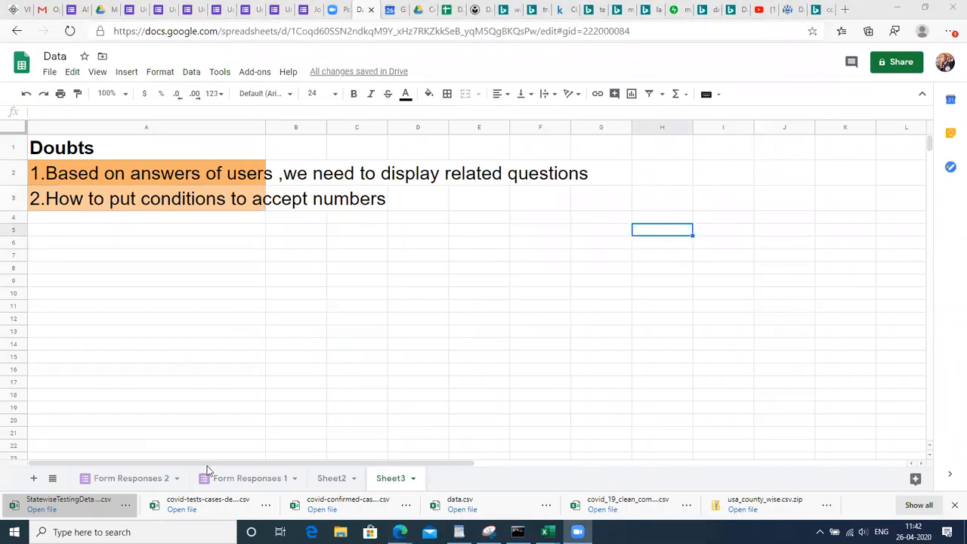
{"action": "left_click", "coordinate": [236, 481]}
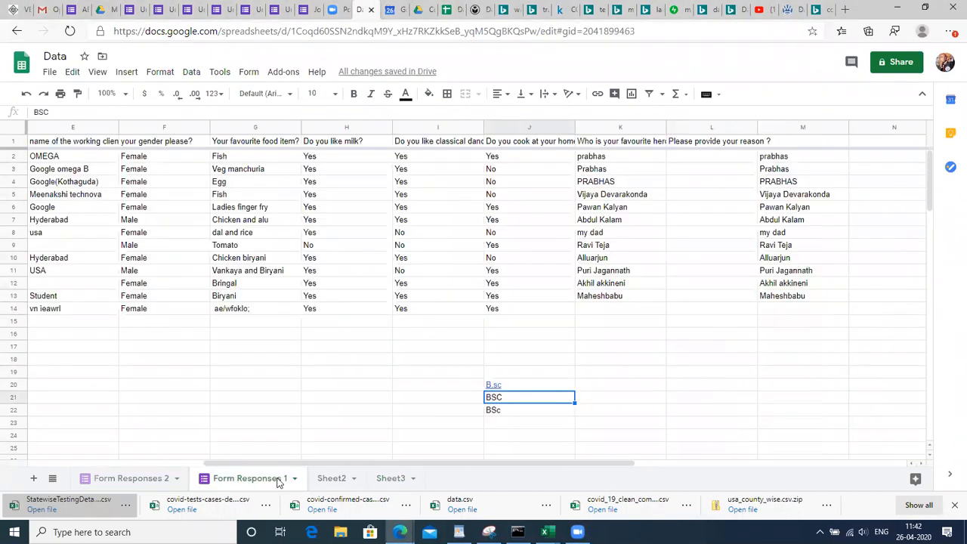
{"action": "left_click", "coordinate": [389, 481]}
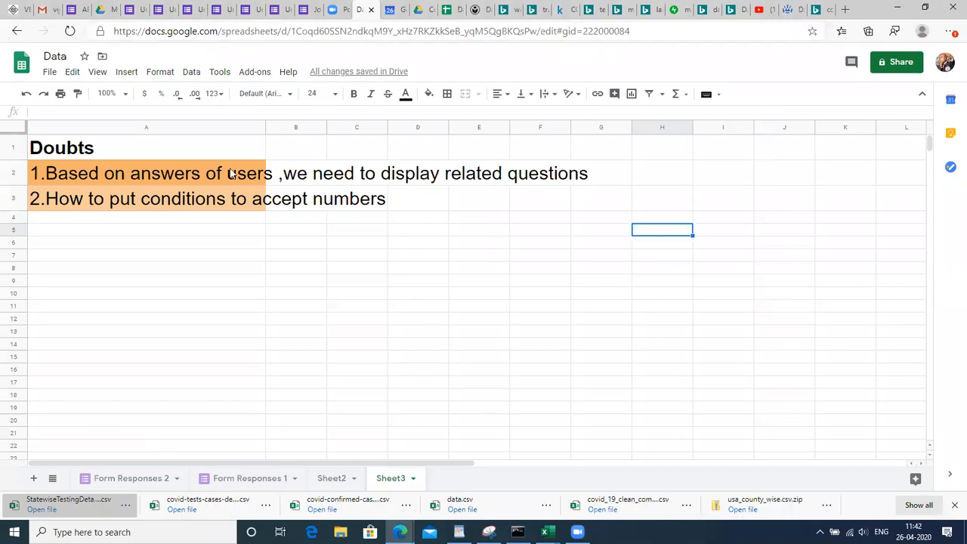
{"action": "left_click", "coordinate": [185, 180]}
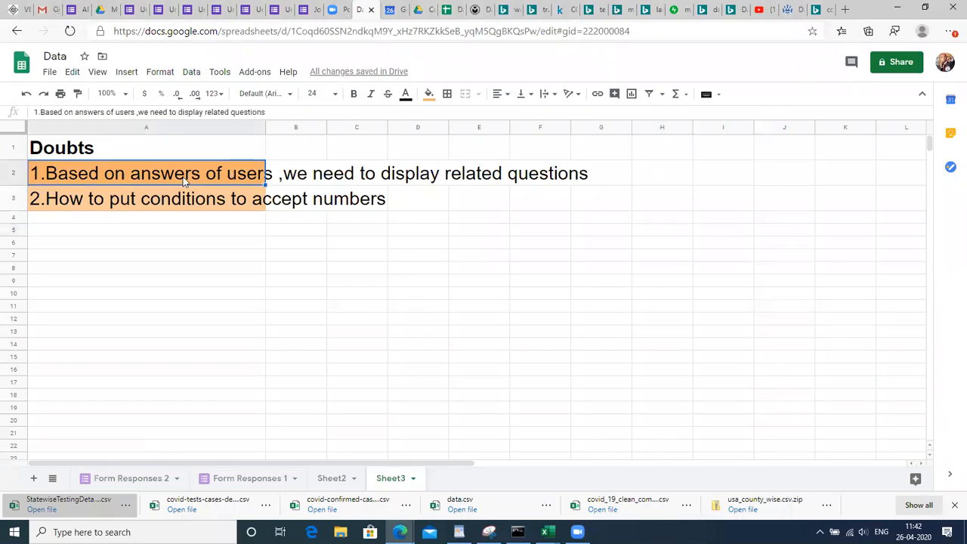
{"action": "key", "text": "shift+Down"}
{"action": "key", "text": "shift+Down"}
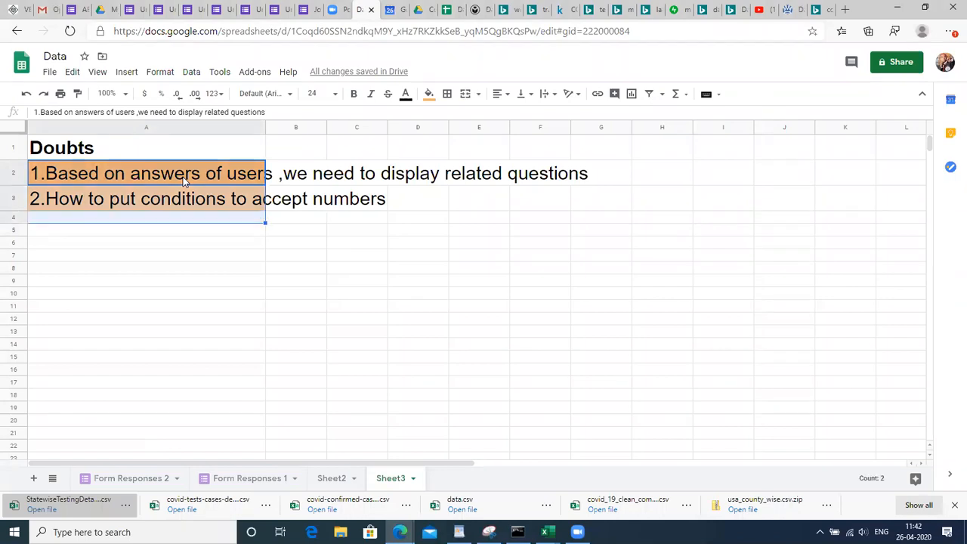
{"action": "key", "text": "shift+Up"}
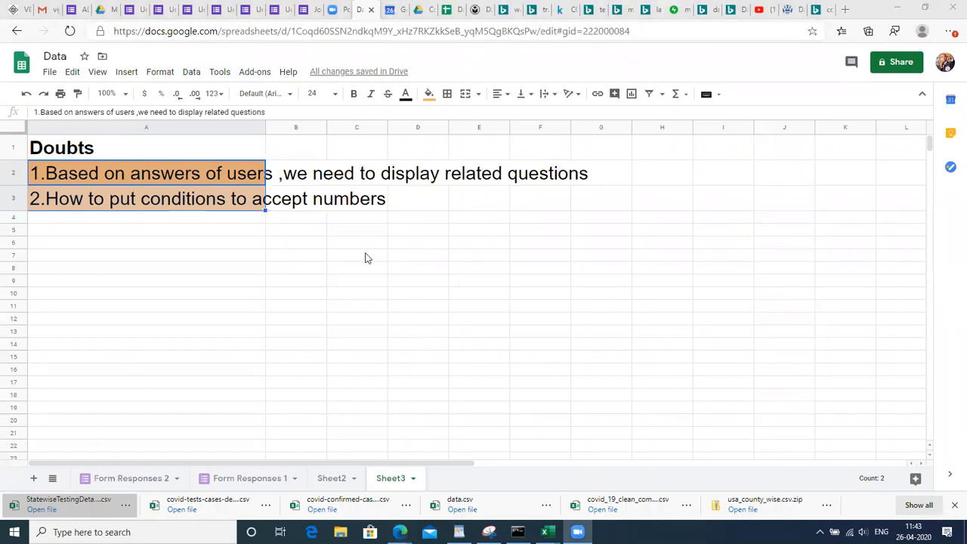
{"action": "left_click", "coordinate": [260, 347]}
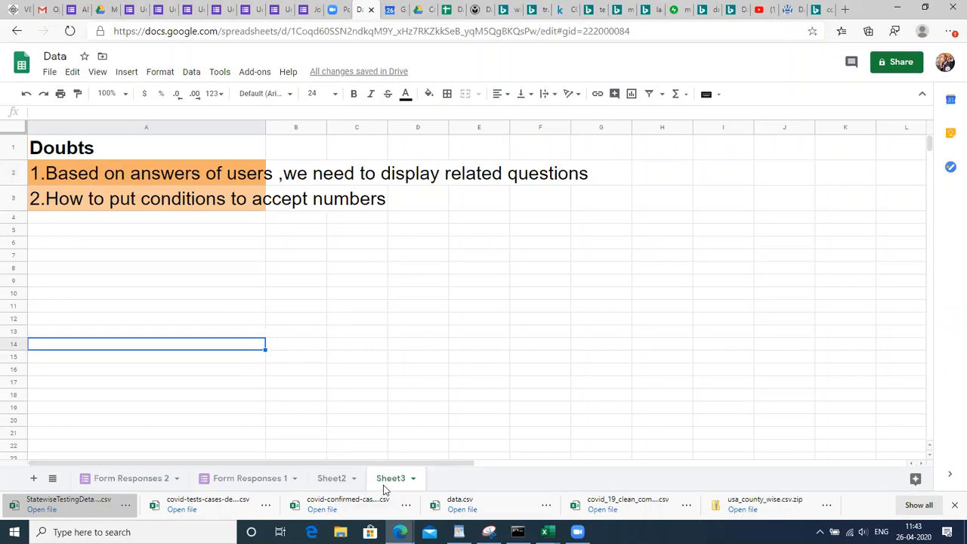
{"action": "key", "text": "ctrl+shift+Tab"}
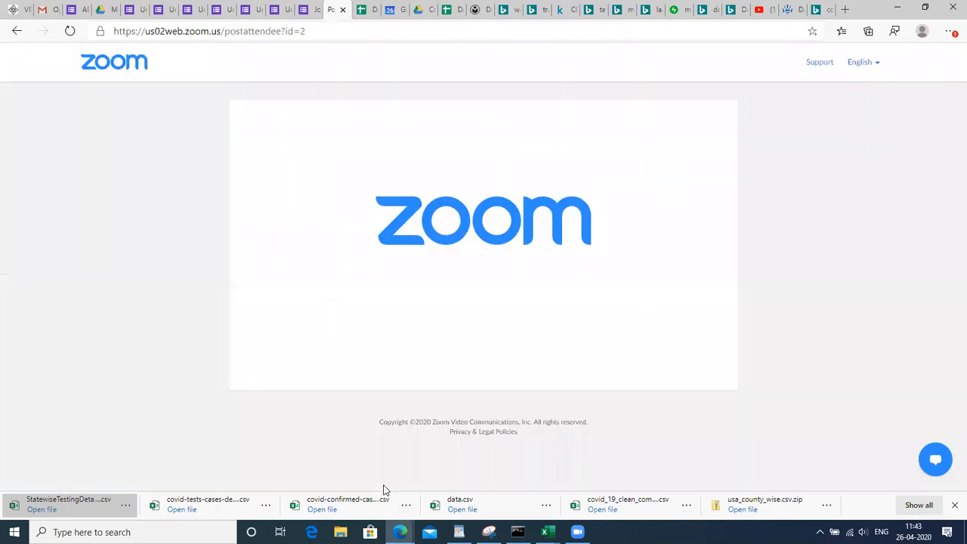
{"action": "key", "text": "ctrl+Tab"}
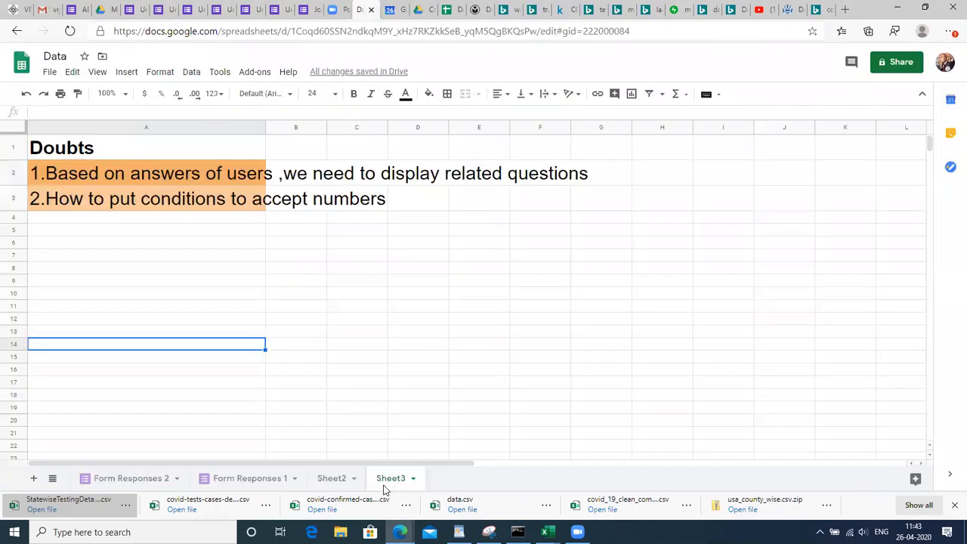
{"action": "key", "text": "ctrl+shift+Page_Up"}
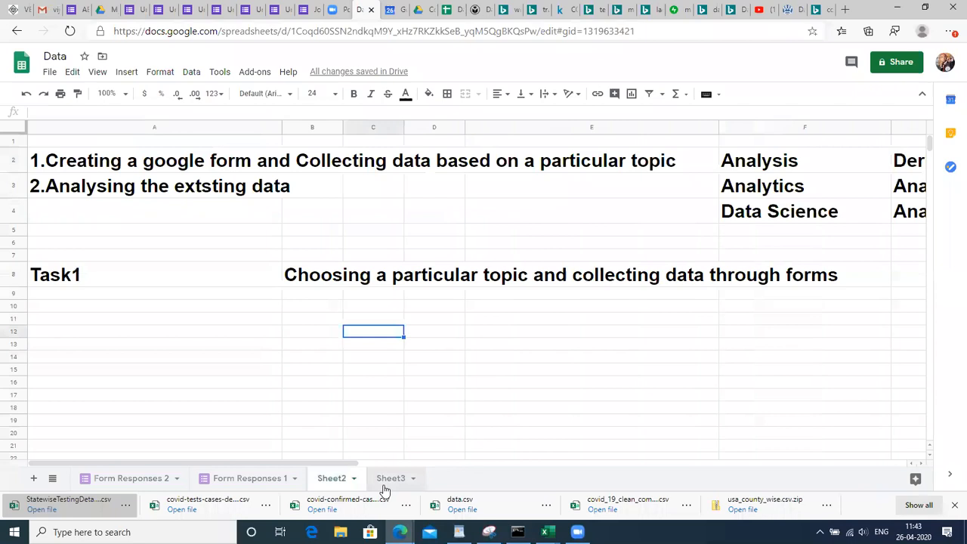
{"action": "key", "text": "ctrl+shift+Page_Down"}
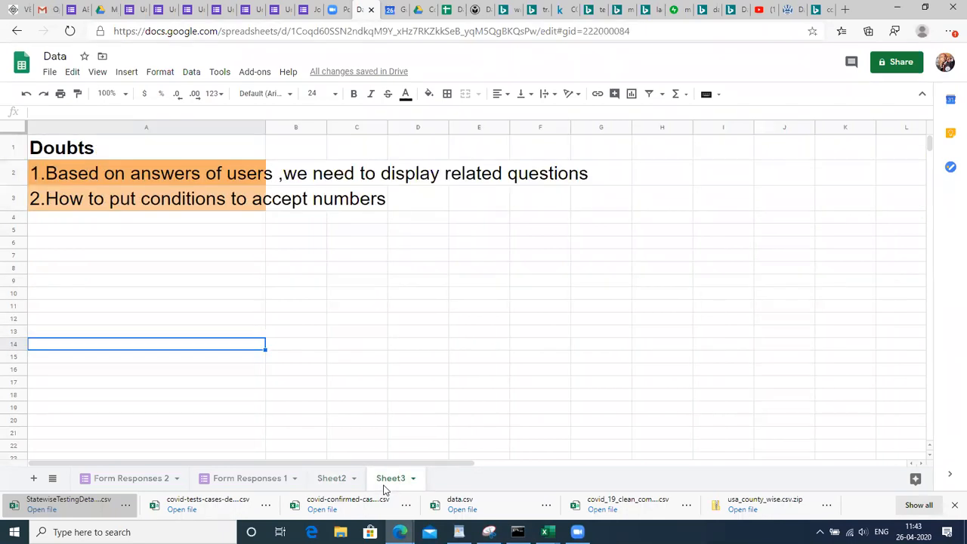
Enter the shortcut note 'Ctrl+Shift+pageup' in cell I3 of Sheet3
{"action": "left_click", "coordinate": [346, 486]}
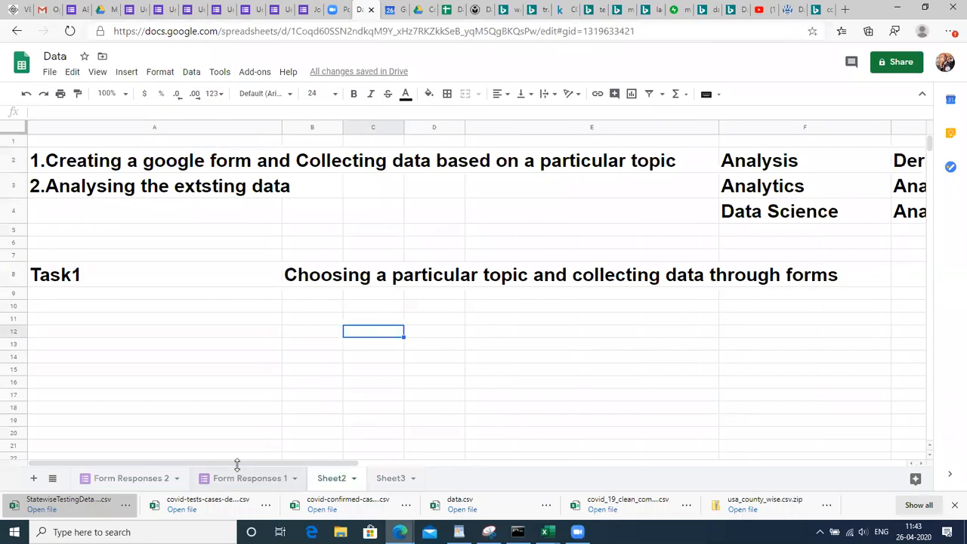
{"action": "left_click", "coordinate": [399, 484]}
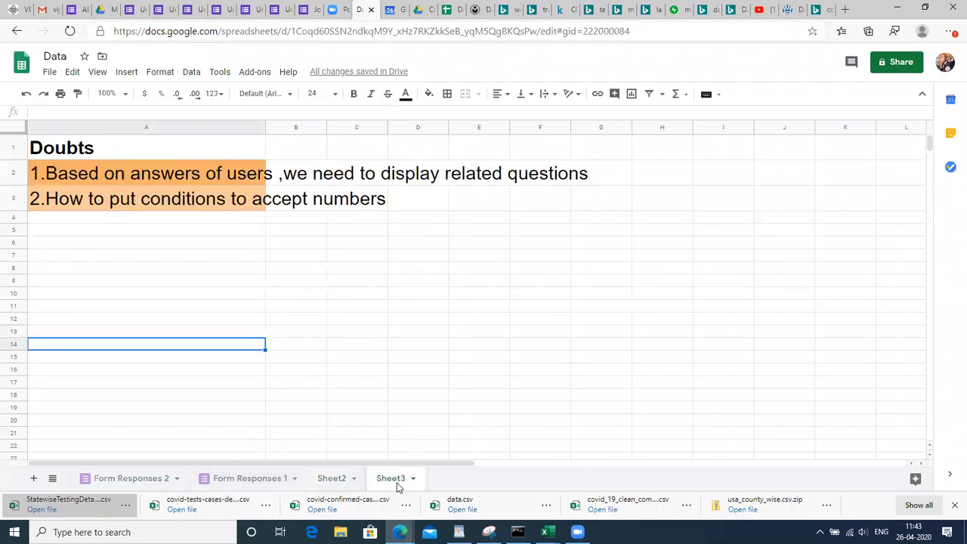
{"action": "left_click", "coordinate": [708, 204]}
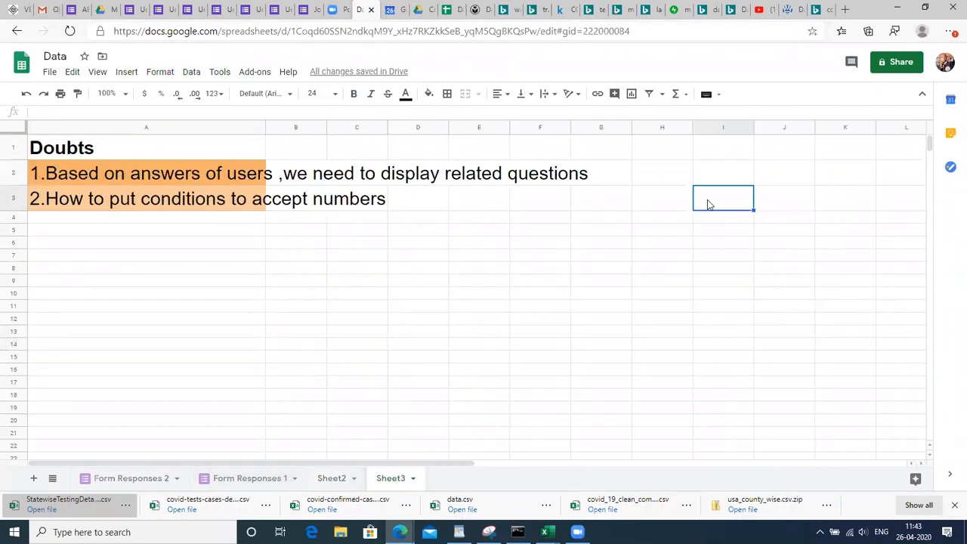
{"action": "type", "text": "CR"}
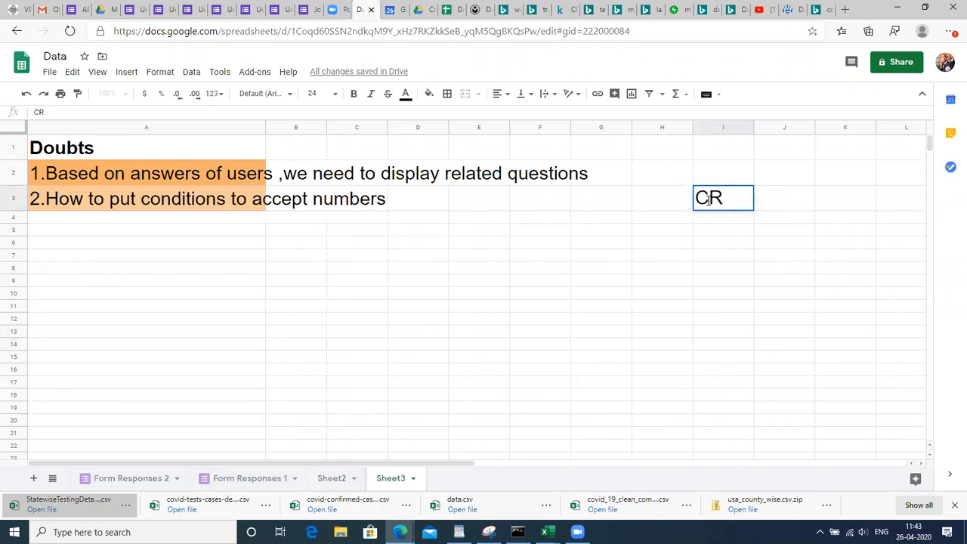
{"action": "key", "text": "BackSpace"}
{"action": "type", "text": "rtl"}
{"action": "key", "text": "BackSpace"}
{"action": "key", "text": "BackSpace"}
{"action": "key", "text": "BackSpace"}
{"action": "type", "text": "trl+"}
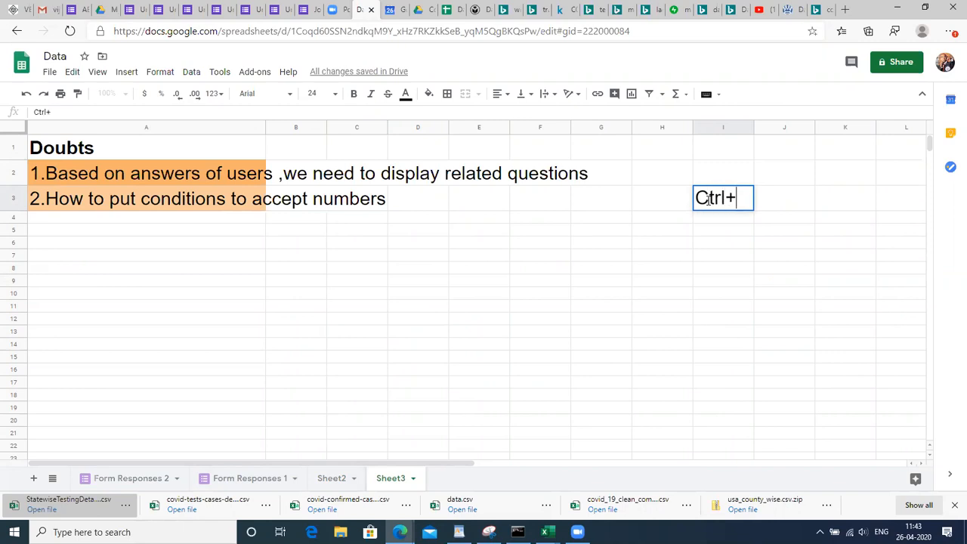
{"action": "type", "text": "Shift+"}
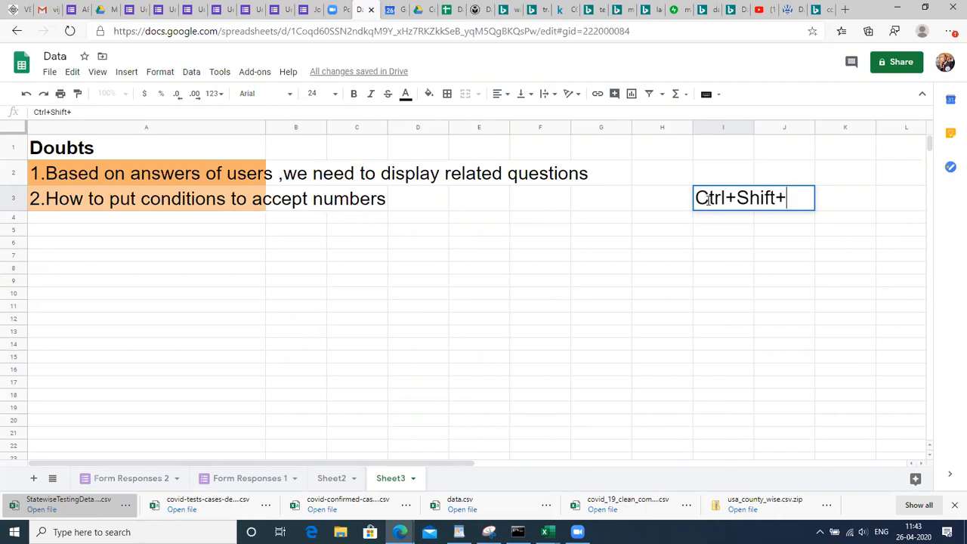
{"action": "type", "text": "pageup"}
{"action": "key", "text": "Return"}
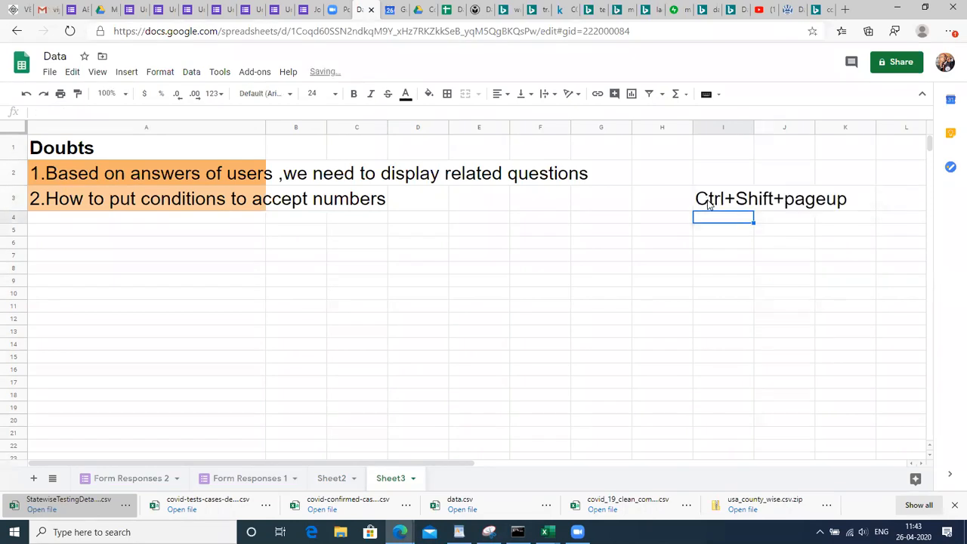
Copy the note into I4 and change it to 'Ctrl+Shift+pagedown'
{"action": "left_click", "coordinate": [709, 202]}
{"action": "key", "text": "ctrl+c"}
{"action": "key", "text": "Down"}
{"action": "key", "text": "ctrl+v"}
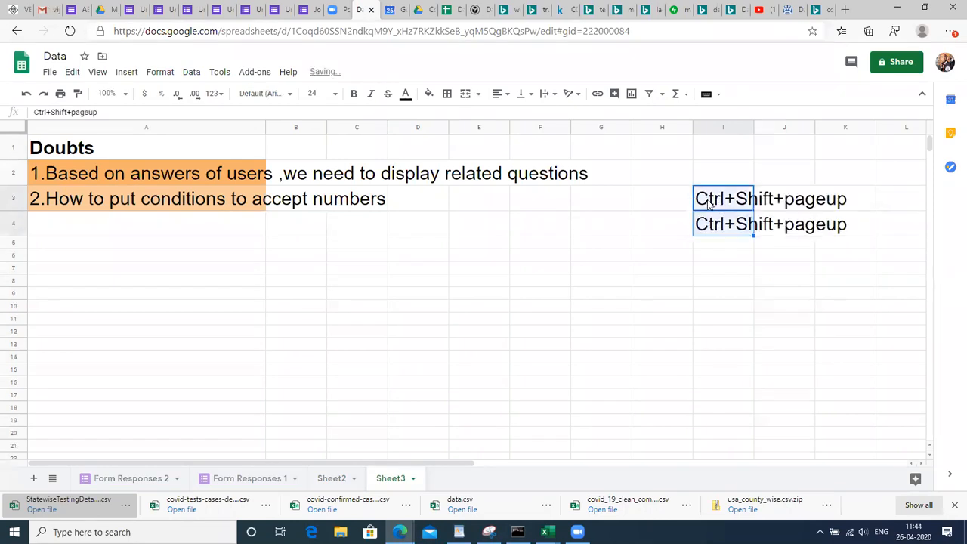
{"action": "key", "text": "Return"}
{"action": "key", "text": "shift+Left"}
{"action": "key", "text": "shift+Left"}
{"action": "key", "text": "BackSpace"}
{"action": "type", "text": "down"}
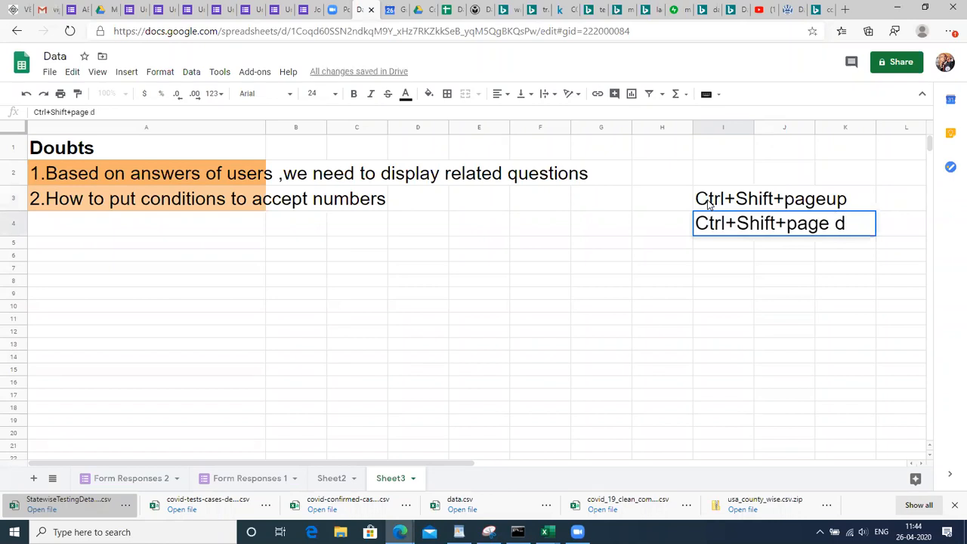
{"action": "key", "text": "Return"}
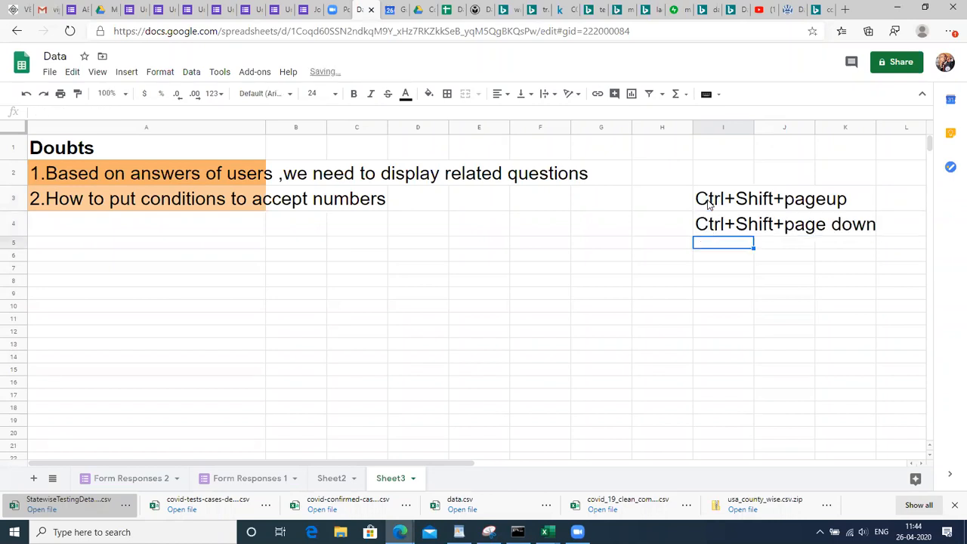
Test Ctrl+Shift+PageUp/PageDown by stepping between Sheet3, Sheet2 and Form Responses 1
{"action": "key", "text": "ctrl+shift+Page_Up"}
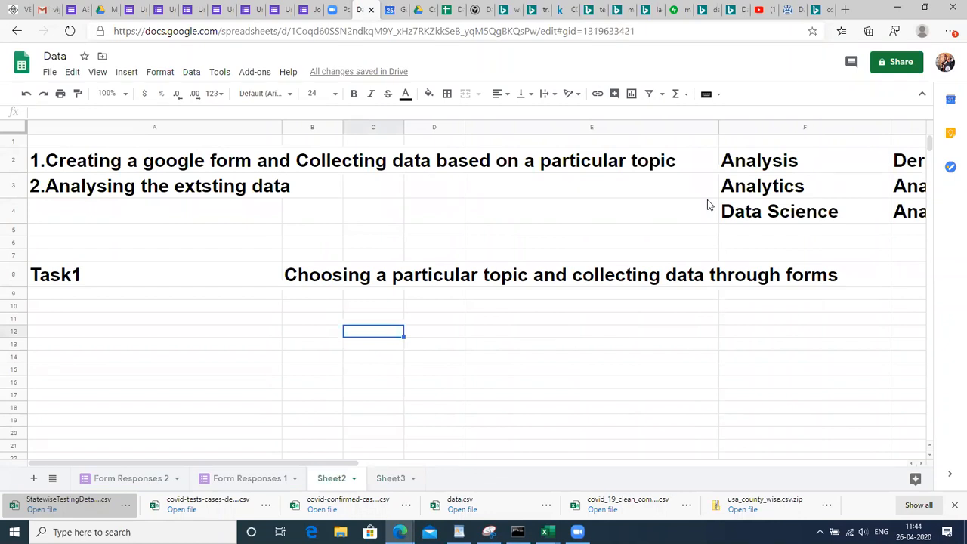
{"action": "key", "text": "ctrl+shift+Page_Up"}
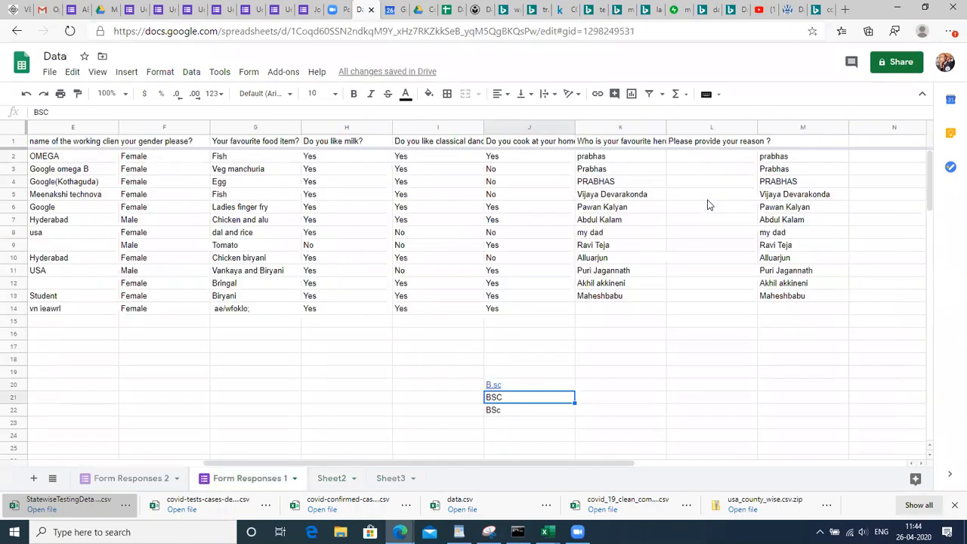
{"action": "key", "text": "ctrl+shift+Page_Down"}
{"action": "key", "text": "ctrl+shift+Page_Down"}
{"action": "key", "text": "ctrl+shift+Page_Up"}
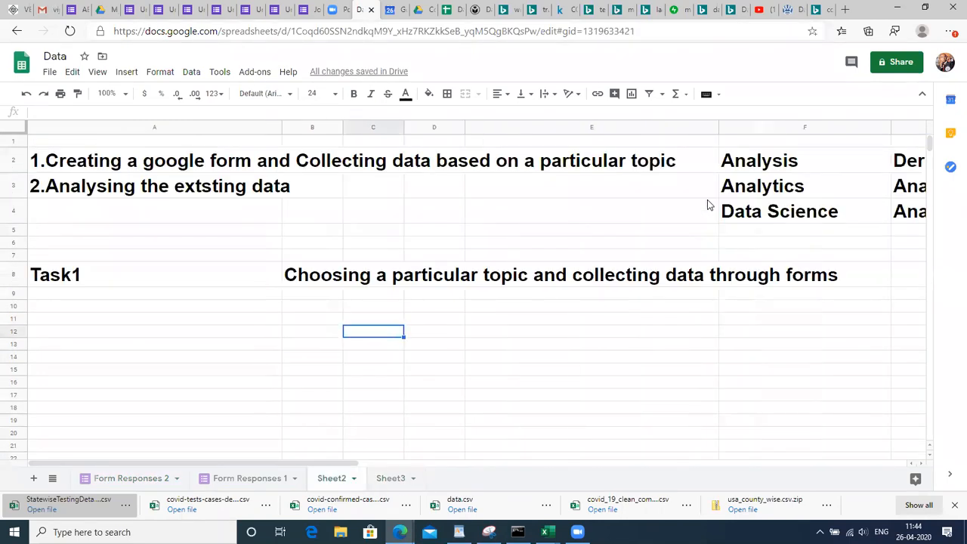
{"action": "key", "text": "ctrl+shift+Page_Down"}
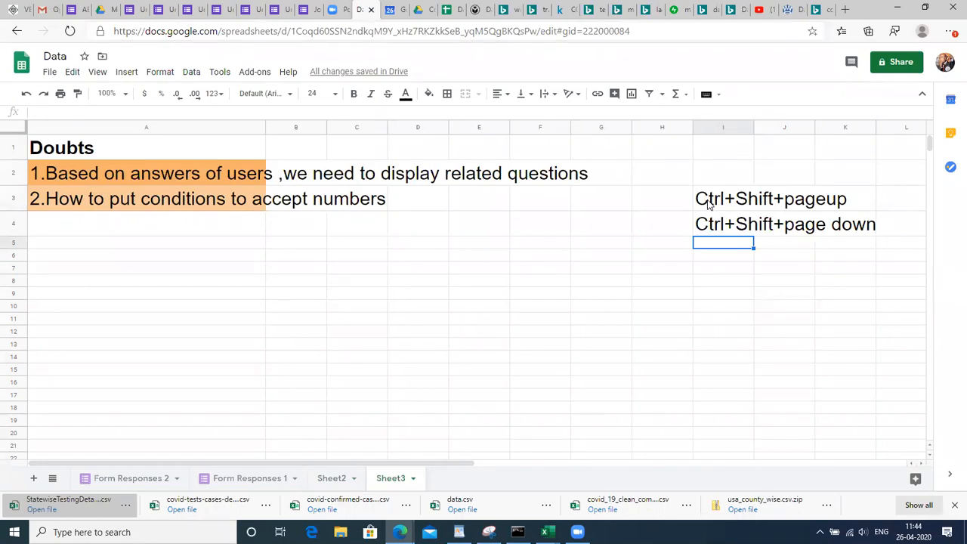
Make the two shortcut notes in I3:I4 bold, then switch to the Data science spreadsheet
{"action": "key", "text": "Up"}
{"action": "key", "text": "Up"}
{"action": "key", "text": "Up"}
{"action": "key", "text": "Down"}
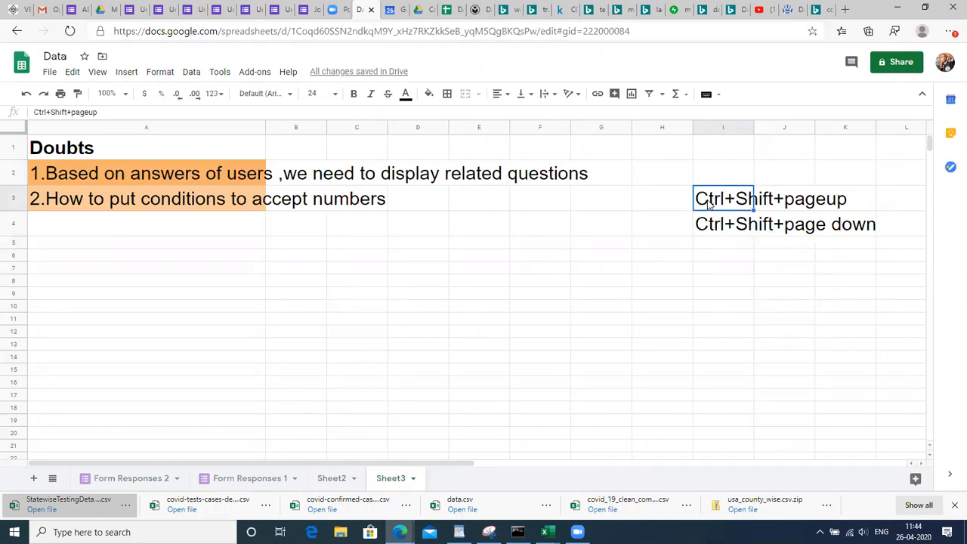
{"action": "key", "text": "shift+Down"}
{"action": "key", "text": "ctrl+b"}
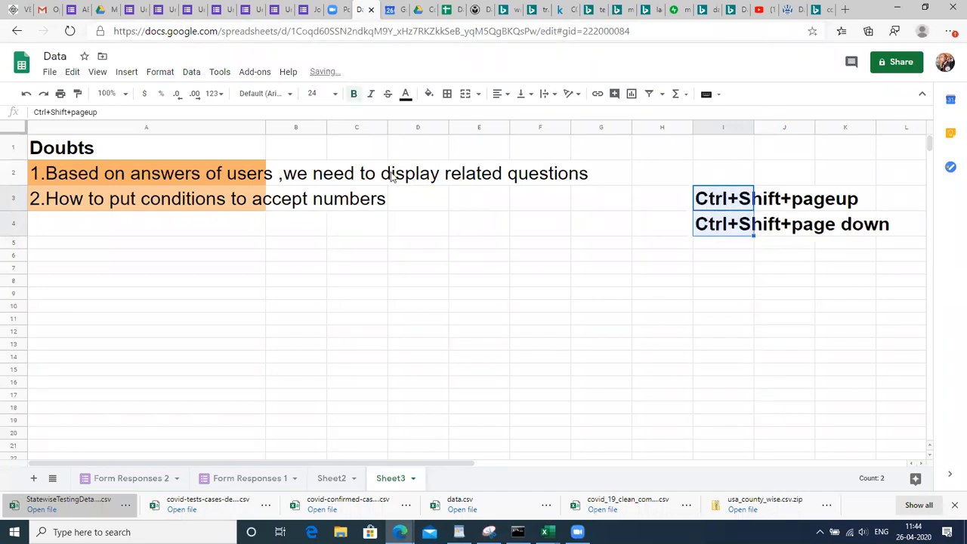
{"action": "left_click", "coordinate": [454, 7]}
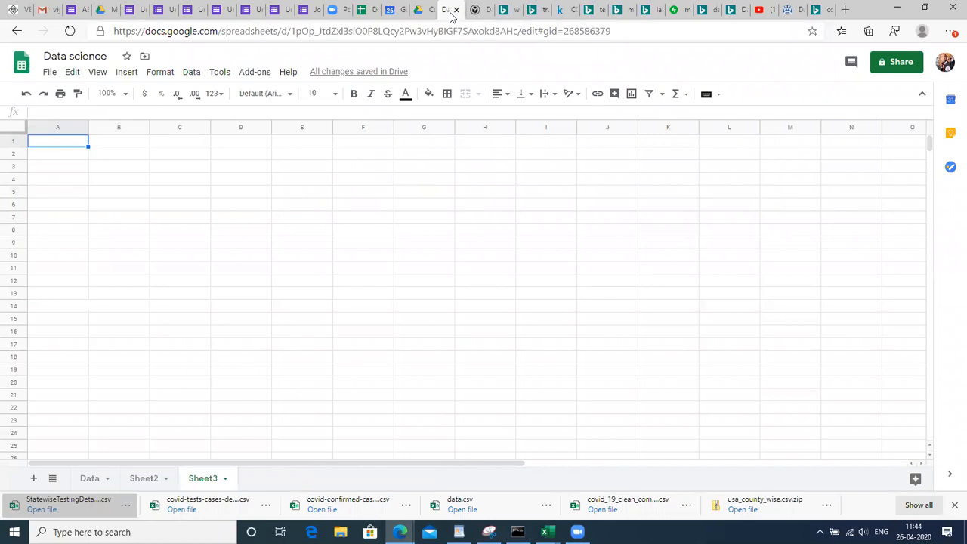
Type the heading 'Pivot table' into J14 on the Data sheet
{"action": "left_click", "coordinate": [87, 479]}
{"action": "left_click", "coordinate": [393, 266]}
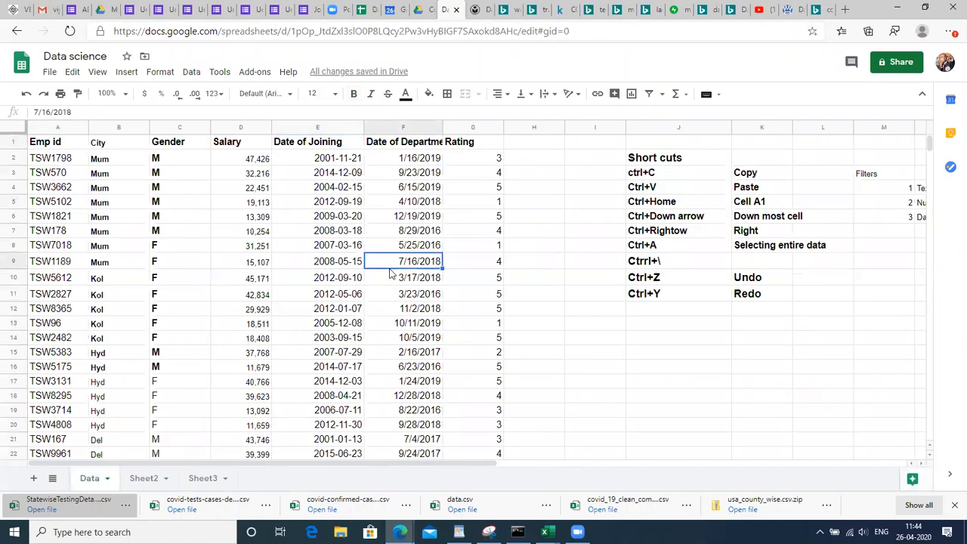
{"action": "key", "text": "ctrl+Down"}
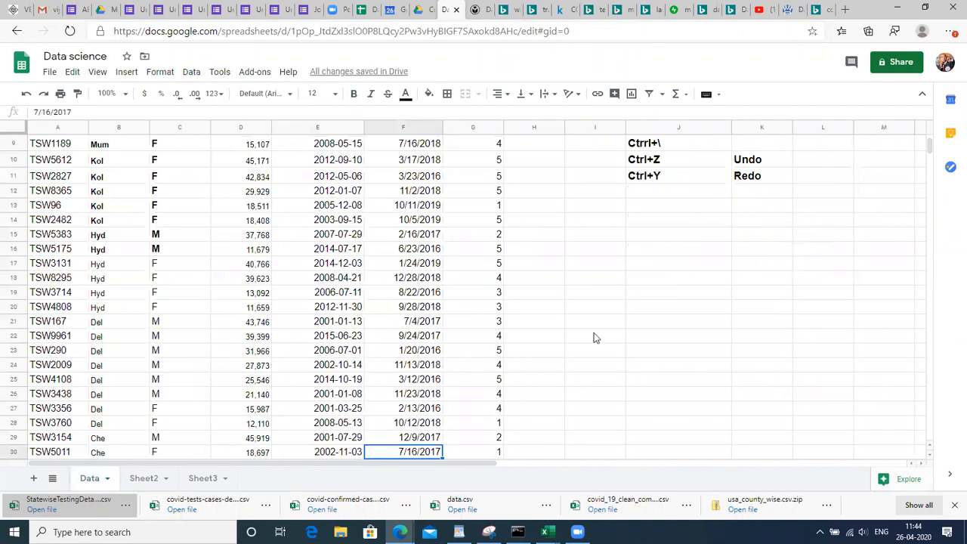
{"action": "left_click", "coordinate": [654, 336]}
{"action": "key", "text": "Up"}
{"action": "key", "text": "Up"}
{"action": "key", "text": "Up"}
{"action": "key", "text": "Up"}
{"action": "key", "text": "Up"}
{"action": "key", "text": "Up"}
{"action": "key", "text": "Up"}
{"action": "key", "text": "Up"}
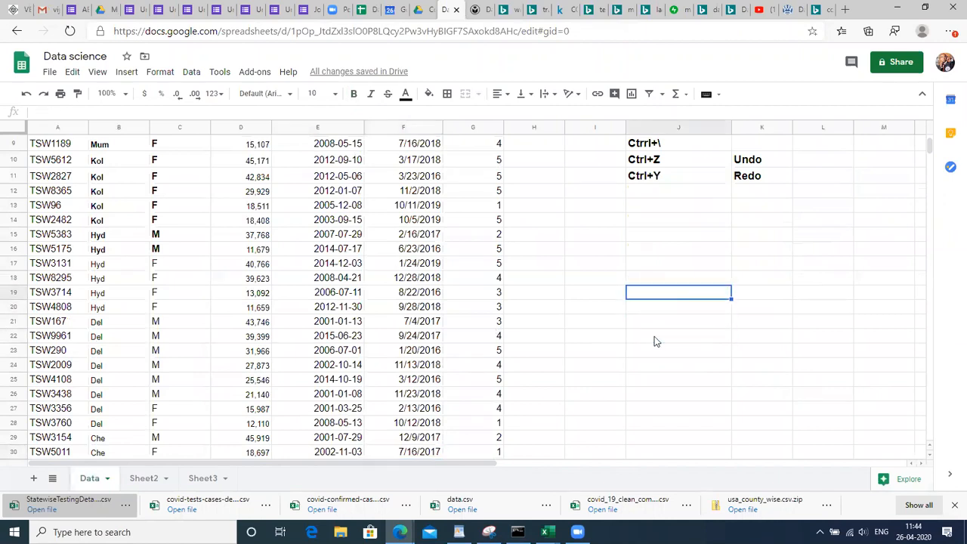
{"action": "type", "text": "P"}
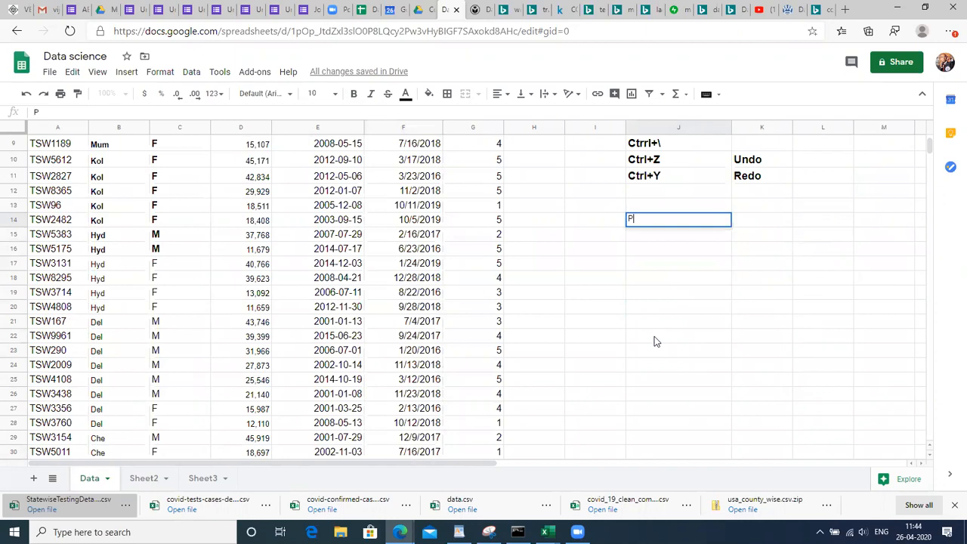
{"action": "type", "text": "ivot table"}
{"action": "key", "text": "Return"}
{"action": "key", "text": "Up"}
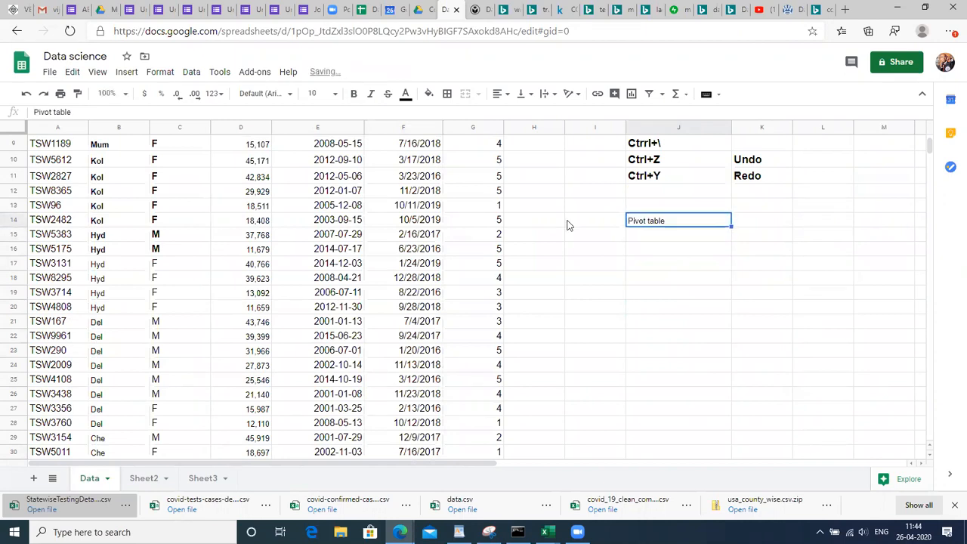
Set the Pivot table heading to font size 24 and return to the Emp id header
{"action": "left_click", "coordinate": [318, 95]}
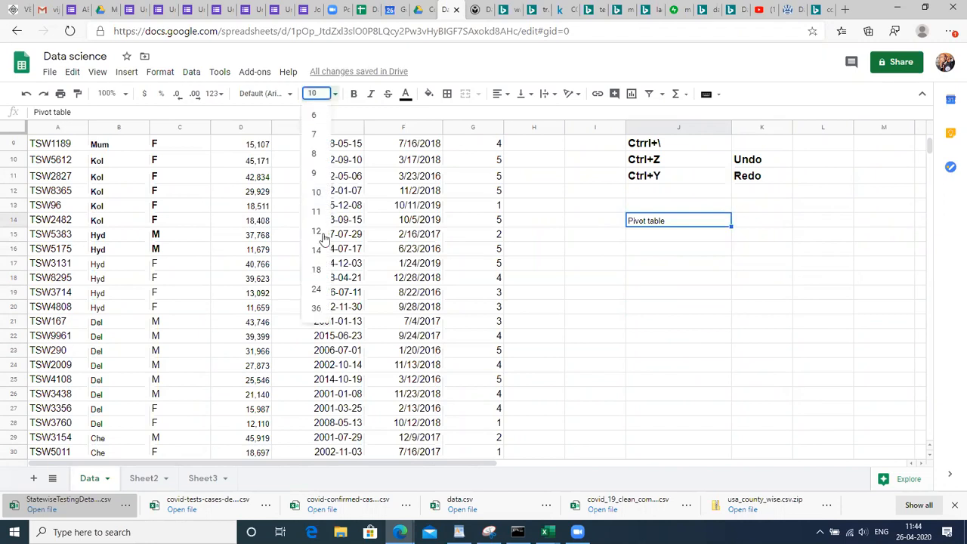
{"action": "left_click", "coordinate": [316, 289]}
{"action": "left_click", "coordinate": [654, 280]}
{"action": "key", "text": "Right"}
{"action": "key", "text": "Right"}
{"action": "key", "text": "Right"}
{"action": "key", "text": "Left"}
{"action": "key", "text": "Left"}
{"action": "key", "text": "Left"}
{"action": "key", "text": "Left"}
{"action": "key", "text": "Left"}
{"action": "key", "text": "Left"}
{"action": "key", "text": "Left"}
{"action": "key", "text": "Left"}
{"action": "key", "text": "Left"}
{"action": "key", "text": "Left"}
{"action": "key", "text": "Left"}
{"action": "key", "text": "Left"}
{"action": "key", "text": "Up"}
{"action": "key", "text": "Up"}
{"action": "key", "text": "Up"}
{"action": "key", "text": "Up"}
{"action": "key", "text": "Up"}
{"action": "key", "text": "Up"}
{"action": "key", "text": "Up"}
{"action": "key", "text": "Up"}
{"action": "key", "text": "Up"}
{"action": "key", "text": "Up"}
{"action": "key", "text": "Up"}
{"action": "key", "text": "Up"}
{"action": "key", "text": "Up"}
{"action": "key", "text": "Up"}
{"action": "key", "text": "Up"}
{"action": "key", "text": "Up"}
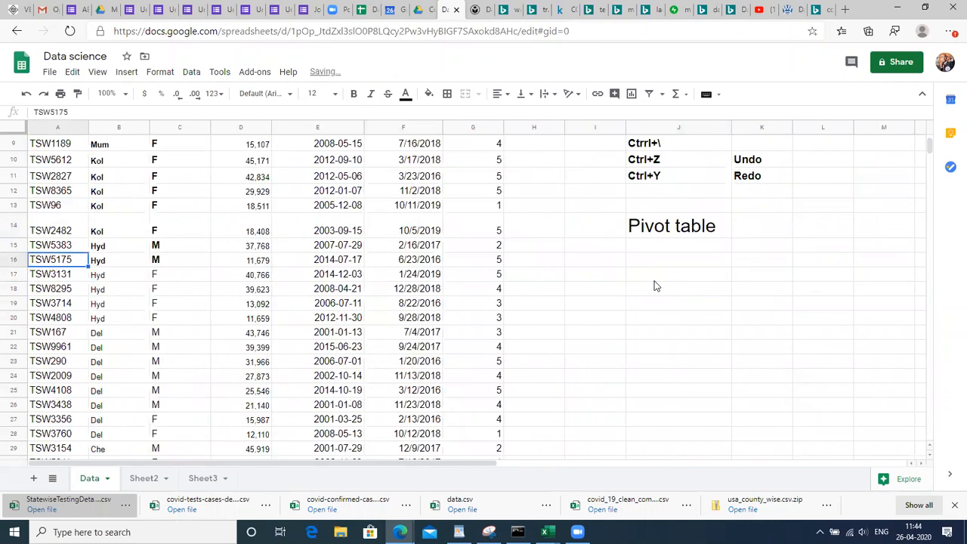
Select the first few header rows and fill them light yellow
{"action": "key", "text": "Down"}
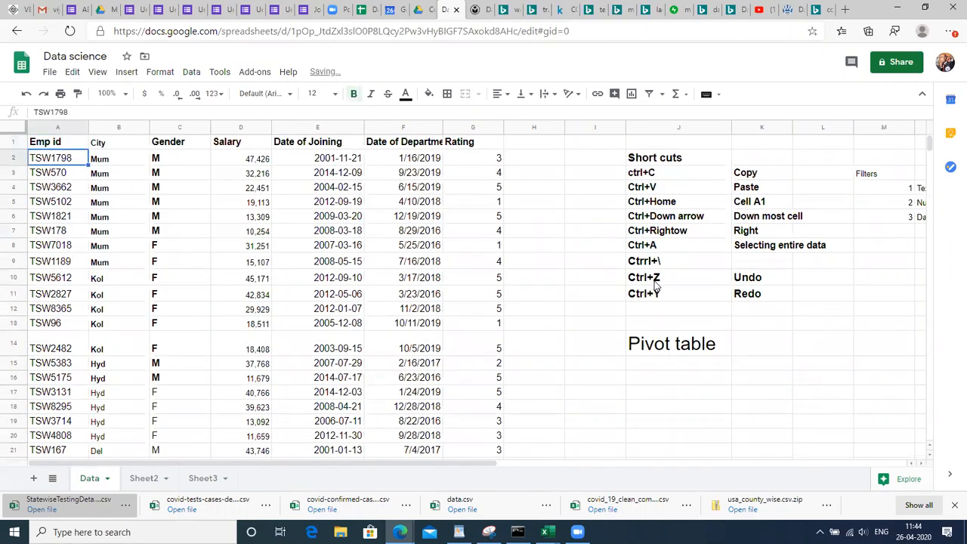
{"action": "key", "text": "Up"}
{"action": "key", "text": "shift+Down"}
{"action": "key", "text": "shift+Down"}
{"action": "key", "text": "shift+Down"}
{"action": "key", "text": "shift+Down"}
{"action": "key", "text": "shift+Right"}
{"action": "key", "text": "shift+Right"}
{"action": "key", "text": "shift+Right"}
{"action": "key", "text": "shift+Right"}
{"action": "key", "text": "shift+Right"}
{"action": "key", "text": "shift+Right"}
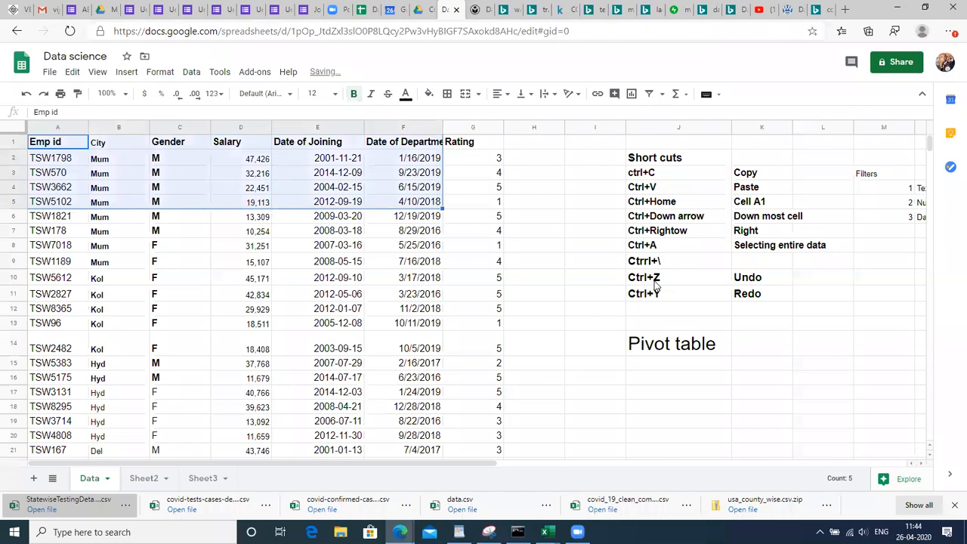
{"action": "left_click", "coordinate": [429, 94]}
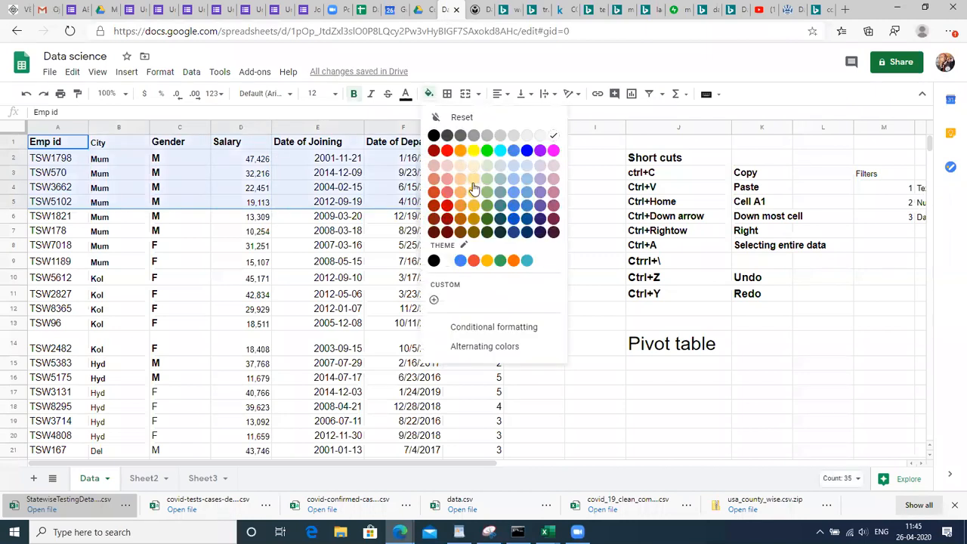
{"action": "left_click", "coordinate": [473, 181]}
Extend the selection to A1:G13, fill it light orange, then move to salary cell D2
{"action": "key", "text": "Up"}
{"action": "key", "text": "shift+Down"}
{"action": "key", "text": "shift+Down"}
{"action": "key", "text": "shift+Down"}
{"action": "key", "text": "shift+Down"}
{"action": "key", "text": "shift+Down"}
{"action": "key", "text": "shift+Down"}
{"action": "key", "text": "shift+Down"}
{"action": "key", "text": "shift+Right"}
{"action": "key", "text": "shift+Right"}
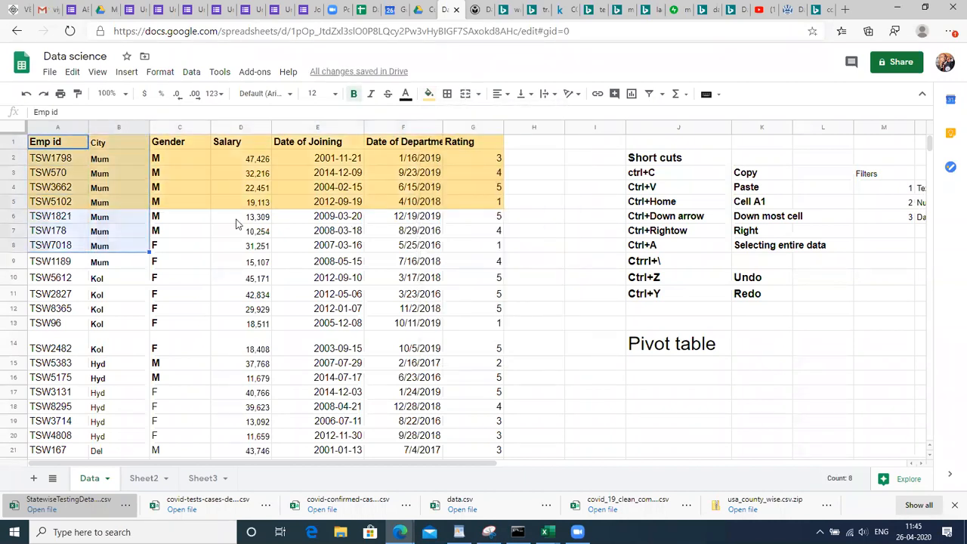
{"action": "key", "text": "shift+Right"}
{"action": "key", "text": "shift+Right"}
{"action": "key", "text": "shift+Right"}
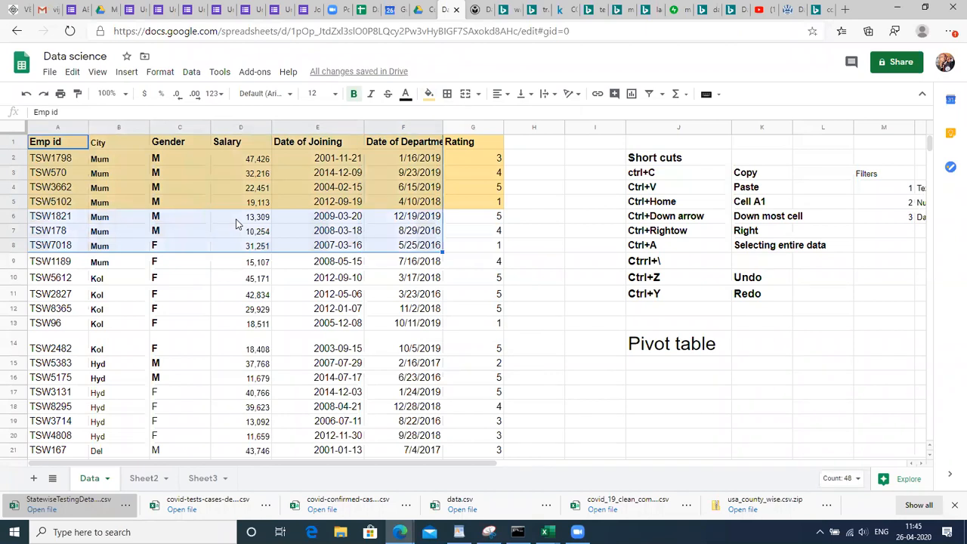
{"action": "key", "text": "shift+Down"}
{"action": "key", "text": "shift+Down"}
{"action": "key", "text": "shift+Down"}
{"action": "key", "text": "shift+Down"}
{"action": "key", "text": "shift+Down"}
{"action": "key", "text": "shift+Right"}
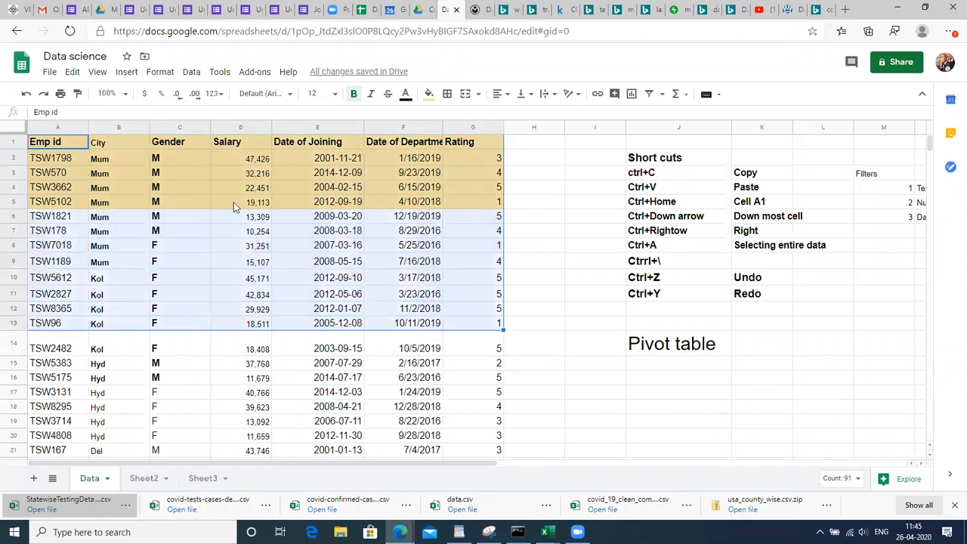
{"action": "left_click", "coordinate": [429, 94]}
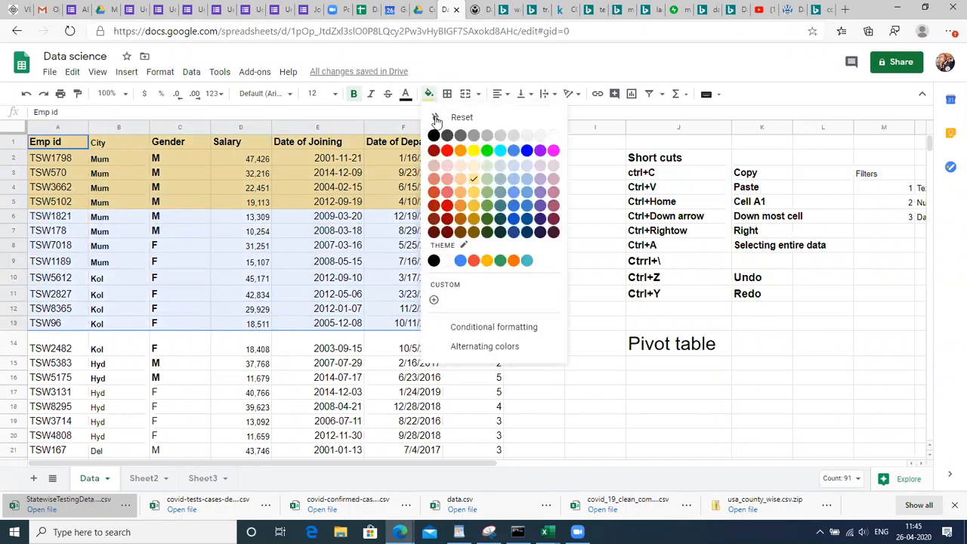
{"action": "left_click", "coordinate": [476, 192]}
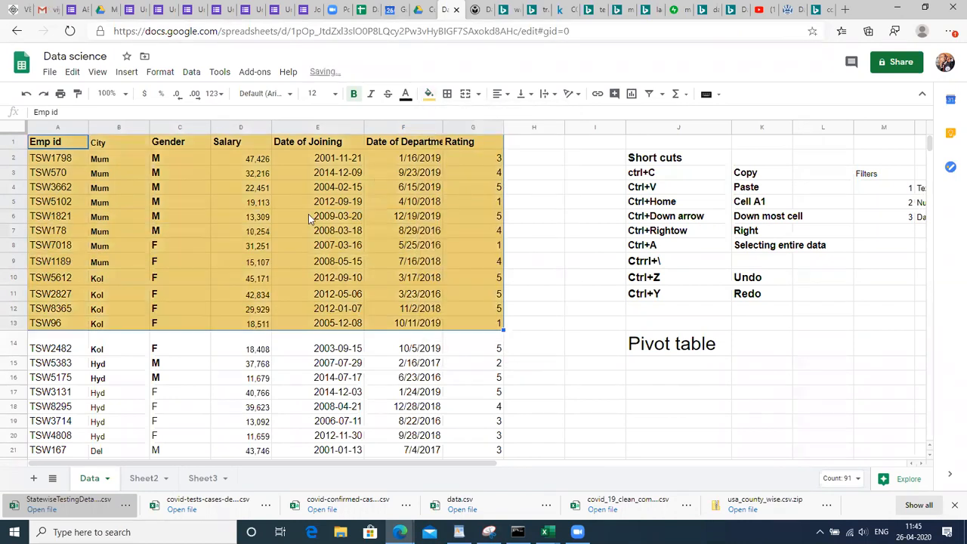
{"action": "left_click", "coordinate": [309, 213]}
{"action": "left_click", "coordinate": [257, 172]}
{"action": "key", "text": "Up"}
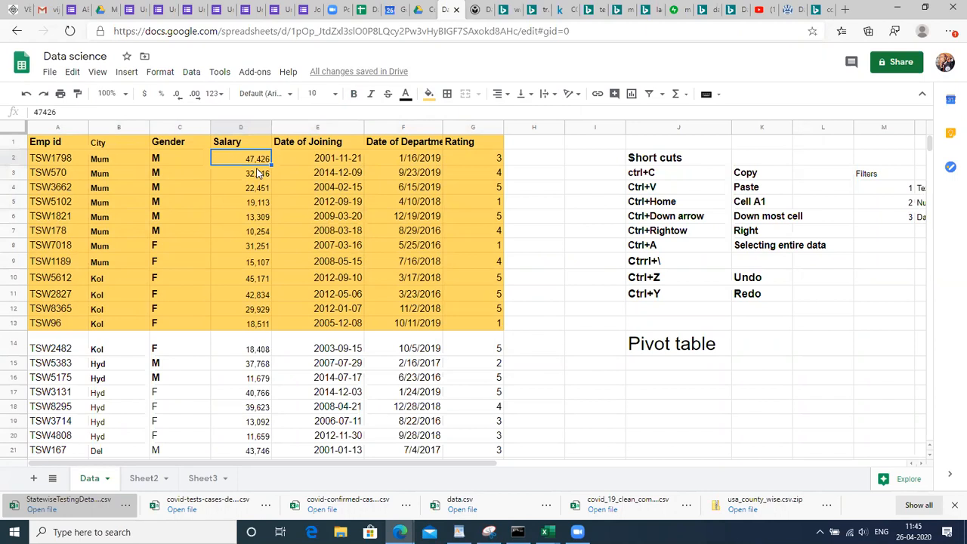
{"action": "type", "text": "3"}
{"action": "key", "text": "Return"}
{"action": "type", "text": "3"}
{"action": "key", "text": "Return"}
{"action": "type", "text": "4"}
{"action": "key", "text": "Return"}
{"action": "type", "text": "5"}
{"action": "key", "text": "Return"}
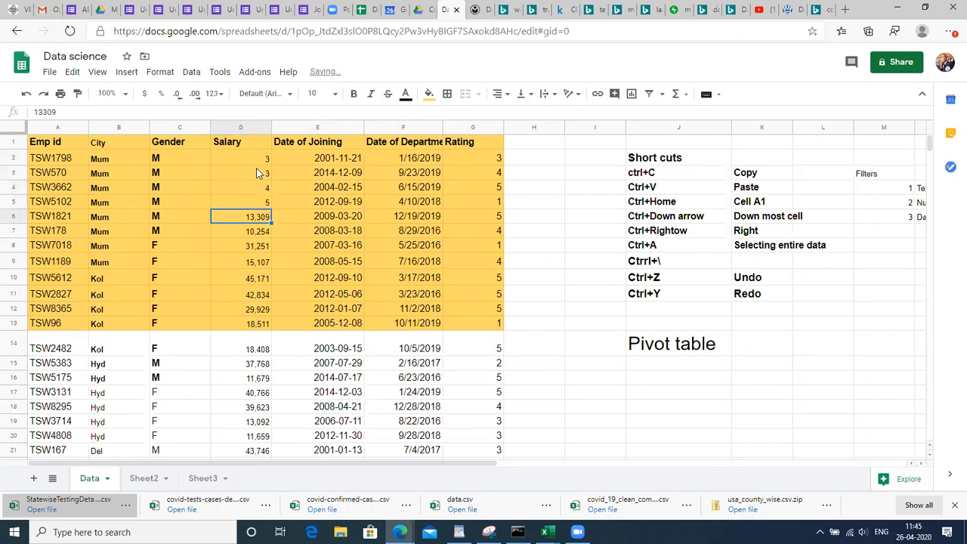
{"action": "type", "text": "5"}
{"action": "key", "text": "Return"}
{"action": "key", "text": "Up"}
{"action": "key", "text": "BackSpace"}
{"action": "key", "text": "ctrl+z"}
{"action": "key", "text": "ctrl+z"}
{"action": "key", "text": "ctrl+z"}
{"action": "key", "text": "ctrl+z"}
{"action": "key", "text": "ctrl+z"}
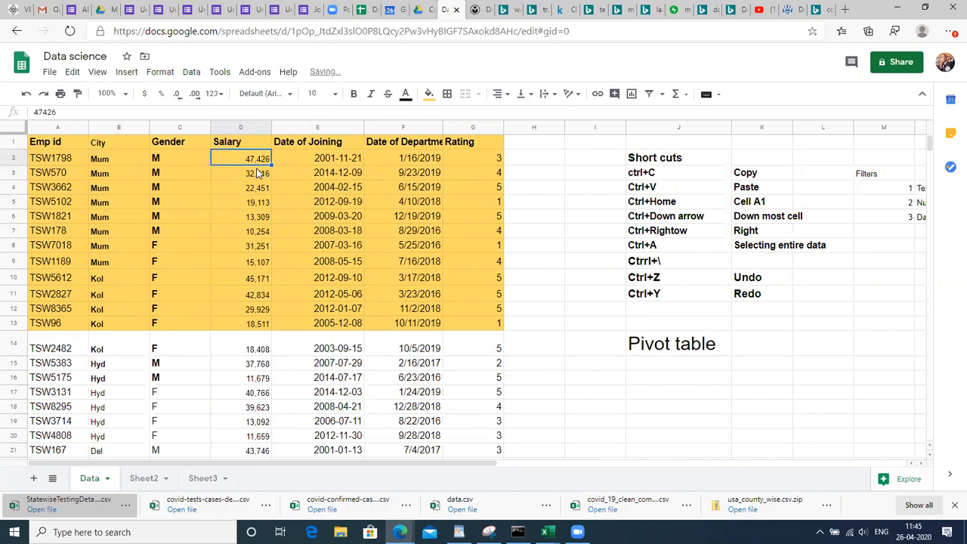
{"action": "left_click", "coordinate": [423, 172]}
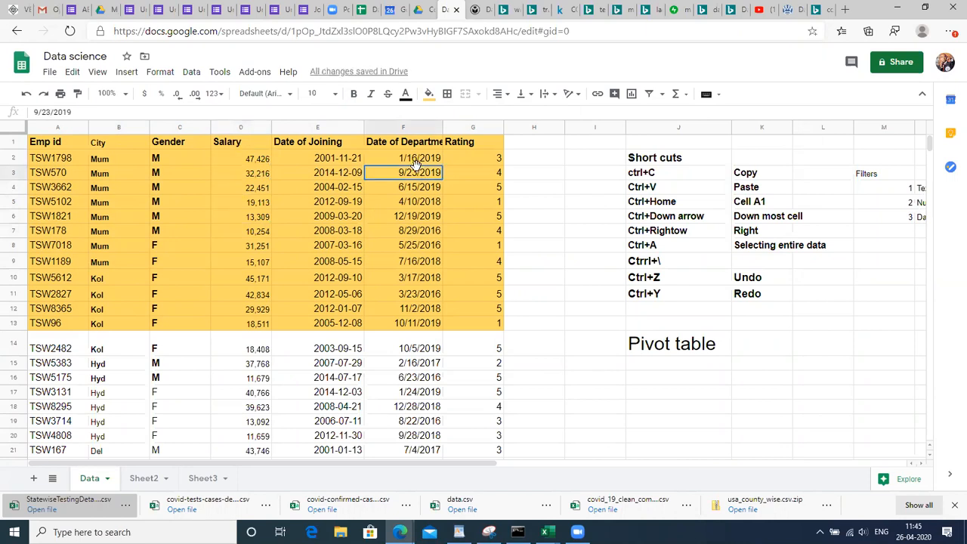
{"action": "left_click", "coordinate": [220, 228]}
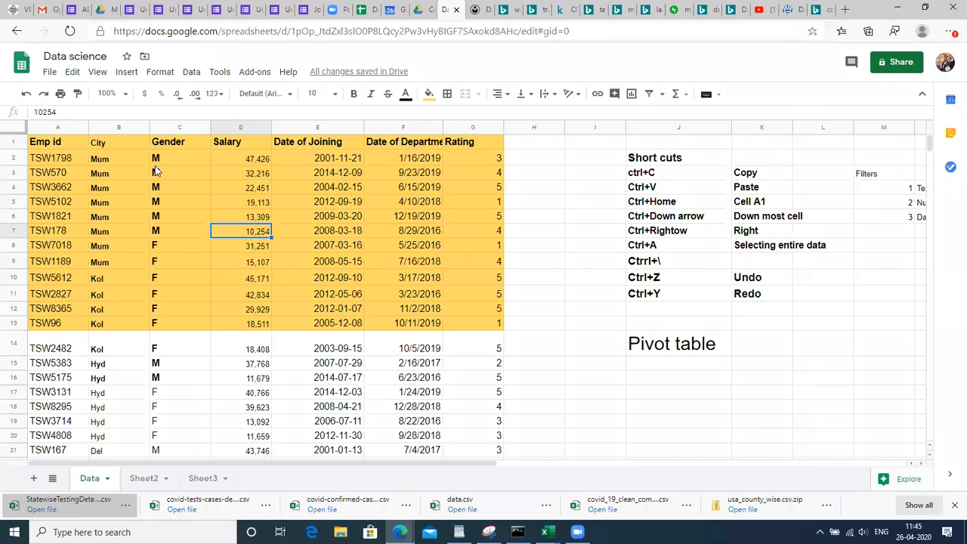
Type 'M' in J16 and 'F' in J17 beneath the Pivot table heading
{"action": "left_click", "coordinate": [776, 397]}
{"action": "key", "text": "Left"}
{"action": "key", "text": "Up"}
{"action": "type", "text": "M"}
{"action": "key", "text": "Return"}
{"action": "key", "text": "Up"}
{"action": "key", "text": "Down"}
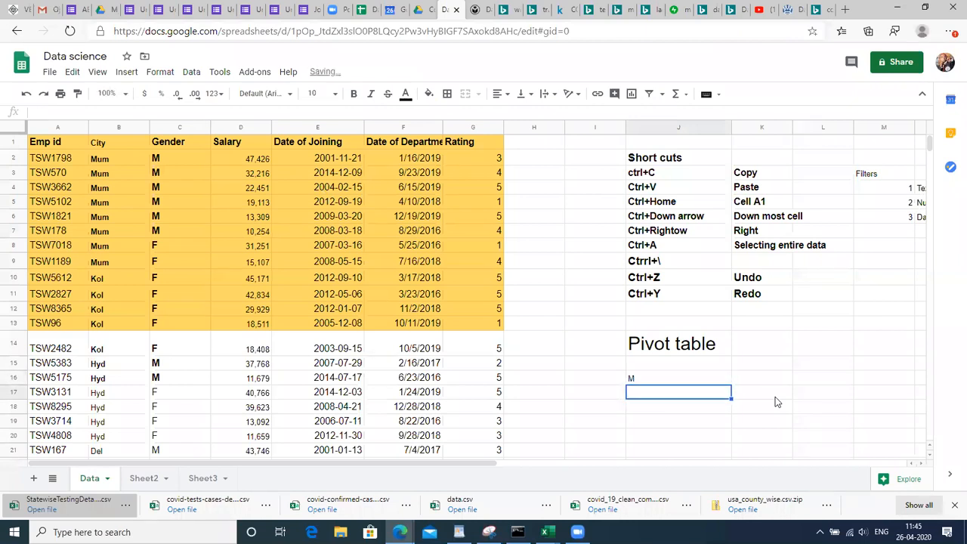
{"action": "type", "text": "F"}
{"action": "key", "text": "Return"}
{"action": "key", "text": "Up"}
{"action": "key", "text": "Up"}
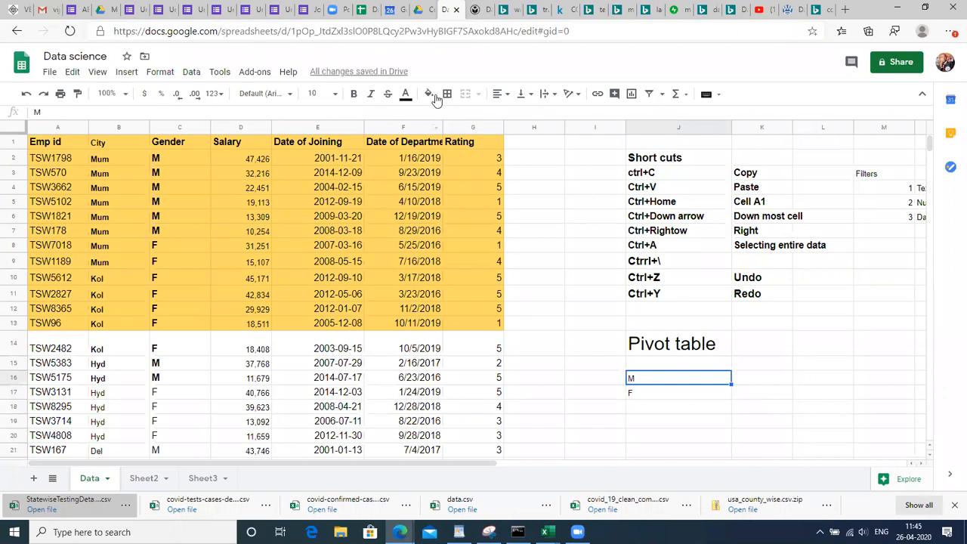
Set the font size of J16:J17 to 18, trying 14 first
{"action": "left_click", "coordinate": [316, 93]}
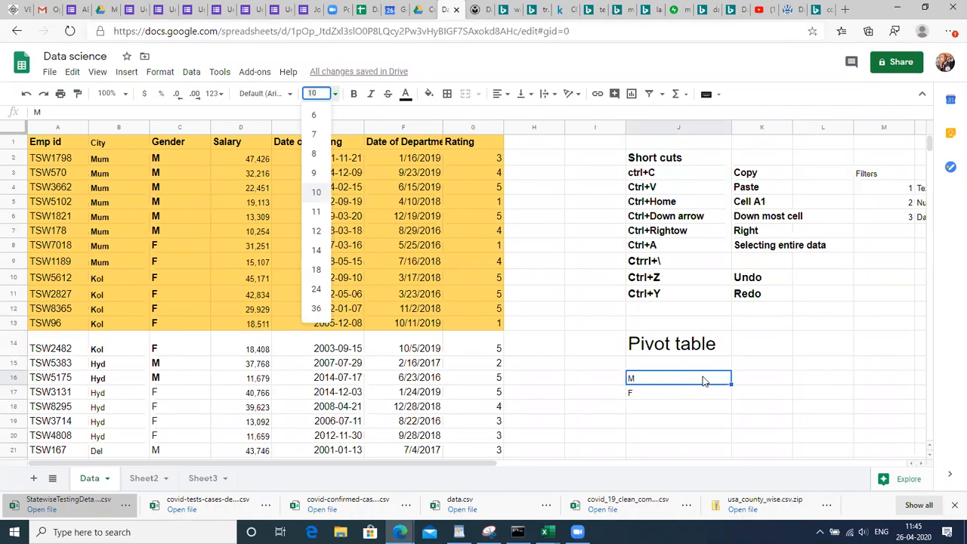
{"action": "left_click", "coordinate": [828, 408]}
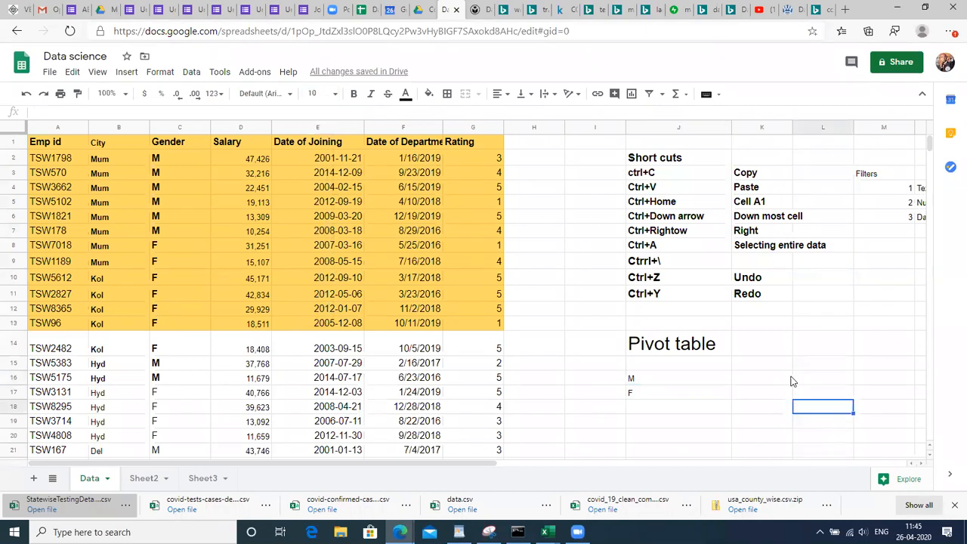
{"action": "left_click", "coordinate": [674, 382]}
{"action": "key", "text": "shift+Down"}
{"action": "key", "text": "shift+Down"}
{"action": "key", "text": "shift+Down"}
{"action": "key", "text": "shift+Down"}
{"action": "key", "text": "shift+Down"}
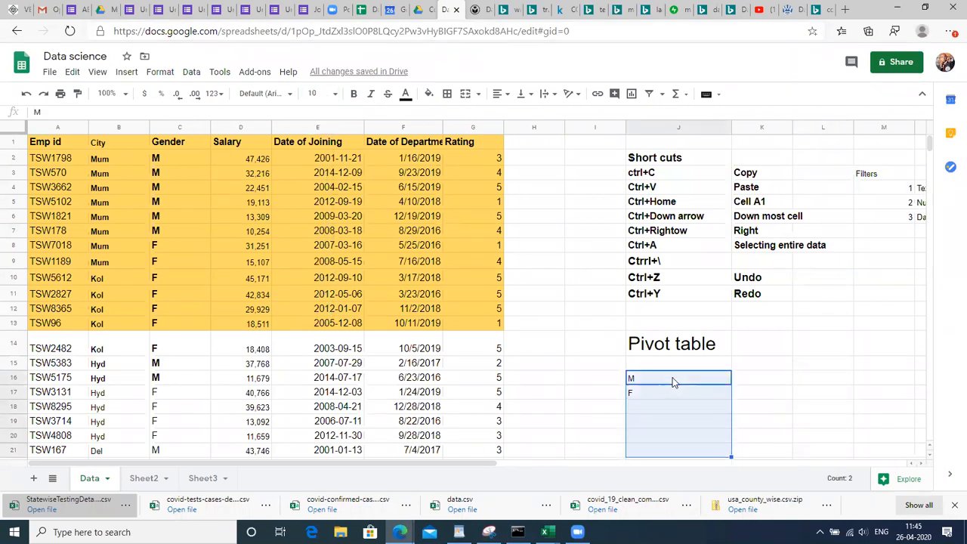
{"action": "left_click", "coordinate": [330, 93]}
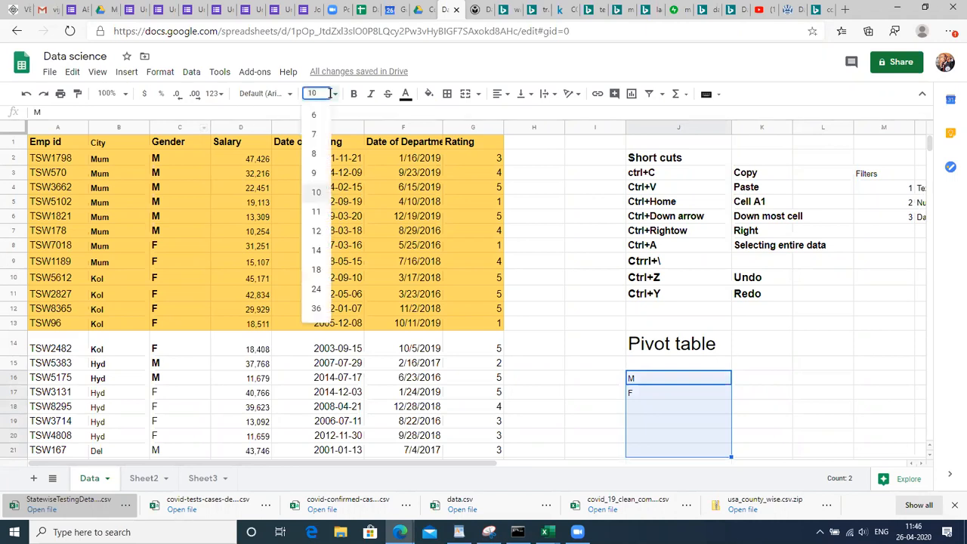
{"action": "left_click", "coordinate": [319, 254]}
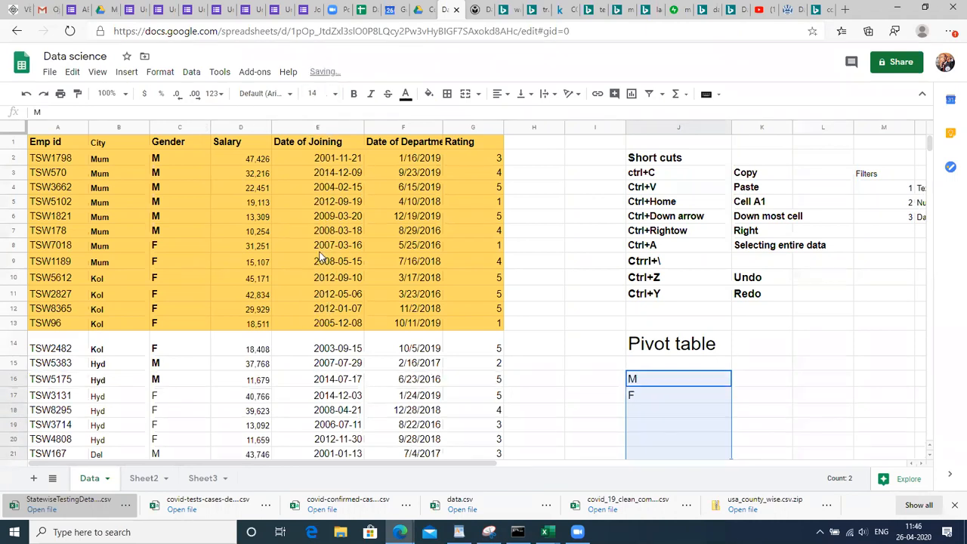
{"action": "left_click", "coordinate": [315, 93]}
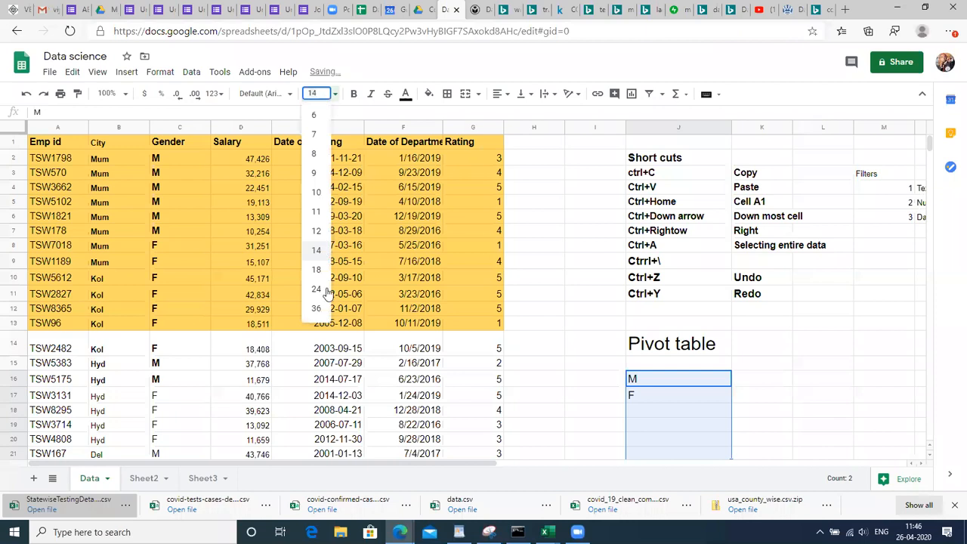
{"action": "left_click", "coordinate": [317, 272]}
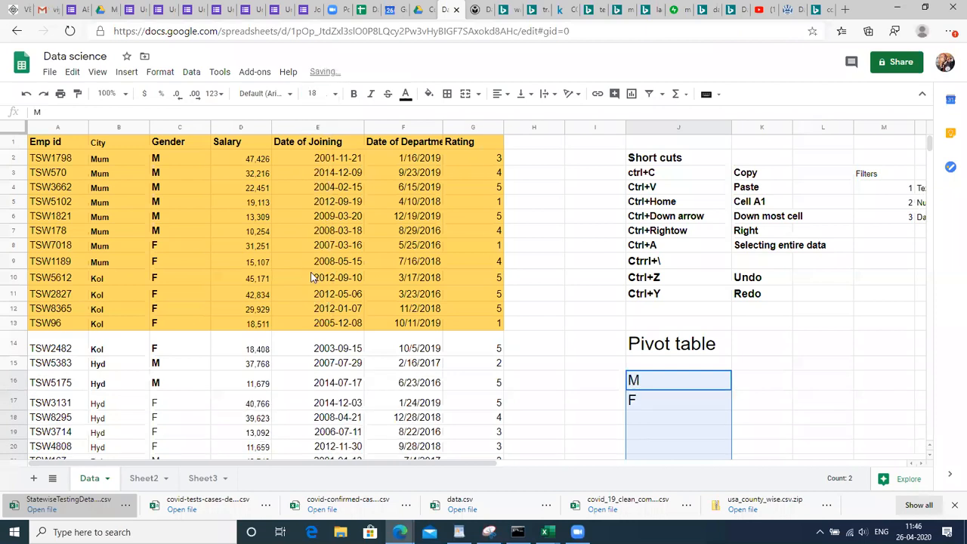
{"action": "left_click", "coordinate": [762, 362]}
Enter 'No of emp' as the heading in K15
{"action": "type", "text": "No of emp"}
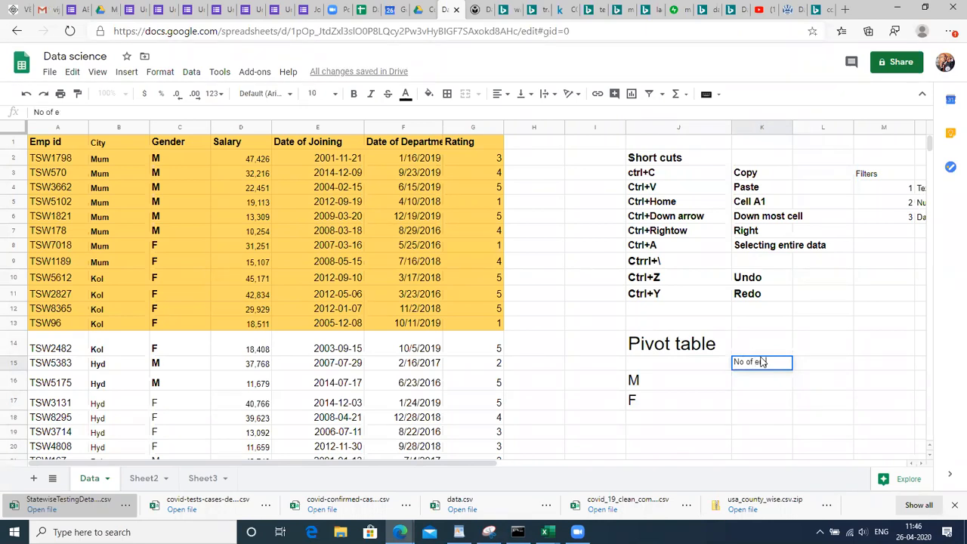
{"action": "key", "text": "Return"}
{"action": "key", "text": "Down"}
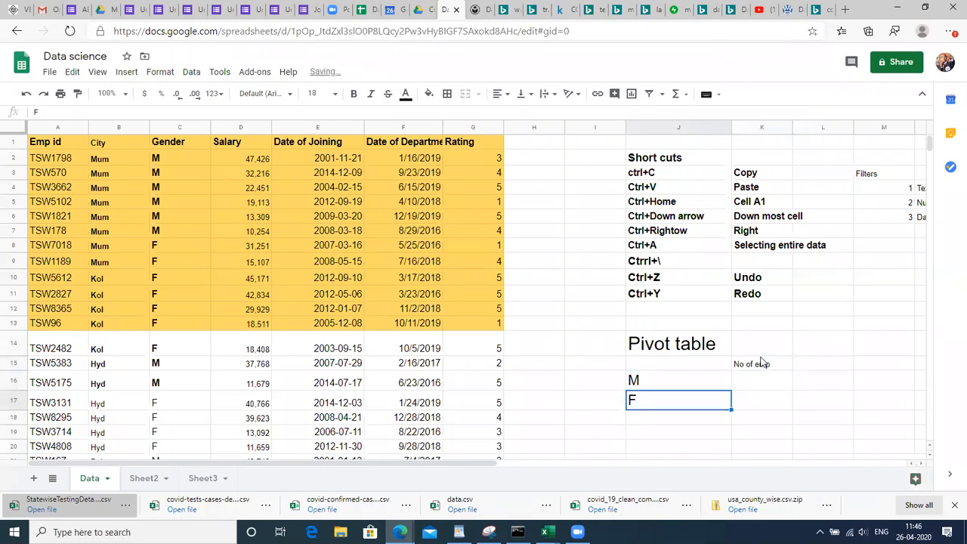
{"action": "key", "text": "Up"}
{"action": "key", "text": "Right"}
{"action": "key", "text": "Up"}
{"action": "key", "text": "Right"}
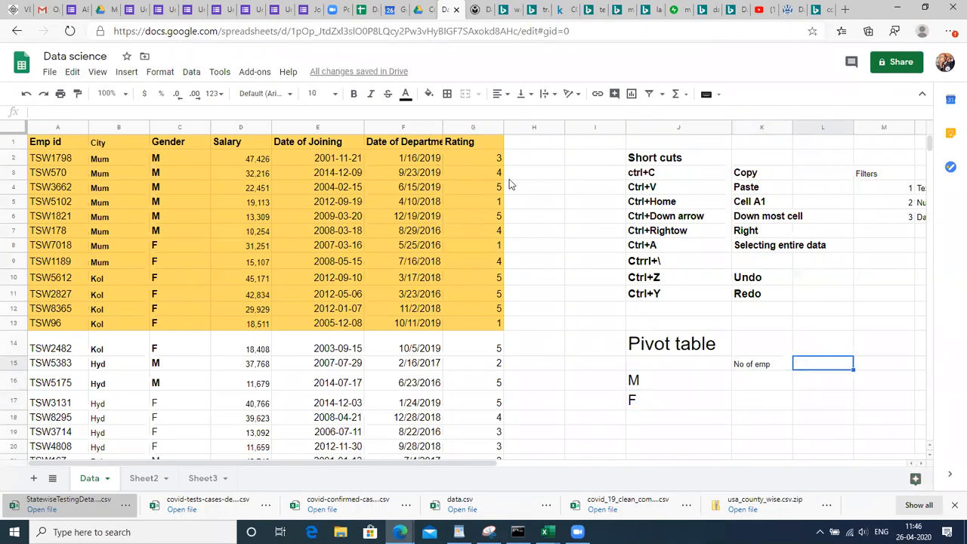
Select a Rating value, then undo an accidental move of the M label from C6
{"action": "left_click", "coordinate": [478, 146]}
{"action": "left_click", "coordinate": [484, 159]}
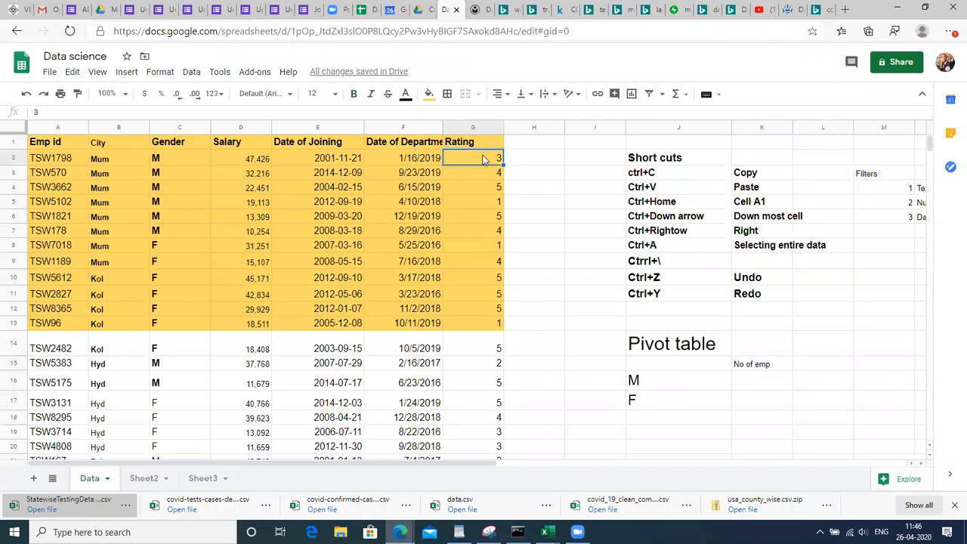
{"action": "left_click", "coordinate": [174, 216]}
{"action": "left_click_drag", "start_coordinate": [173, 210], "coordinate": [170, 251]}
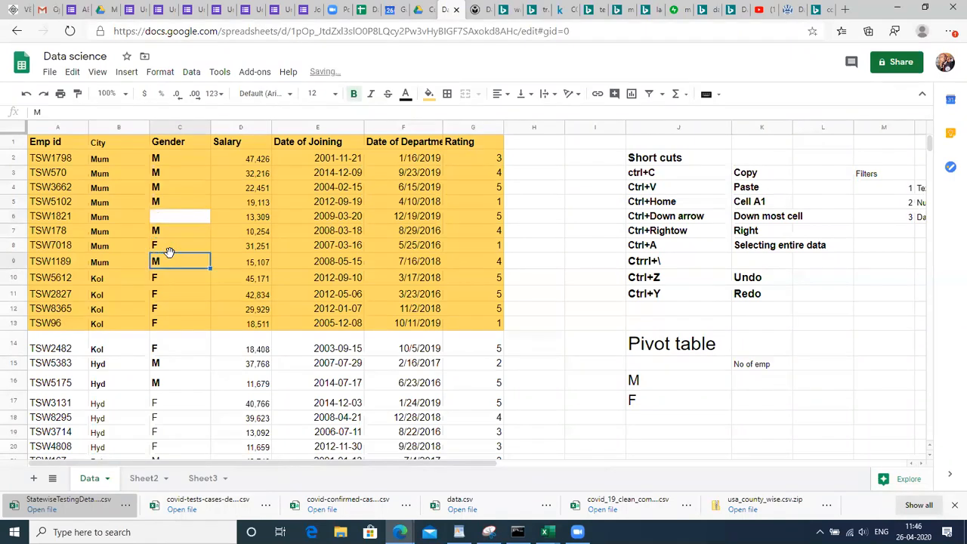
{"action": "key", "text": "ctrl+z"}
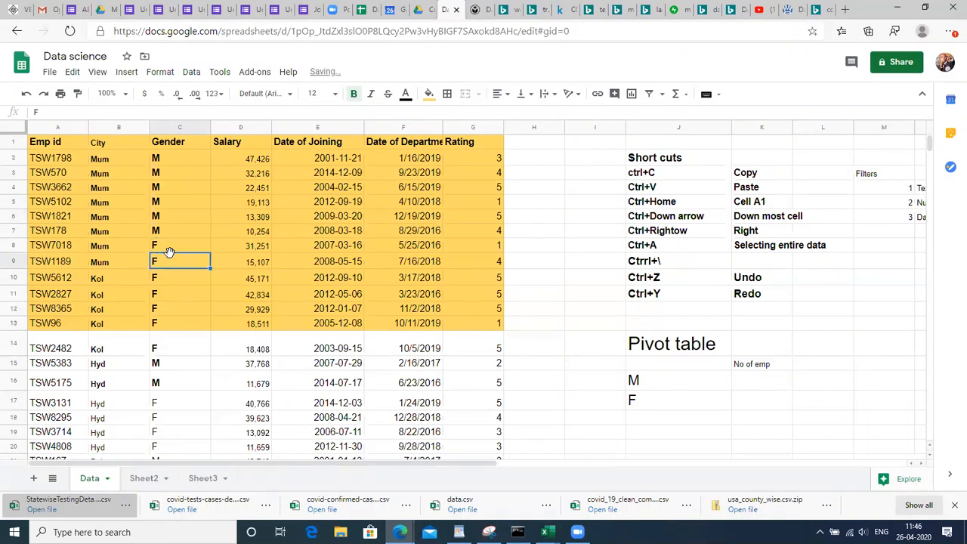
Type 'Ang Rating of Males &Female' as the heading in L15
{"action": "left_click", "coordinate": [826, 365]}
{"action": "type", "text": "Ang Rat"}
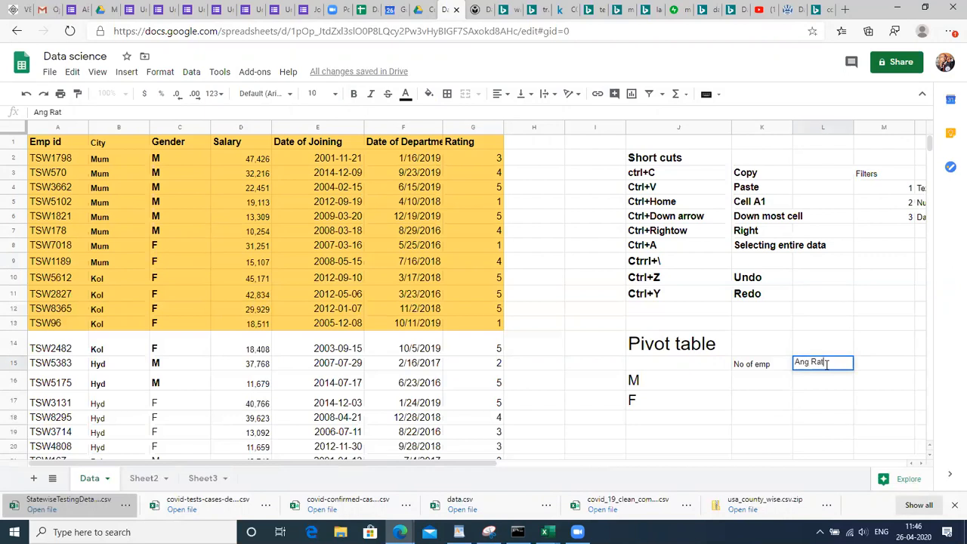
{"action": "type", "text": "ing of Males"}
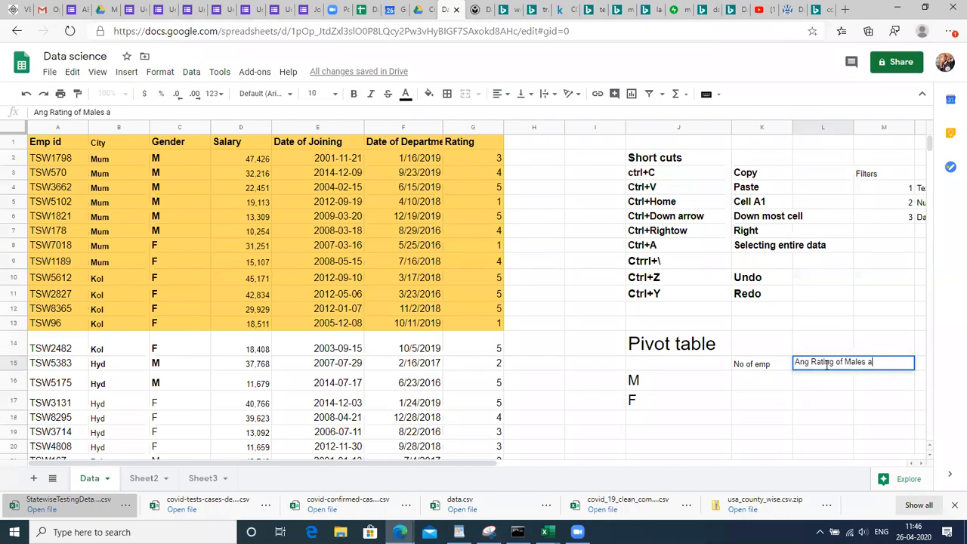
{"action": "key", "text": "Return"}
{"action": "key", "text": "Up"}
{"action": "key", "text": "Down"}
{"action": "key", "text": "Up"}
{"action": "key", "text": "F2"}
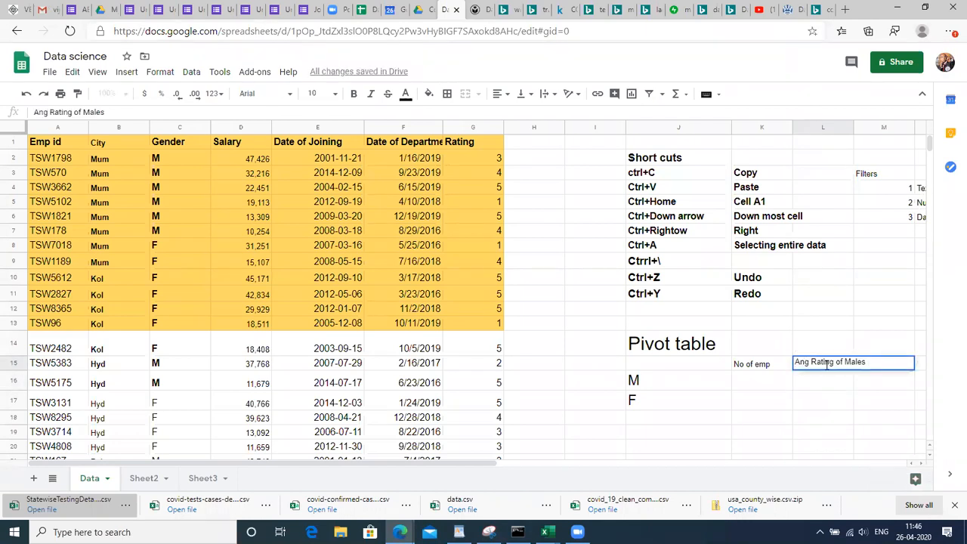
{"action": "type", "text": "&Female"}
{"action": "key", "text": "Return"}
Correct the L15 heading to read 'Ang Rating of Males &Females'
{"action": "left_click", "coordinate": [827, 366]}
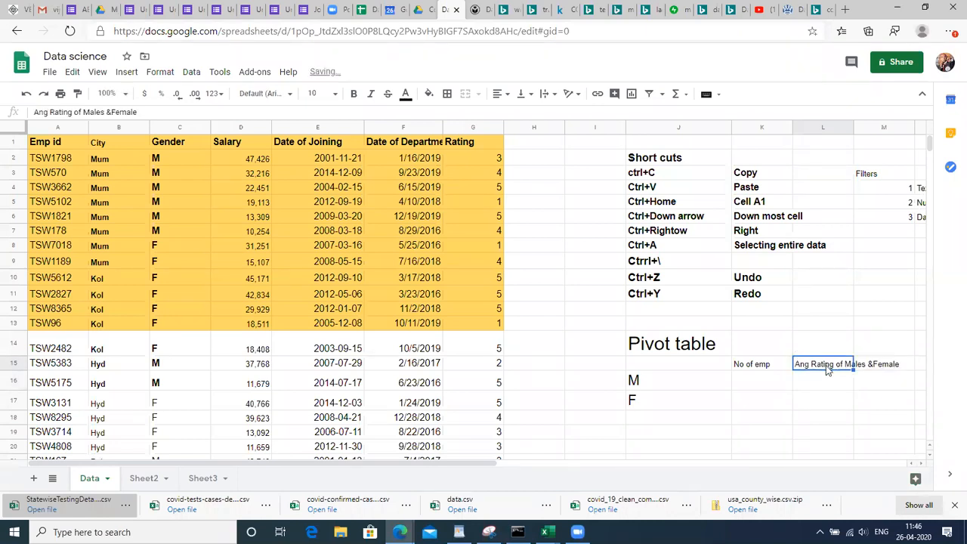
{"action": "double_click", "coordinate": [827, 365]}
{"action": "type", "text": "s"}
{"action": "key", "text": "Return"}
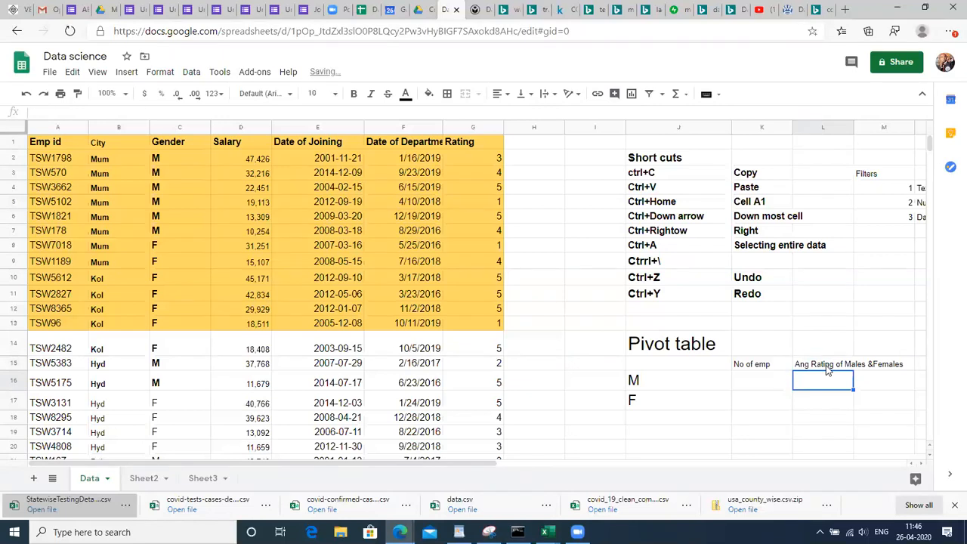
{"action": "key", "text": "Up"}
{"action": "key", "text": "Left"}
{"action": "key", "text": "Right"}
{"action": "key", "text": "Right"}
{"action": "key", "text": "Right"}
{"action": "key", "text": "Left"}
{"action": "key", "text": "Left"}
{"action": "key", "text": "Left"}
{"action": "key", "text": "Left"}
{"action": "key", "text": "Left"}
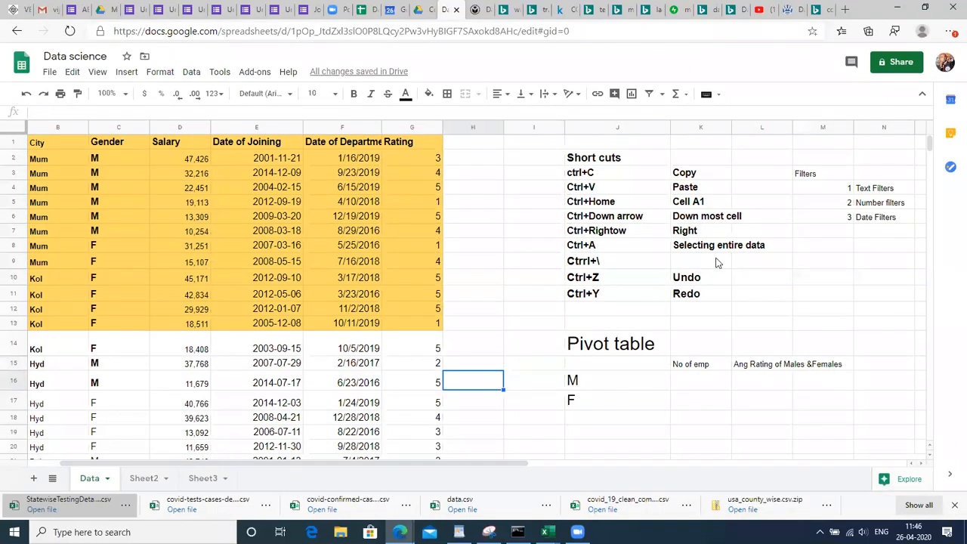
Select the coloured employee data block A1:G13
{"action": "left_click", "coordinate": [189, 297]}
{"action": "key", "text": "Left"}
{"action": "key", "text": "Left"}
{"action": "key", "text": "Left"}
{"action": "key", "text": "Up"}
{"action": "key", "text": "Up"}
{"action": "key", "text": "Up"}
{"action": "key", "text": "Up"}
{"action": "key", "text": "Up"}
{"action": "key", "text": "Up"}
{"action": "key", "text": "Up"}
{"action": "key", "text": "Up"}
{"action": "key", "text": "Up"}
{"action": "key", "text": "Up"}
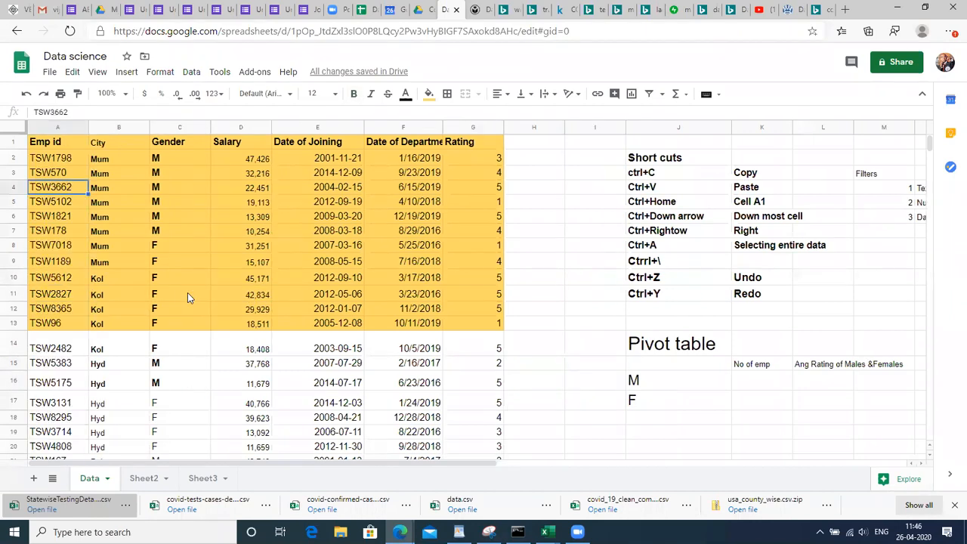
{"action": "key", "text": "shift+Down"}
{"action": "key", "text": "shift+Down"}
{"action": "key", "text": "shift+Down"}
{"action": "key", "text": "shift+Down"}
{"action": "key", "text": "shift+Down"}
{"action": "key", "text": "shift+Down"}
{"action": "key", "text": "shift+Down"}
{"action": "key", "text": "shift+Down"}
{"action": "key", "text": "shift+Down"}
{"action": "key", "text": "shift+Down"}
{"action": "key", "text": "shift+Down"}
{"action": "key", "text": "shift+Down"}
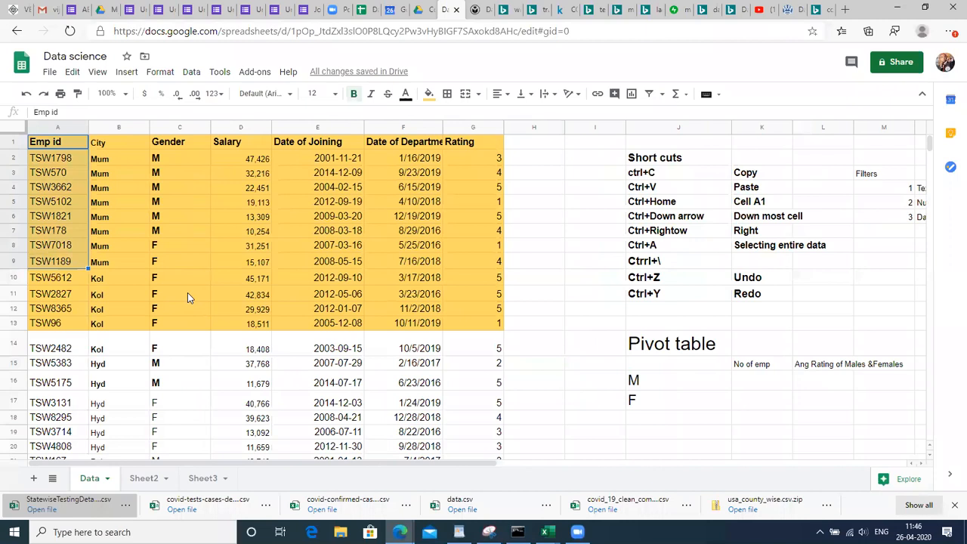
{"action": "key", "text": "shift+Right"}
{"action": "key", "text": "shift+Right"}
{"action": "key", "text": "shift+Right"}
{"action": "key", "text": "shift+Right"}
{"action": "key", "text": "shift+Right"}
{"action": "key", "text": "shift+Right"}
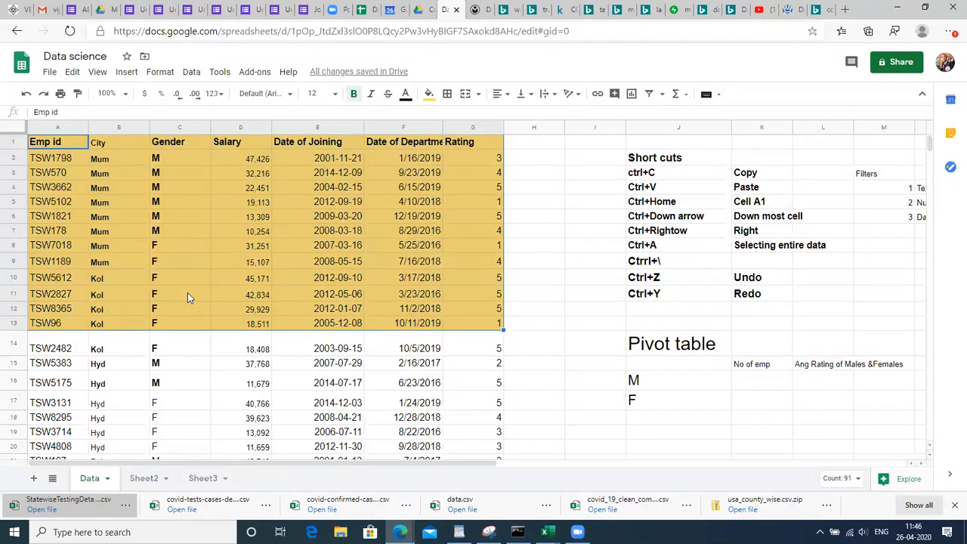
Make the K15:L15 headings bold at font size 14
{"action": "left_click", "coordinate": [745, 364]}
{"action": "left_click_drag", "start_coordinate": [746, 365], "coordinate": [824, 364]}
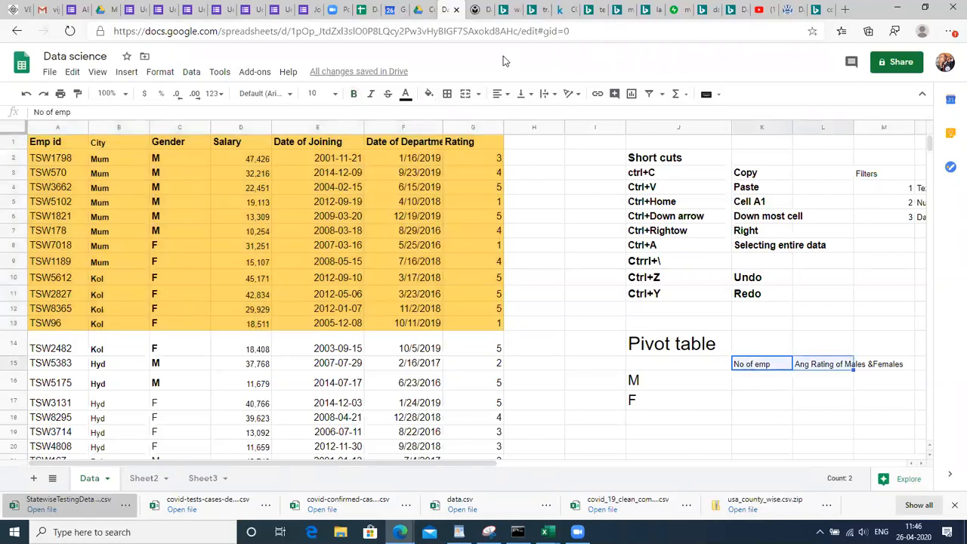
{"action": "left_click", "coordinate": [317, 93]}
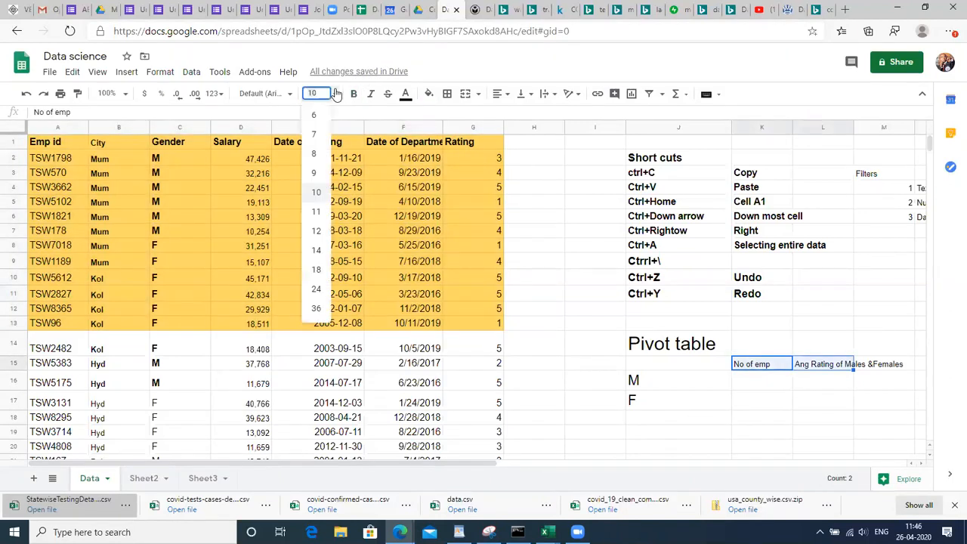
{"action": "left_click", "coordinate": [315, 258]}
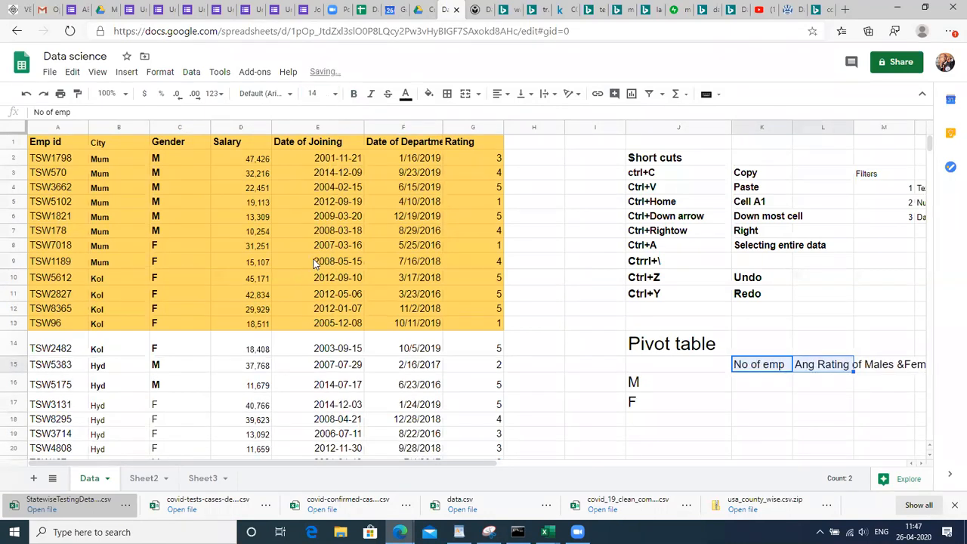
{"action": "key", "text": "ctrl+b"}
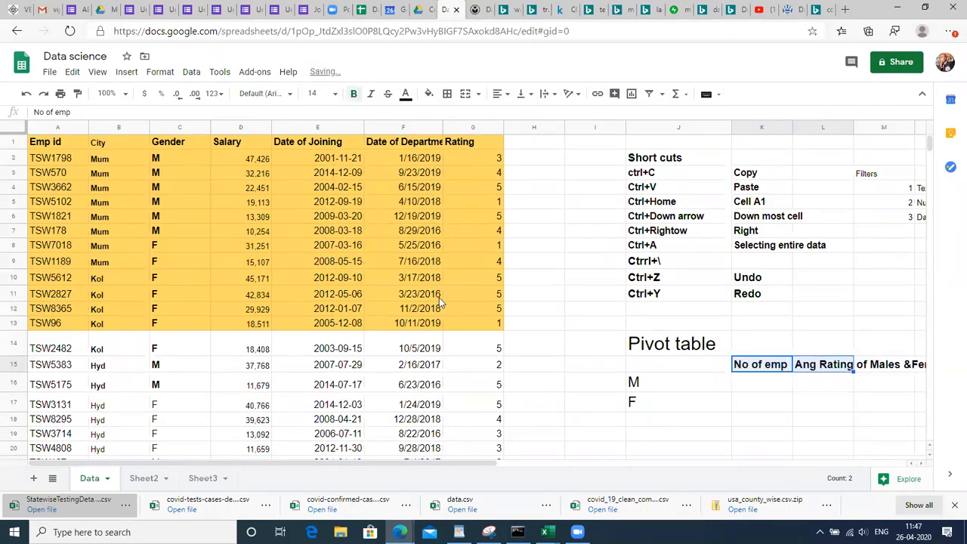
{"action": "left_click", "coordinate": [763, 391]}
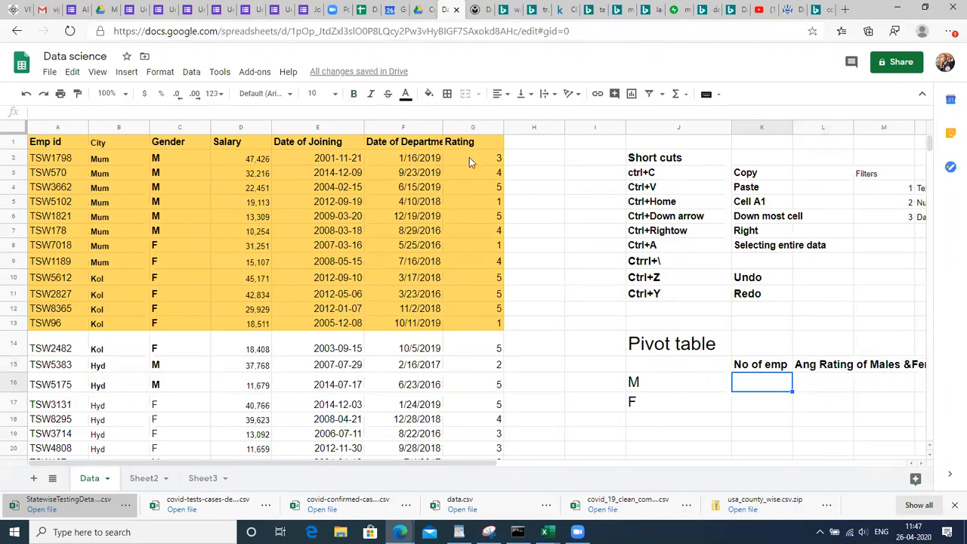
Count the M entries in Gender and enter 6 employees for both M and F
{"action": "left_click", "coordinate": [175, 157]}
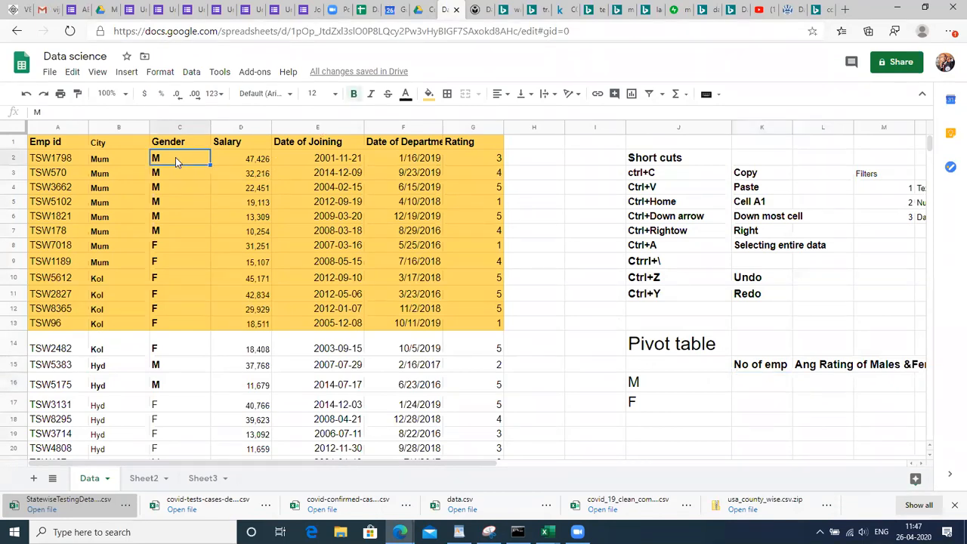
{"action": "key", "text": "shift+Down"}
{"action": "key", "text": "shift+Down"}
{"action": "key", "text": "shift+Down"}
{"action": "key", "text": "shift+Down"}
{"action": "key", "text": "shift+Down"}
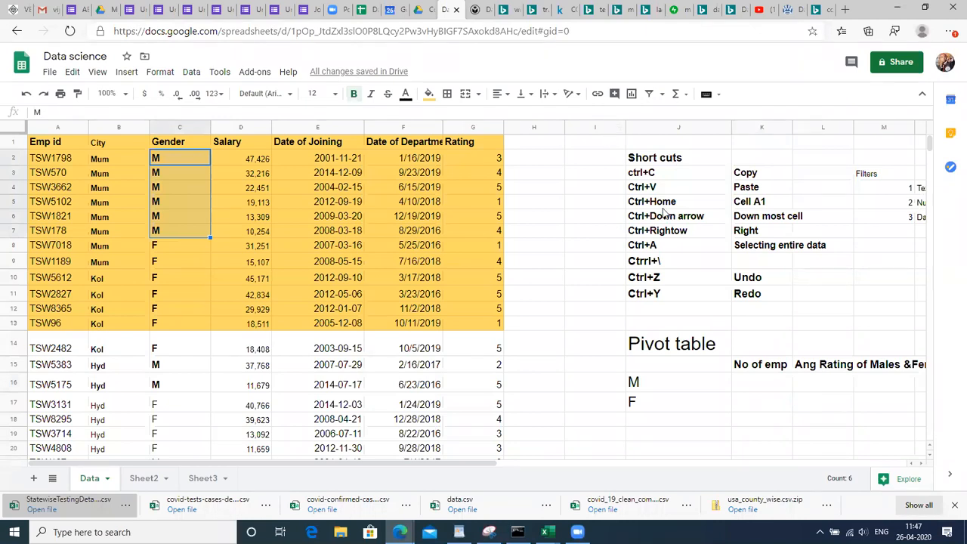
{"action": "left_click", "coordinate": [756, 391]}
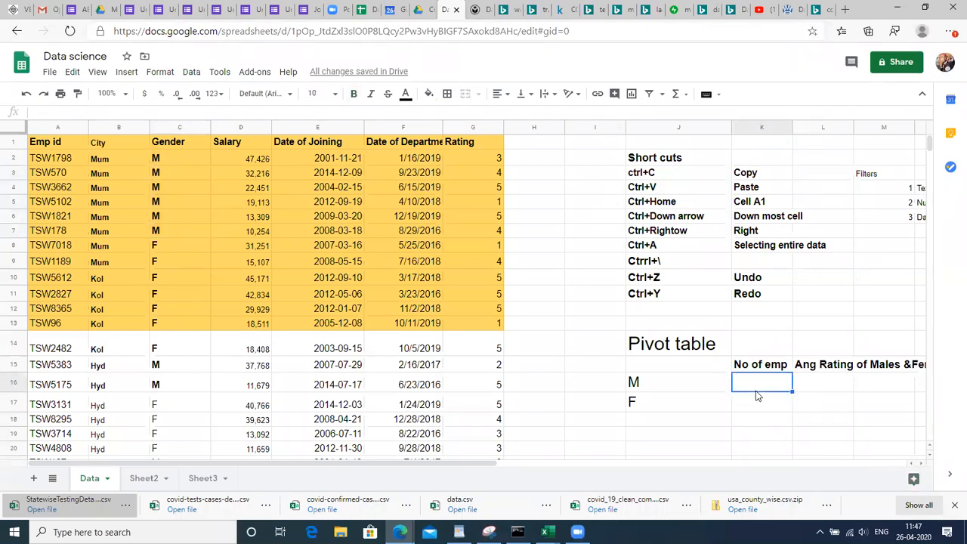
{"action": "type", "text": "6"}
{"action": "key", "text": "Return"}
{"action": "type", "text": "6"}
{"action": "key", "text": "Return"}
Move to the M rating cell and select the first Rating value
{"action": "key", "text": "Up"}
{"action": "key", "text": "Up"}
{"action": "key", "text": "Right"}
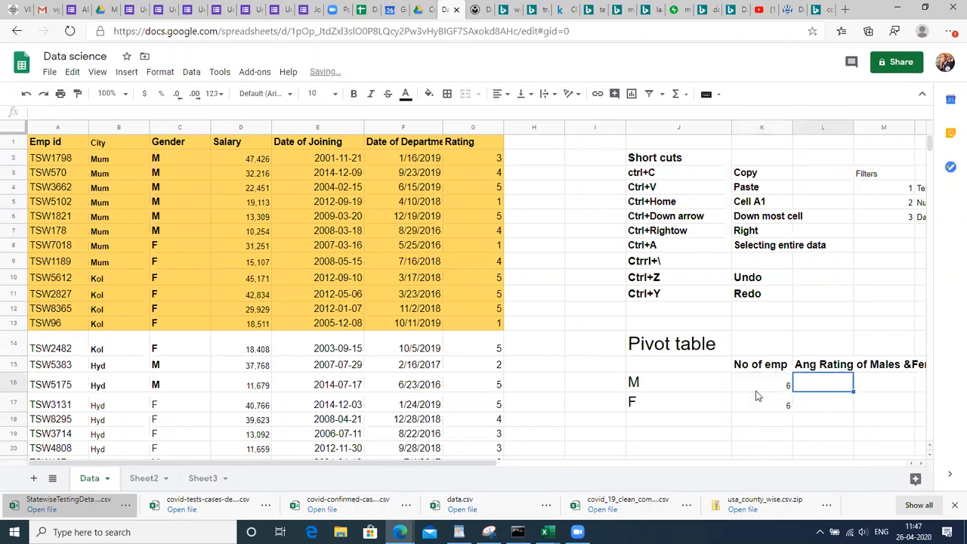
{"action": "left_click", "coordinate": [494, 161]}
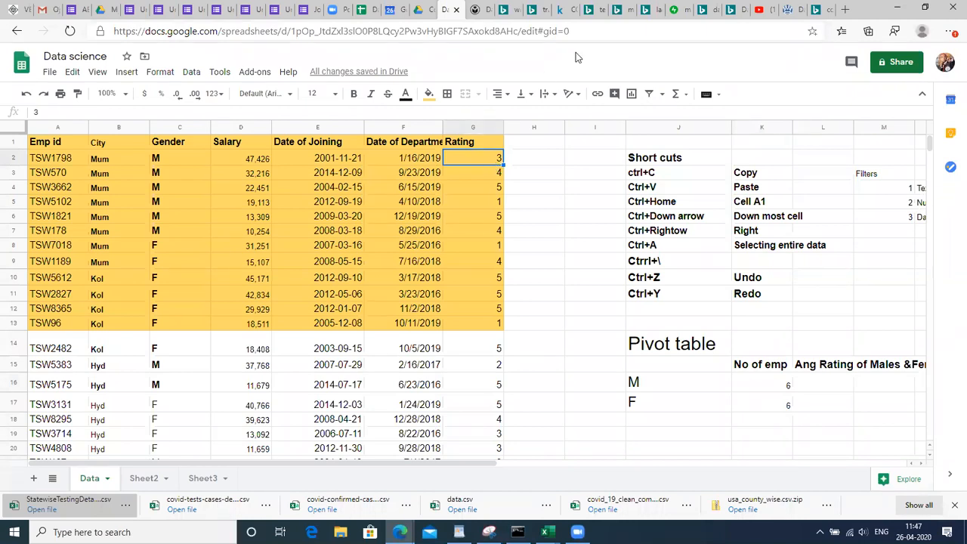
{"action": "left_click", "coordinate": [625, 43]}
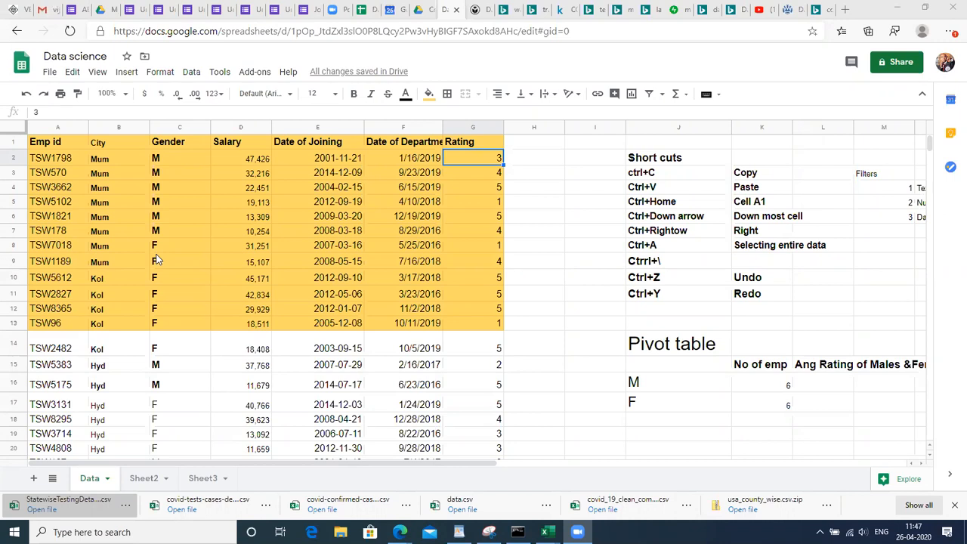
Select the six male ratings and show their average in the status-bar summary
{"action": "left_click", "coordinate": [648, 217]}
{"action": "left_click", "coordinate": [497, 158]}
{"action": "key", "text": "shift+Down"}
{"action": "key", "text": "shift+Down"}
{"action": "key", "text": "shift+Down"}
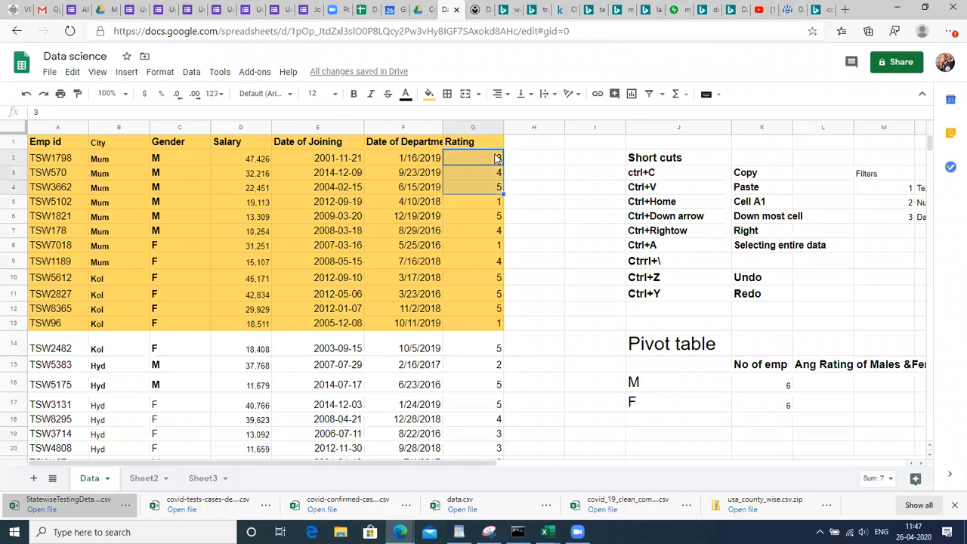
{"action": "key", "text": "shift+Down"}
{"action": "key", "text": "shift+Down"}
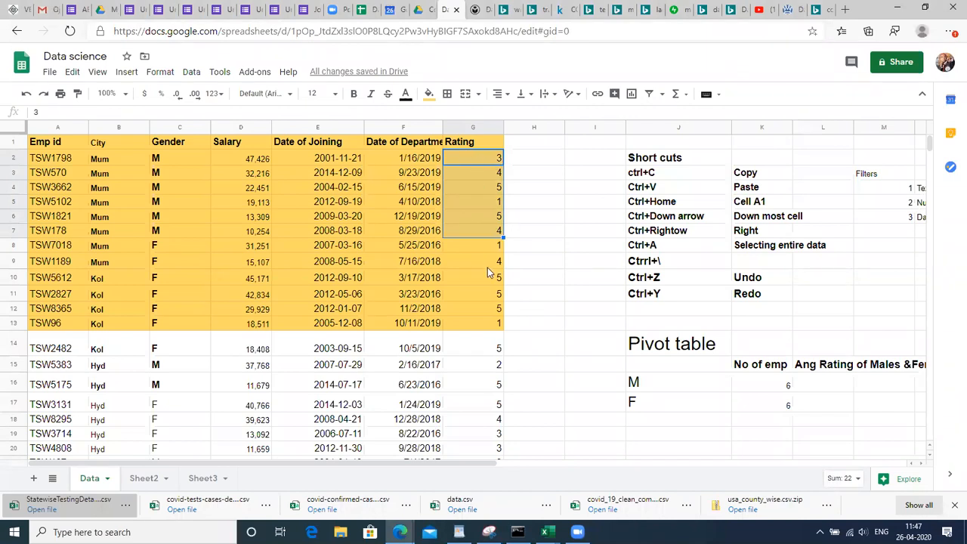
{"action": "left_click", "coordinate": [841, 481]}
{"action": "left_click", "coordinate": [798, 399]}
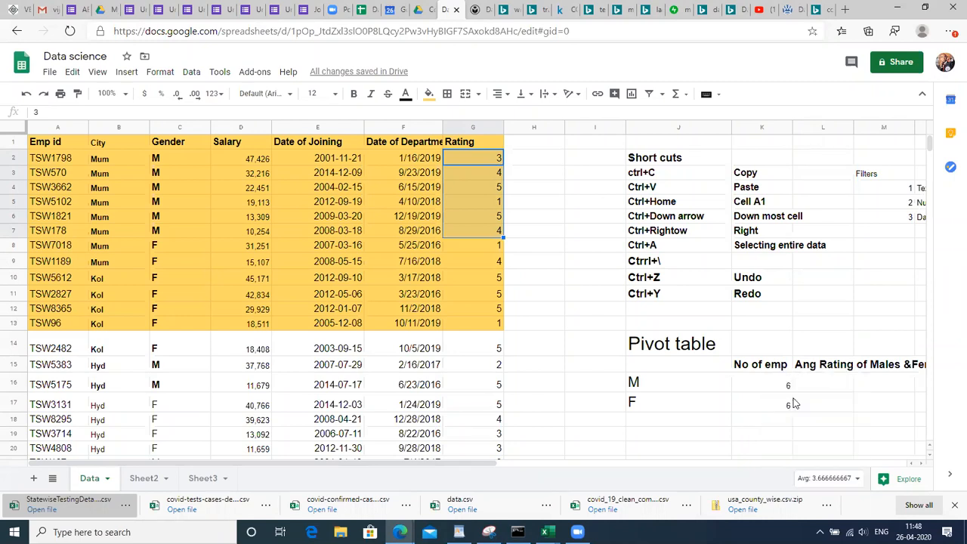
{"action": "left_click", "coordinate": [821, 481]}
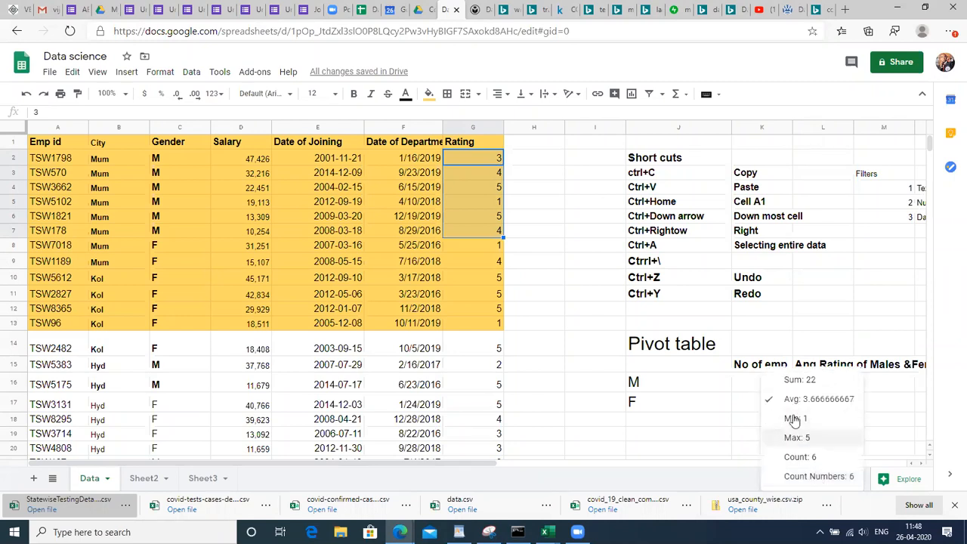
Enter 3.6 as the male average rating in L16
{"action": "left_click", "coordinate": [733, 387]}
{"action": "key", "text": "Right"}
{"action": "type", "text": "3"}
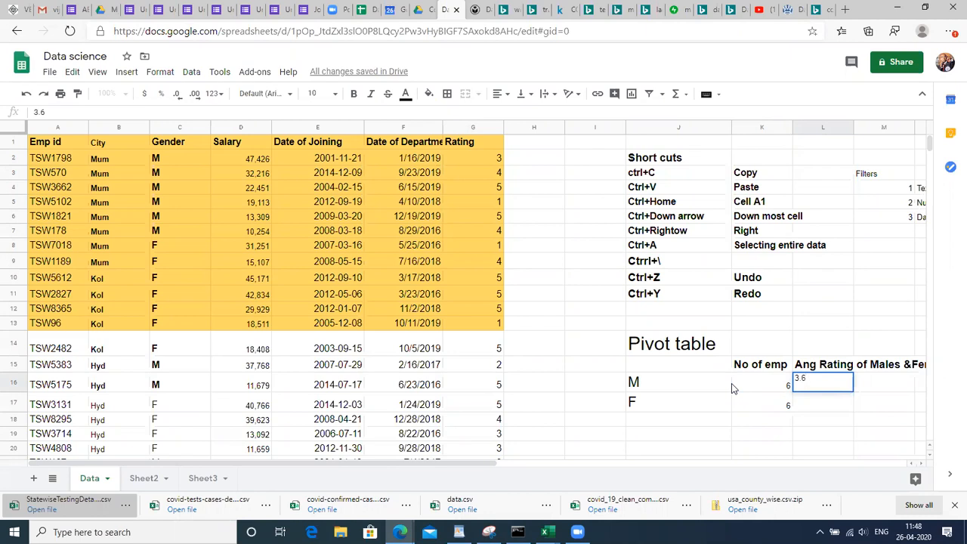
{"action": "key", "text": "Return"}
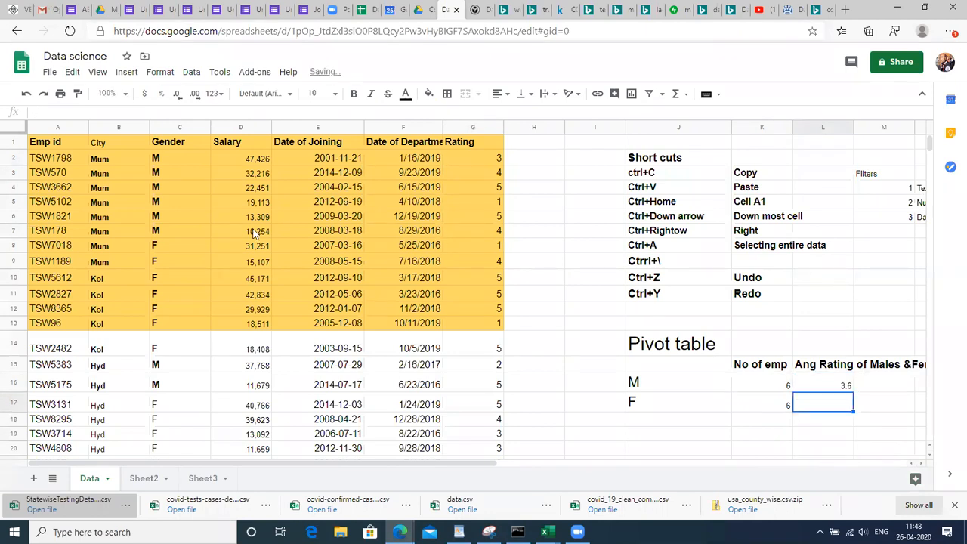
Select the female ratings and enter 3.5 as their average rating in L17
{"action": "left_click", "coordinate": [181, 251]}
{"action": "key", "text": "Right"}
{"action": "key", "text": "Right"}
{"action": "key", "text": "Right"}
{"action": "key", "text": "Right"}
{"action": "key", "text": "Right"}
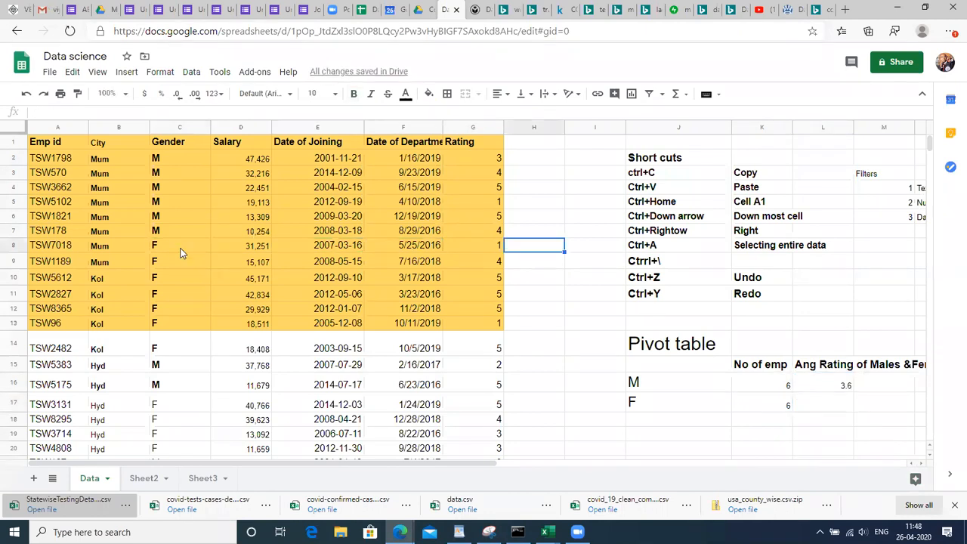
{"action": "key", "text": "Left"}
{"action": "key", "text": "shift+Down"}
{"action": "key", "text": "shift+Down"}
{"action": "key", "text": "shift+Down"}
{"action": "key", "text": "shift+Down"}
{"action": "key", "text": "shift+Down"}
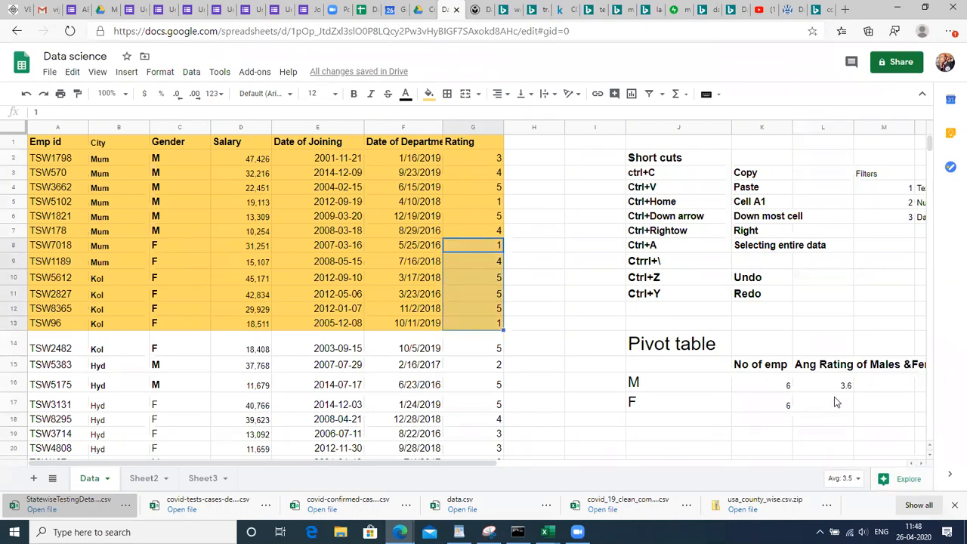
{"action": "left_click", "coordinate": [837, 402]}
{"action": "type", "text": "3.5"}
{"action": "key", "text": "Return"}
{"action": "key", "text": "Up"}
{"action": "key", "text": "Up"}
{"action": "key", "text": "Up"}
{"action": "key", "text": "Left"}
{"action": "key", "text": "Left"}
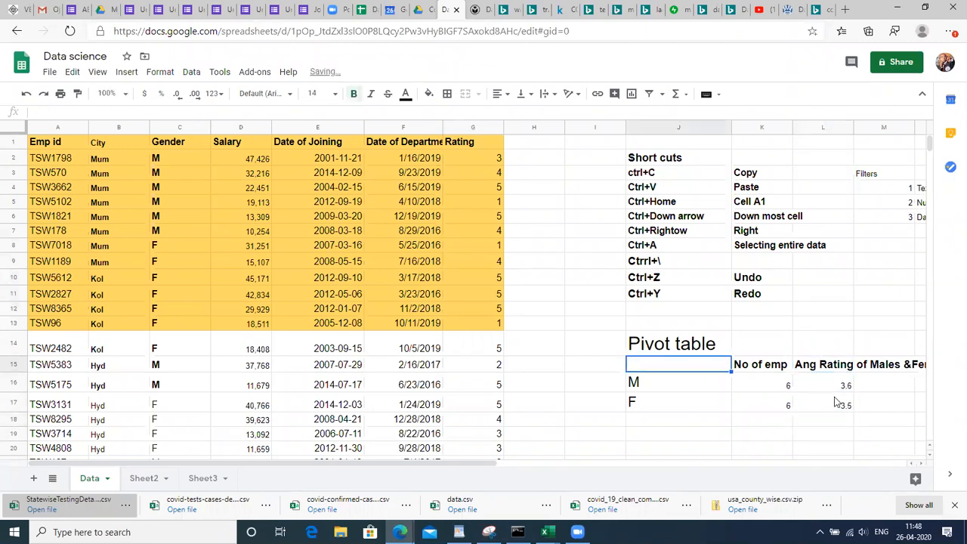
{"action": "key", "text": "shift+Right"}
{"action": "key", "text": "shift+Right"}
Set the J15:L17 pivot summary to 24-point text and widen the No of emp column
{"action": "key", "text": "shift+Down"}
{"action": "key", "text": "shift+Down"}
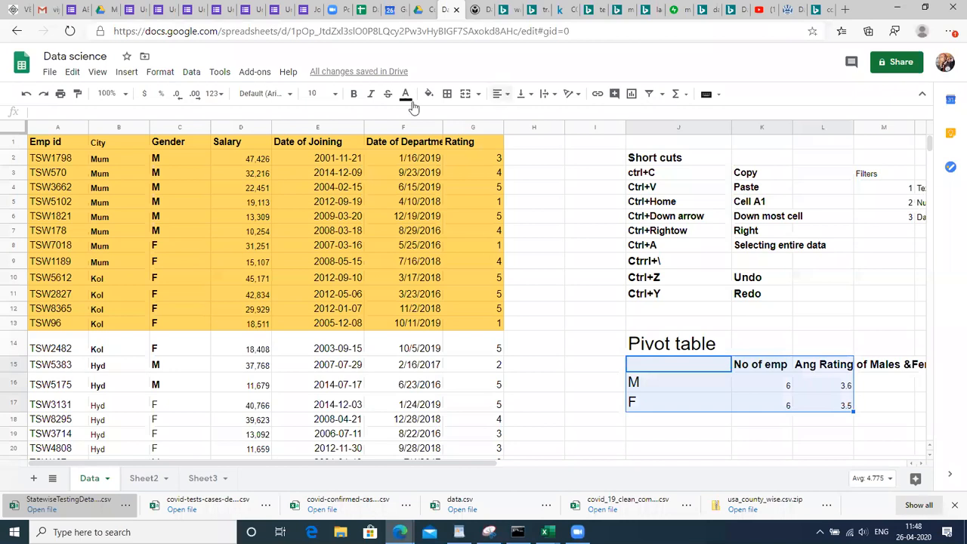
{"action": "left_click", "coordinate": [321, 94]}
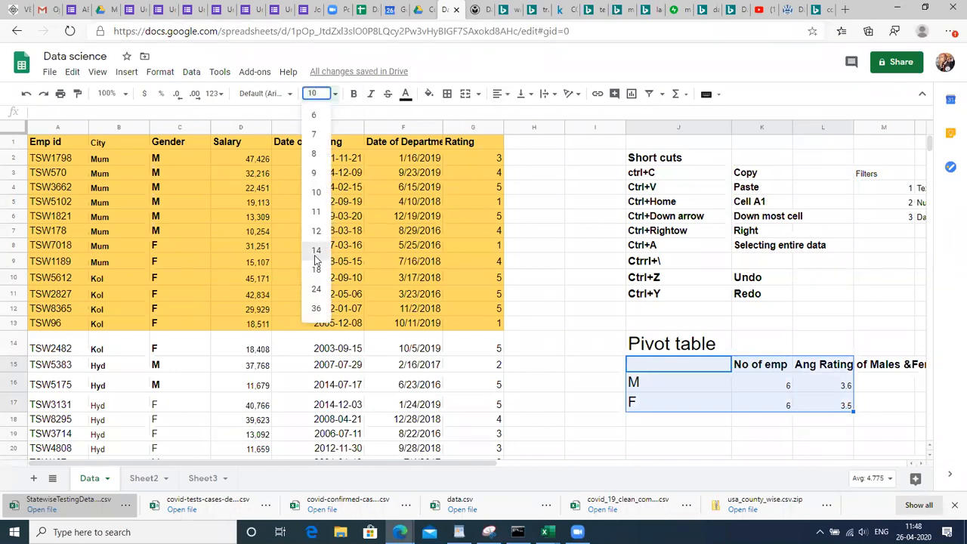
{"action": "left_click", "coordinate": [316, 260]}
{"action": "left_click", "coordinate": [320, 94]}
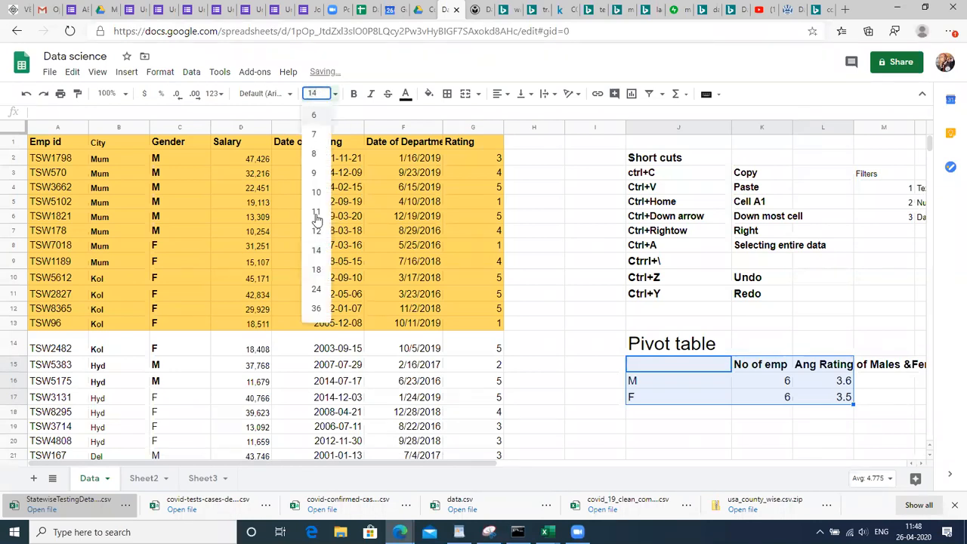
{"action": "left_click", "coordinate": [316, 291]}
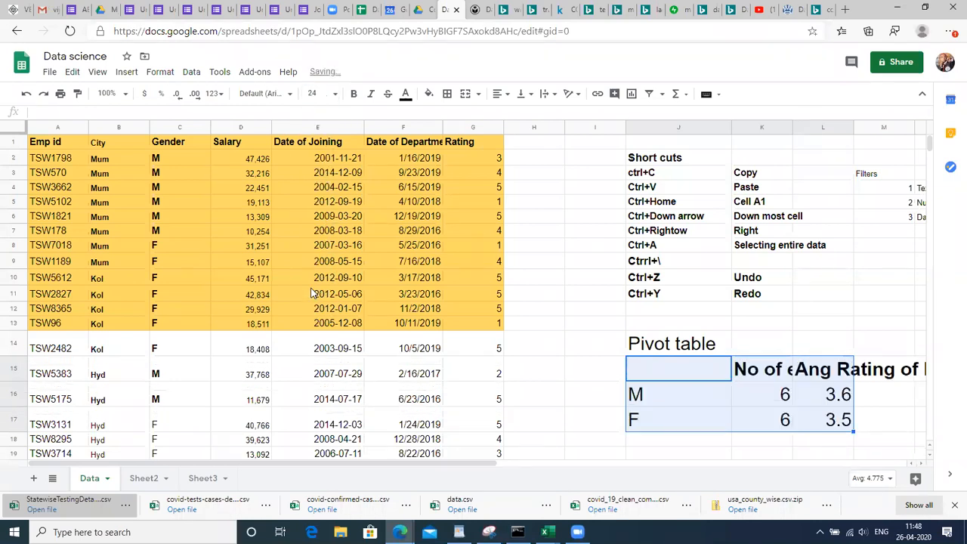
{"action": "left_click_drag", "start_coordinate": [791, 127], "coordinate": [845, 128]}
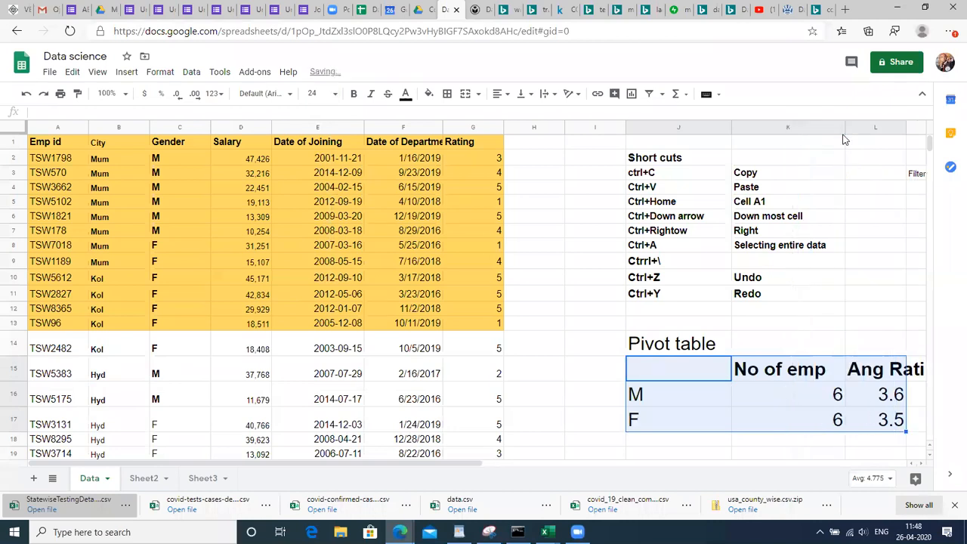
Enter 'sum' in R15, beside the pivot summary header
{"action": "left_click", "coordinate": [803, 364]}
{"action": "key", "text": "Right"}
{"action": "key", "text": "Right"}
{"action": "key", "text": "Right"}
{"action": "key", "text": "Right"}
{"action": "key", "text": "Right"}
{"action": "key", "text": "Right"}
{"action": "key", "text": "Right"}
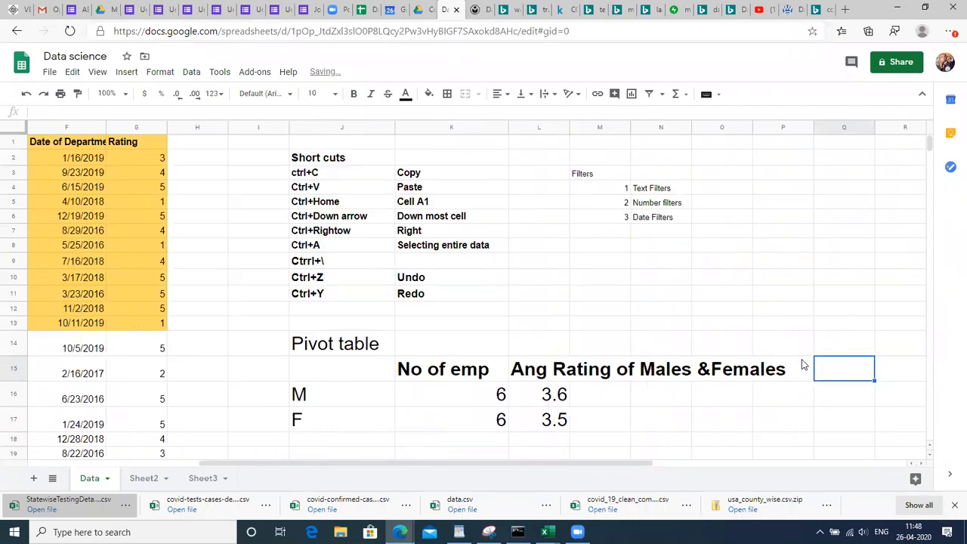
{"action": "key", "text": "Up"}
{"action": "key", "text": "Up"}
{"action": "key", "text": "Left"}
{"action": "key", "text": "Down"}
{"action": "key", "text": "Right"}
{"action": "key", "text": "Down"}
{"action": "type", "text": "s"}
{"action": "type", "text": "sum"}
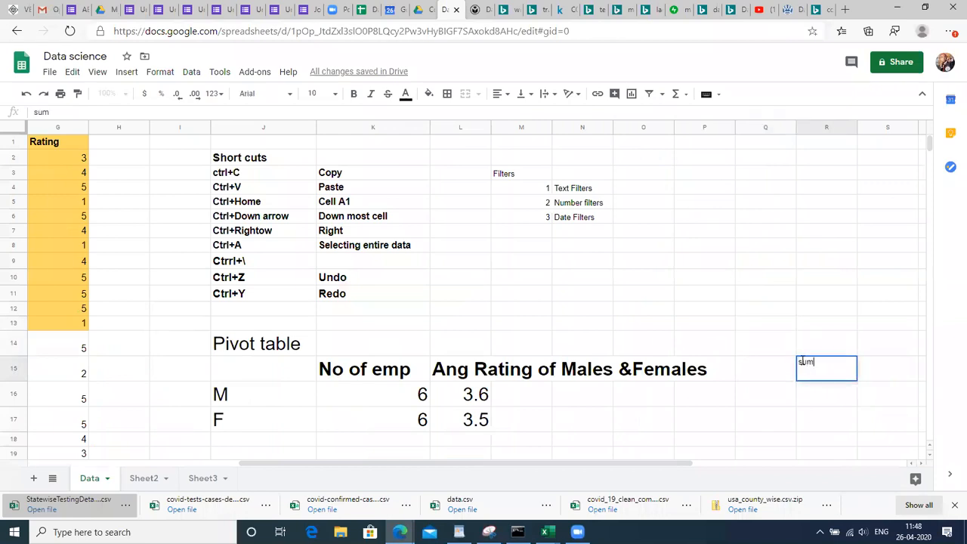
{"action": "key", "text": "Return"}
Add Avg, Max, Min and Count below sum, then select the whole list
{"action": "type", "text": "Avg"}
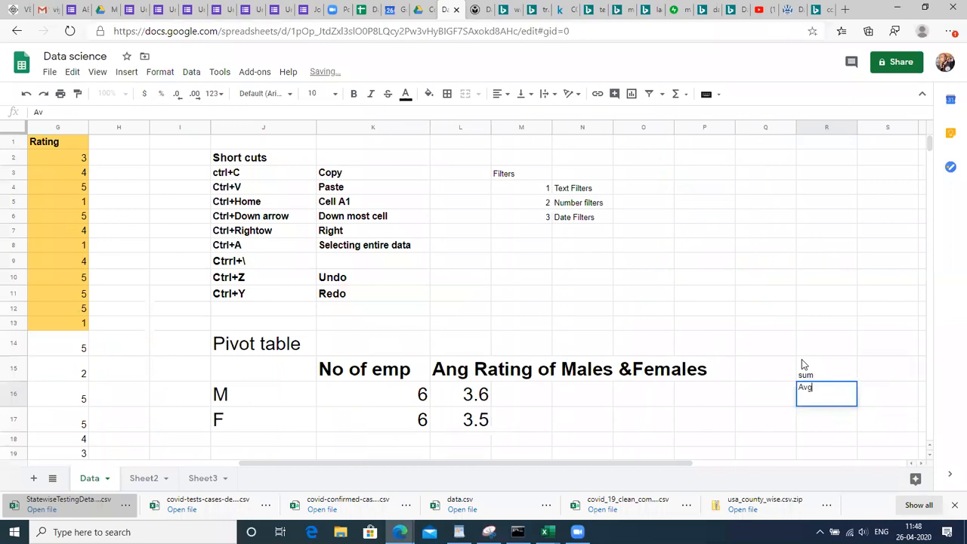
{"action": "key", "text": "Return"}
{"action": "type", "text": "Maw"}
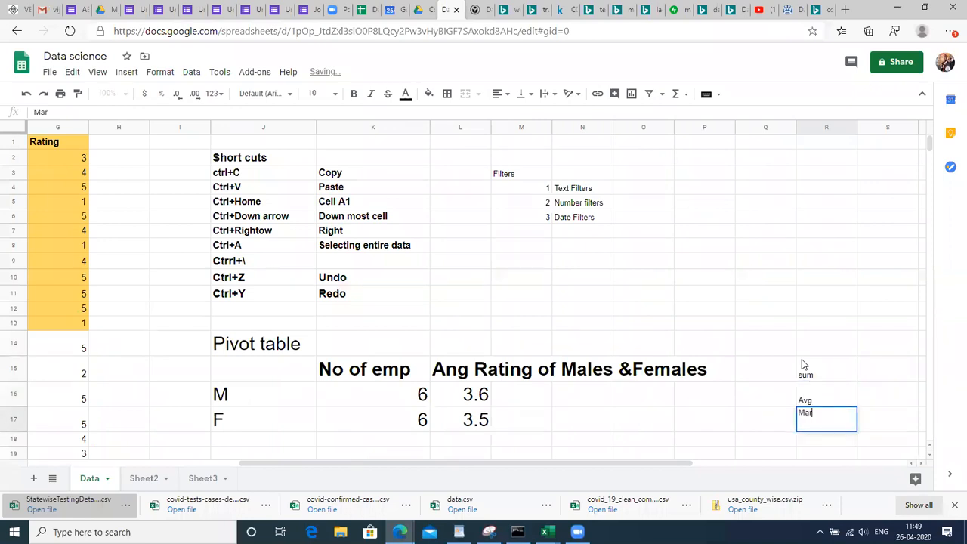
{"action": "key", "text": "BackSpace"}
{"action": "type", "text": "x"}
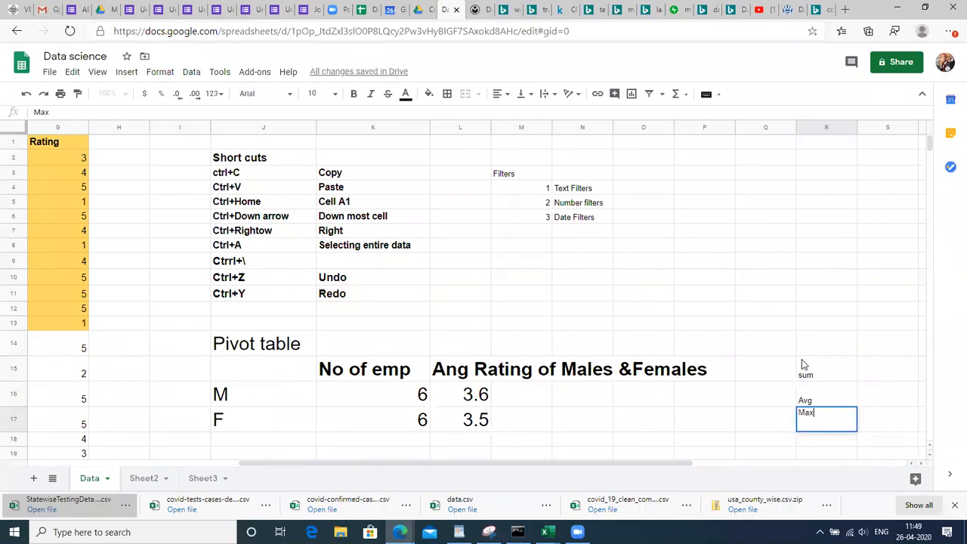
{"action": "key", "text": "Return"}
{"action": "type", "text": "Min"}
{"action": "key", "text": "Return"}
{"action": "scroll", "coordinate": [802, 359], "scroll_direction": "down", "scroll_amount": 1}
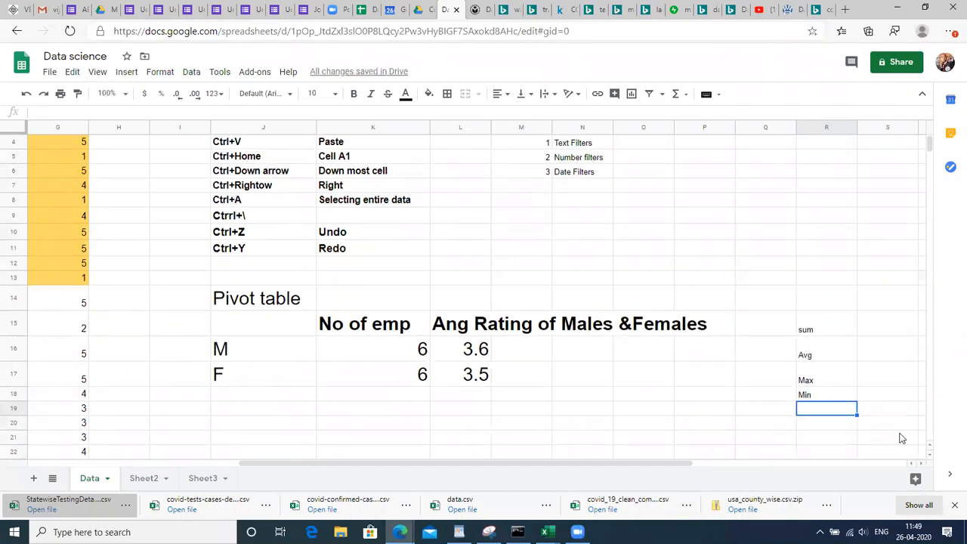
{"action": "type", "text": "Count"}
{"action": "key", "text": "Return"}
{"action": "key", "text": "Up"}
{"action": "key", "text": "Up"}
{"action": "key", "text": "Up"}
{"action": "key", "text": "Up"}
{"action": "key", "text": "Up"}
{"action": "key", "text": "shift+Down"}
{"action": "key", "text": "shift+Down"}
{"action": "key", "text": "shift+Down"}
{"action": "key", "text": "shift+Down"}
{"action": "key", "text": "shift+Down"}
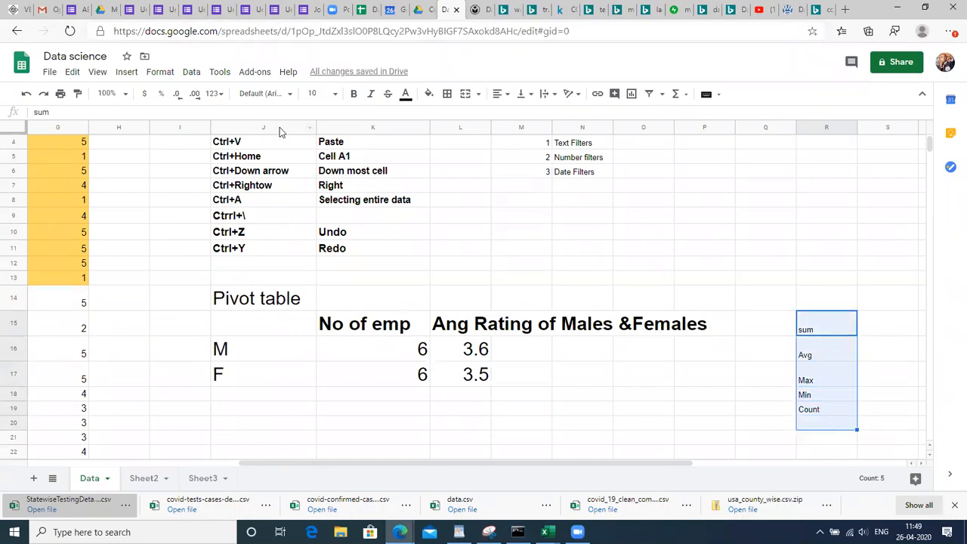
Set the sum, Avg, Max, Min and Count entries in column R to size 24
{"action": "left_click", "coordinate": [322, 94]}
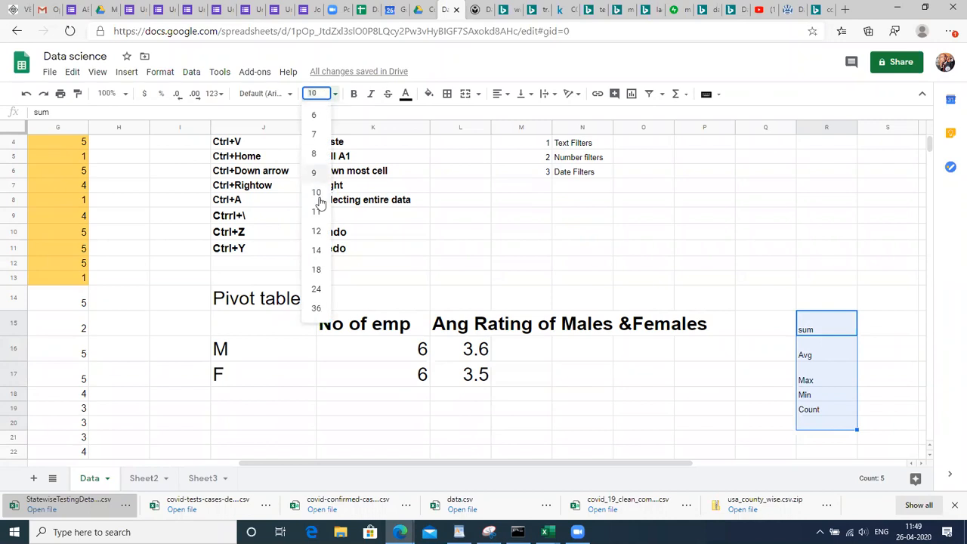
{"action": "left_click", "coordinate": [316, 290]}
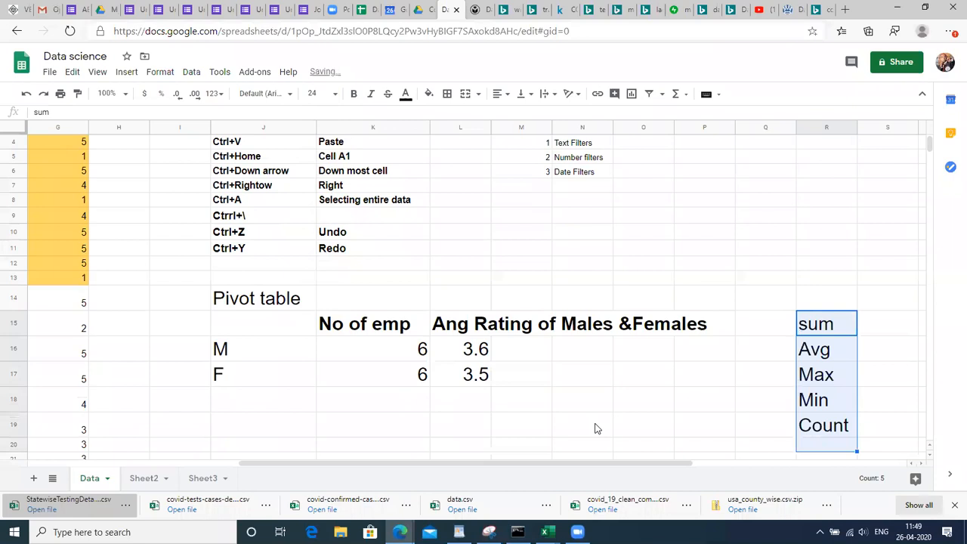
{"action": "left_click", "coordinate": [832, 319]}
{"action": "key", "text": "Page_Up"}
{"action": "key", "text": "Left"}
{"action": "key", "text": "Down"}
{"action": "key", "text": "Down"}
{"action": "key", "text": "Down"}
{"action": "key", "text": "Down"}
{"action": "key", "text": "Down"}
{"action": "key", "text": "Down"}
{"action": "key", "text": "Down"}
{"action": "key", "text": "Down"}
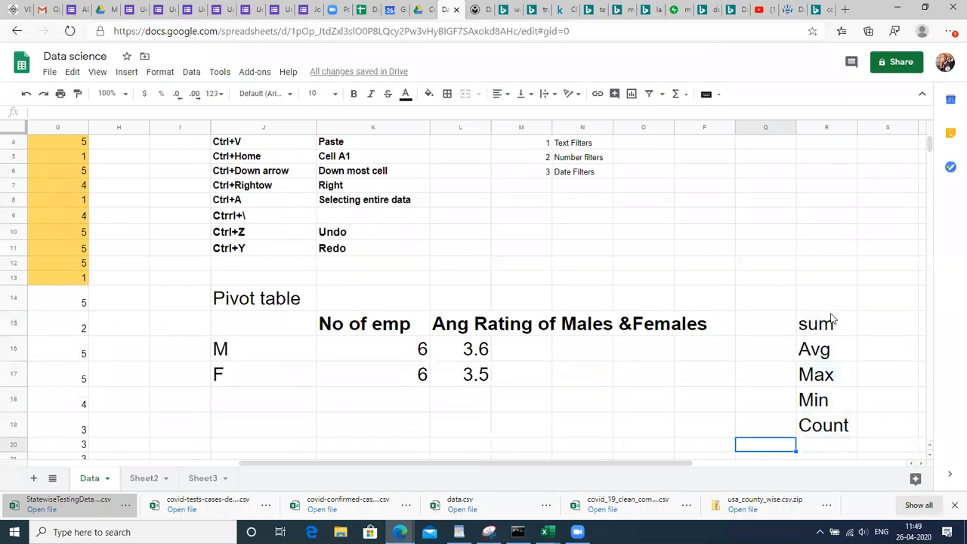
{"action": "key", "text": "Right"}
{"action": "key", "text": "Up"}
{"action": "key", "text": "Up"}
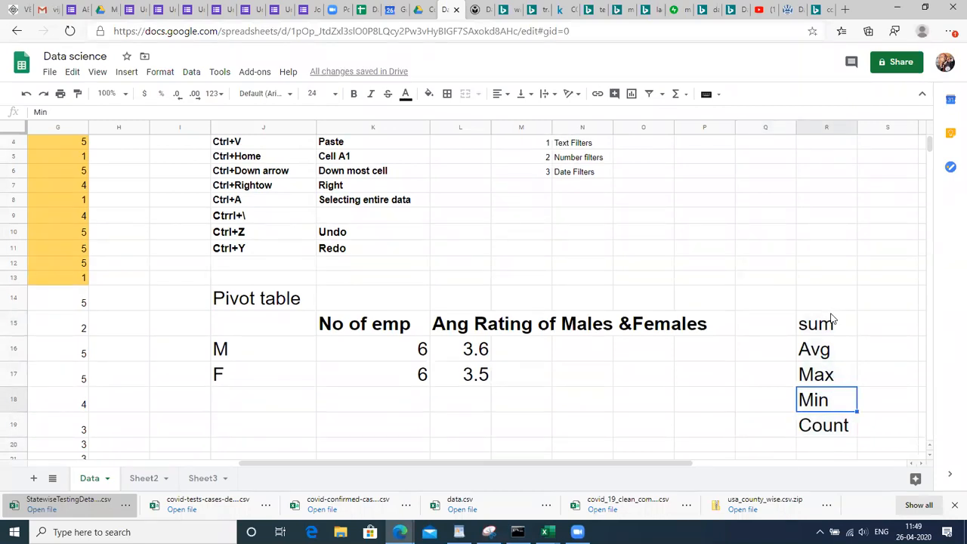
{"action": "key", "text": "Left"}
{"action": "key", "text": "Left"}
{"action": "key", "text": "Left"}
{"action": "key", "text": "Left"}
{"action": "key", "text": "Left"}
{"action": "key", "text": "Left"}
{"action": "key", "text": "Left"}
{"action": "key", "text": "Left"}
{"action": "key", "text": "Left"}
{"action": "key", "text": "Left"}
{"action": "key", "text": "Left"}
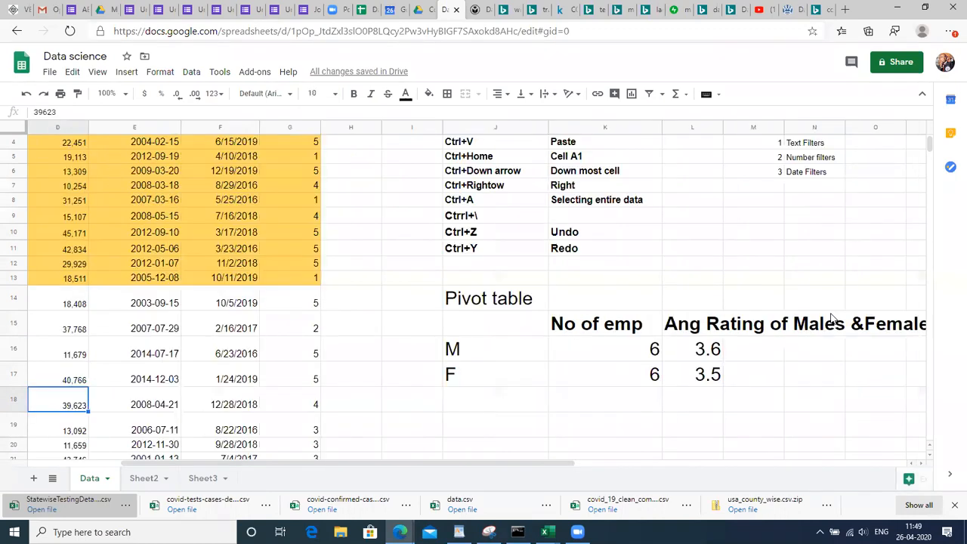
{"action": "key", "text": "ctrl+Left"}
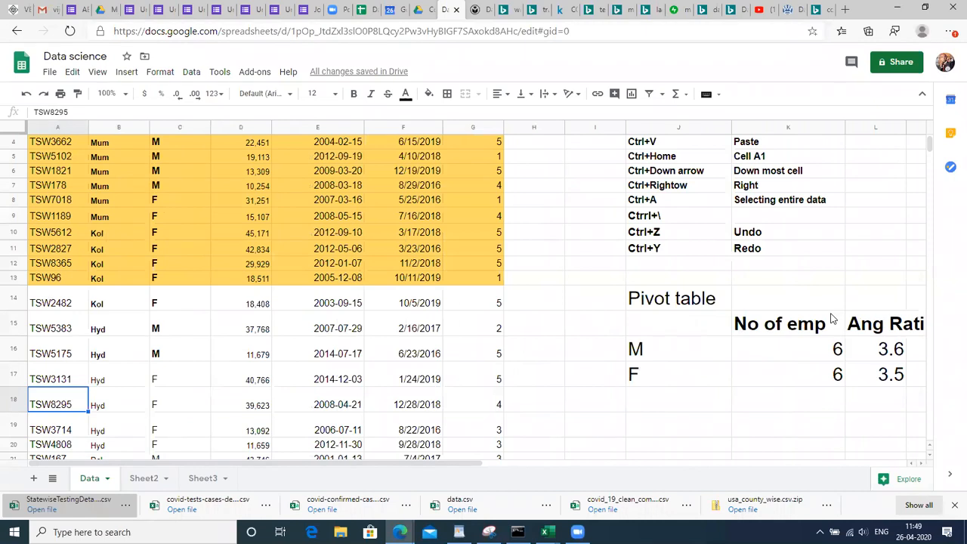
{"action": "key", "text": "ctrl+Home"}
{"action": "key", "text": "Right"}
{"action": "key", "text": "Right"}
{"action": "key", "text": "Down"}
{"action": "key", "text": "shift+Down"}
{"action": "key", "text": "shift+Down"}
{"action": "key", "text": "shift+Down"}
{"action": "key", "text": "shift+Down"}
{"action": "key", "text": "shift+Down"}
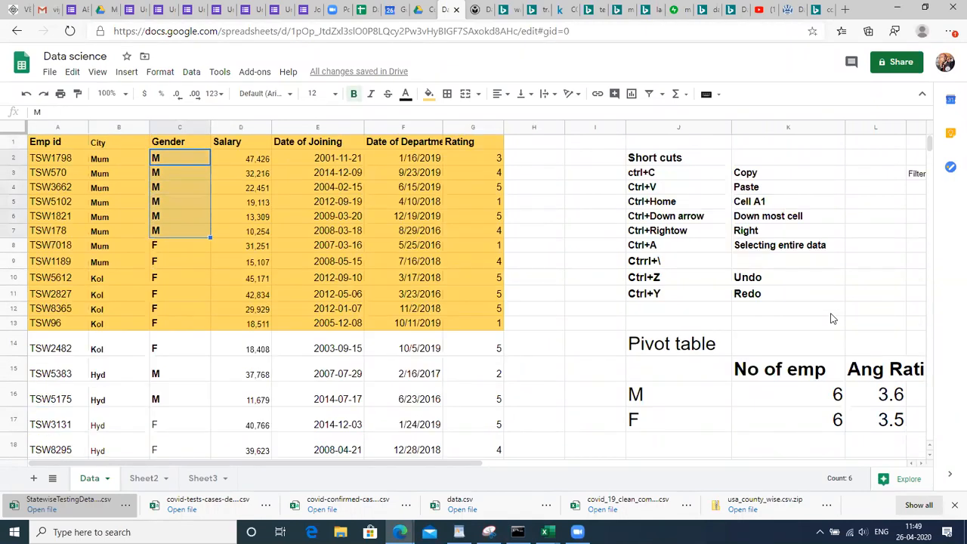
{"action": "key", "text": "Down"}
{"action": "key", "text": "Down"}
{"action": "key", "text": "Down"}
{"action": "key", "text": "Down"}
{"action": "key", "text": "Down"}
{"action": "key", "text": "Down"}
{"action": "key", "text": "shift+Down"}
{"action": "key", "text": "shift+Down"}
{"action": "key", "text": "shift+Down"}
{"action": "key", "text": "shift+Down"}
{"action": "key", "text": "shift+Down"}
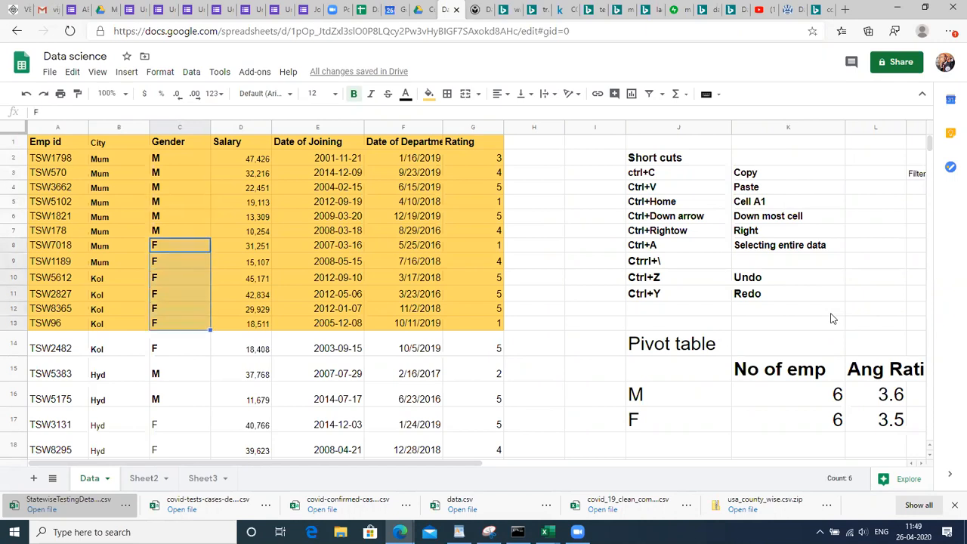
{"action": "key", "text": "Left"}
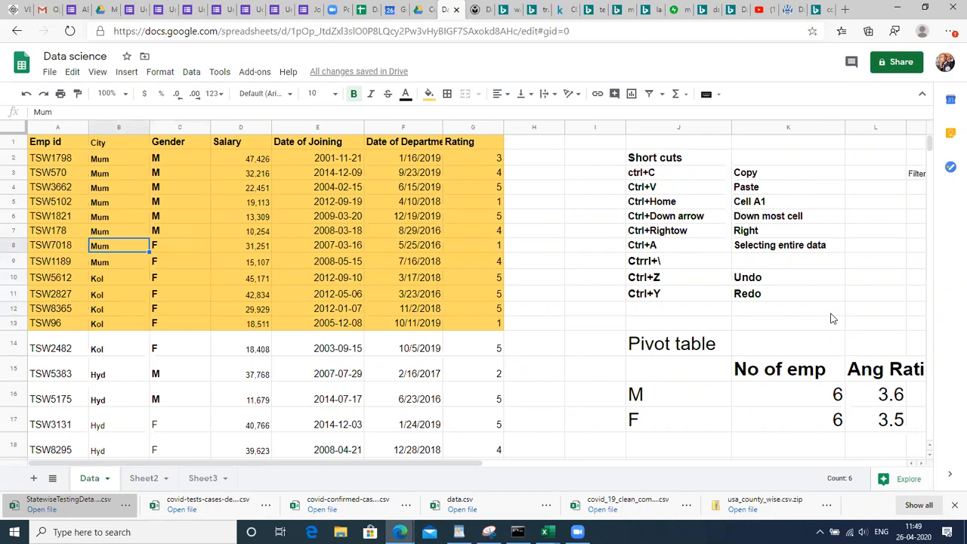
{"action": "key", "text": "ctrl+Down"}
{"action": "key", "text": "ctrl+Up"}
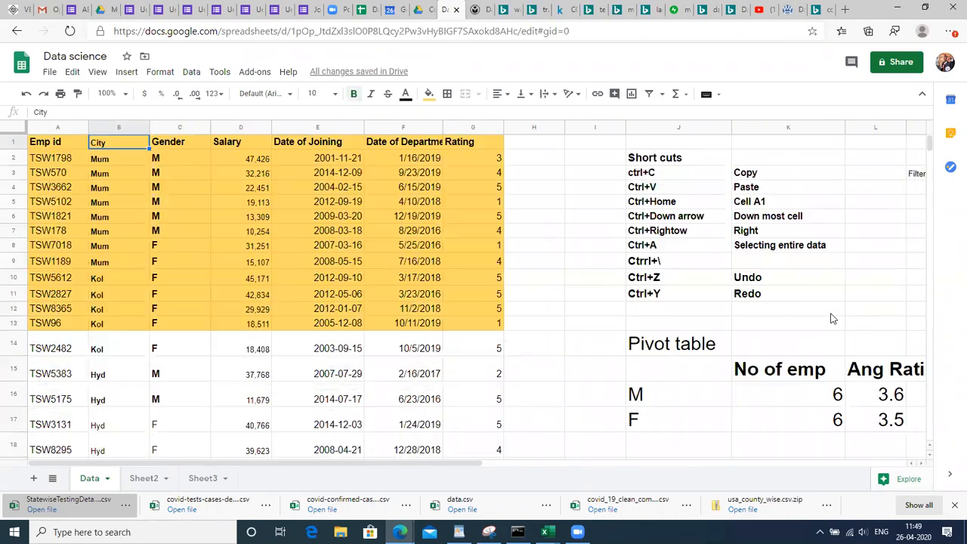
{"action": "key", "text": "Right"}
{"action": "key", "text": "Down"}
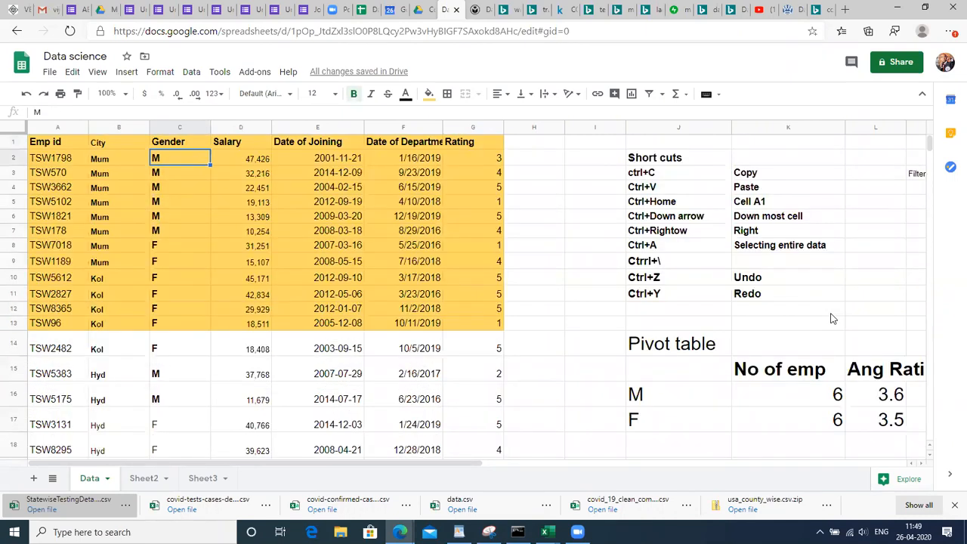
{"action": "key", "text": "Right"}
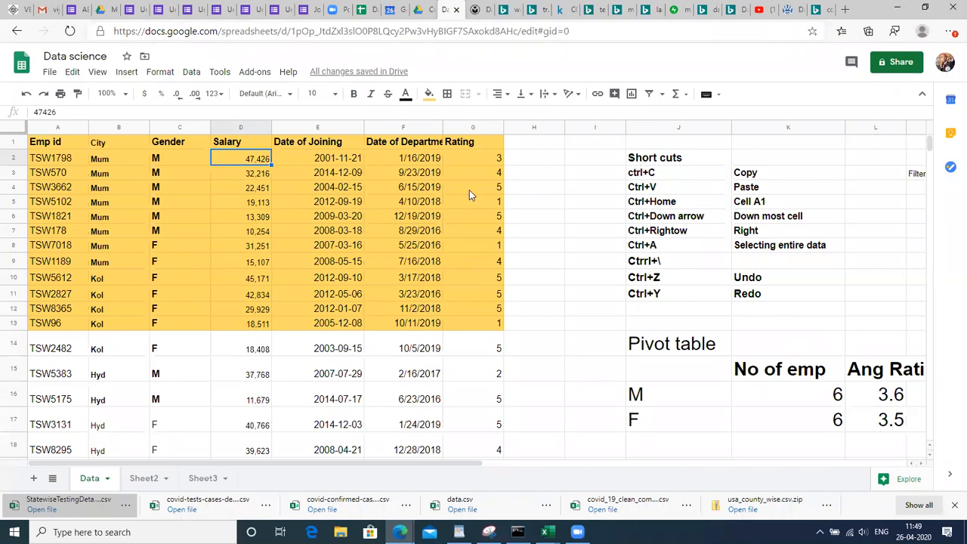
{"action": "left_click", "coordinate": [84, 201]}
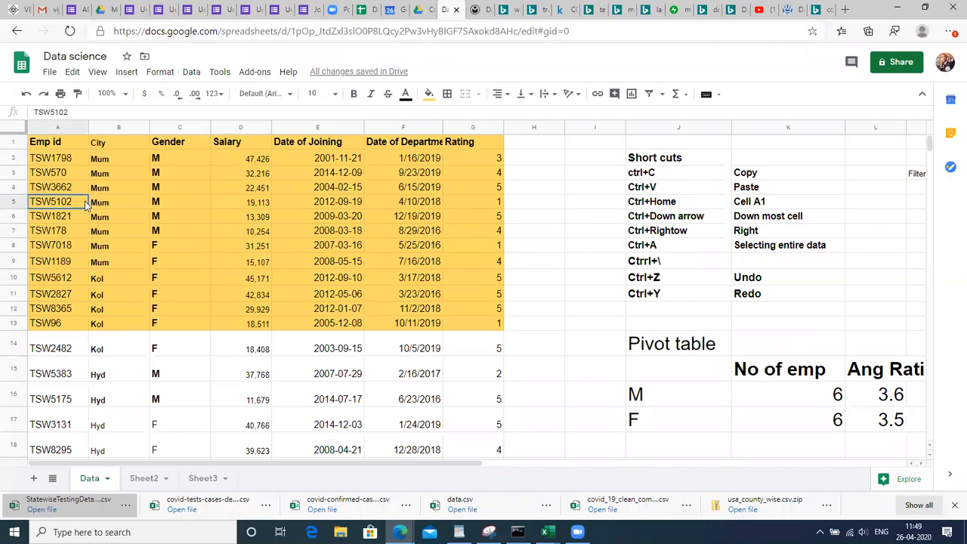
{"action": "left_click", "coordinate": [82, 304]}
{"action": "left_click", "coordinate": [105, 312]}
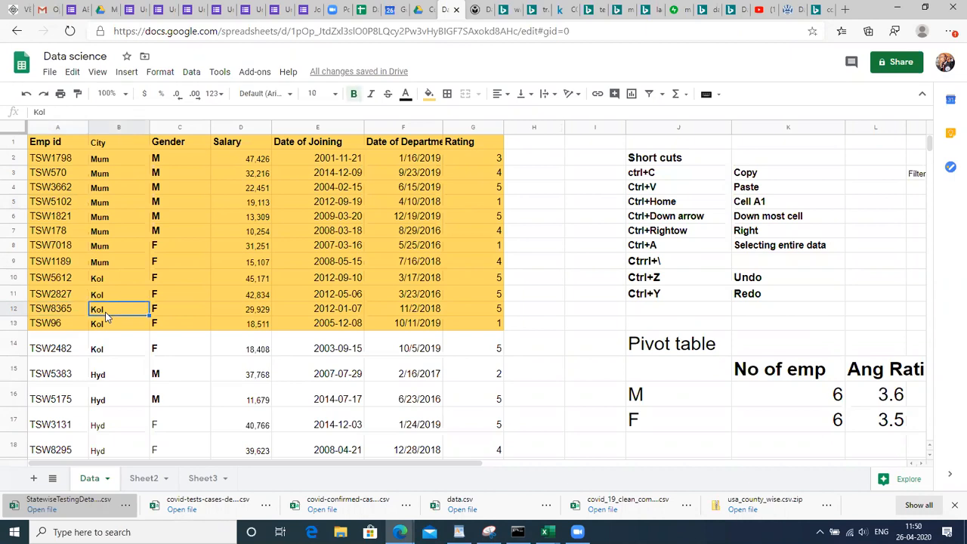
{"action": "left_click", "coordinate": [107, 161]}
{"action": "key", "text": "Right"}
{"action": "key", "text": "Right"}
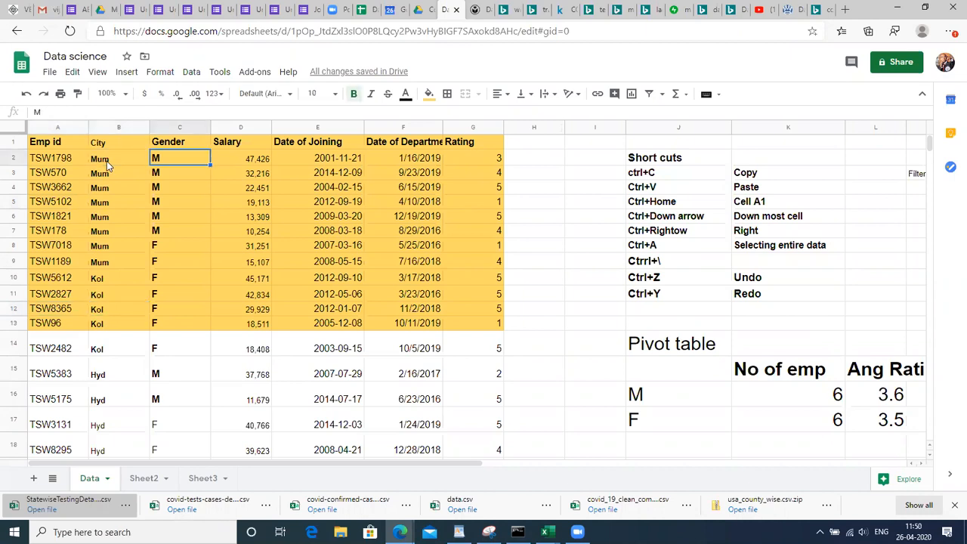
{"action": "key", "text": "shift+Down"}
{"action": "key", "text": "shift+Down"}
{"action": "key", "text": "shift+Down"}
{"action": "key", "text": "shift+Down"}
{"action": "key", "text": "shift+Down"}
{"action": "key", "text": "shift+Down"}
{"action": "key", "text": "shift+Down"}
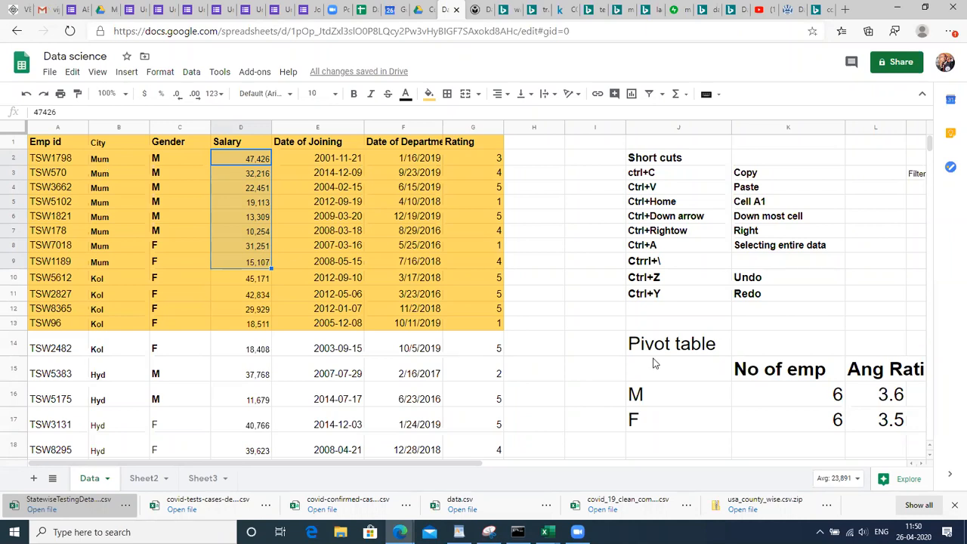
{"action": "left_click", "coordinate": [678, 348]}
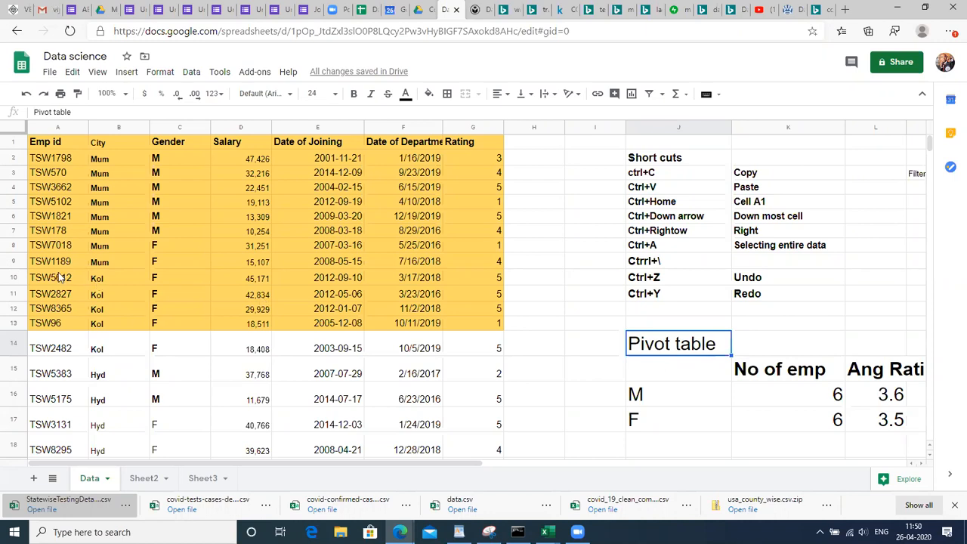
{"action": "left_click", "coordinate": [786, 397]}
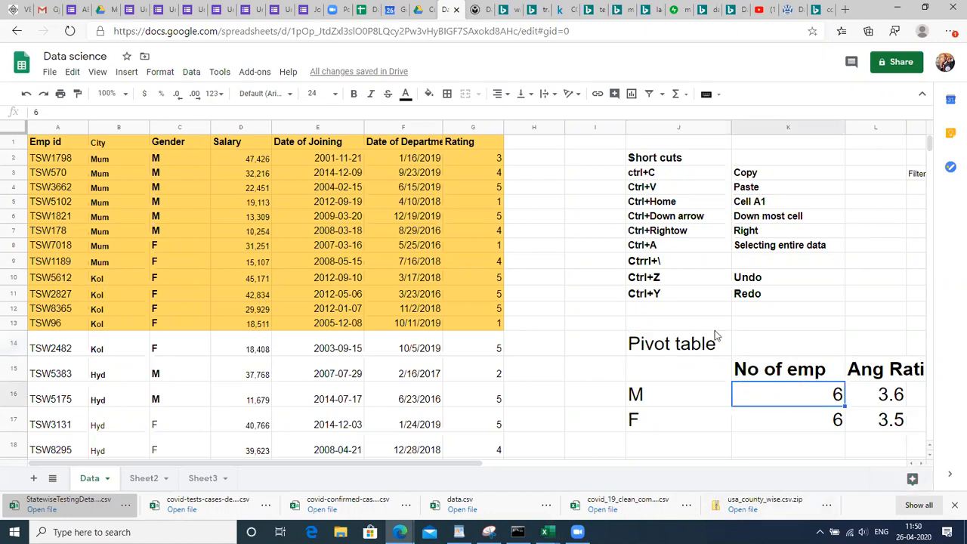
{"action": "left_click", "coordinate": [679, 346]}
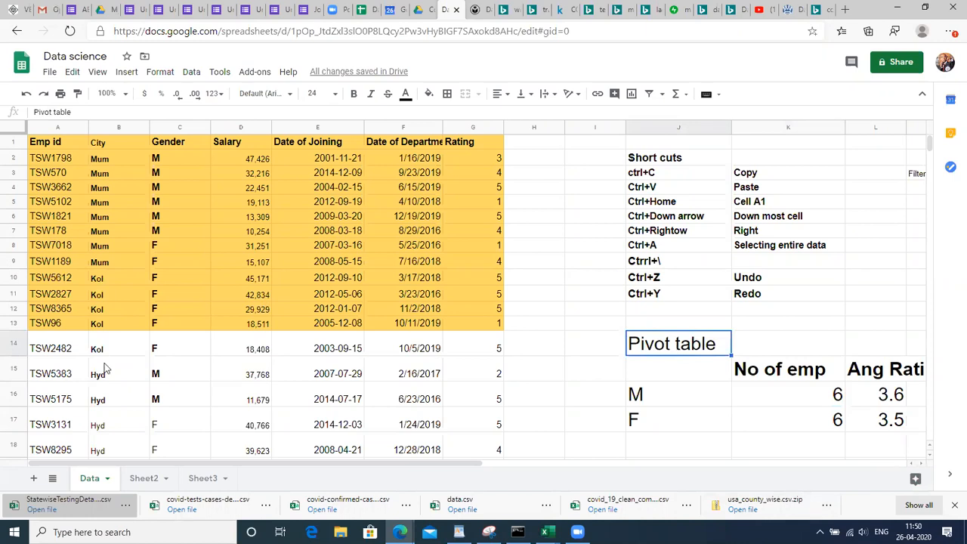
{"action": "left_click", "coordinate": [35, 295]}
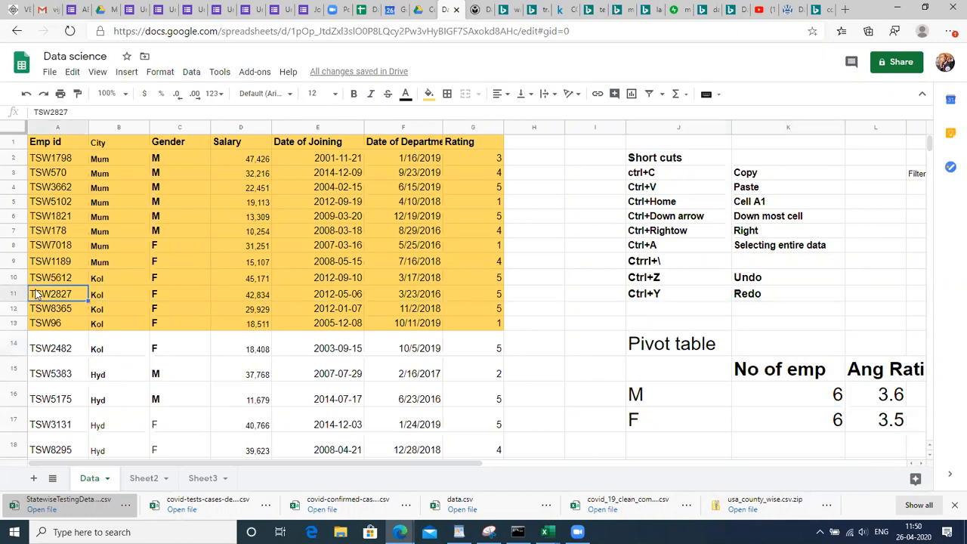
{"action": "key", "text": "Up"}
{"action": "key", "text": "ctrl+Home"}
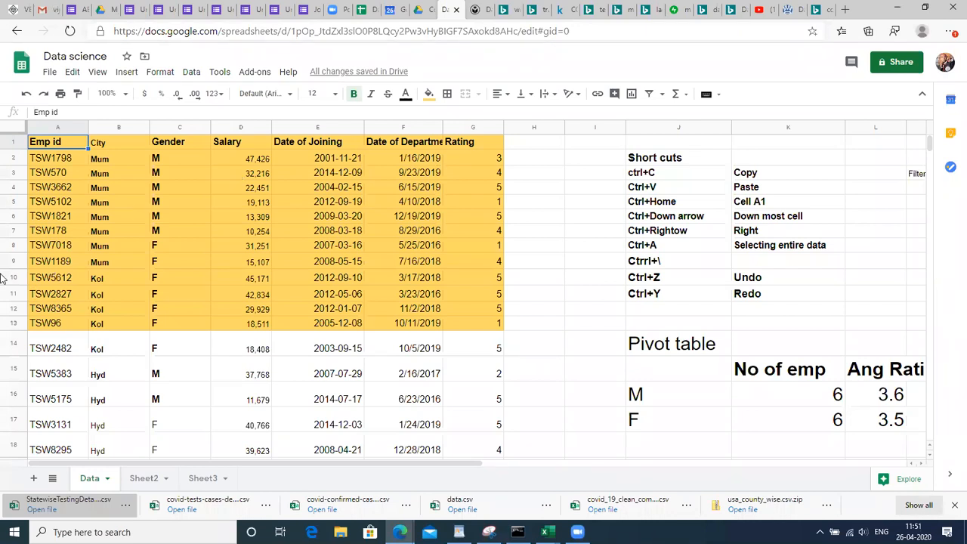
Select all the employee data and create a pivot table from A1:G30 on a new sheet
{"action": "key", "text": "ctrl+a"}
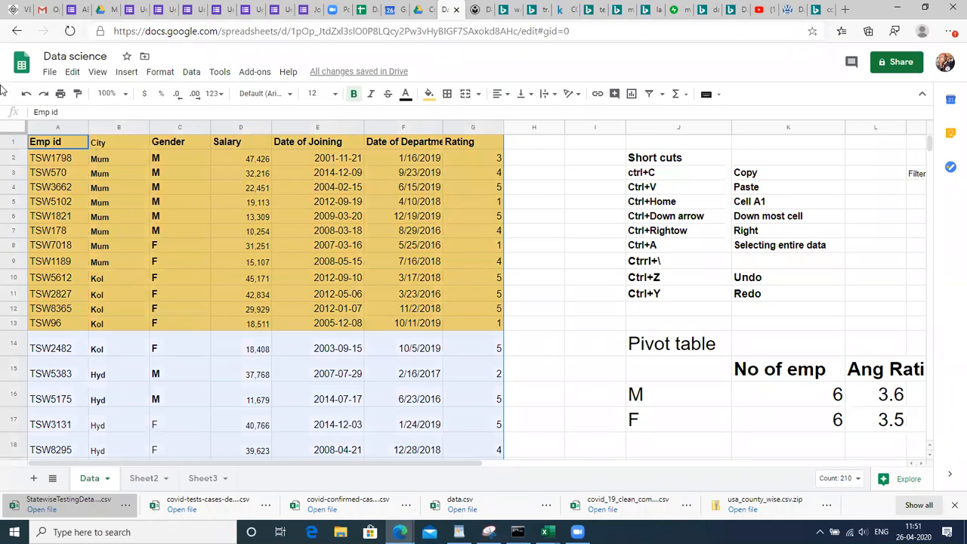
{"action": "left_click", "coordinate": [192, 71]}
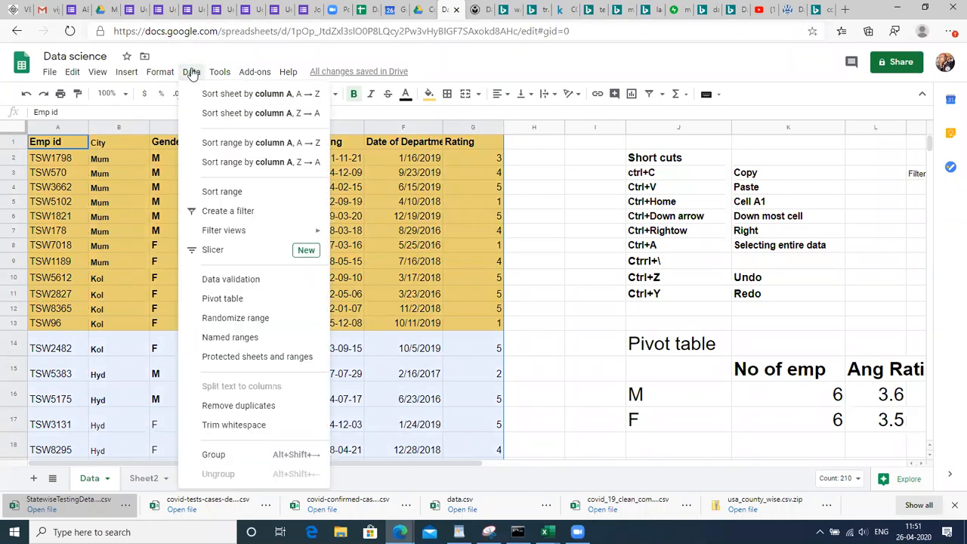
{"action": "left_click", "coordinate": [234, 299]}
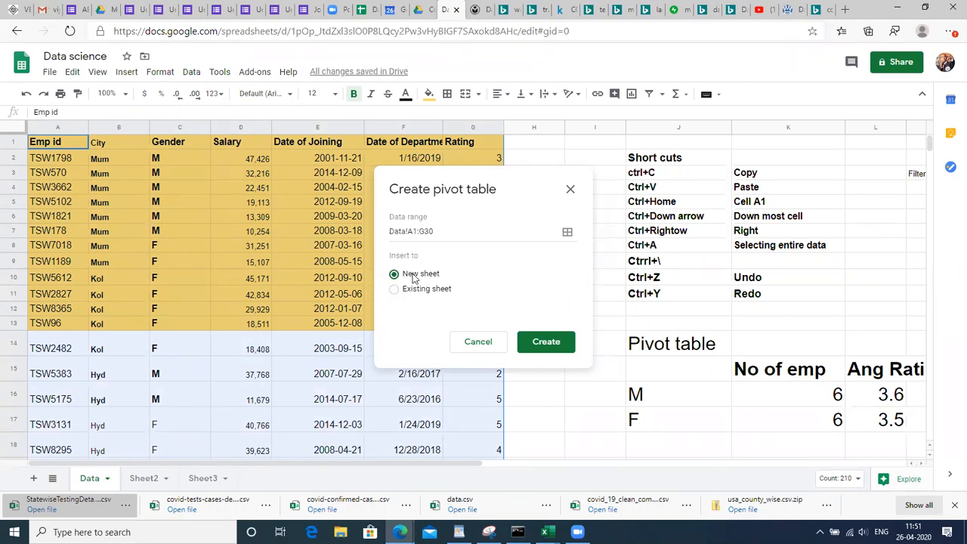
{"action": "left_click", "coordinate": [547, 344]}
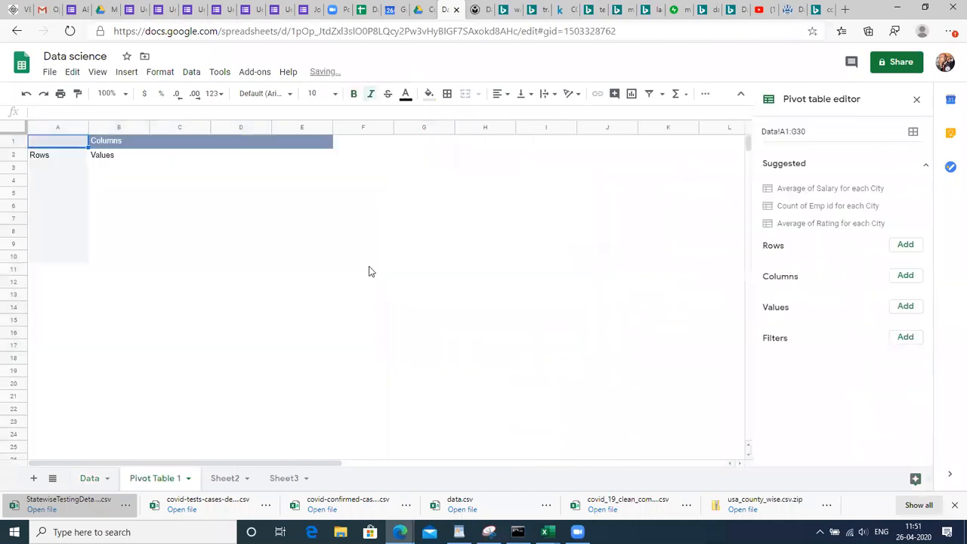
{"action": "left_click", "coordinate": [495, 268]}
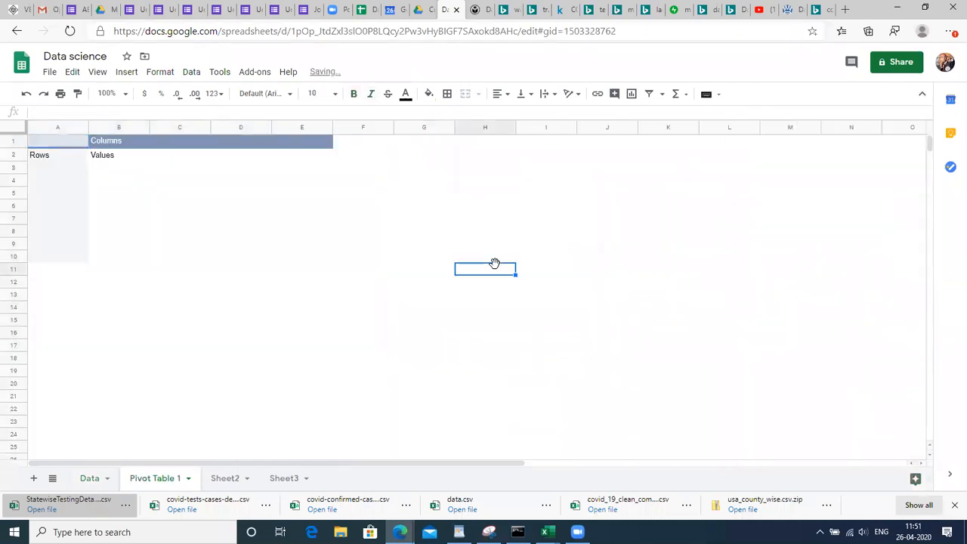
{"action": "left_click", "coordinate": [65, 169]}
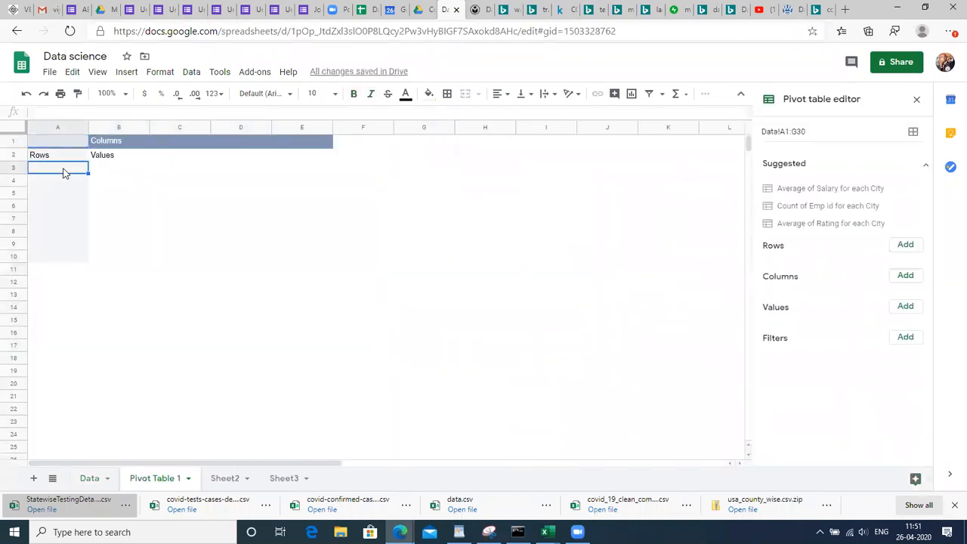
{"action": "left_click", "coordinate": [108, 143]}
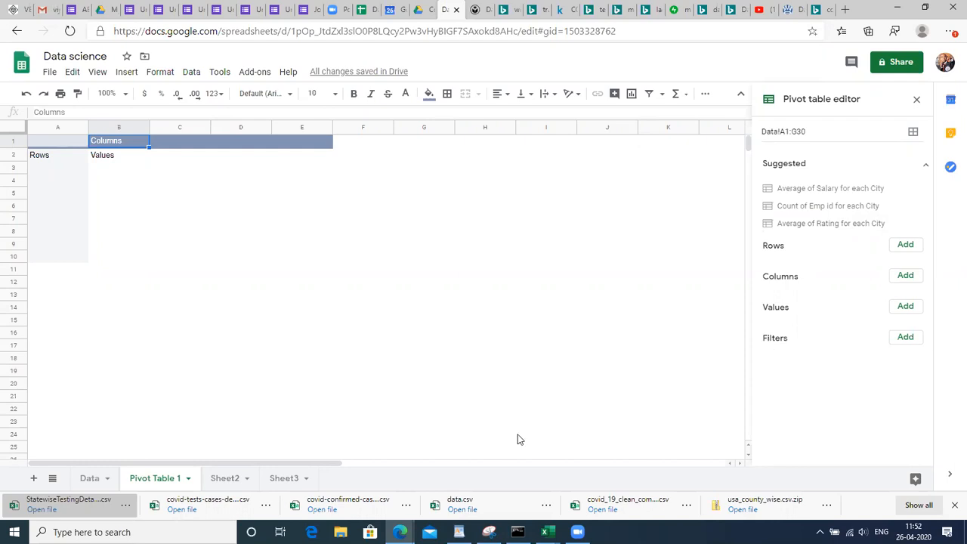
Check the M and F labels in the Data sheet's gender summary
{"action": "left_click", "coordinate": [223, 481]}
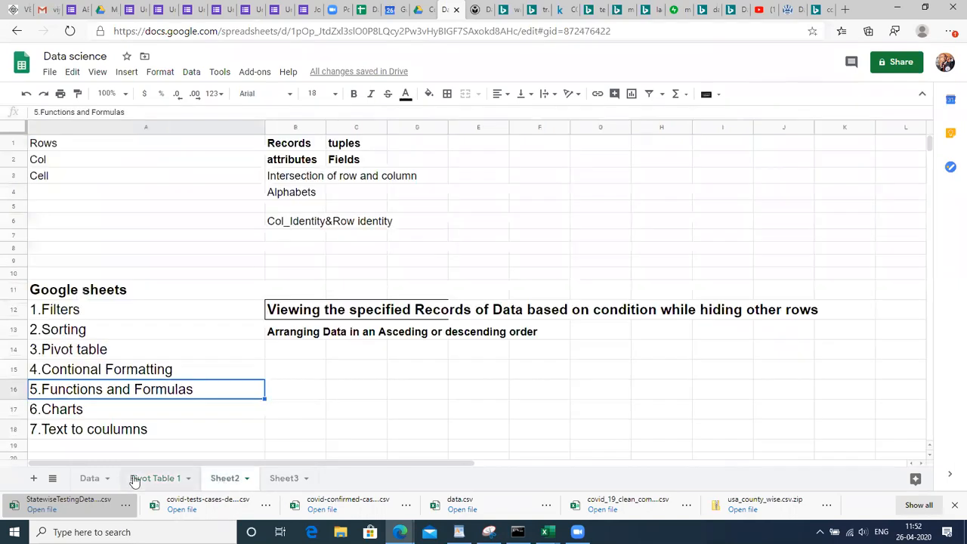
{"action": "left_click", "coordinate": [92, 480]}
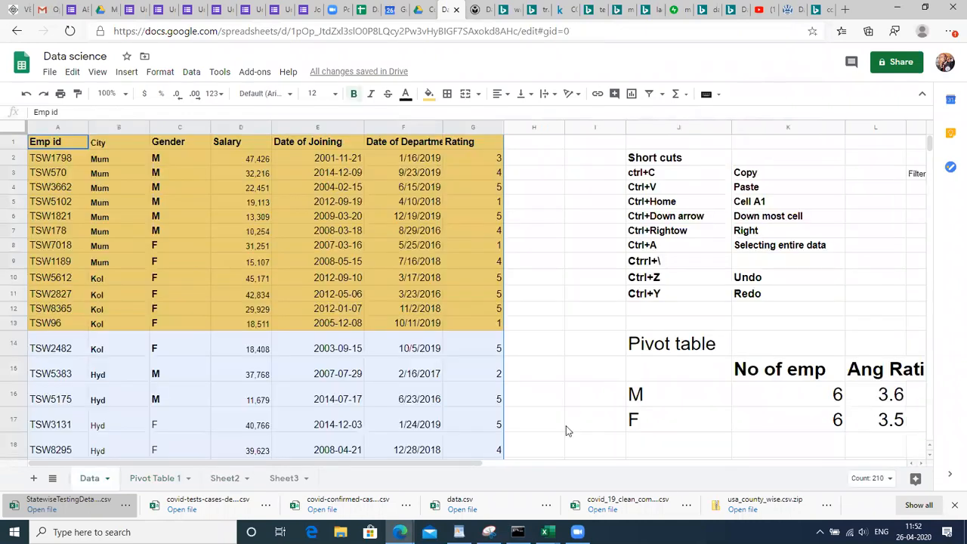
{"action": "left_click", "coordinate": [639, 398]}
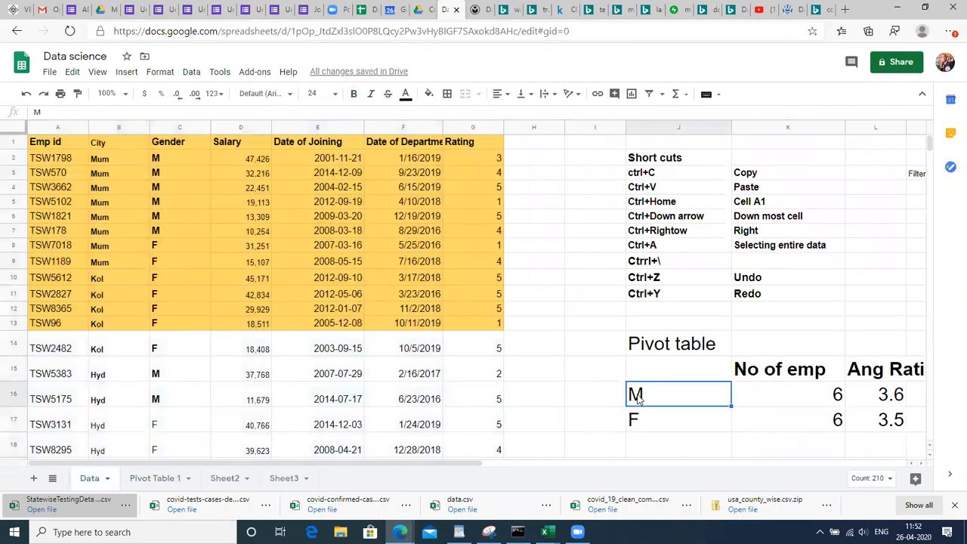
{"action": "left_click", "coordinate": [638, 423]}
{"action": "left_click", "coordinate": [640, 401]}
{"action": "left_click", "coordinate": [641, 419]}
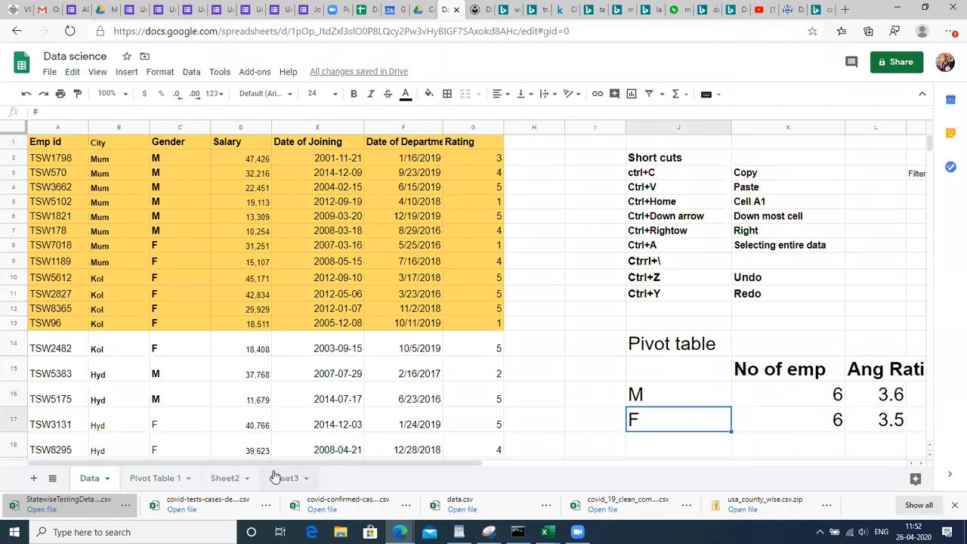
Return to Pivot Table 1 and bring up the Rows field list
{"action": "left_click", "coordinate": [228, 478]}
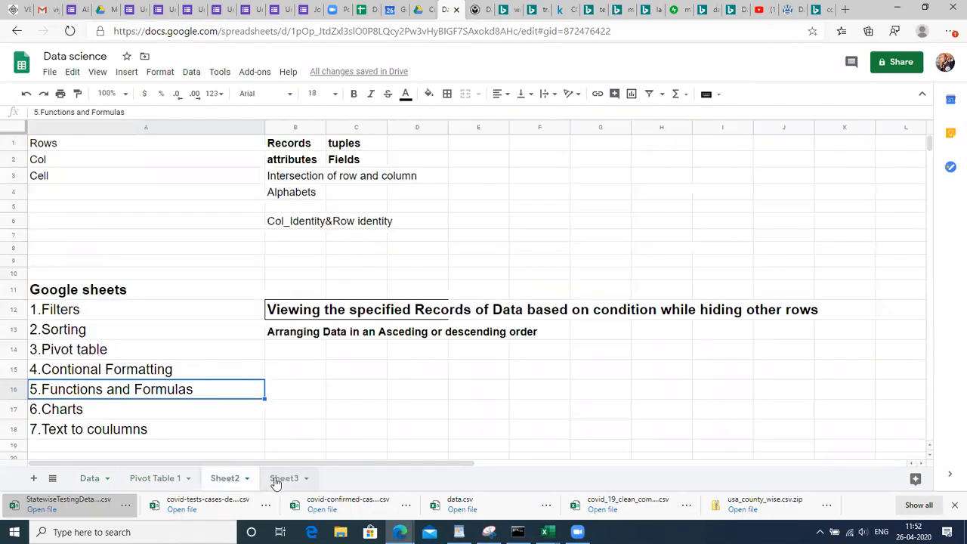
{"action": "left_click", "coordinate": [280, 478]}
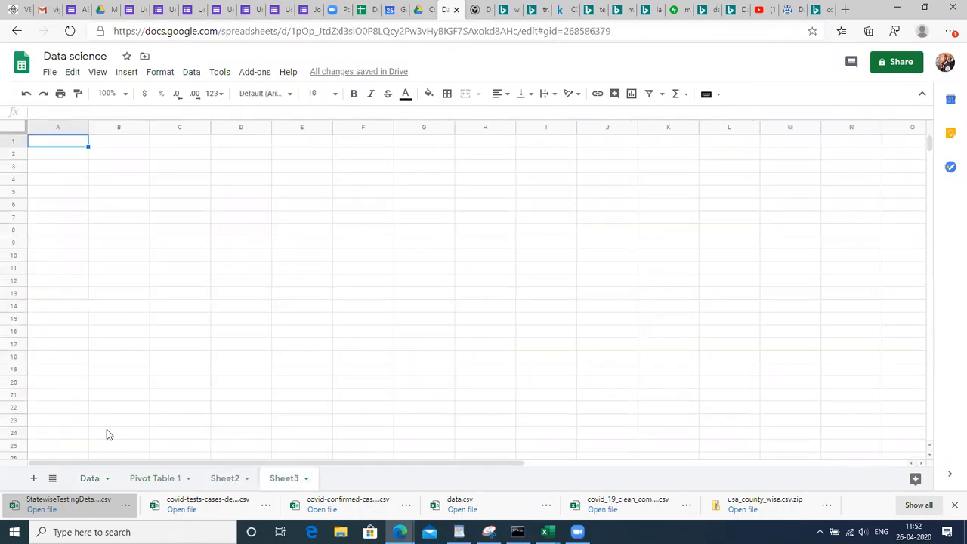
{"action": "left_click", "coordinate": [157, 479]}
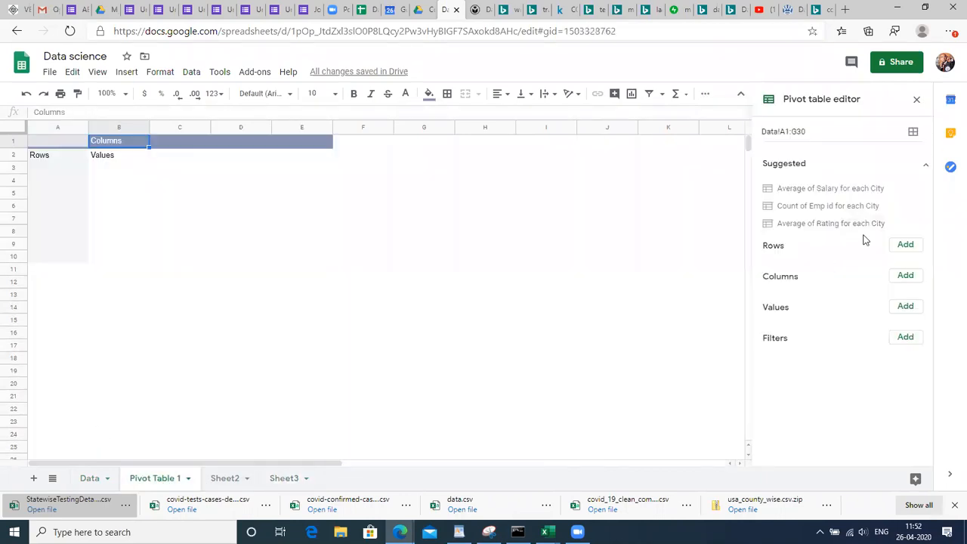
{"action": "left_click", "coordinate": [907, 246]}
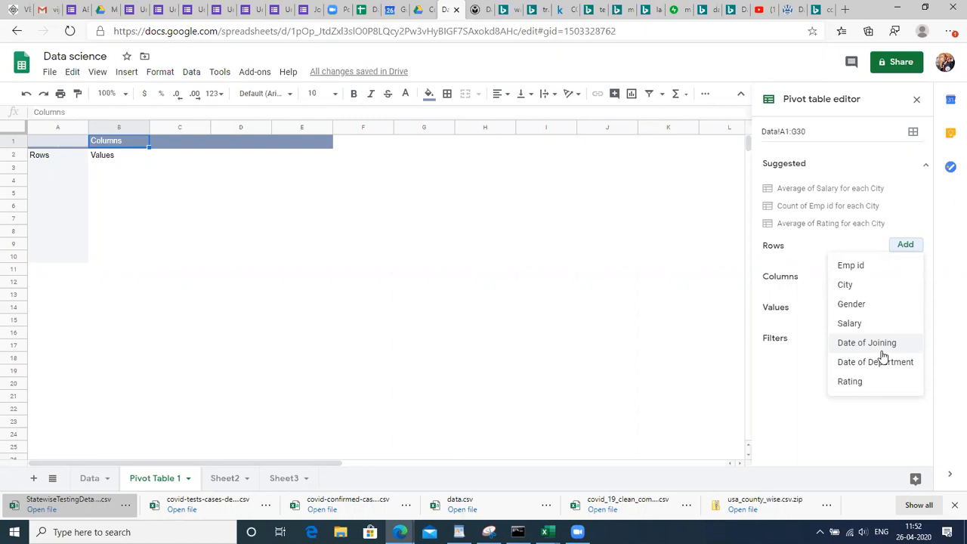
Type 'City wise total salary of emp' in H1 and make it bold at 24 pt
{"action": "left_click", "coordinate": [466, 176]}
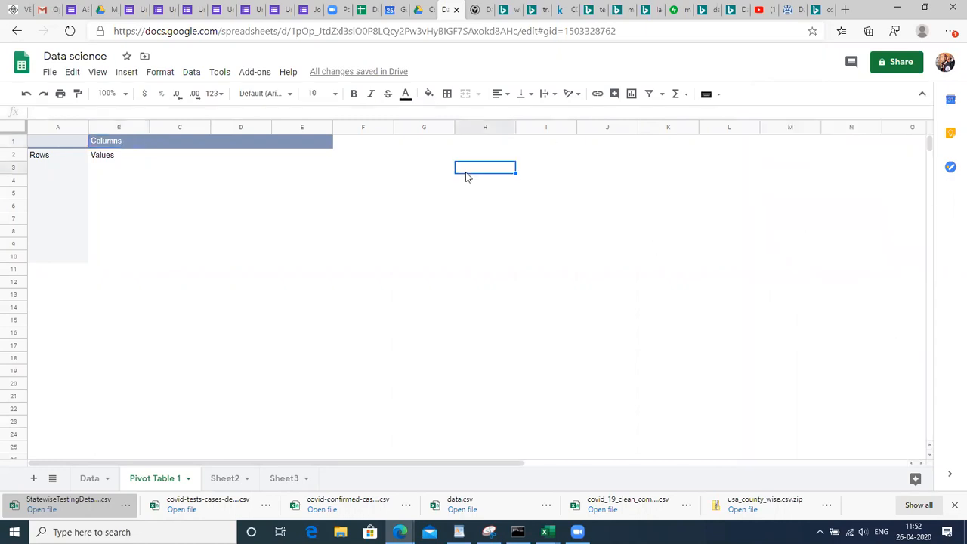
{"action": "key", "text": "Up"}
{"action": "key", "text": "Up"}
{"action": "type", "text": "Ci"}
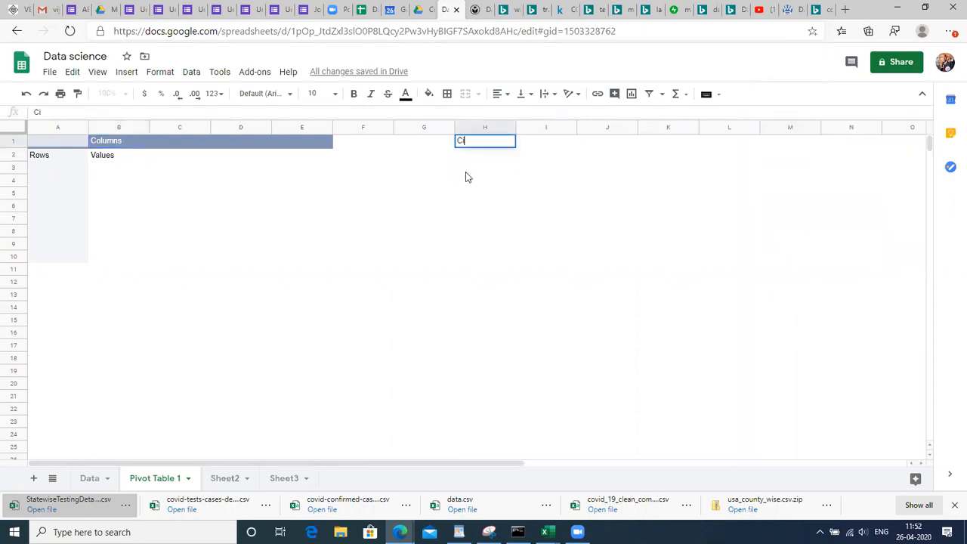
{"action": "type", "text": "ty wise total salary of emp"}
{"action": "key", "text": "Return"}
{"action": "key", "text": "Up"}
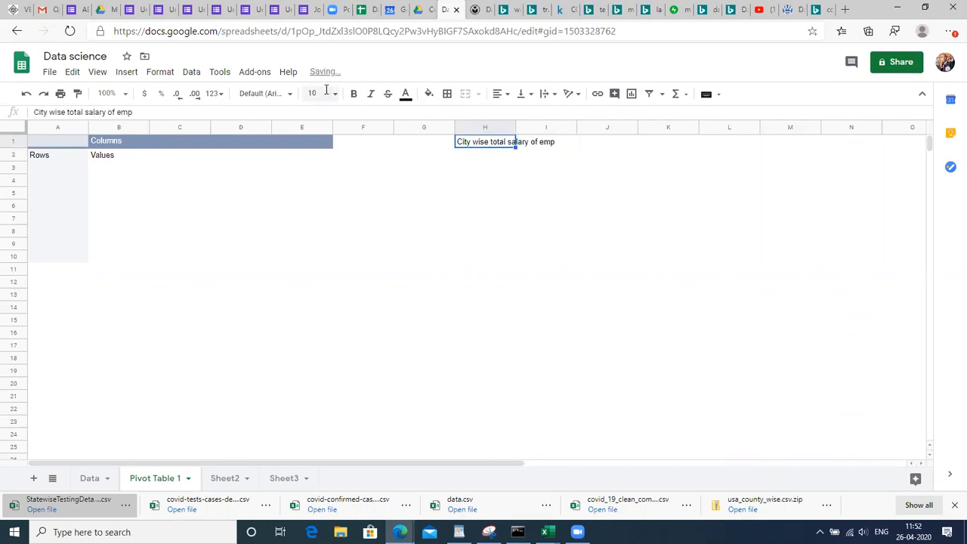
{"action": "left_click", "coordinate": [316, 93]}
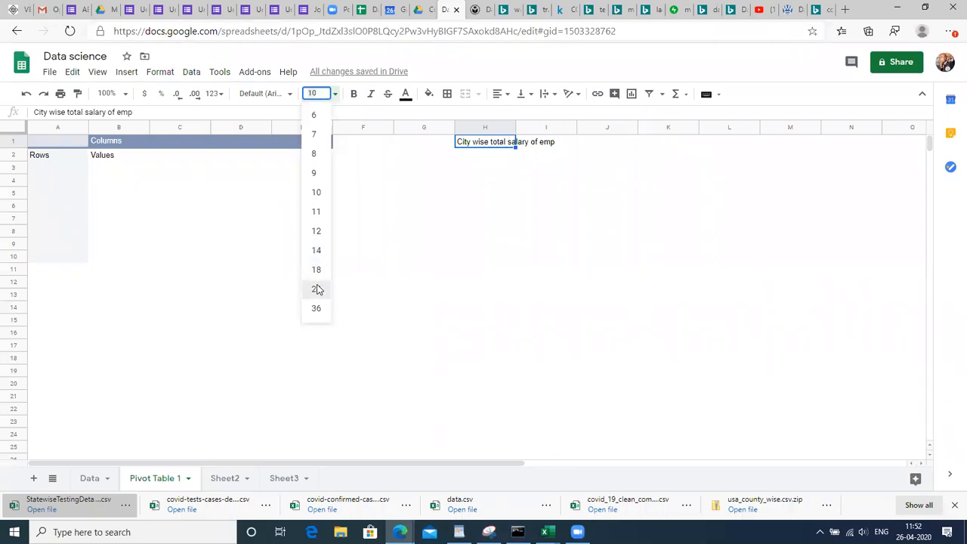
{"action": "left_click", "coordinate": [317, 290]}
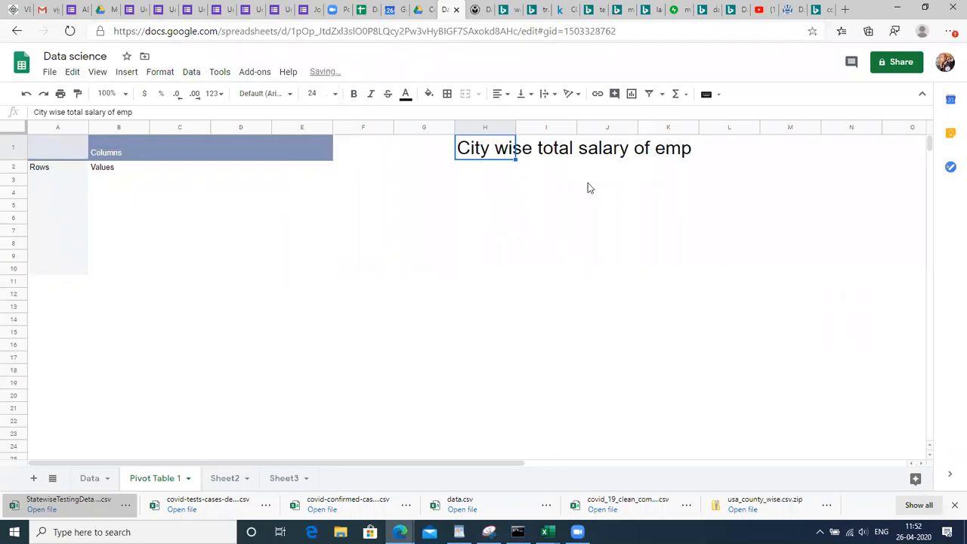
{"action": "key", "text": "ctrl+b"}
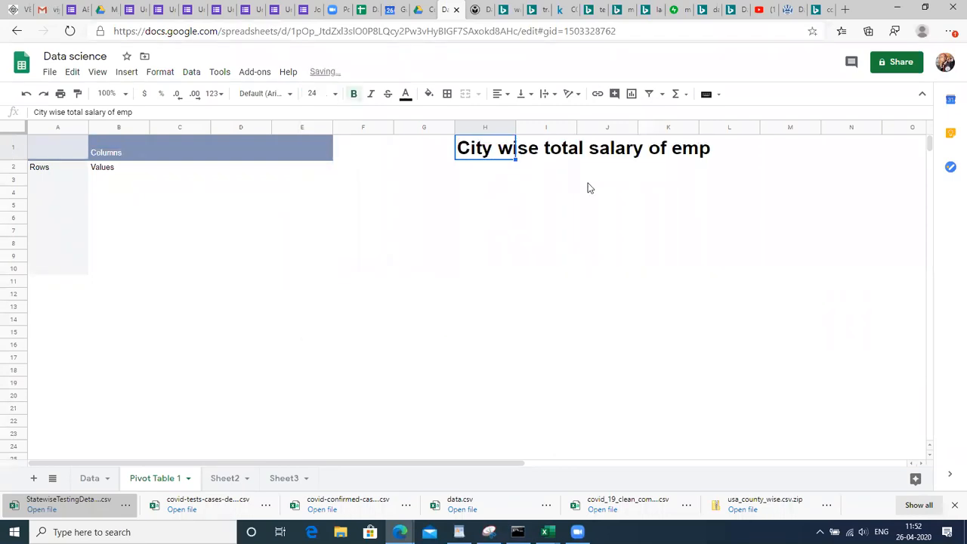
{"action": "left_click", "coordinate": [57, 183]}
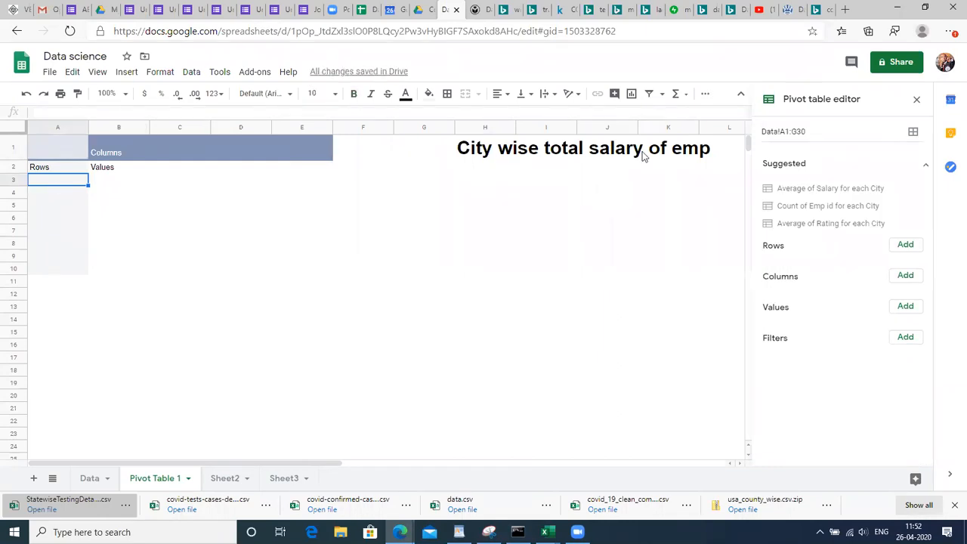
Add City as pivot rows and SUM of Salary as values, then check the Che total
{"action": "left_click", "coordinate": [904, 247]}
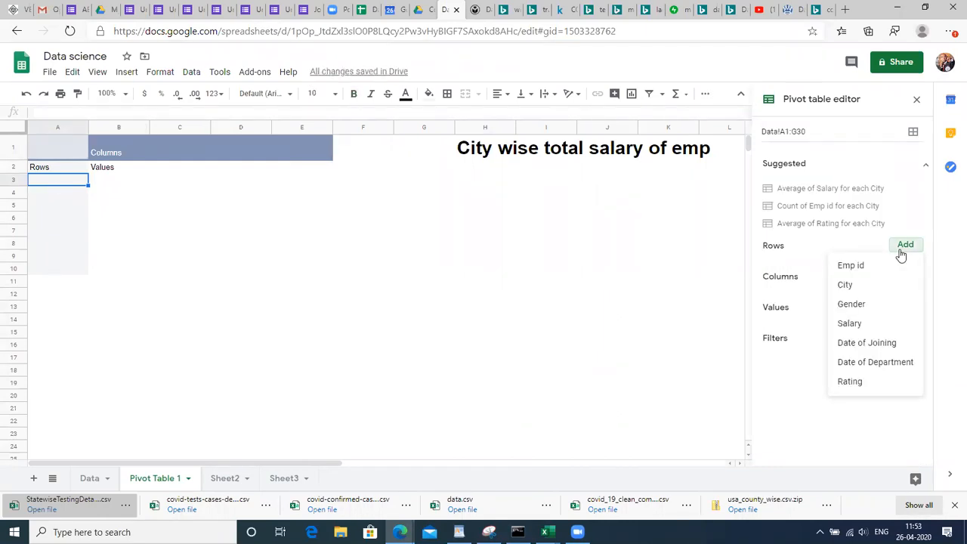
{"action": "left_click", "coordinate": [867, 290]}
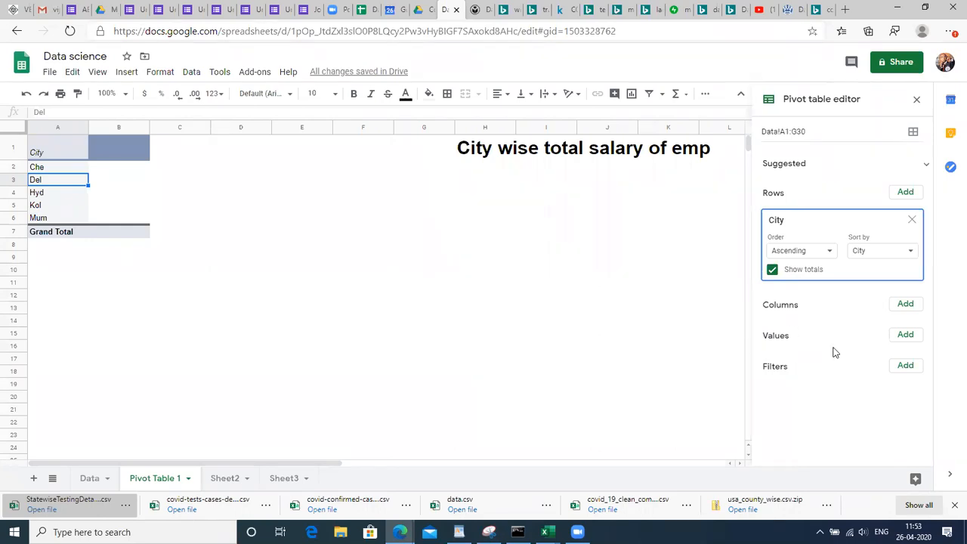
{"action": "left_click", "coordinate": [903, 339]}
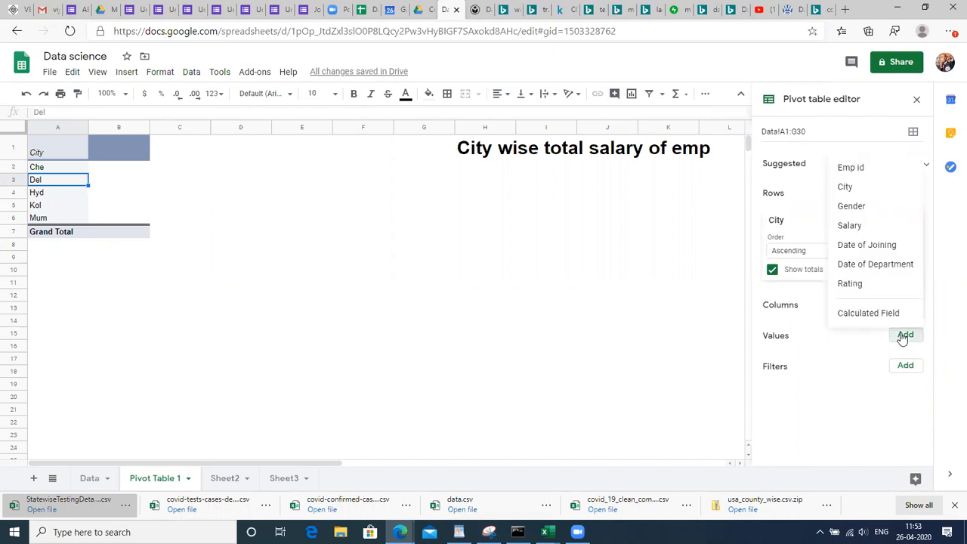
{"action": "left_click", "coordinate": [851, 227]}
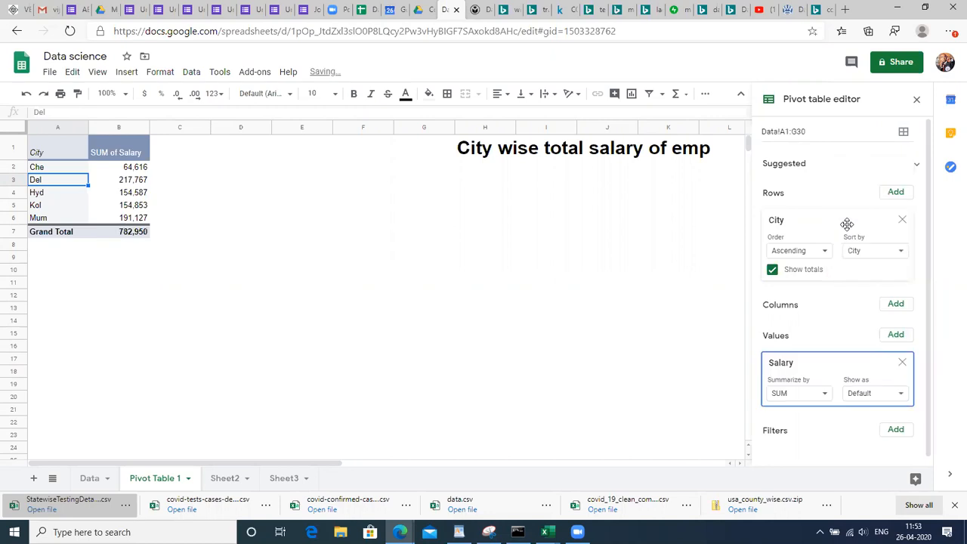
{"action": "left_click", "coordinate": [168, 185]}
{"action": "left_click", "coordinate": [44, 169]}
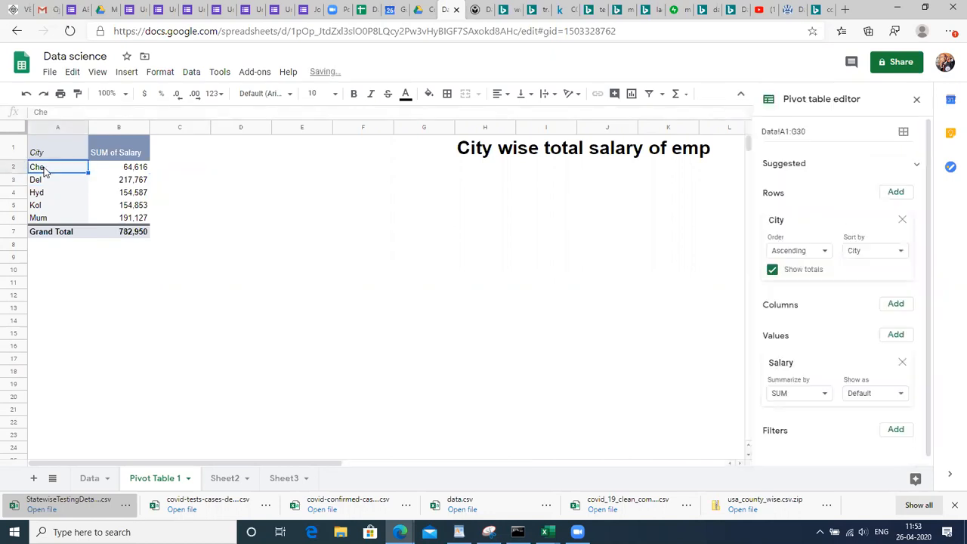
{"action": "left_click", "coordinate": [119, 169]}
{"action": "left_click", "coordinate": [90, 478]}
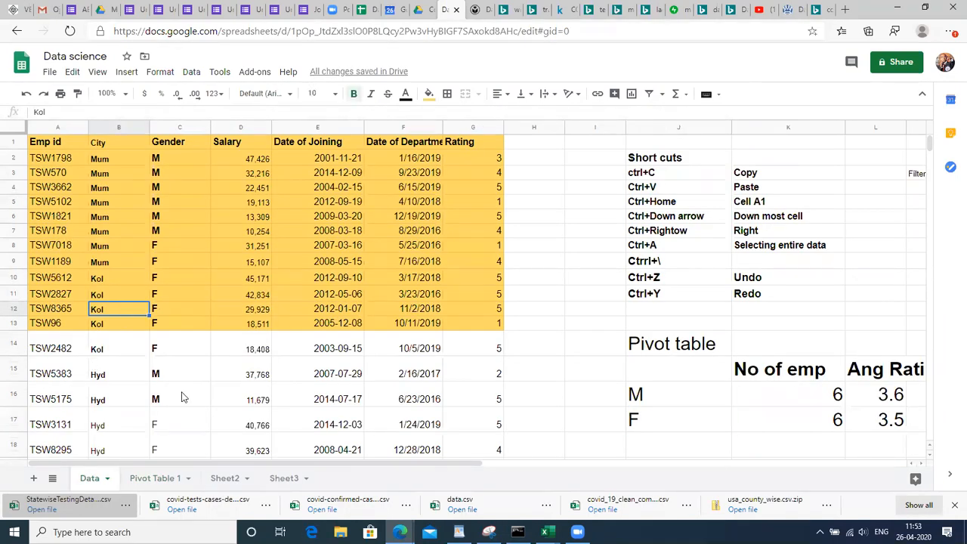
{"action": "left_click", "coordinate": [179, 479]}
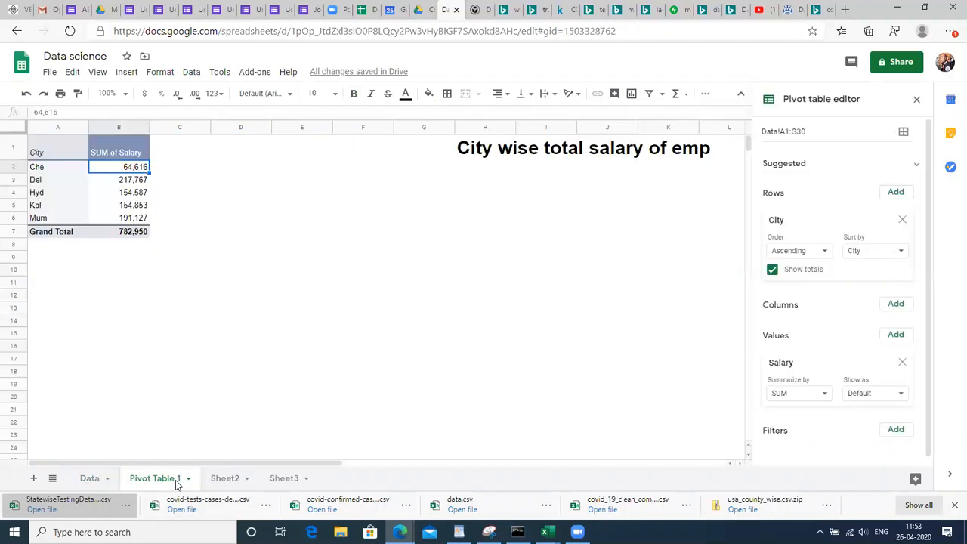
{"action": "left_click", "coordinate": [136, 185]}
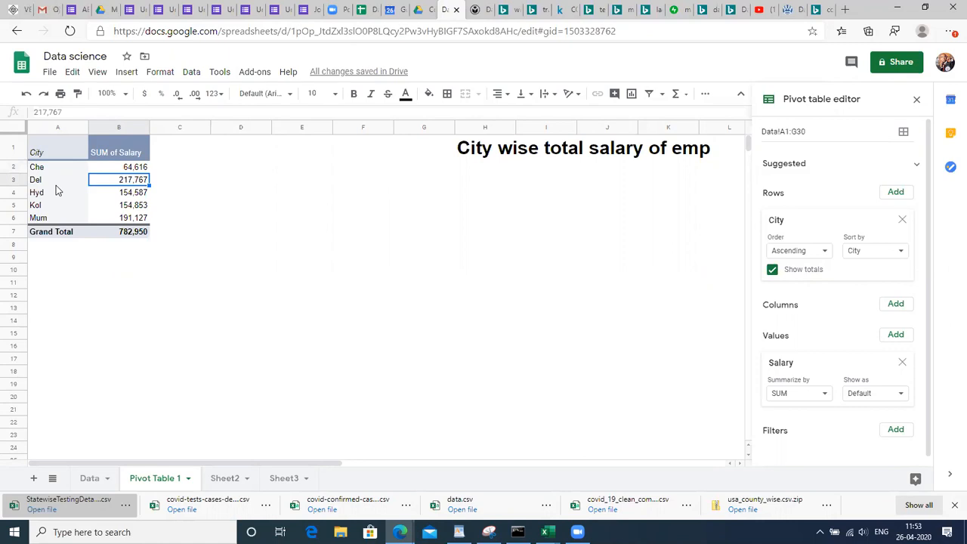
{"action": "key", "text": "Down"}
{"action": "key", "text": "Down"}
{"action": "key", "text": "Down"}
{"action": "key", "text": "Up"}
{"action": "key", "text": "Up"}
{"action": "key", "text": "Up"}
{"action": "key", "text": "Up"}
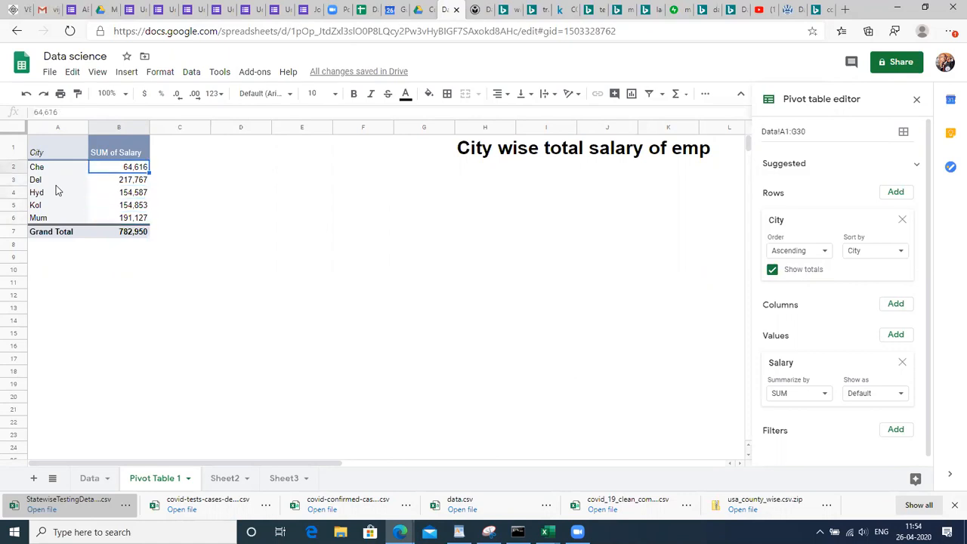
{"action": "key", "text": "Down"}
{"action": "key", "text": "Down"}
{"action": "key", "text": "Down"}
{"action": "key", "text": "Down"}
{"action": "key", "text": "Up"}
{"action": "key", "text": "Up"}
{"action": "key", "text": "Up"}
{"action": "key", "text": "Up"}
{"action": "left_click_drag", "start_coordinate": [127, 152], "coordinate": [174, 259]}
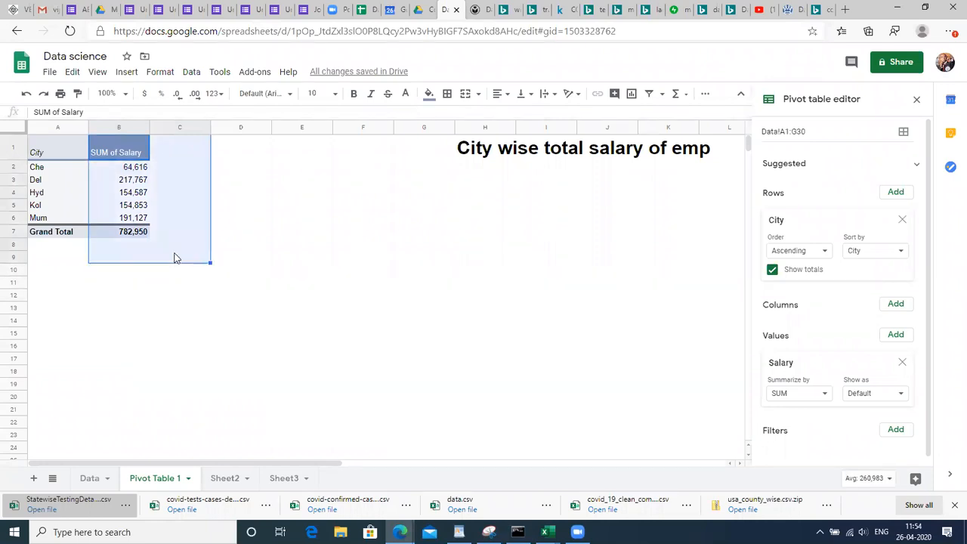
{"action": "left_click", "coordinate": [240, 245]}
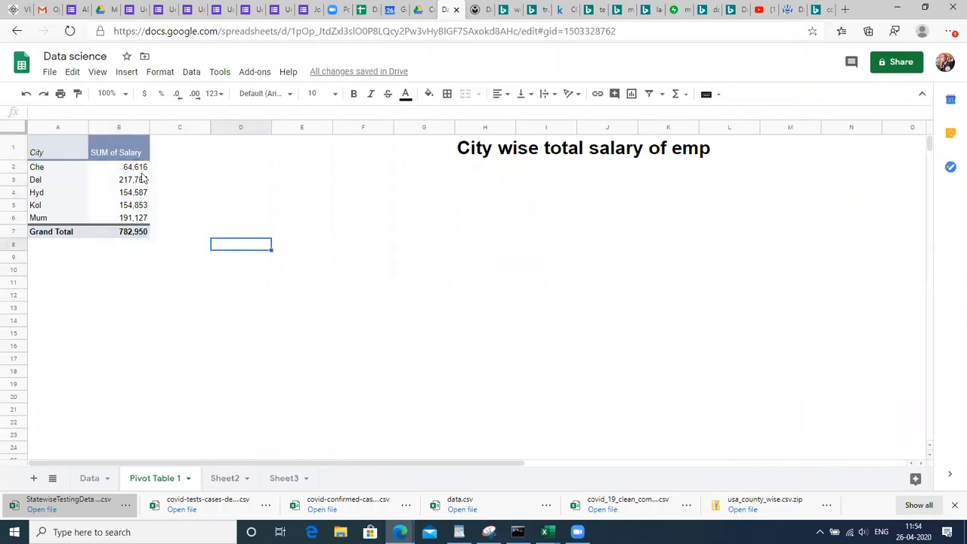
{"action": "left_click", "coordinate": [120, 154]}
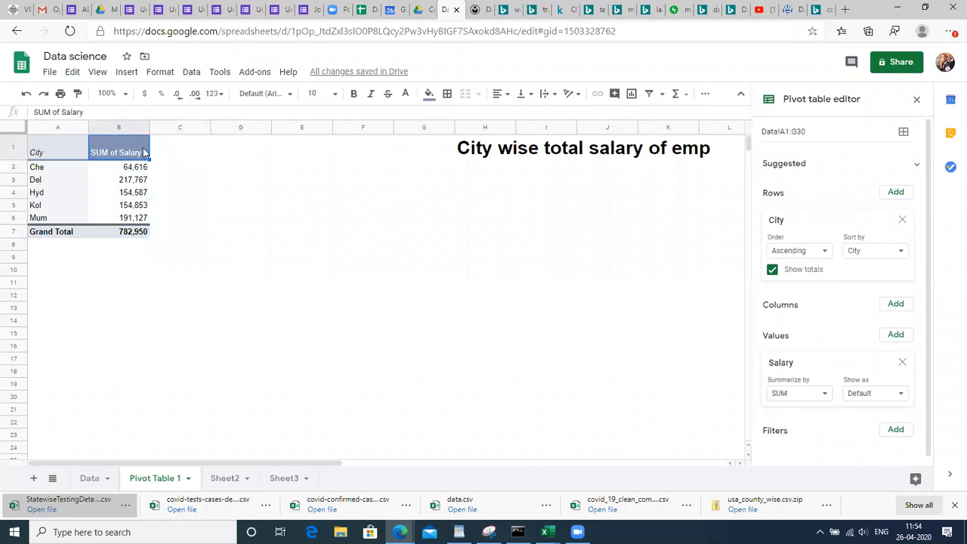
{"action": "left_click", "coordinate": [168, 155]}
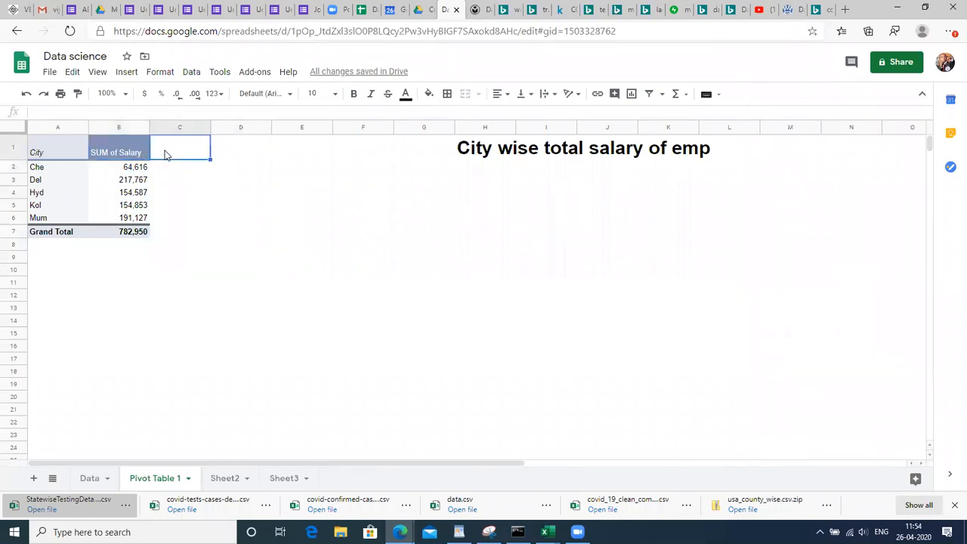
{"action": "left_click", "coordinate": [124, 153]}
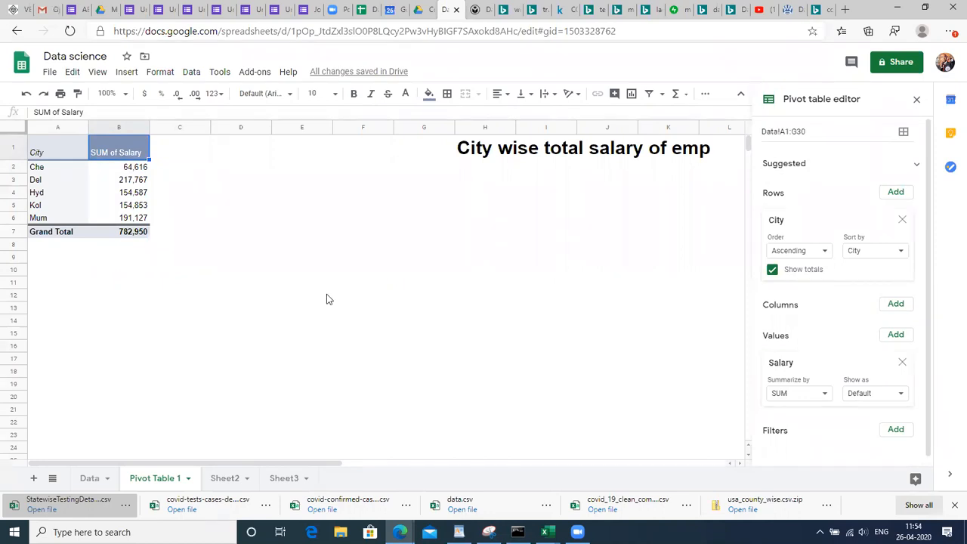
Add Gender to the pivot columns so each city's salary splits into F and M
{"action": "left_click", "coordinate": [894, 305]}
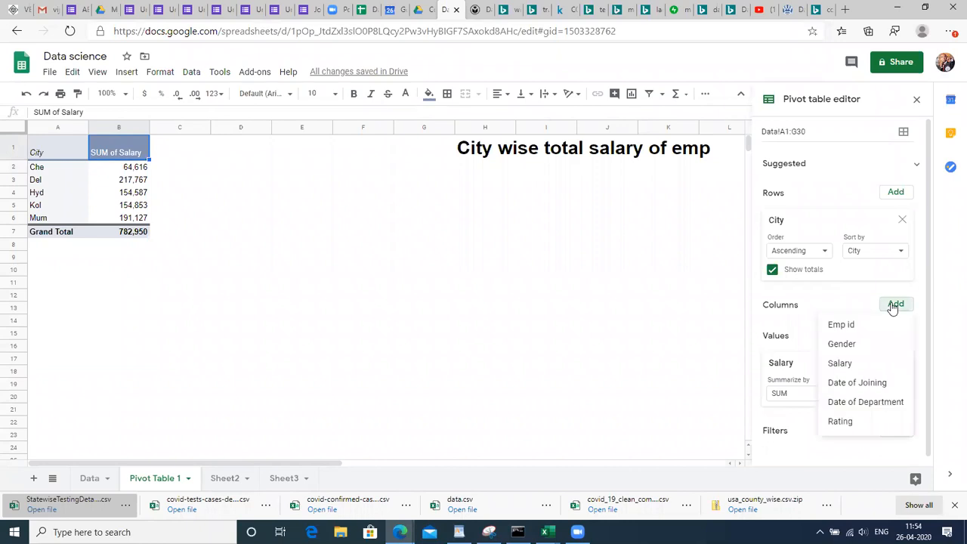
{"action": "left_click", "coordinate": [858, 345]}
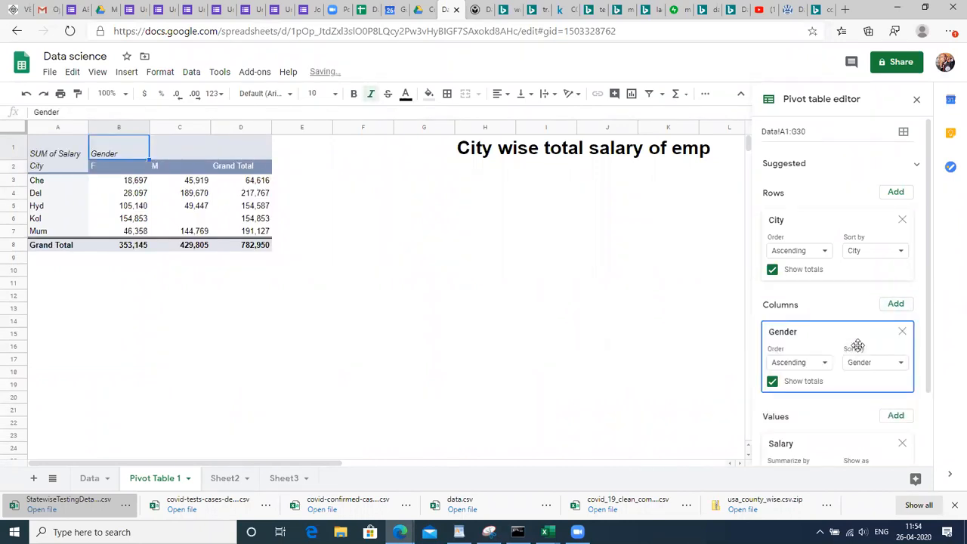
{"action": "left_click", "coordinate": [51, 194]}
{"action": "key", "text": "Up"}
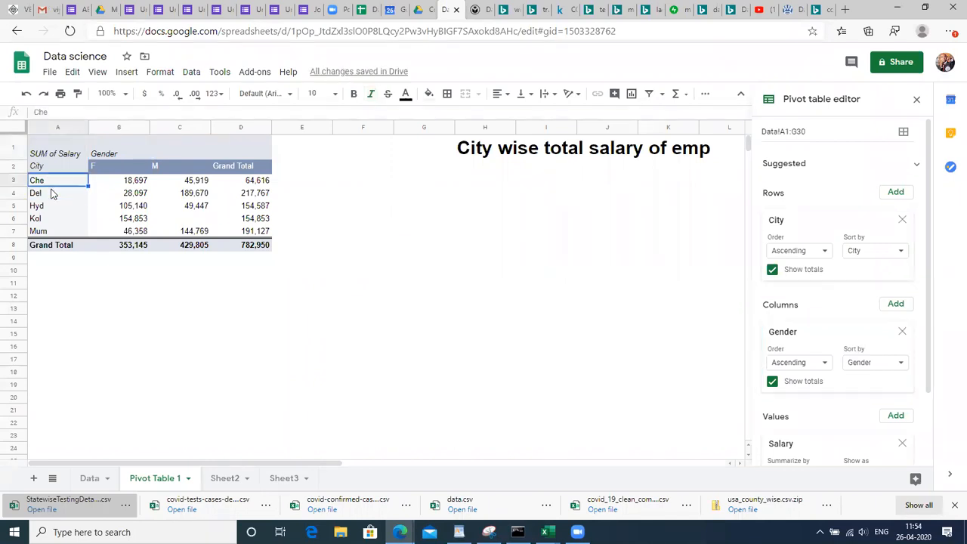
Check the Che and Del F and M totals and the empty Kol male cell
{"action": "key", "text": "Right"}
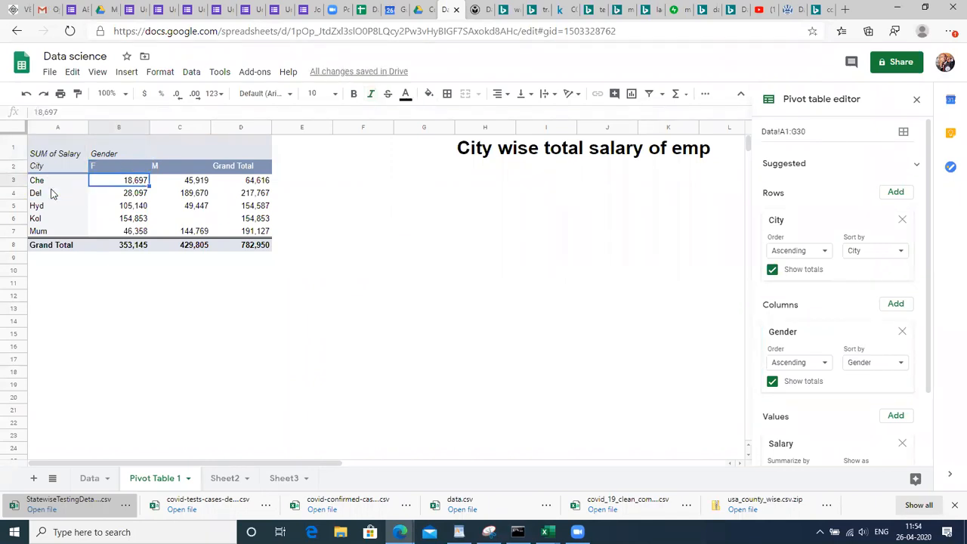
{"action": "key", "text": "Down"}
{"action": "key", "text": "Up"}
{"action": "key", "text": "Right"}
{"action": "key", "text": "Right"}
{"action": "key", "text": "Down"}
{"action": "key", "text": "Up"}
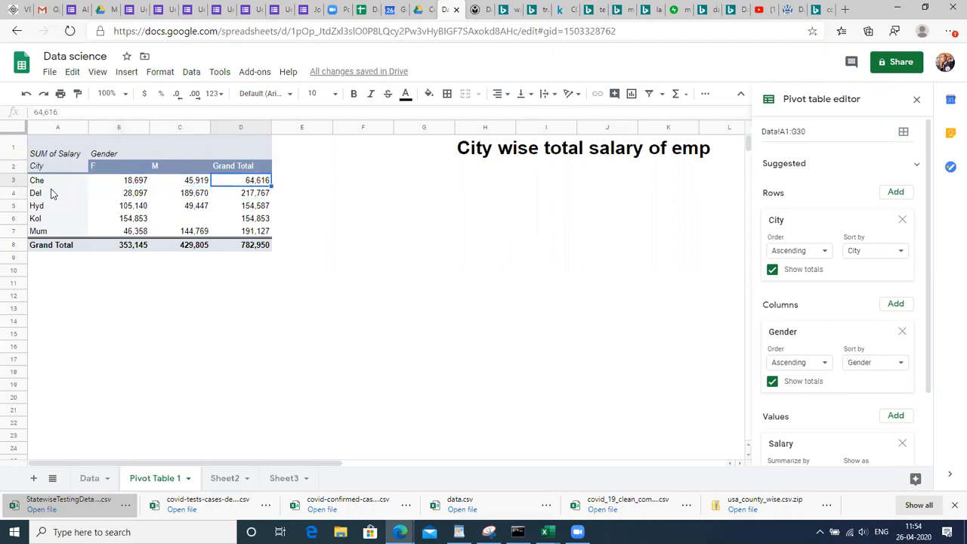
{"action": "key", "text": "Down"}
{"action": "key", "text": "Left"}
{"action": "key", "text": "Left"}
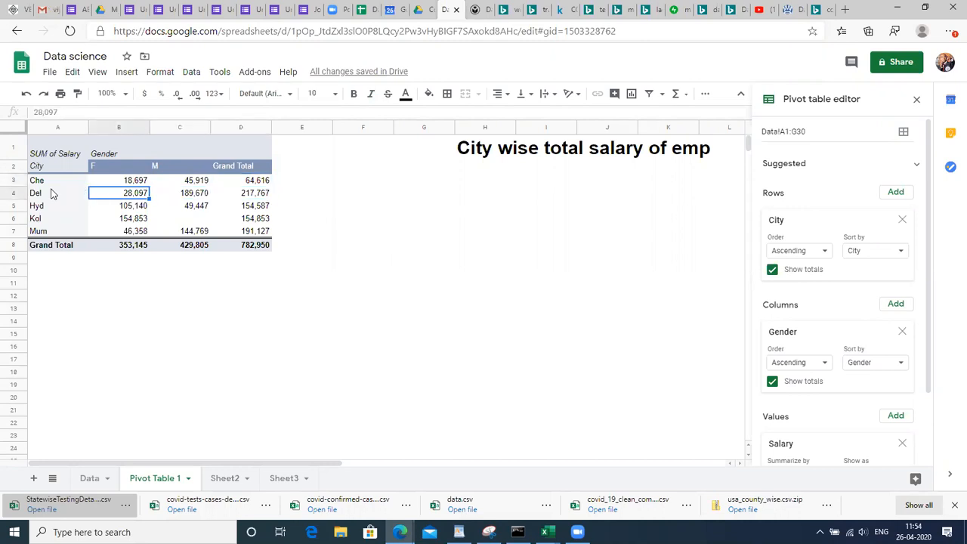
{"action": "key", "text": "Right"}
{"action": "key", "text": "Down"}
{"action": "key", "text": "Down"}
{"action": "key", "text": "Up"}
{"action": "key", "text": "Up"}
{"action": "key", "text": "Down"}
{"action": "key", "text": "Down"}
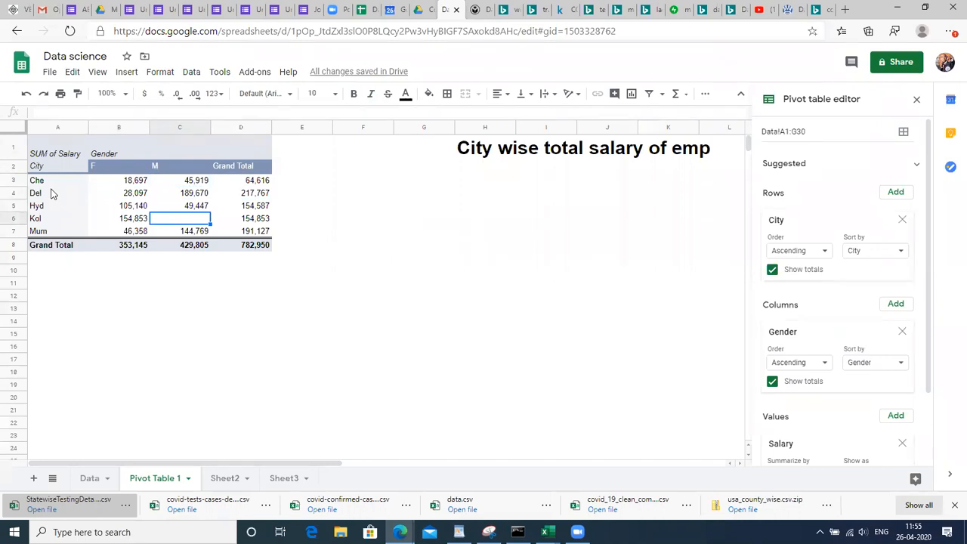
Drill into the empty Kol/M value, then undo the generated detail sheet
{"action": "left_click", "coordinate": [110, 385]}
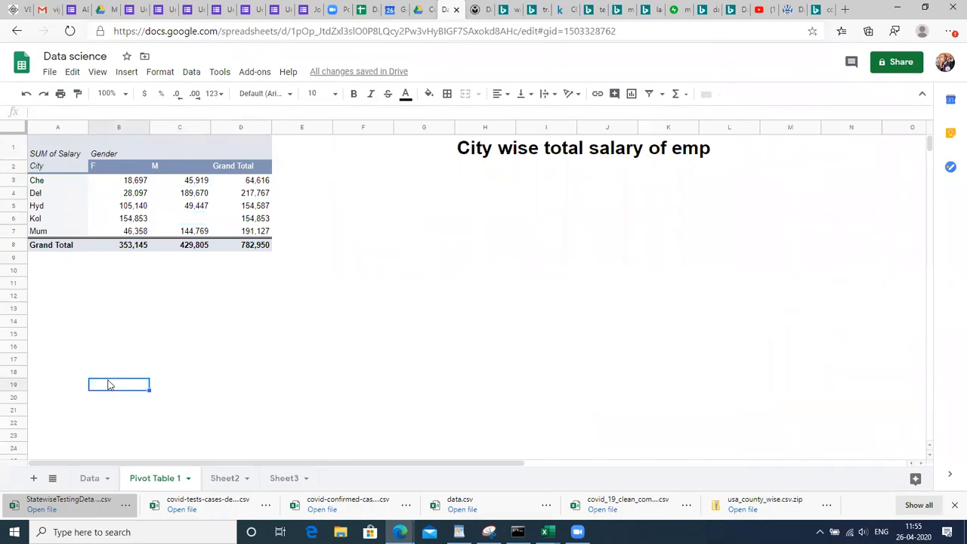
{"action": "double_click", "coordinate": [189, 222]}
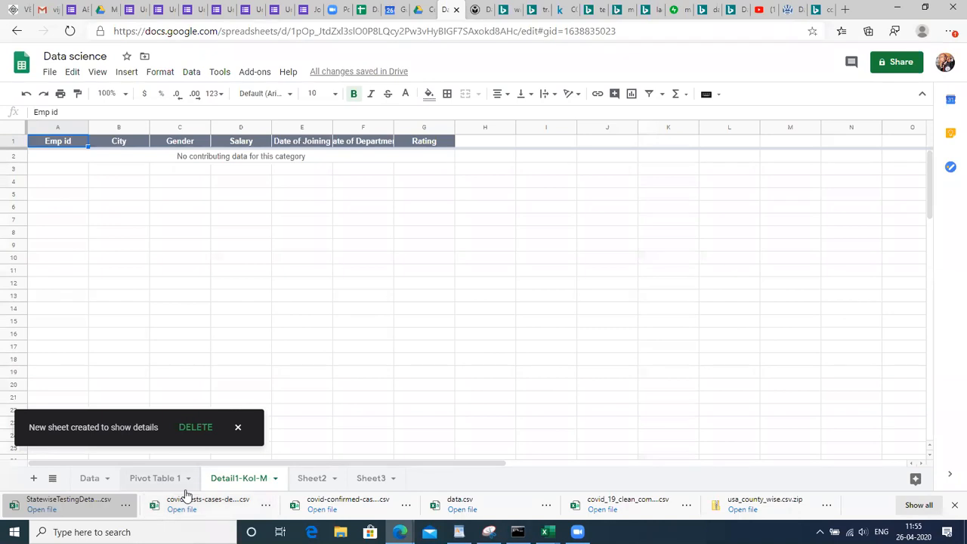
{"action": "key", "text": "ctrl+z"}
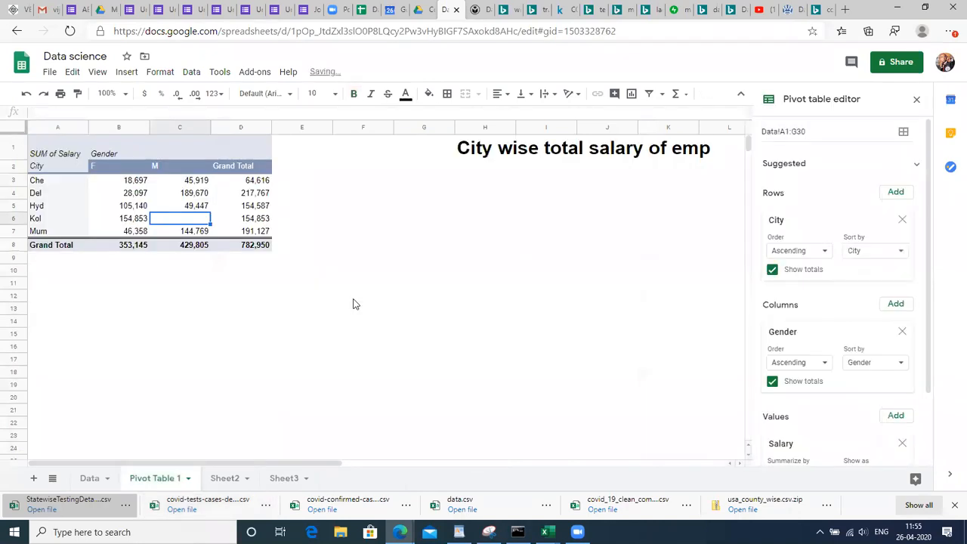
Select a cell inside the pivot so the Pivot table editor reappears
{"action": "left_click", "coordinate": [294, 286]}
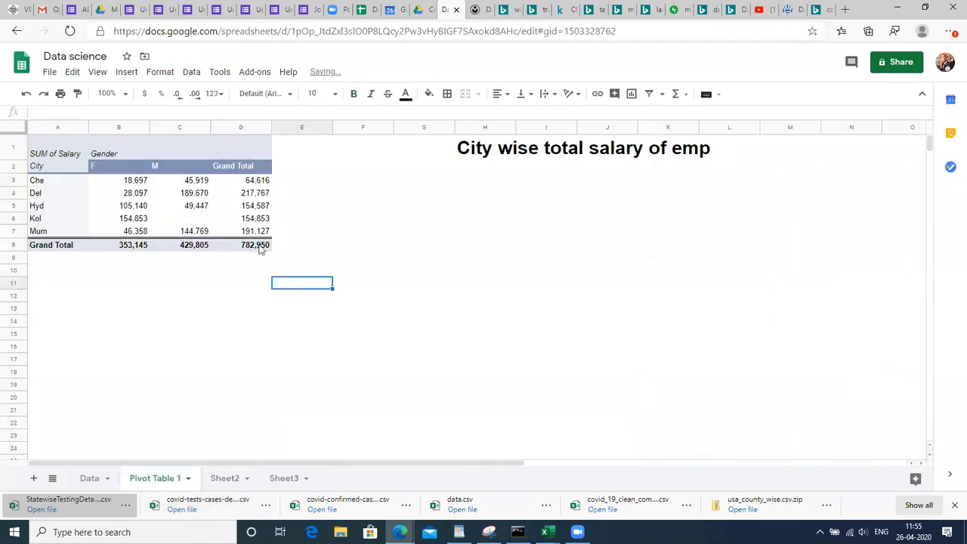
{"action": "left_click", "coordinate": [181, 220]}
{"action": "left_click", "coordinate": [183, 226]}
{"action": "key", "text": "Down"}
{"action": "key", "text": "Left"}
{"action": "key", "text": "Up"}
{"action": "key", "text": "Right"}
{"action": "key", "text": "Up"}
{"action": "key", "text": "Up"}
{"action": "key", "text": "Up"}
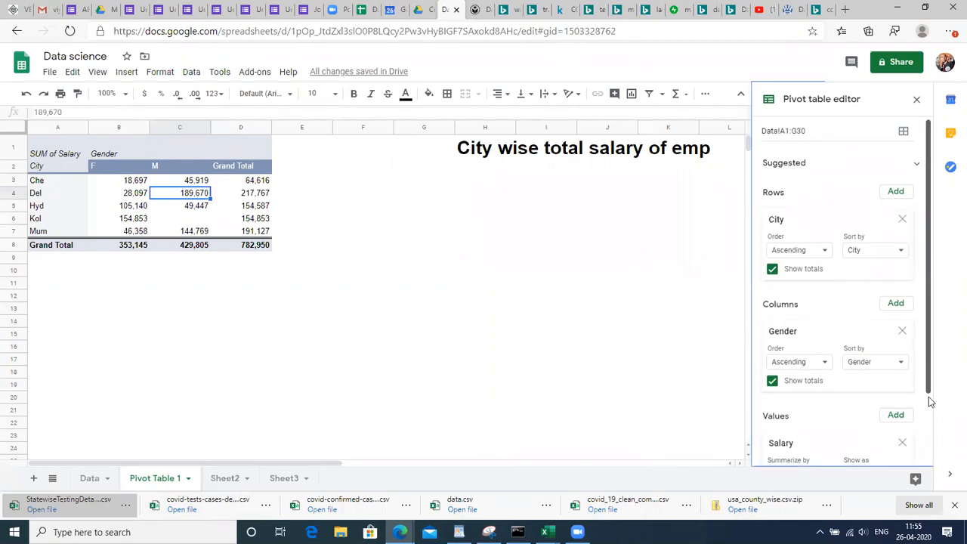
Replace the Salary SUM value with Salary summarized by AVERAGE
{"action": "scroll", "coordinate": [928, 397], "scroll_direction": "down", "scroll_amount": 1}
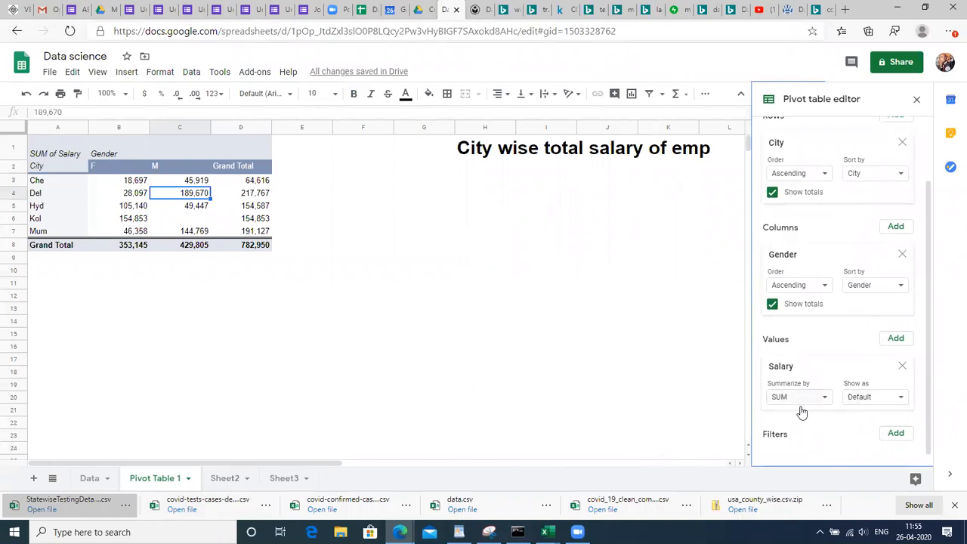
{"action": "left_click", "coordinate": [902, 366]}
{"action": "left_click", "coordinate": [896, 393]}
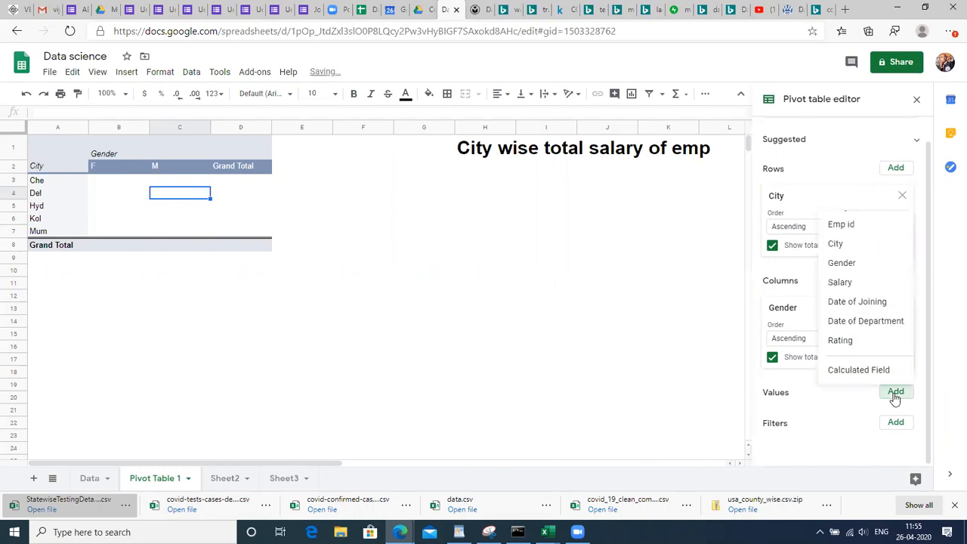
{"action": "left_click", "coordinate": [857, 284]}
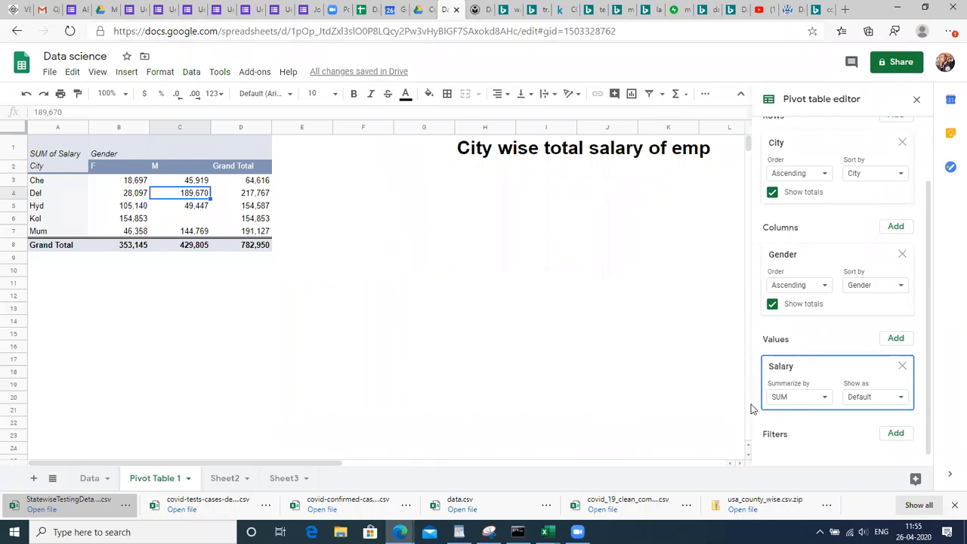
{"action": "left_click", "coordinate": [786, 402]}
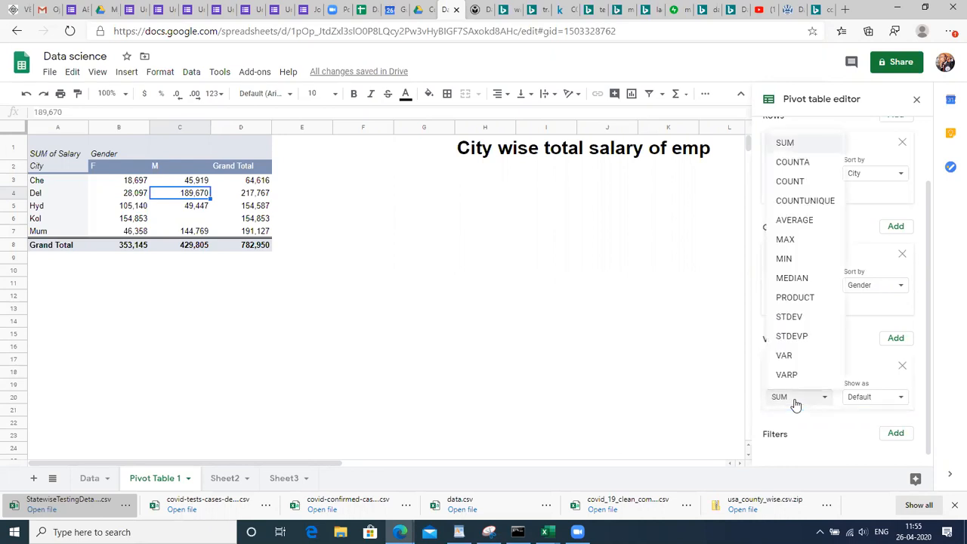
{"action": "left_click", "coordinate": [812, 225]}
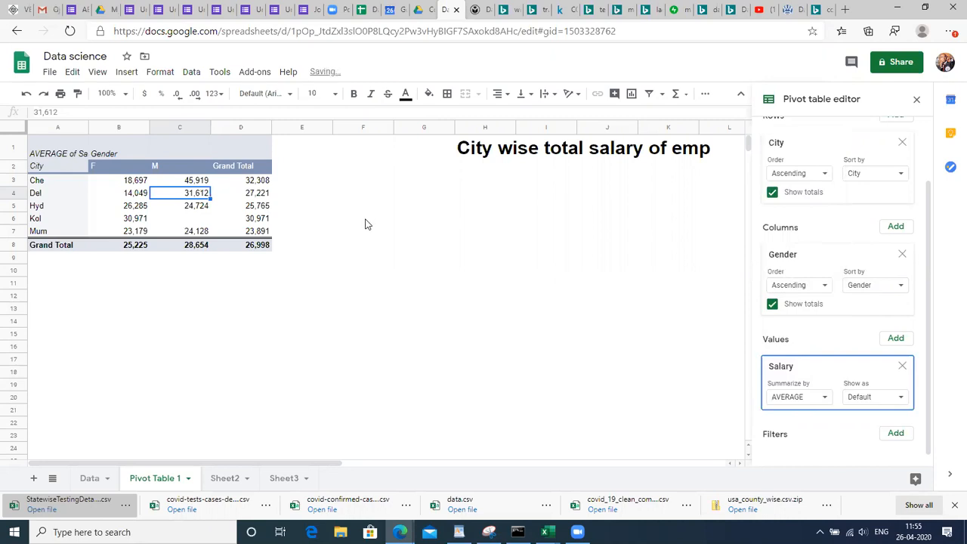
Check the averages: 18,697 in B3, 45,919 in C3 and 26,285 in B5
{"action": "left_click", "coordinate": [140, 183]}
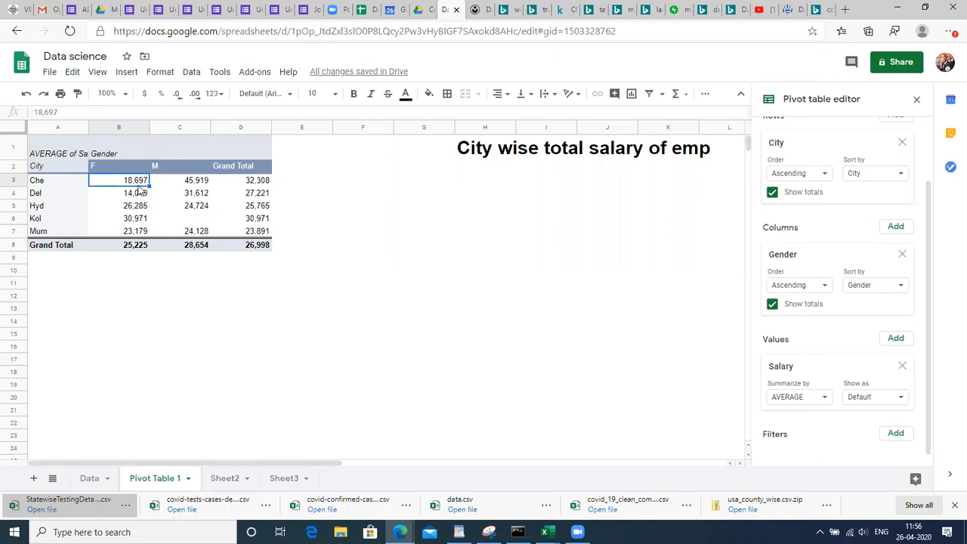
{"action": "left_click", "coordinate": [197, 183]}
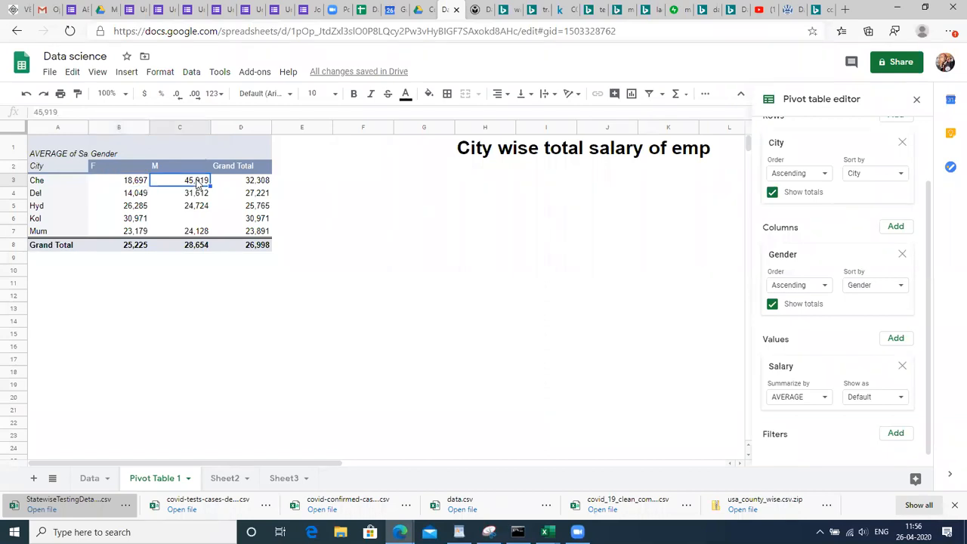
{"action": "left_click", "coordinate": [148, 209]}
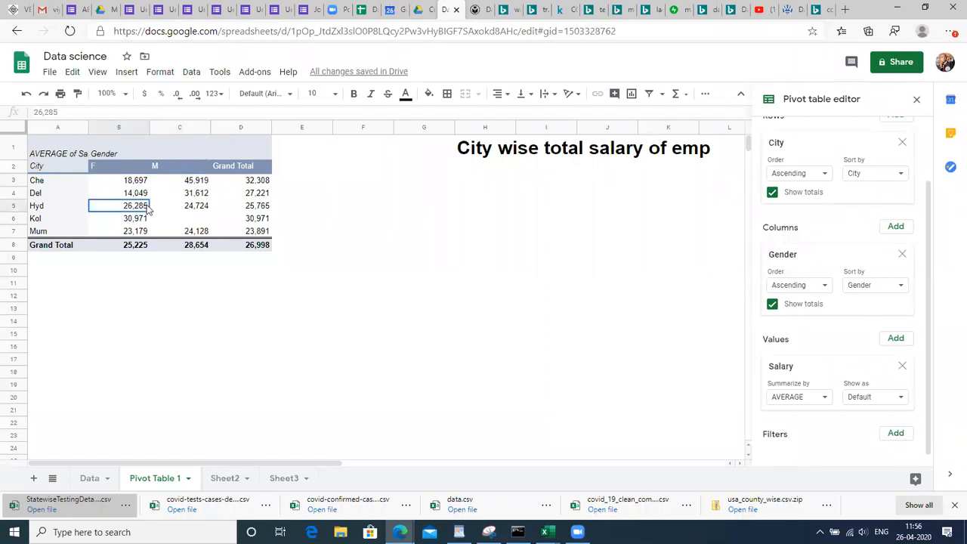
{"action": "left_click", "coordinate": [162, 195]}
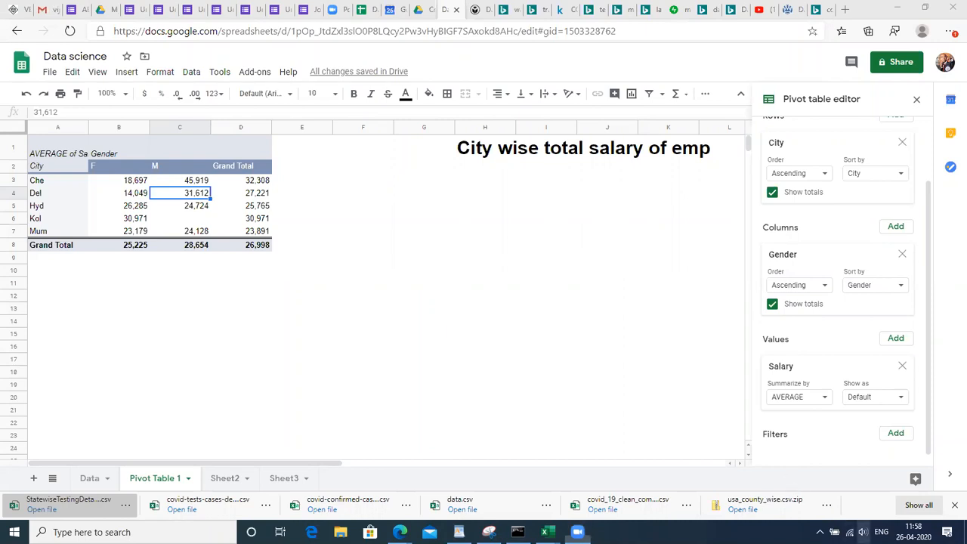
{"action": "left_click", "coordinate": [864, 532]}
{"action": "left_click", "coordinate": [892, 501]}
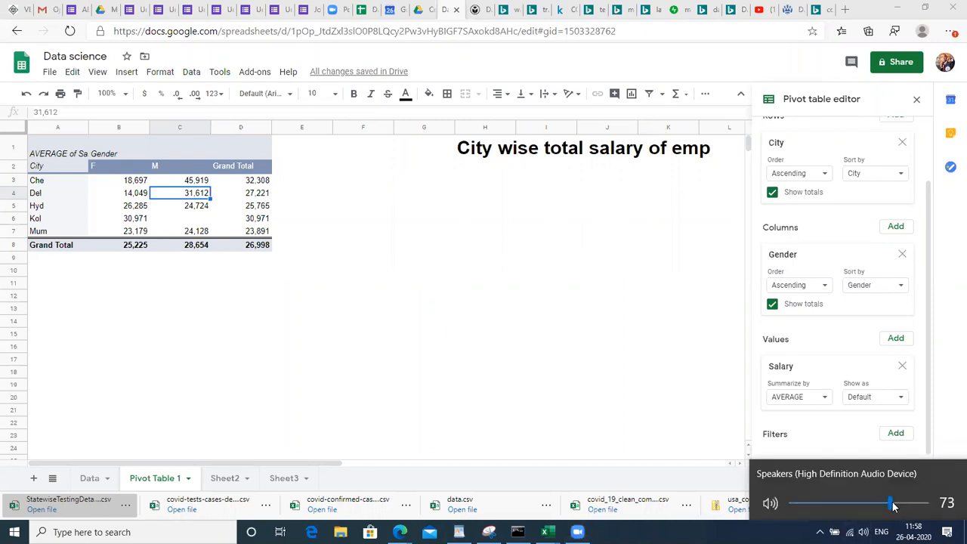
{"action": "left_click", "coordinate": [902, 503]}
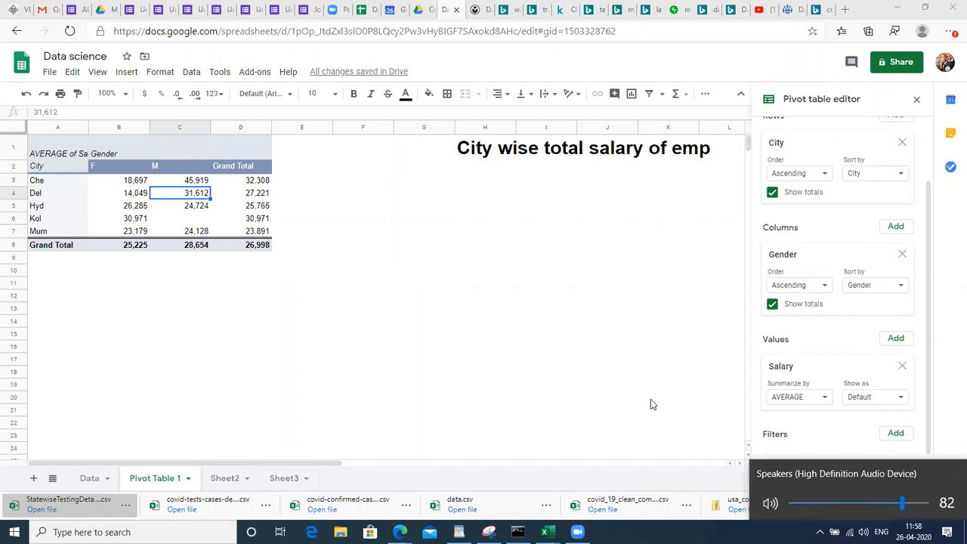
{"action": "left_click", "coordinate": [632, 326]}
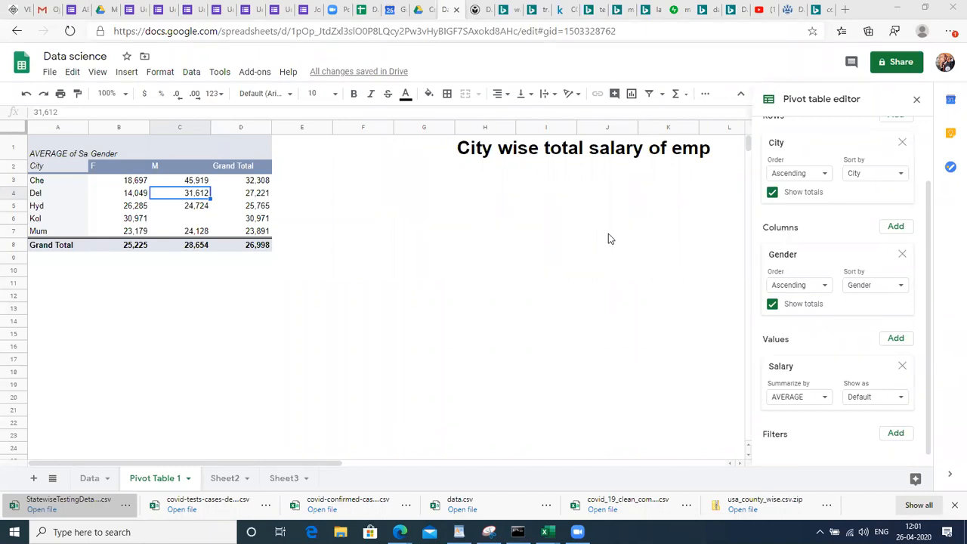
Type 'Pivot ytable' in A10 below the pivot, then delete it so A10 is empty
{"action": "left_click", "coordinate": [57, 272]}
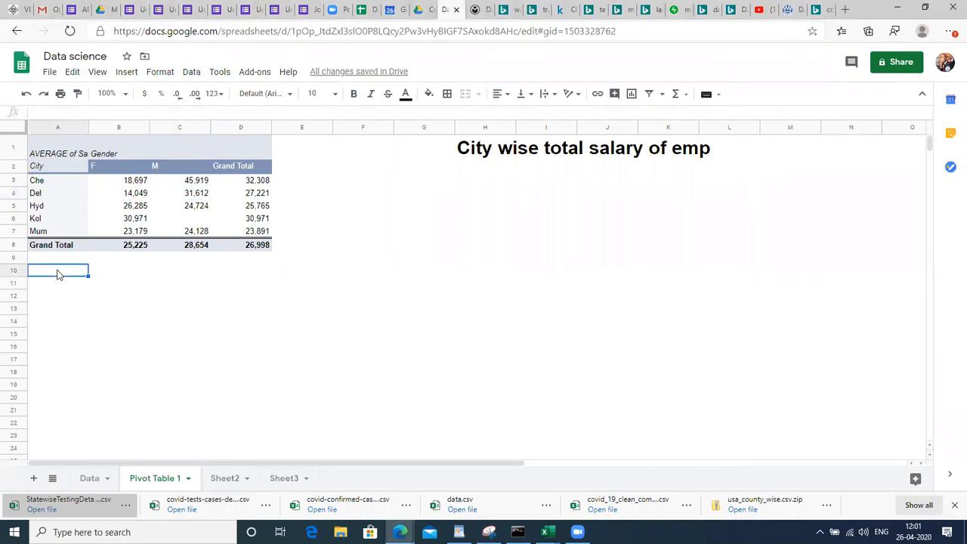
{"action": "type", "text": "Pivot ytable"}
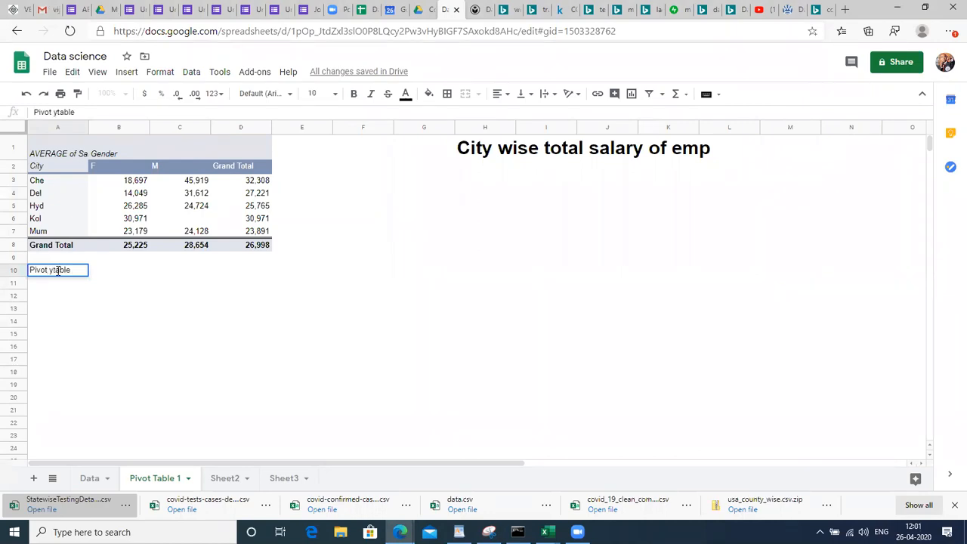
{"action": "triple_click", "coordinate": [59, 270]}
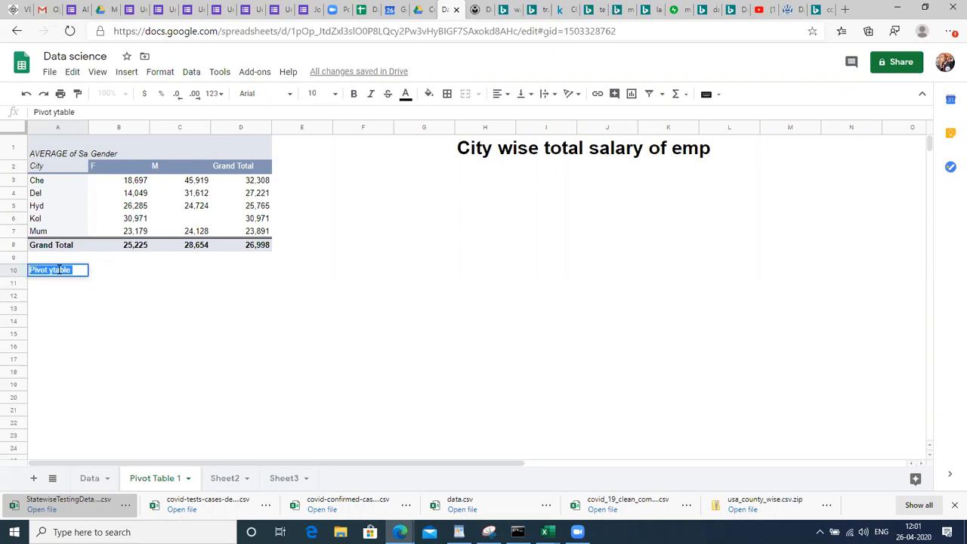
{"action": "key", "text": "BackSpace"}
{"action": "left_click", "coordinate": [171, 340]}
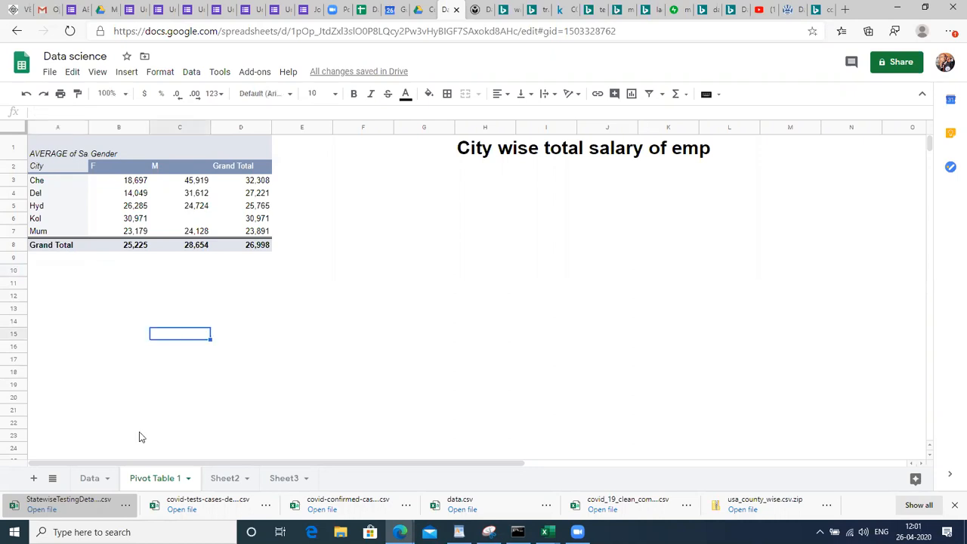
{"action": "left_click", "coordinate": [92, 480]}
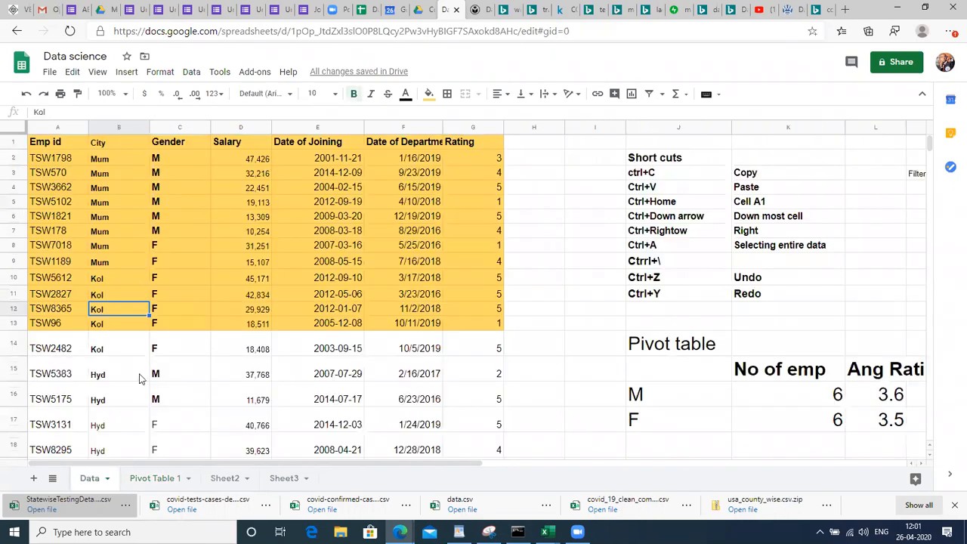
{"action": "left_click", "coordinate": [306, 203]}
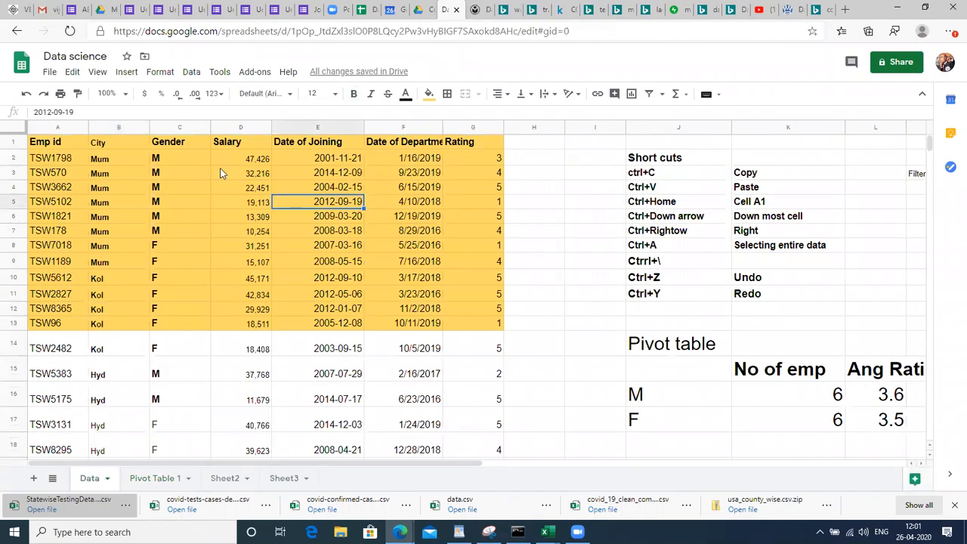
{"action": "double_click", "coordinate": [130, 163]}
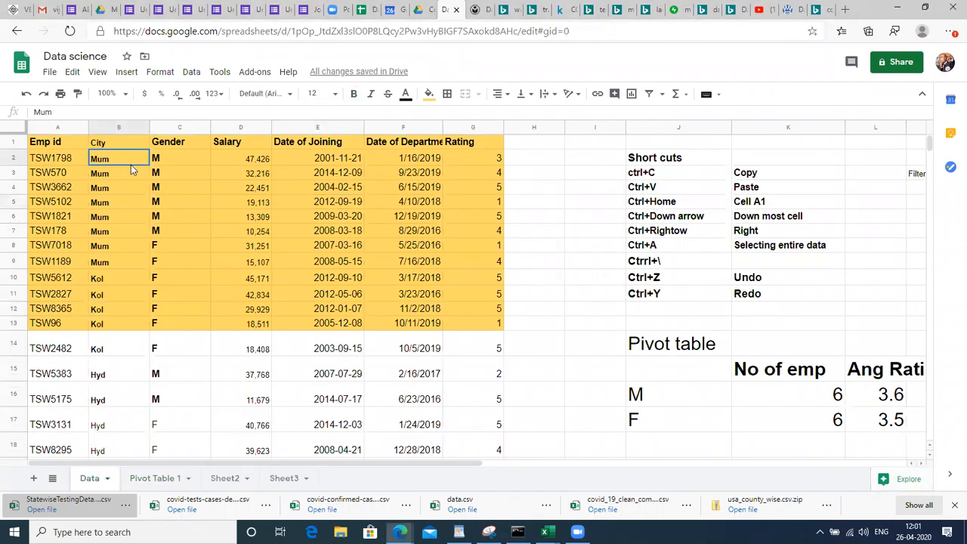
{"action": "left_click", "coordinate": [278, 280]}
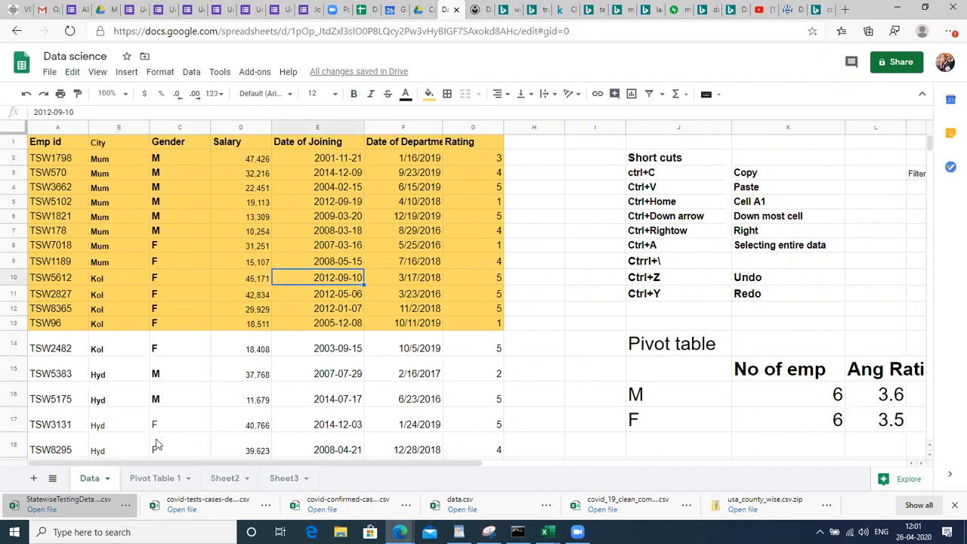
{"action": "left_click", "coordinate": [150, 485]}
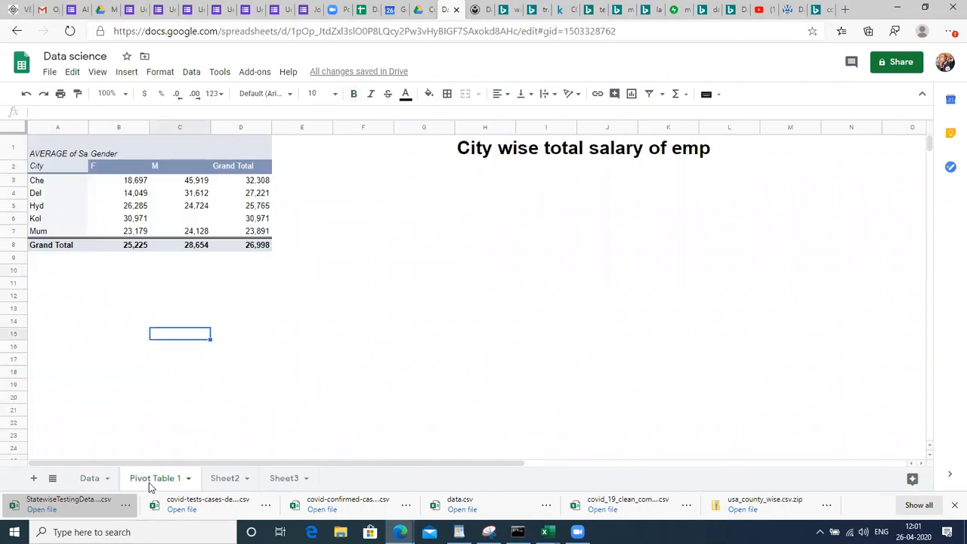
{"action": "left_click", "coordinate": [68, 221]}
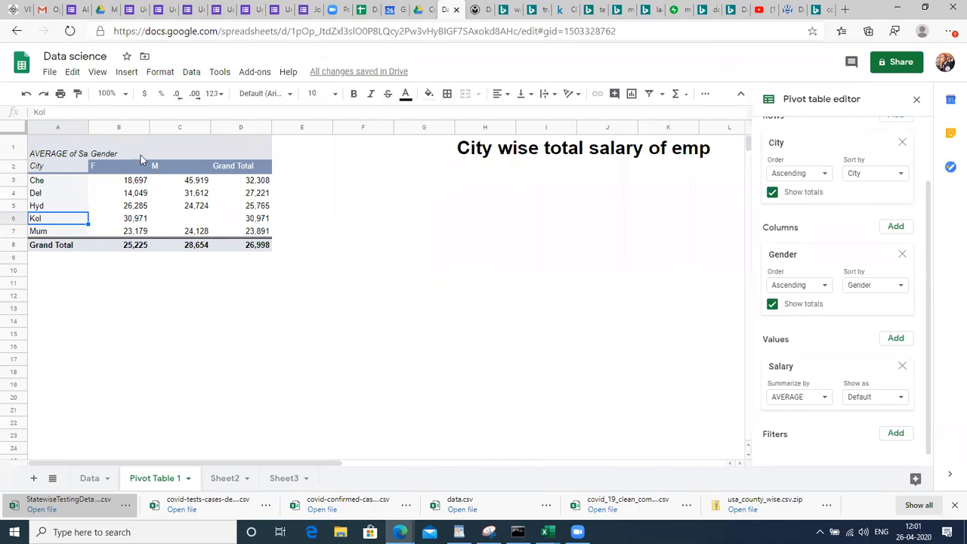
{"action": "left_click", "coordinate": [52, 148]}
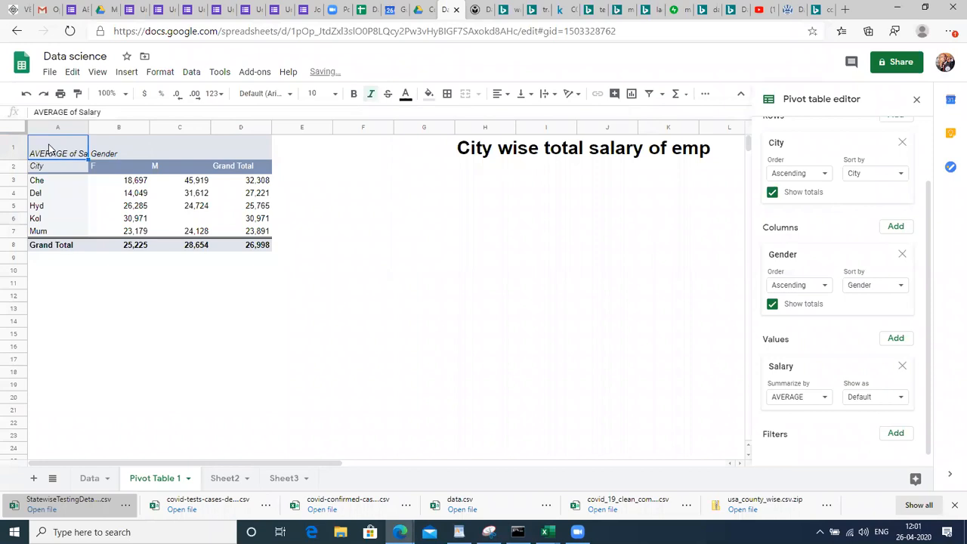
{"action": "left_click", "coordinate": [83, 477]}
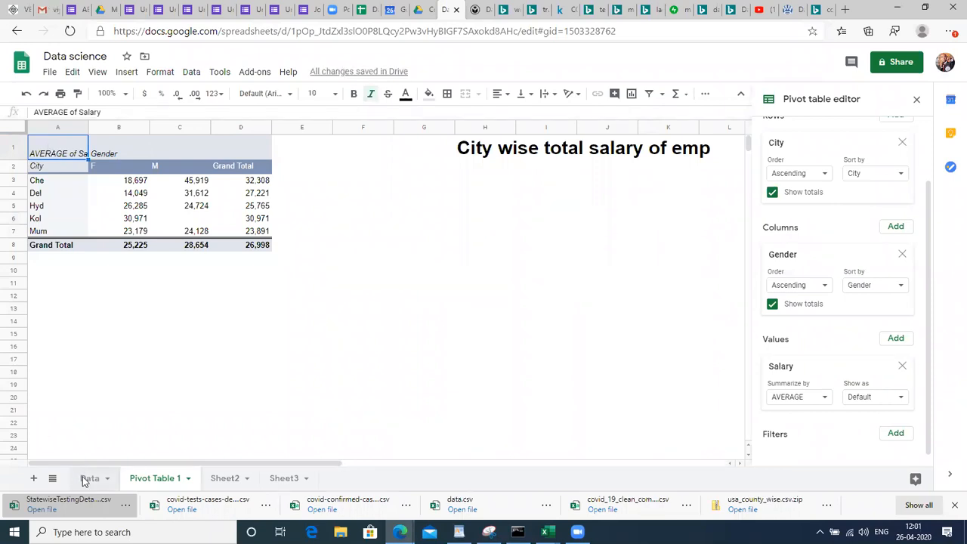
{"action": "left_click", "coordinate": [140, 251]}
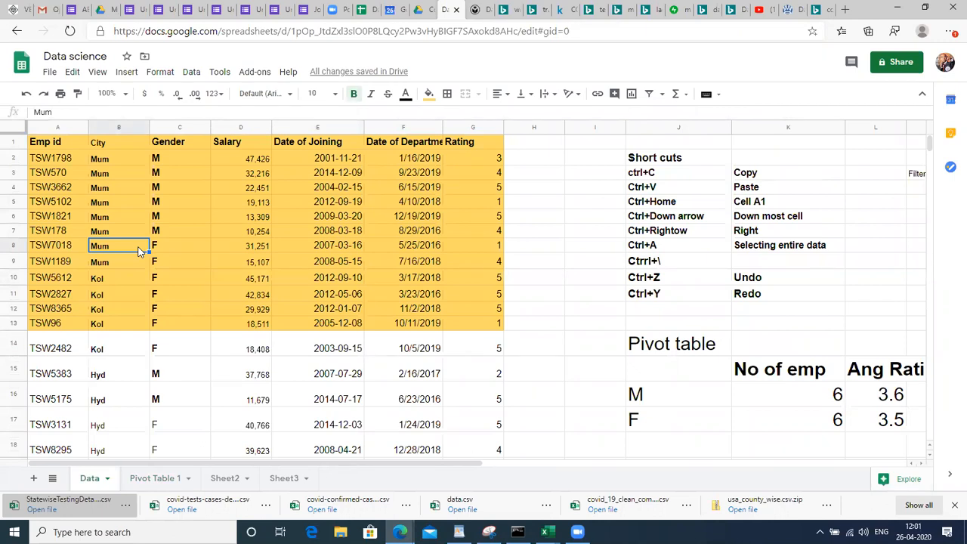
{"action": "left_click", "coordinate": [319, 249]}
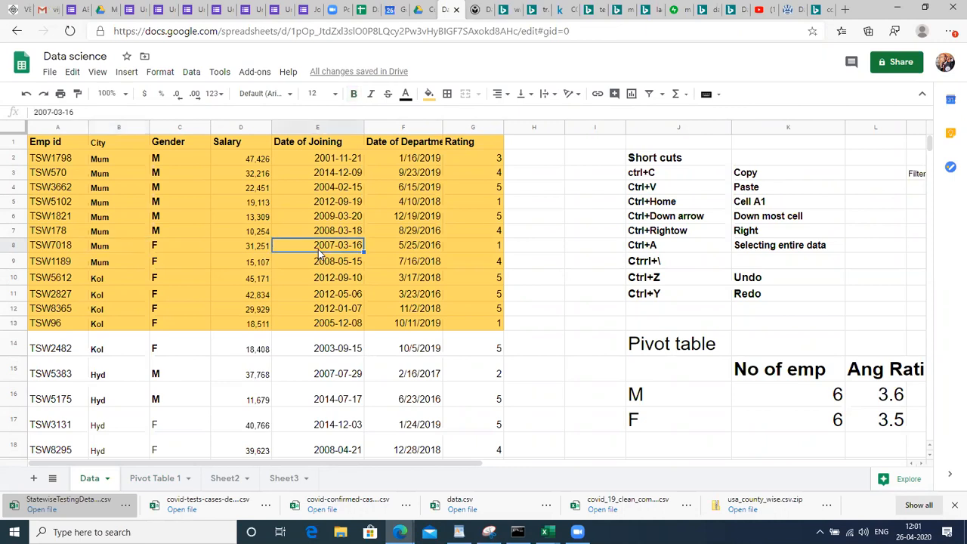
{"action": "left_click", "coordinate": [490, 249]}
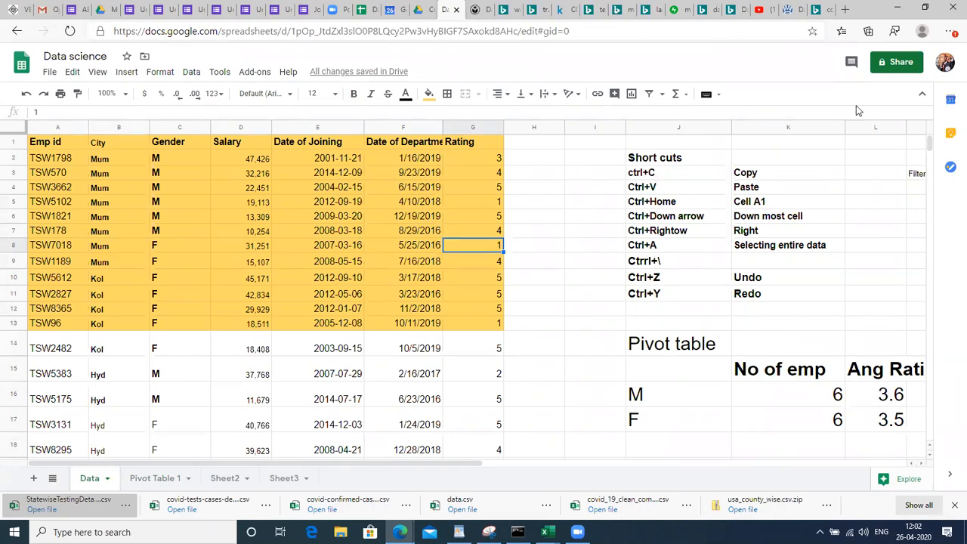
{"action": "left_click", "coordinate": [826, 178]}
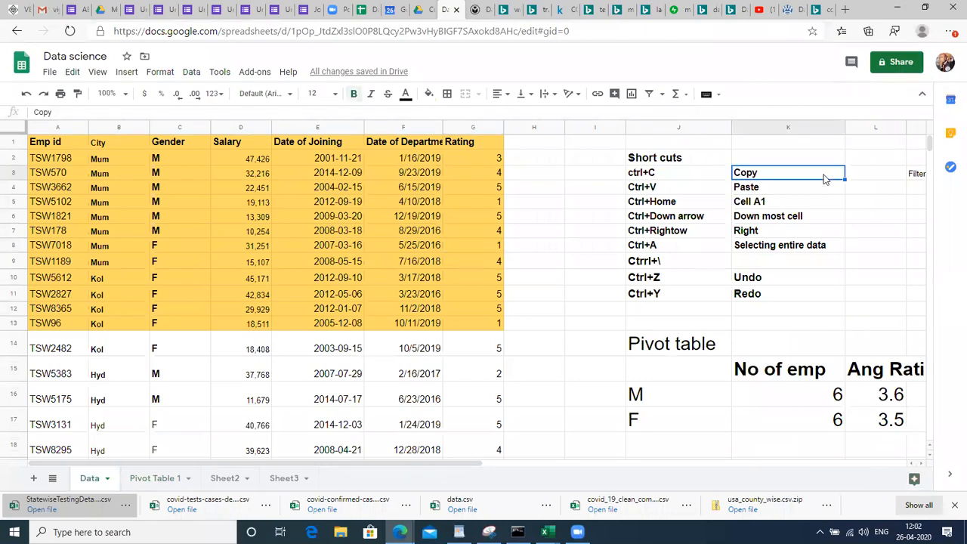
Open the spreadsheet's sharing settings and start typing a collaborator's name
{"action": "left_click", "coordinate": [895, 68]}
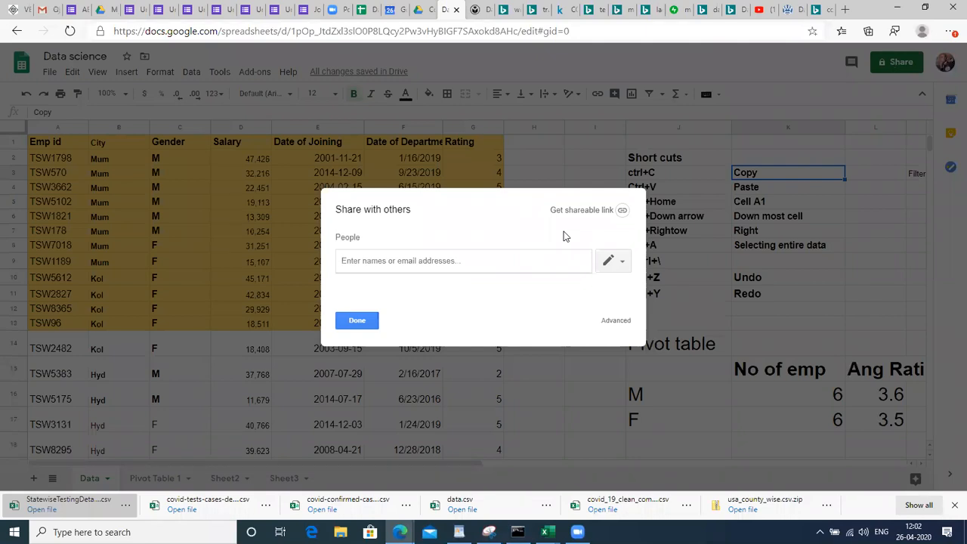
{"action": "left_click", "coordinate": [361, 277]}
{"action": "type", "text": "sa"}
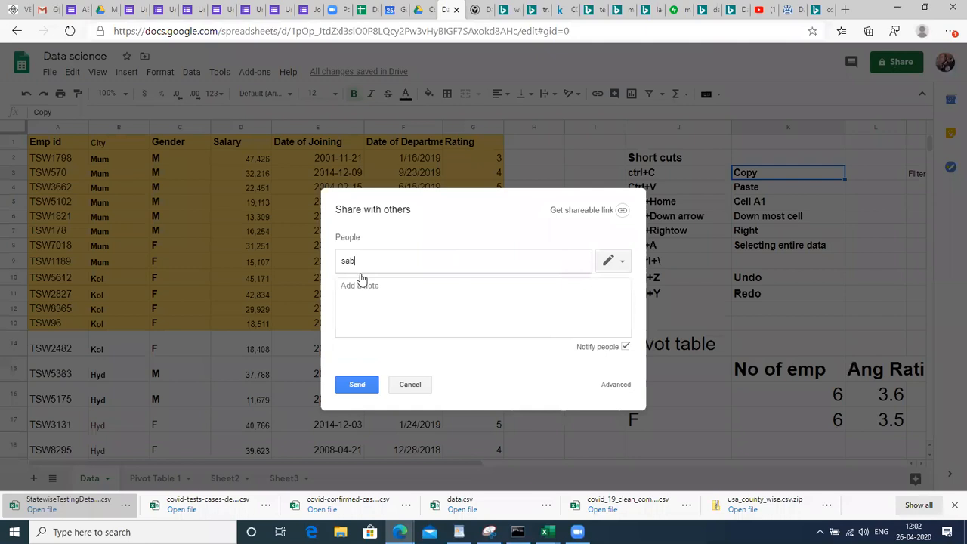
{"action": "type", "text": "ndhy"}
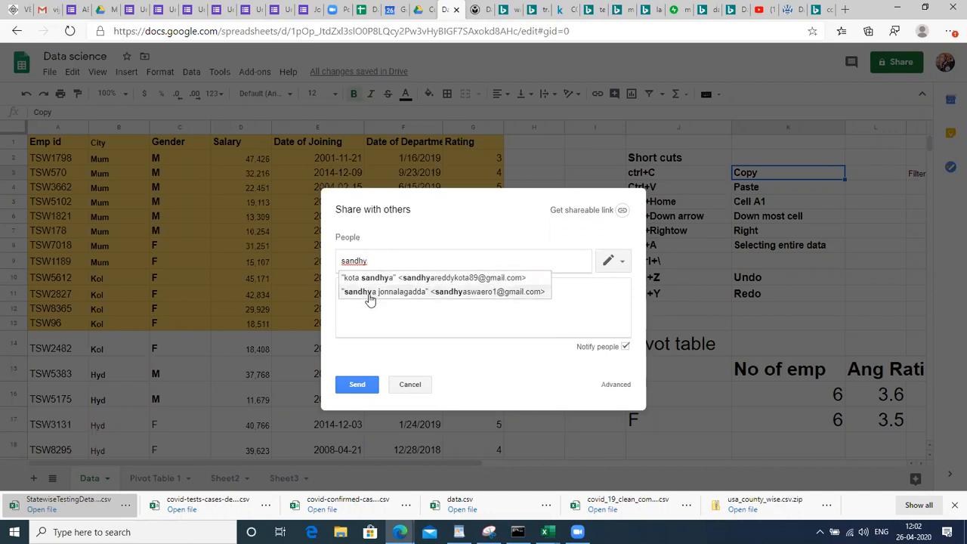
{"action": "double_click", "coordinate": [386, 267]}
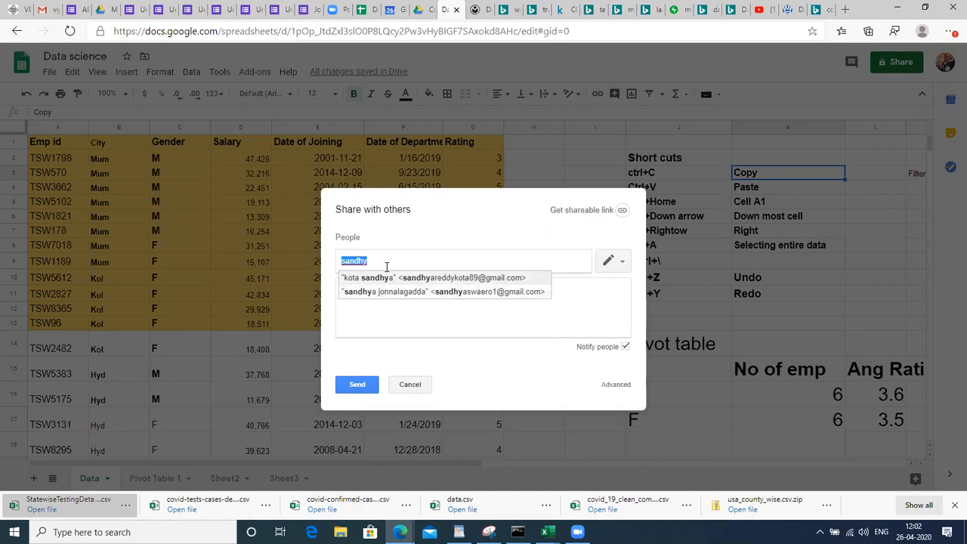
{"action": "type", "text": "ma"}
{"action": "key", "text": "BackSpace"}
{"action": "key", "text": "BackSpace"}
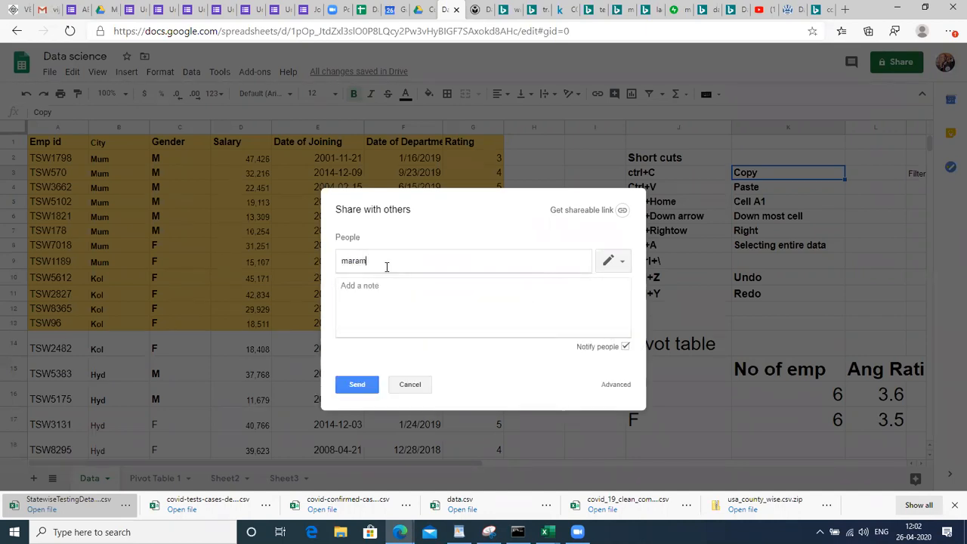
Correct the collaborator's name, then cancel the invitation and close the sharing dialog
{"action": "key", "text": "BackSpace"}
{"action": "key", "text": "BackSpace"}
{"action": "key", "text": "BackSpace"}
{"action": "key", "text": "BackSpace"}
{"action": "key", "text": "BackSpace"}
{"action": "key", "text": "BackSpace"}
{"action": "key", "text": "BackSpace"}
{"action": "left_click", "coordinate": [410, 385]}
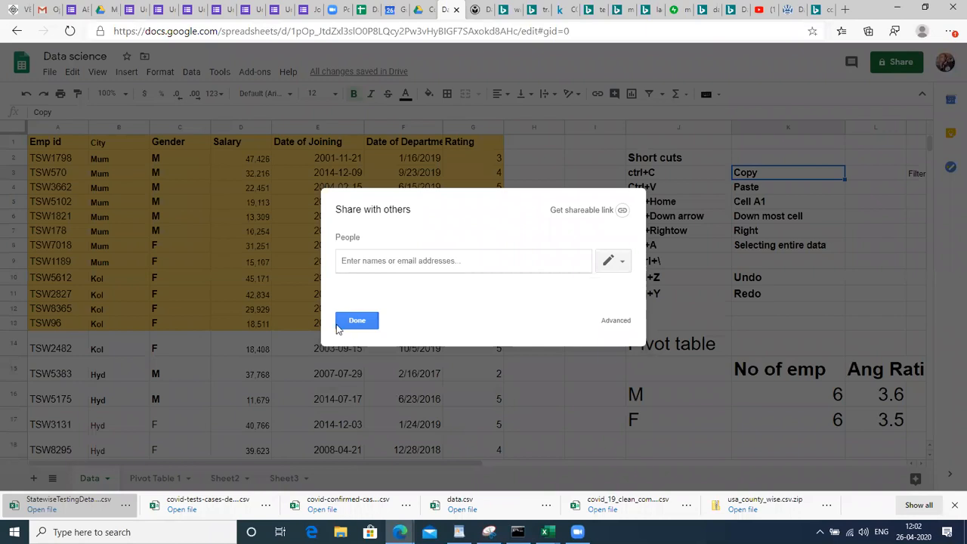
{"action": "key", "text": "Escape"}
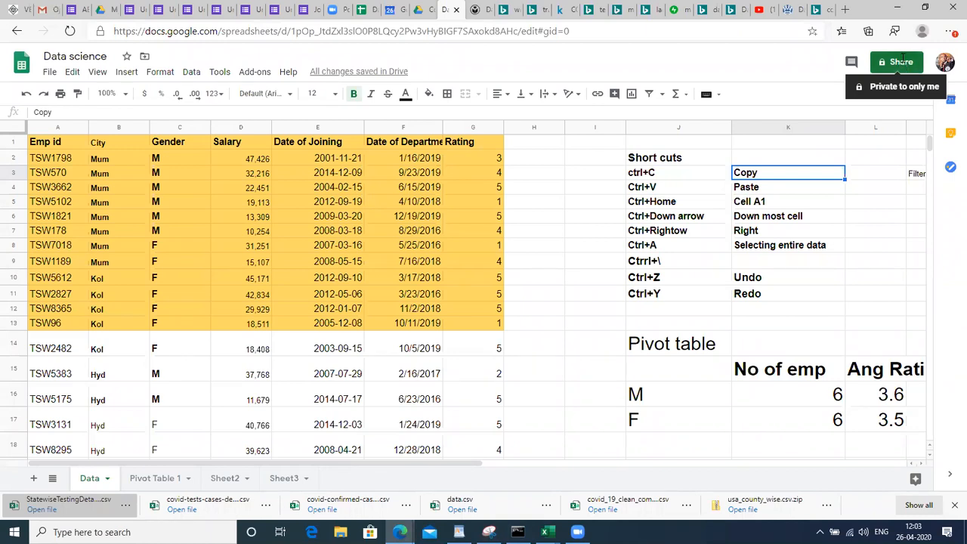
Make the Filters list in M3:N6 size 18 bold text
{"action": "left_click", "coordinate": [530, 261]}
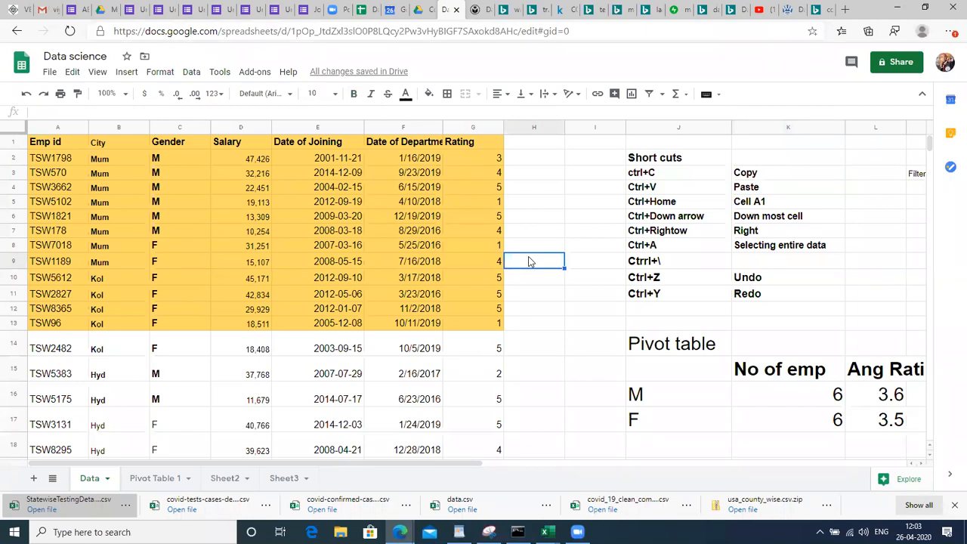
{"action": "left_click", "coordinate": [547, 234]}
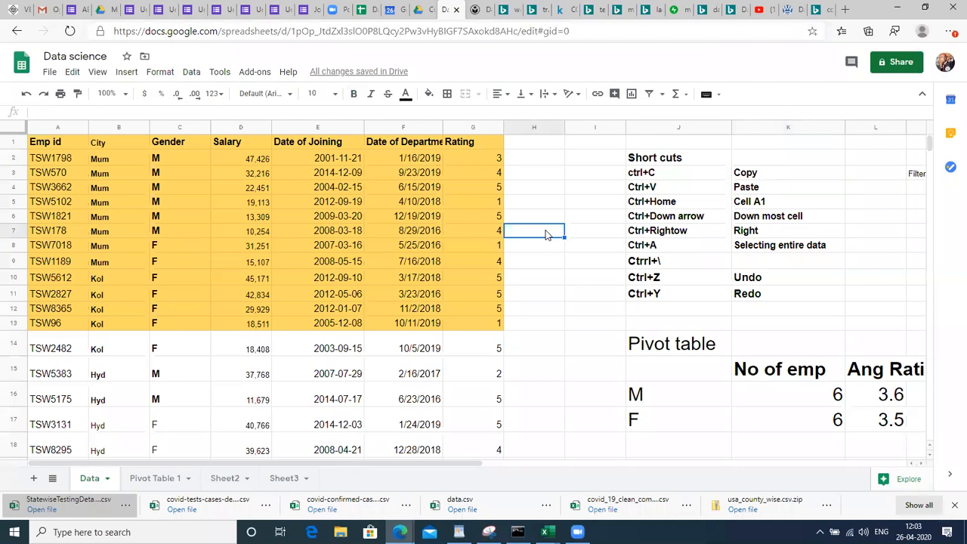
{"action": "key", "text": "Right"}
{"action": "key", "text": "Right"}
{"action": "key", "text": "Right"}
{"action": "key", "text": "Right"}
{"action": "key", "text": "Right"}
{"action": "key", "text": "Right"}
{"action": "key", "text": "Right"}
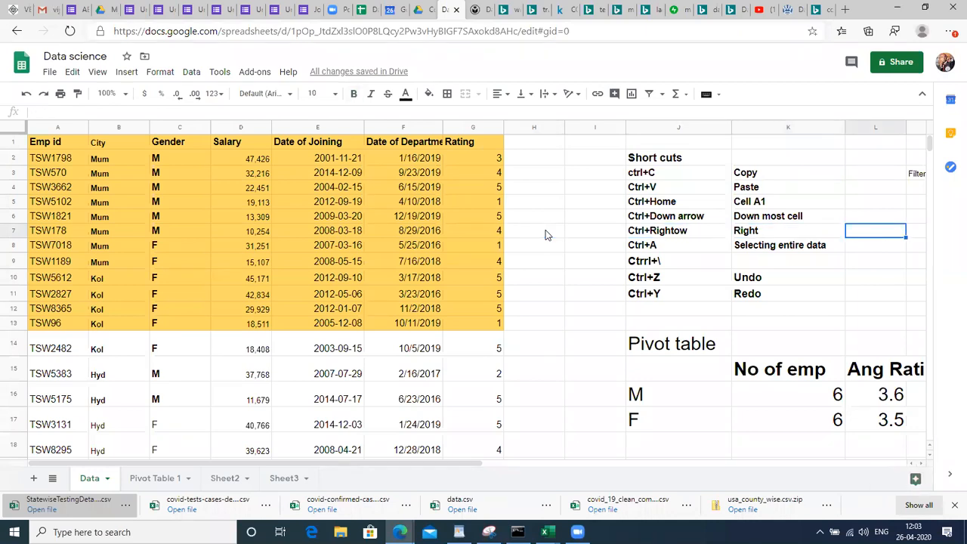
{"action": "key", "text": "Left"}
{"action": "key", "text": "Left"}
{"action": "key", "text": "Up"}
{"action": "key", "text": "Up"}
{"action": "key", "text": "Up"}
{"action": "key", "text": "Up"}
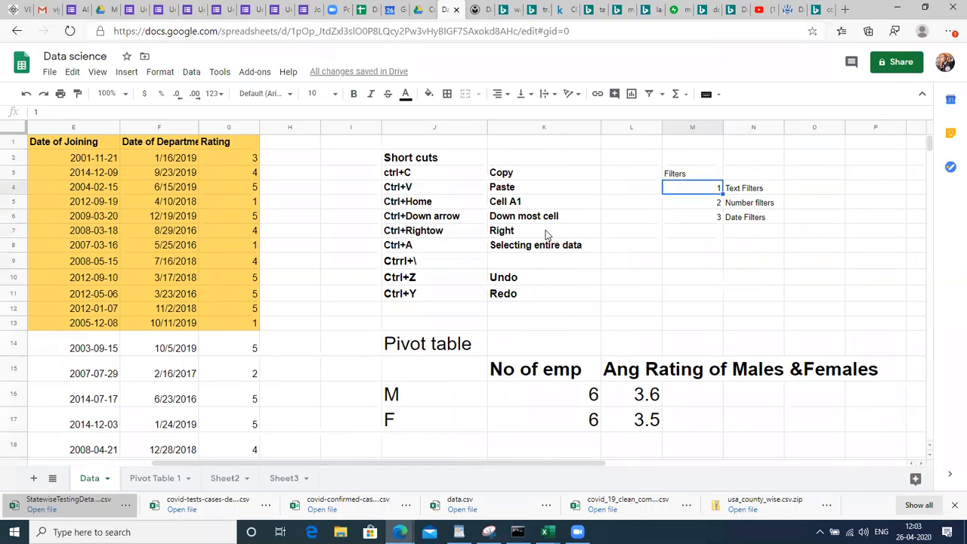
{"action": "key", "text": "shift+Right"}
{"action": "key", "text": "shift+Down"}
{"action": "key", "text": "shift+Down"}
{"action": "key", "text": "shift+Down"}
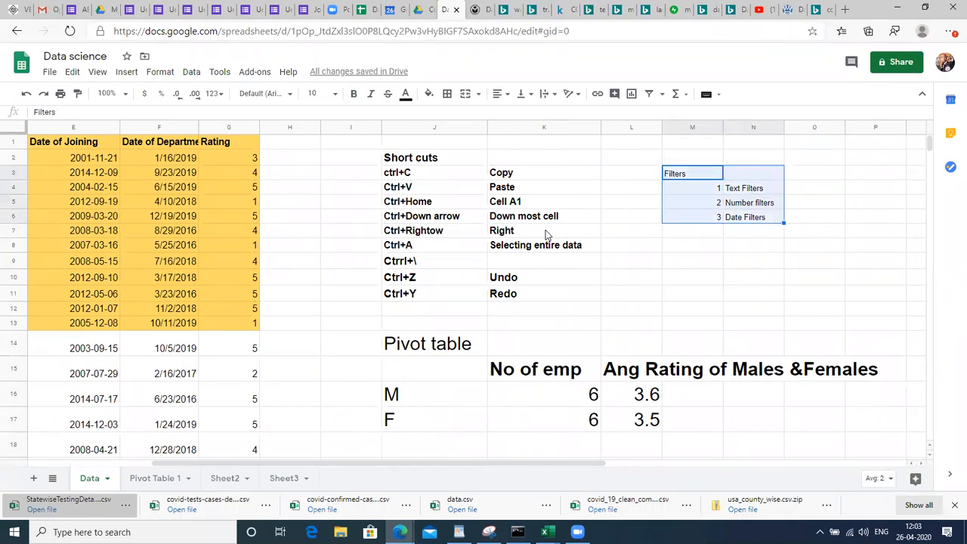
{"action": "left_click", "coordinate": [323, 93]}
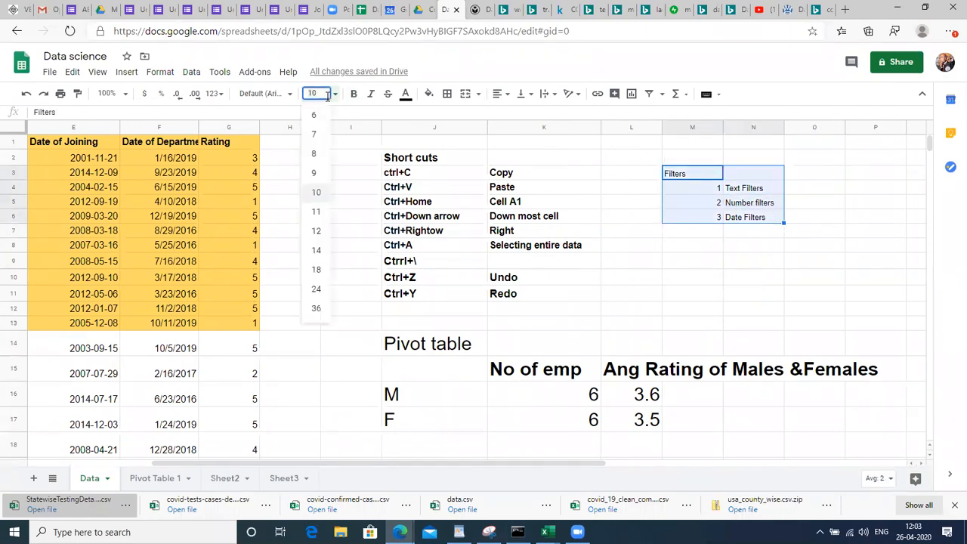
{"action": "left_click", "coordinate": [316, 269]}
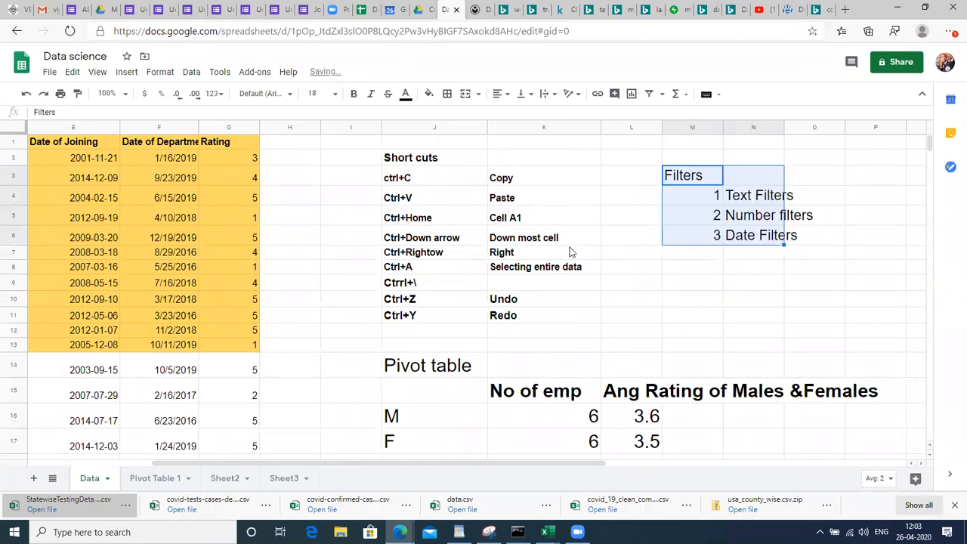
{"action": "key", "text": "ctrl+b"}
Centre the numbers 1–3 in M4:M6
{"action": "left_click", "coordinate": [717, 281]}
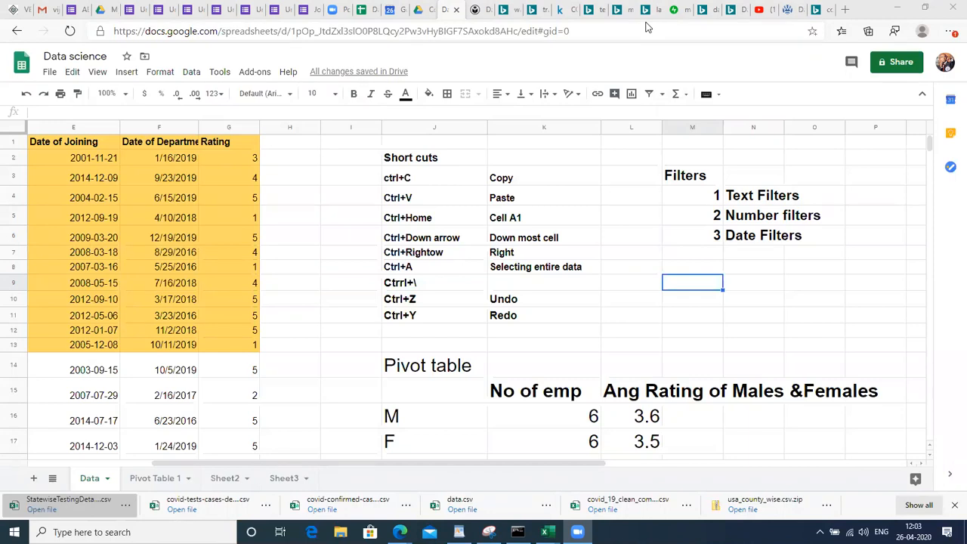
{"action": "left_click", "coordinate": [618, 241]}
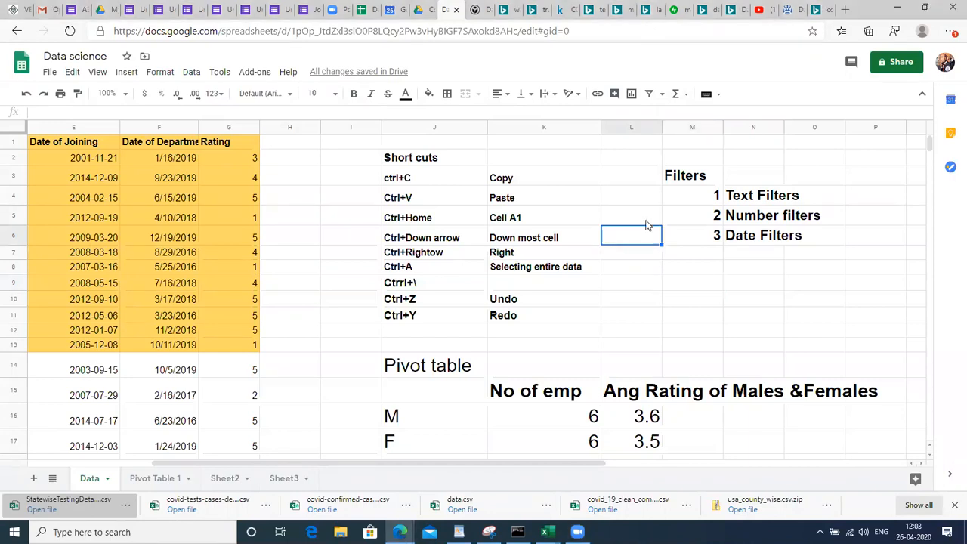
{"action": "left_click", "coordinate": [688, 199]}
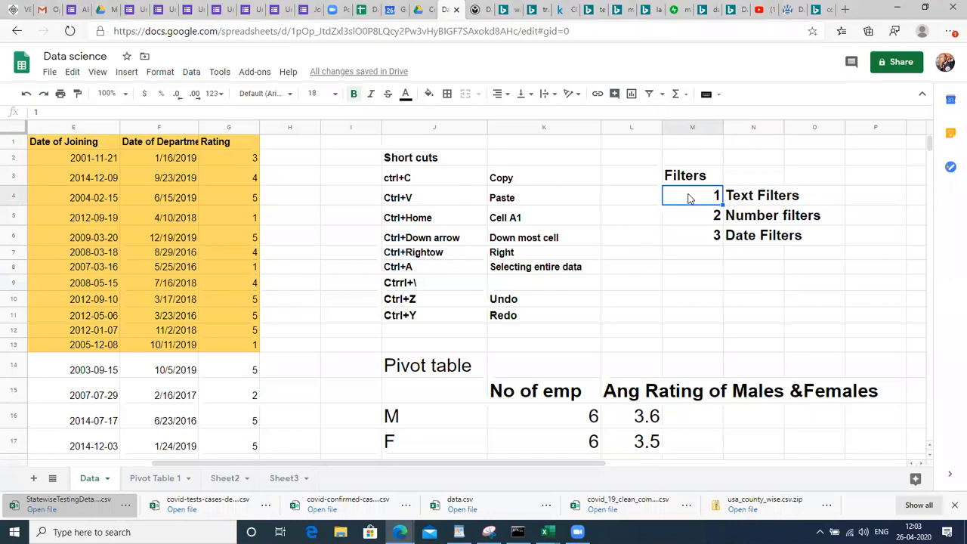
{"action": "key", "text": "shift+Down"}
{"action": "key", "text": "shift+Down"}
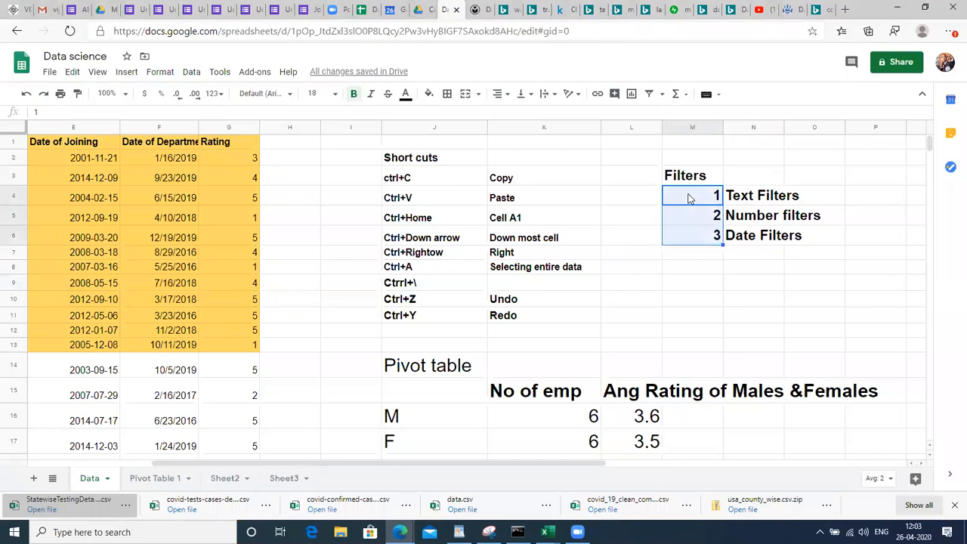
{"action": "key", "text": "ctrl+shift+e"}
{"action": "left_click", "coordinate": [726, 272]}
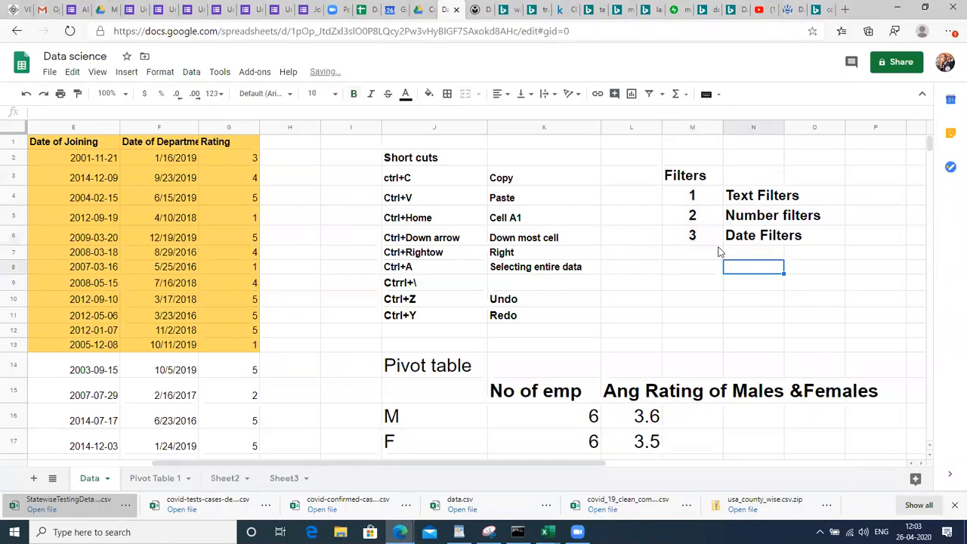
{"action": "left_click", "coordinate": [713, 244]}
{"action": "key", "text": "Up"}
{"action": "key", "text": "Up"}
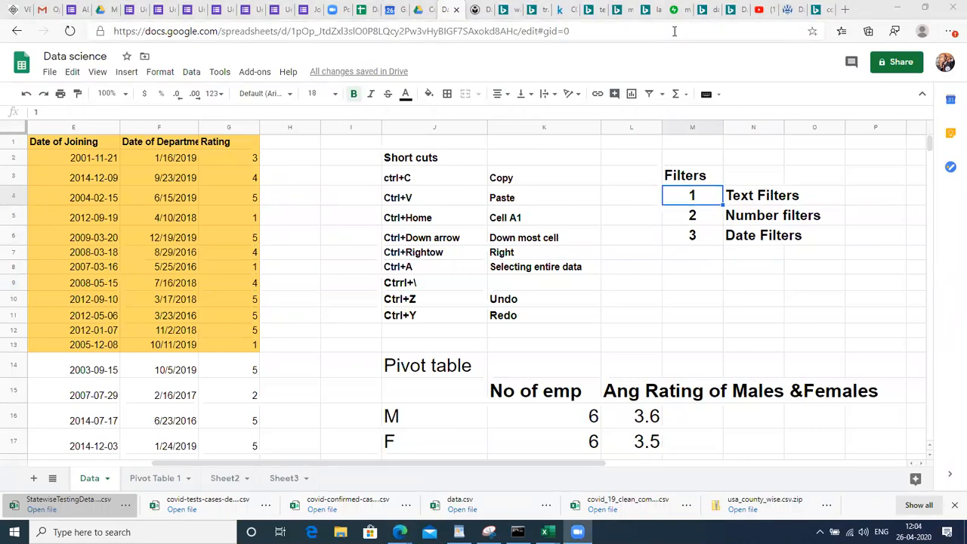
{"action": "left_click", "coordinate": [594, 159]}
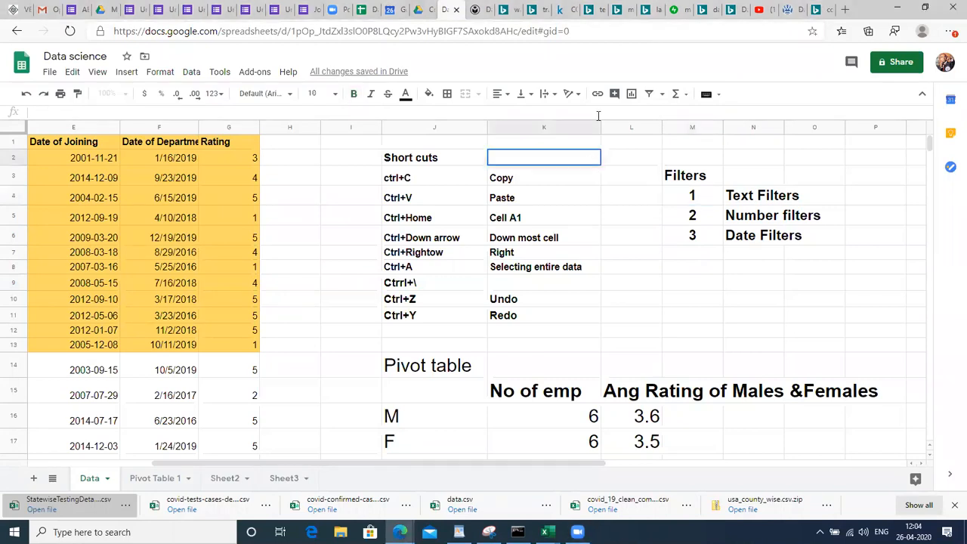